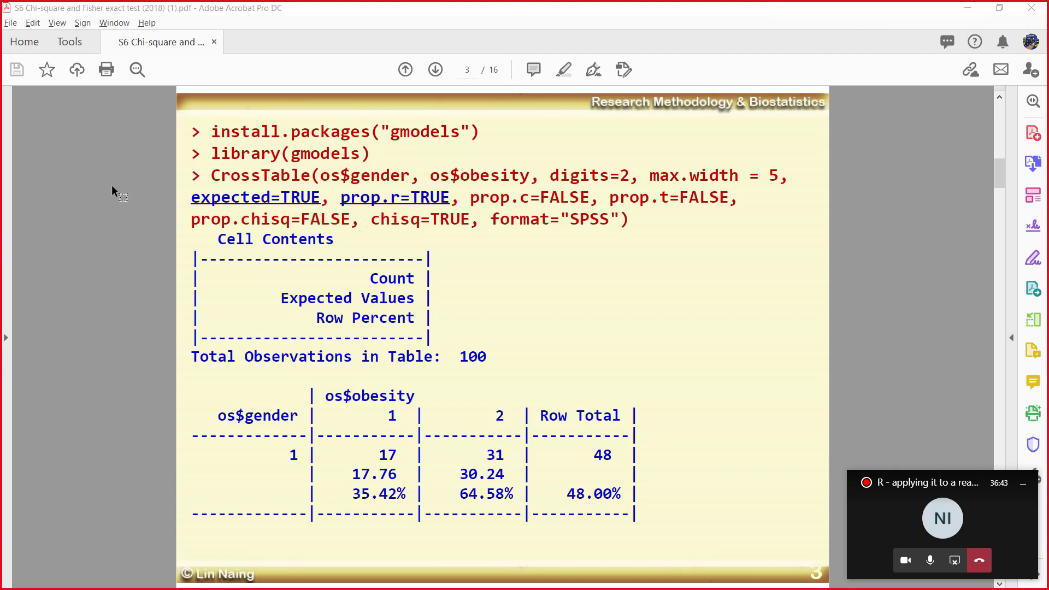
Copy the install.packages("gmodels") command from the PDF slide and switch to RStudio
drag(212, 131, 478, 137)
right_click(474, 144)
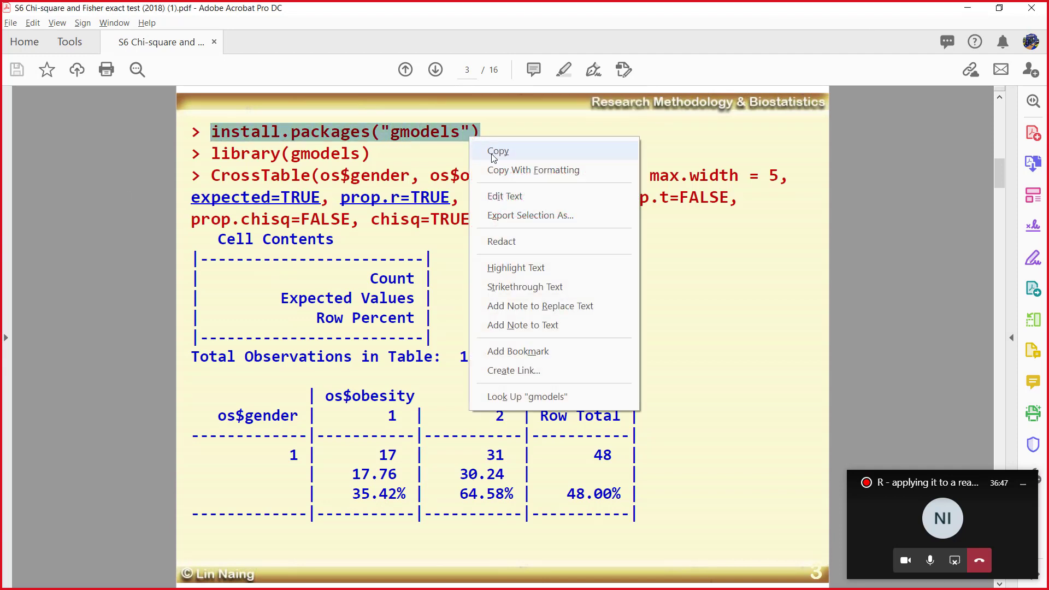
click(495, 152)
click(967, 8)
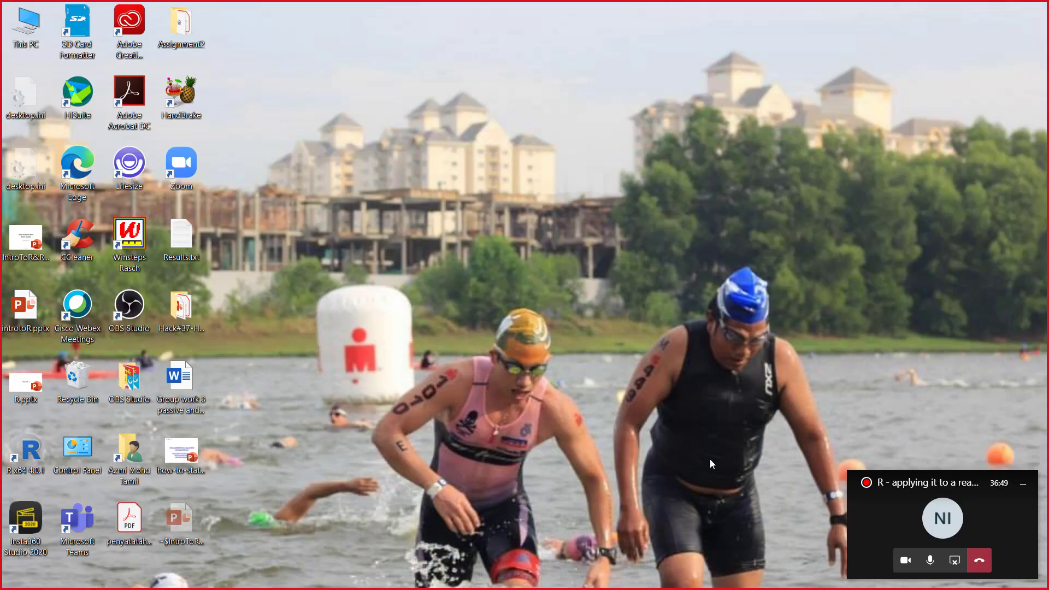
mouse_move(691, 578)
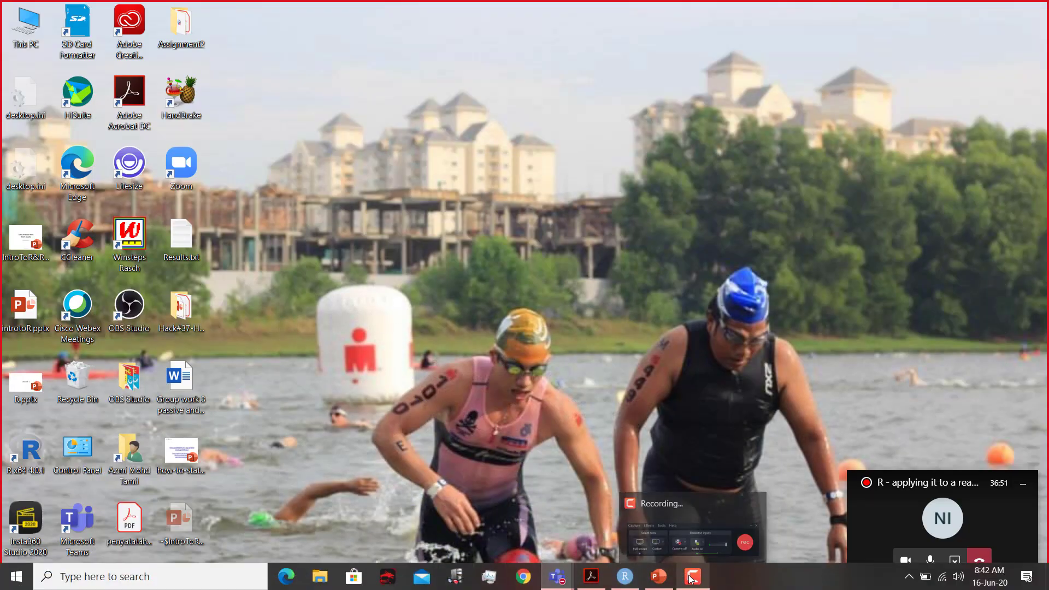
click(625, 577)
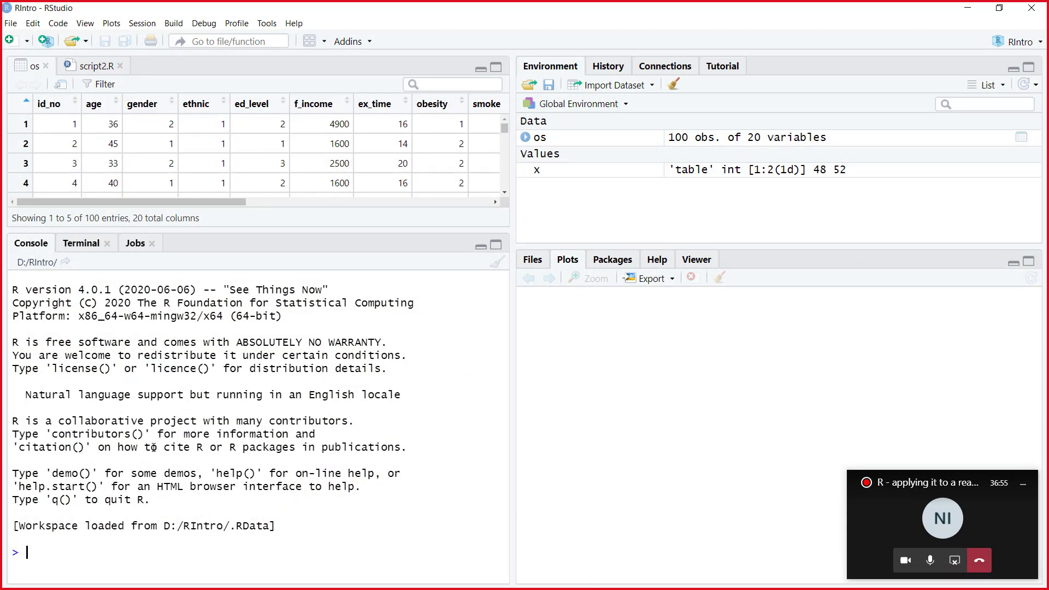
click(969, 10)
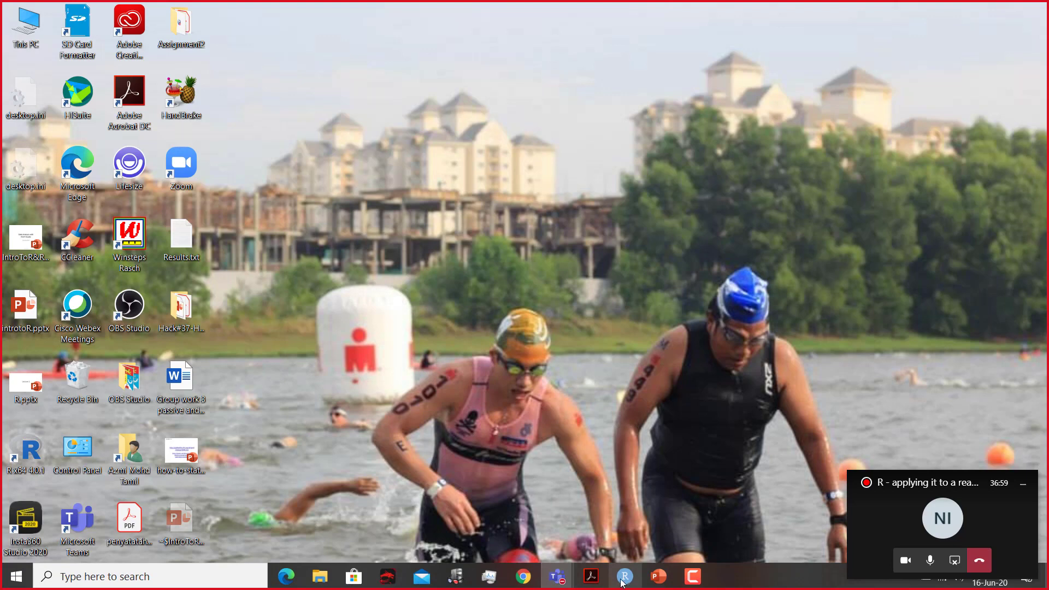
click(582, 580)
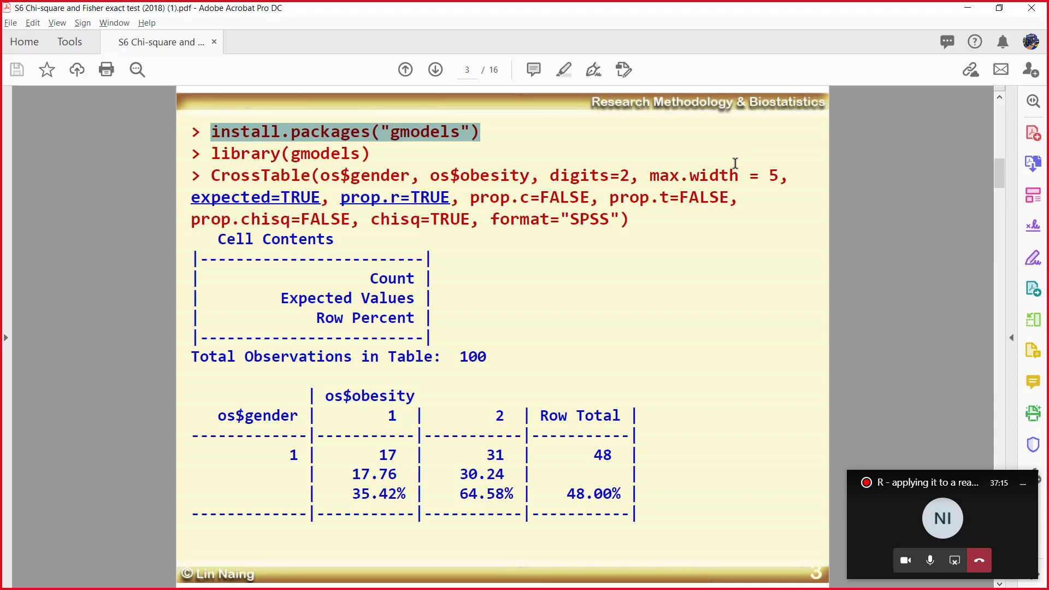
click(968, 8)
mouse_move(530, 587)
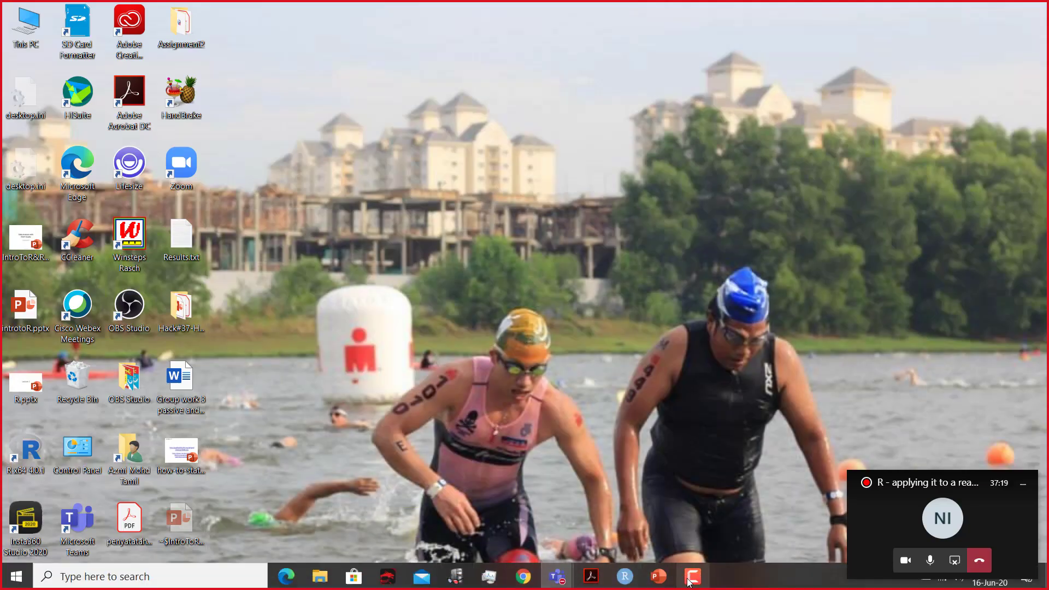
click(630, 581)
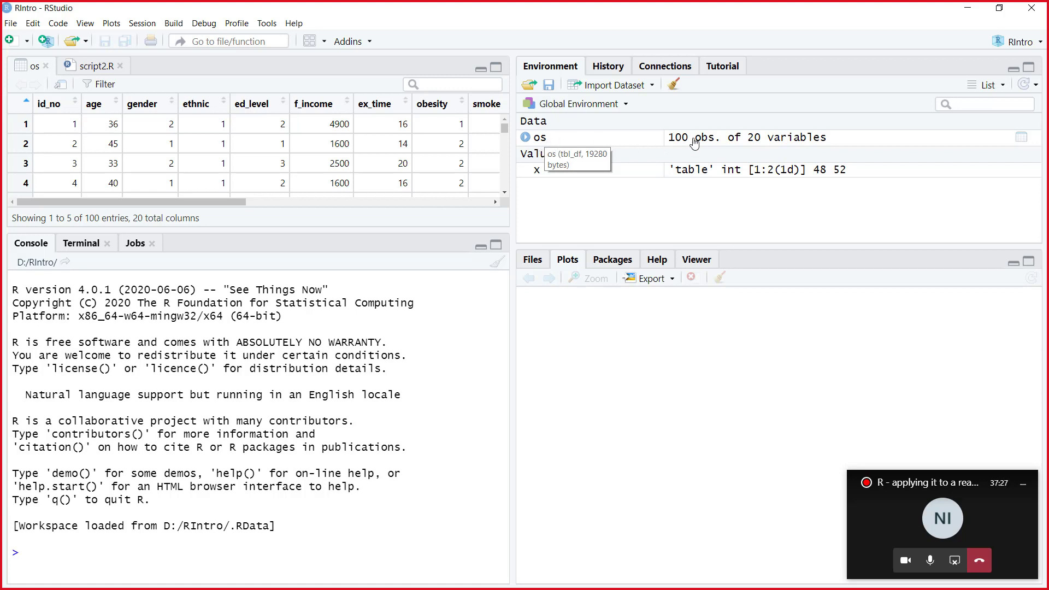
Paste install.packages("gmodels") at the console prompt and run it to install the package
drag(202, 202, 401, 224)
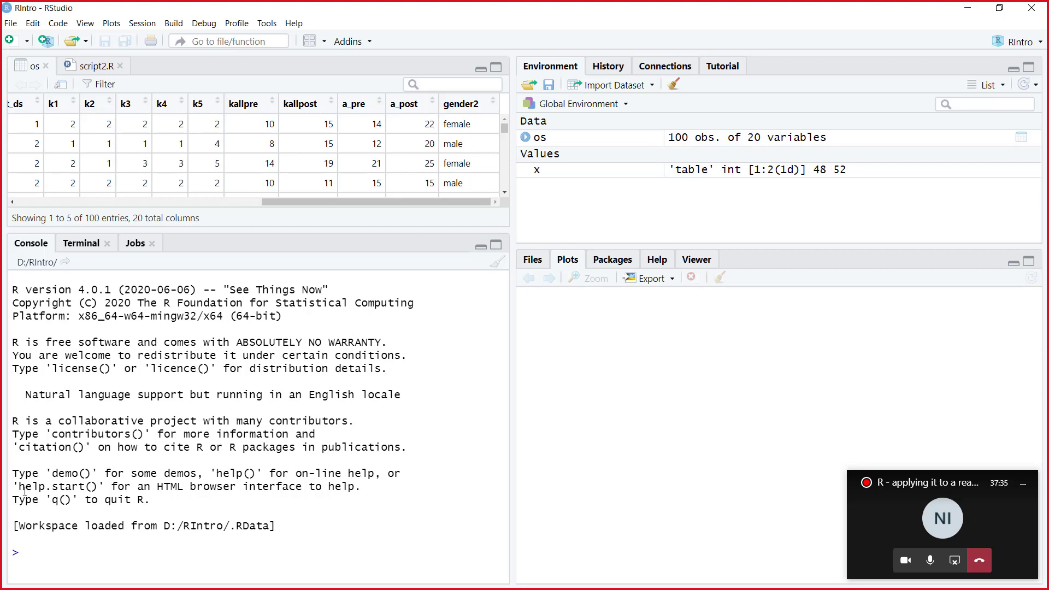
right_click(39, 554)
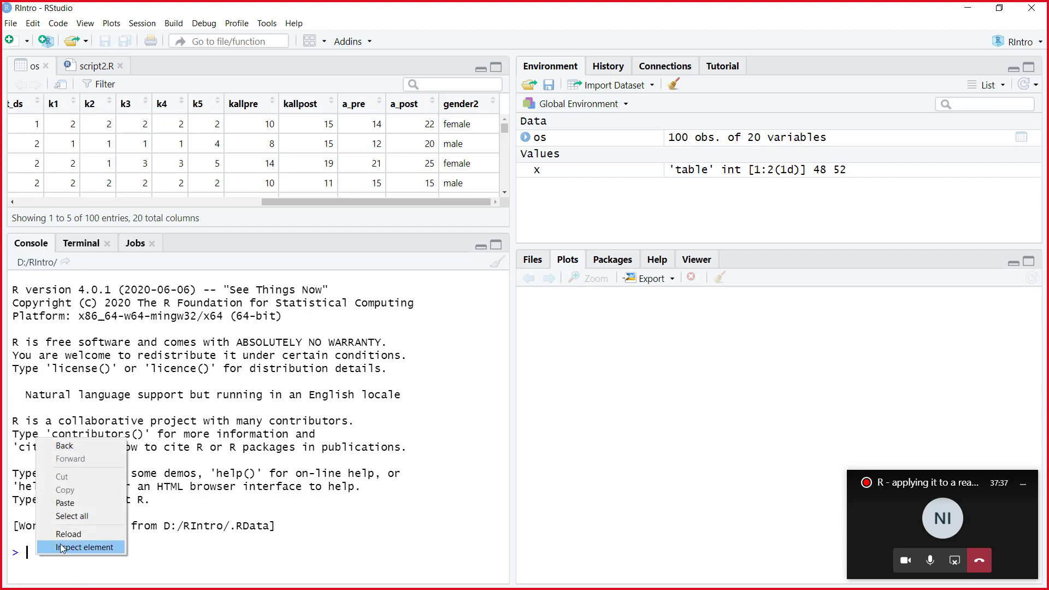
click(65, 503)
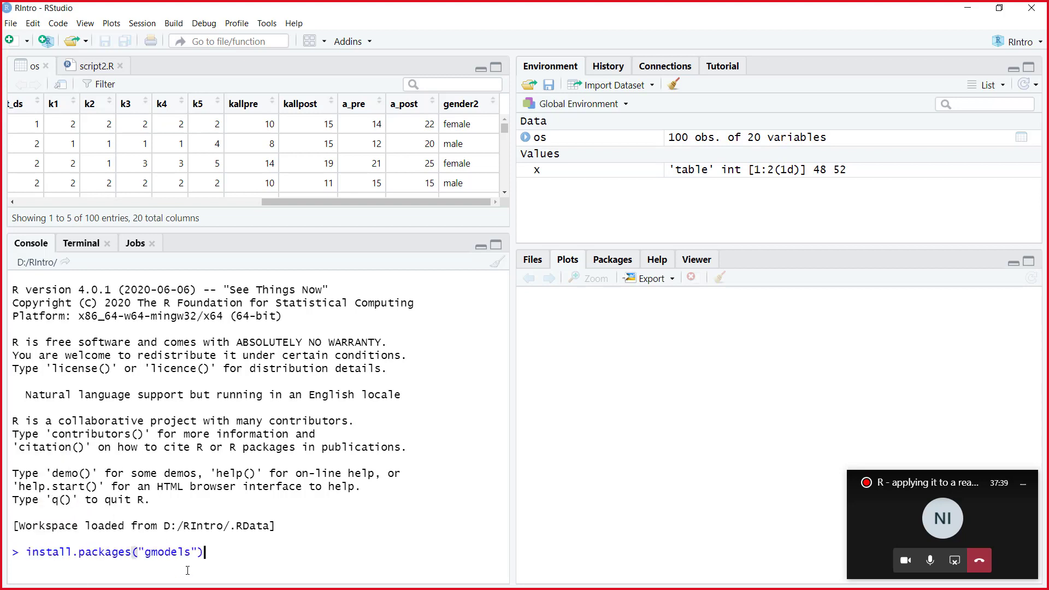
key(Return)
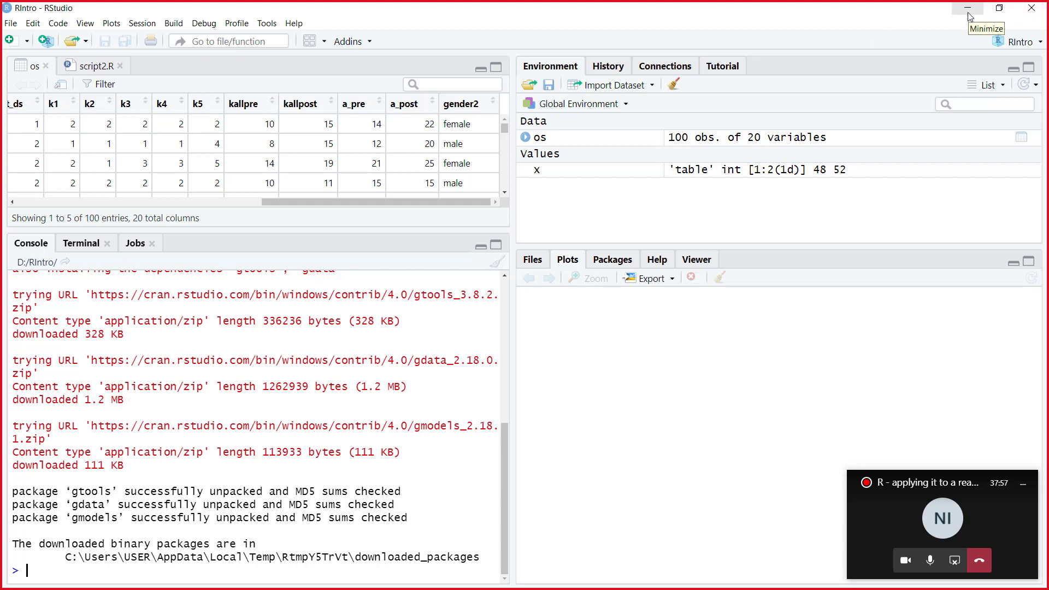
Find gmodels in the list of installed packages and load it
click(602, 262)
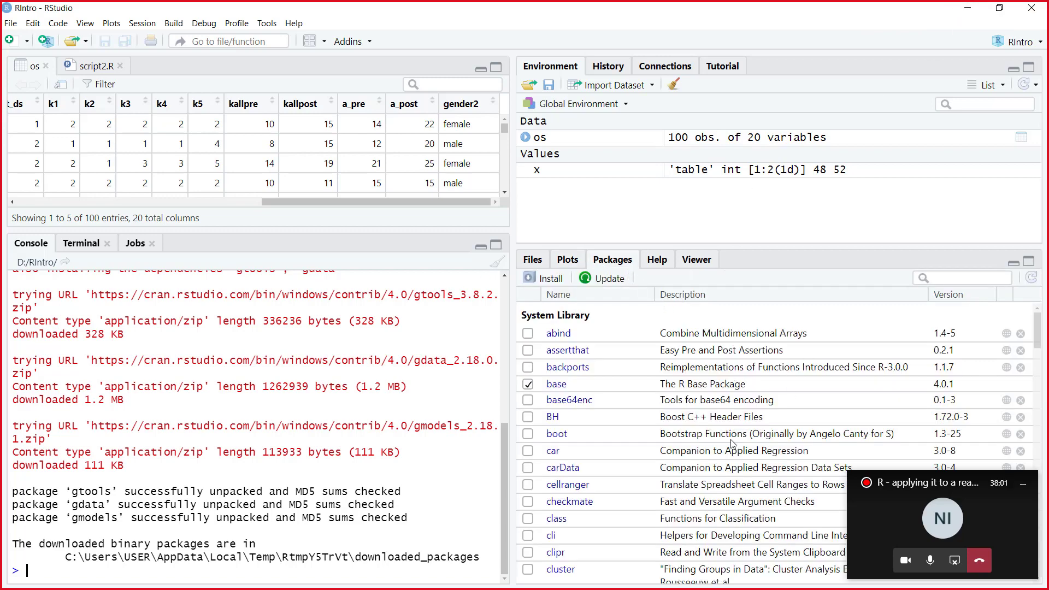
scroll(603, 466, down, 6)
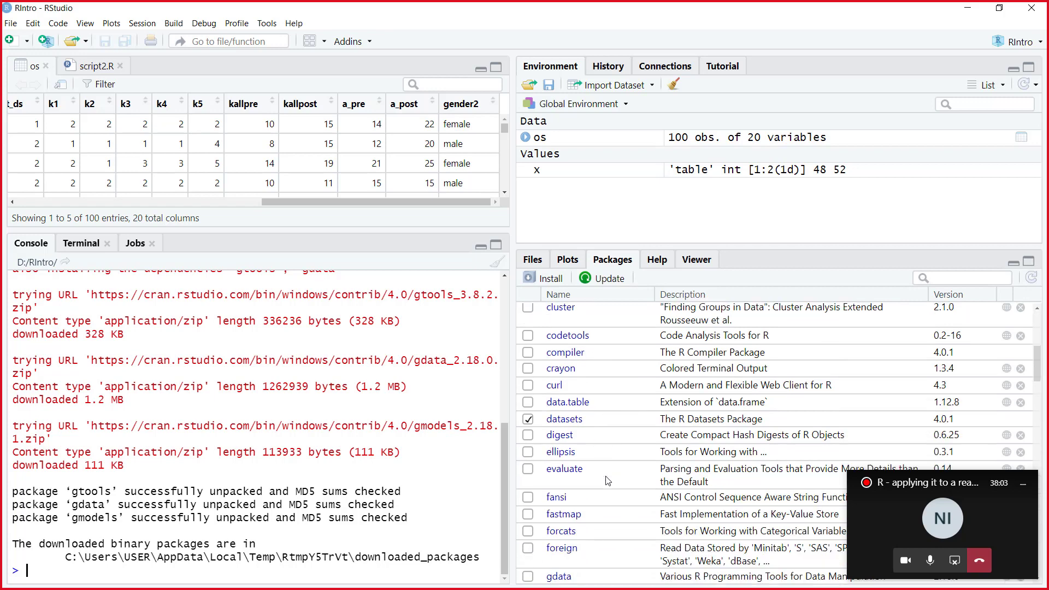
scroll(609, 482, down, 1)
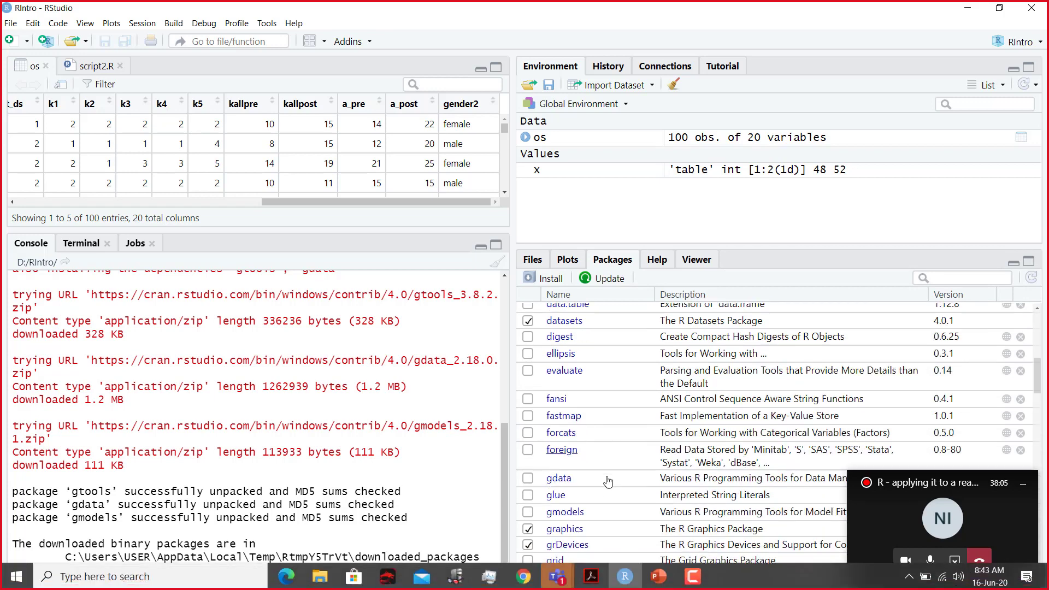
click(528, 513)
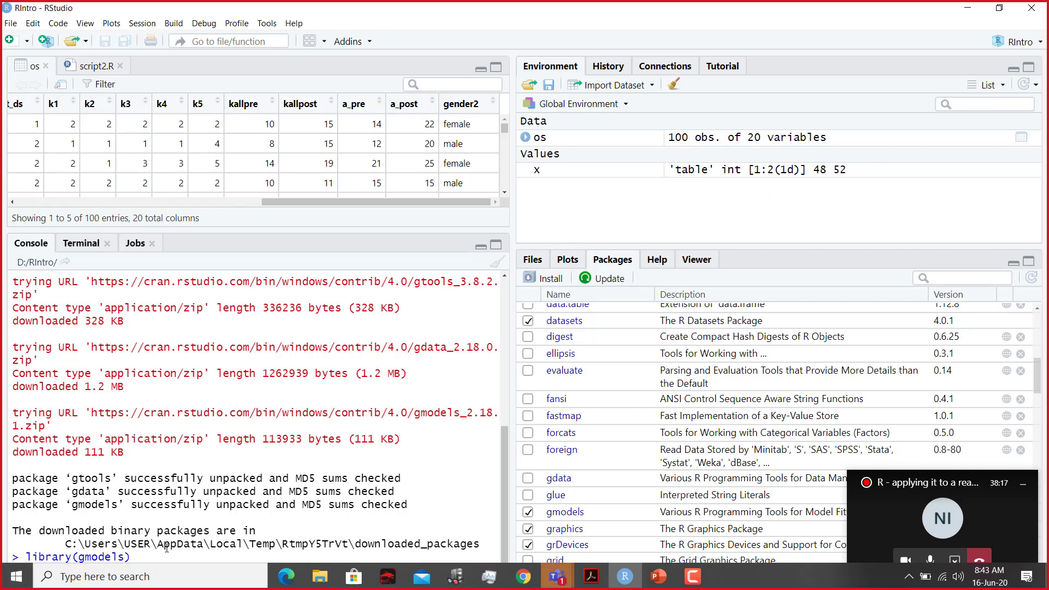
Switch to the PDF in Acrobat, copy the full three-line CrossTable command for os$gender and os$obesity, and return to RStudio
click(968, 8)
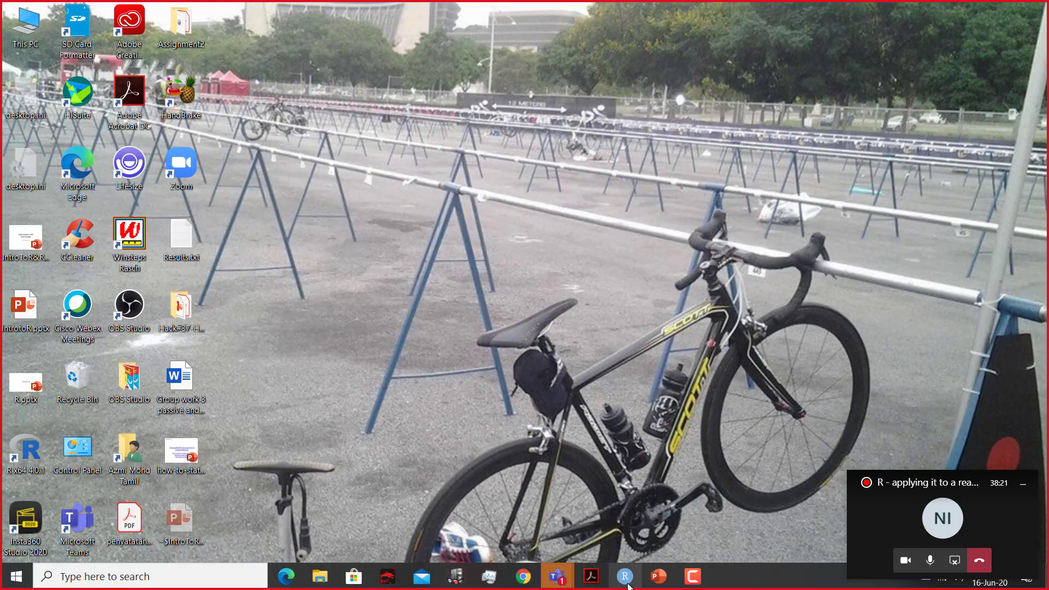
click(590, 576)
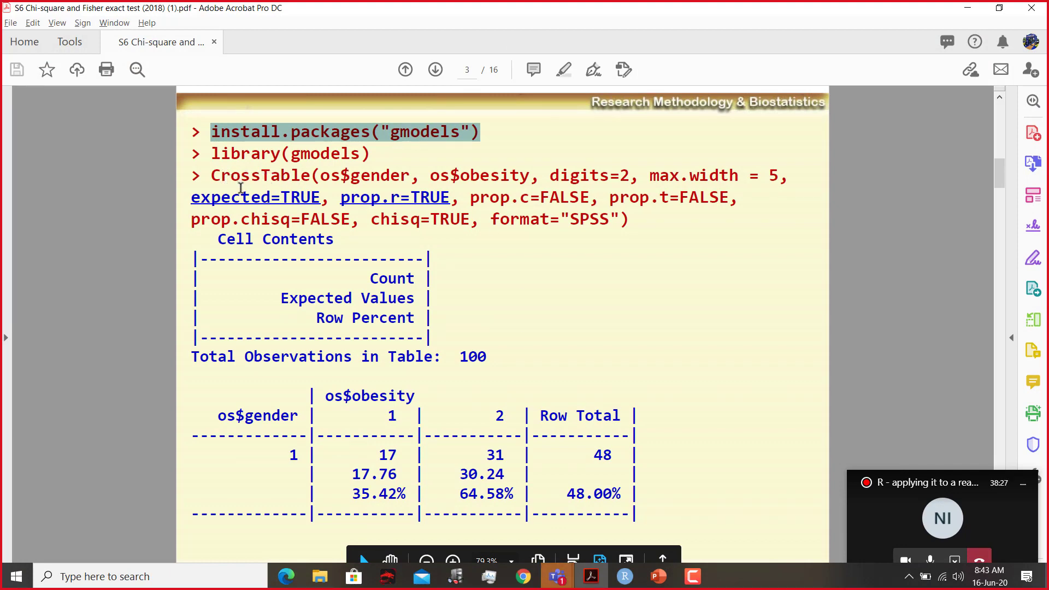
drag(213, 175, 352, 180)
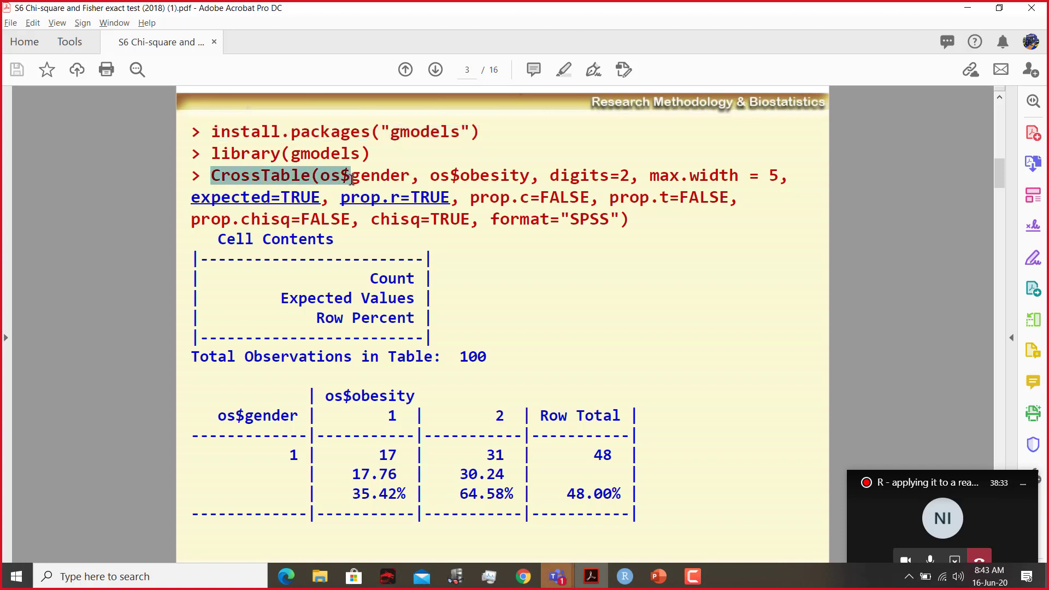
drag(351, 180, 646, 221)
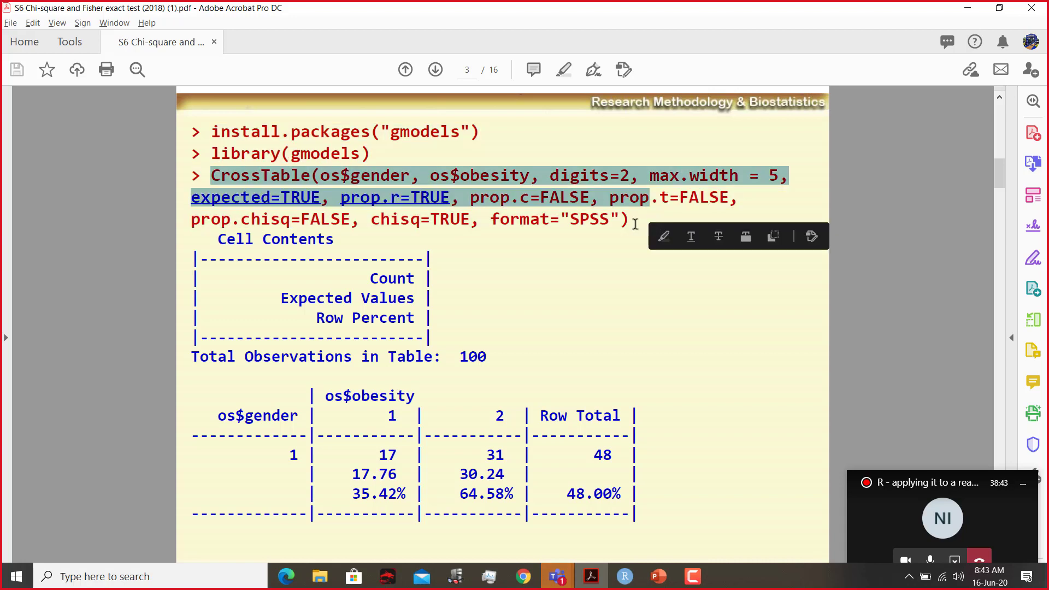
right_click(626, 222)
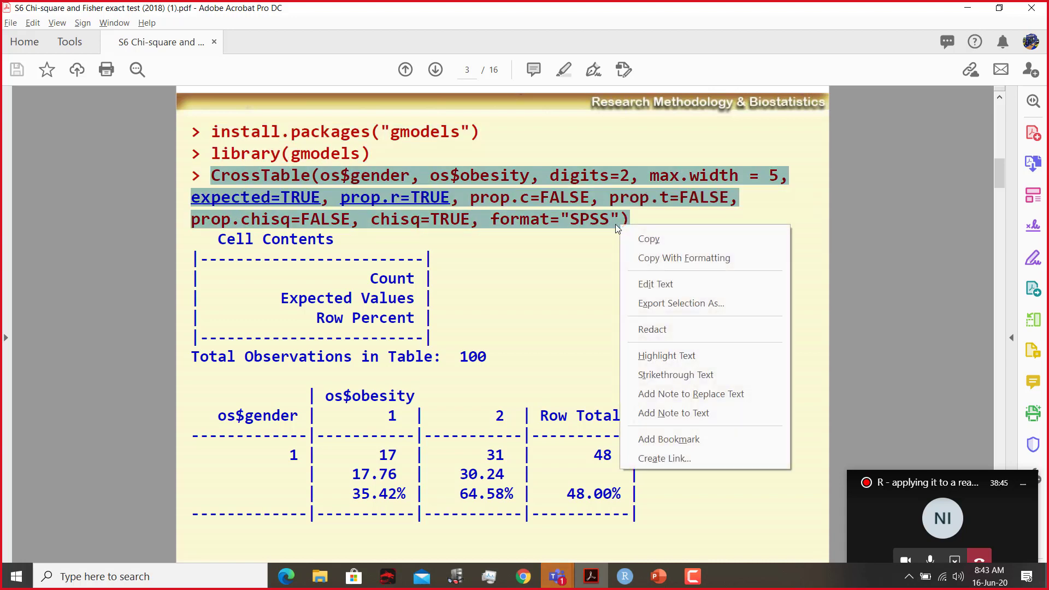
click(645, 239)
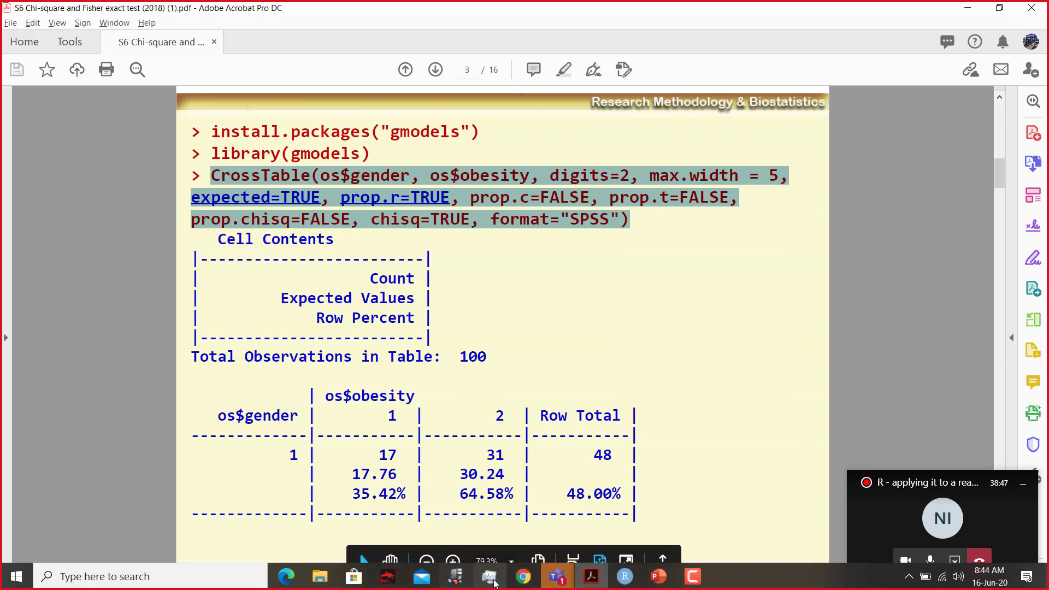
click(624, 576)
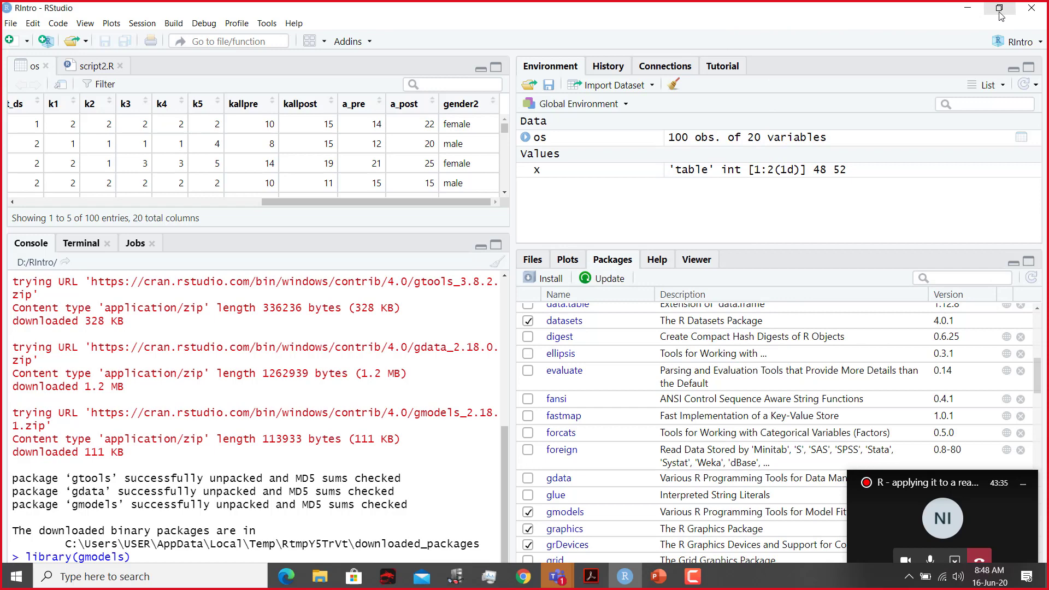
Go back to the PDF in Acrobat and copy the selected CrossTable command again
click(968, 8)
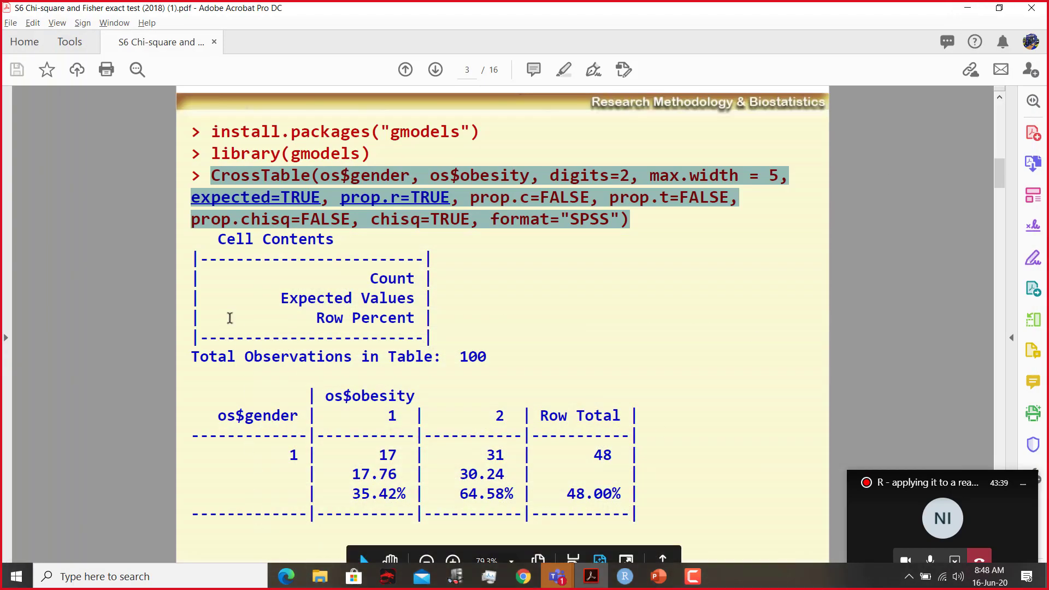
right_click(348, 218)
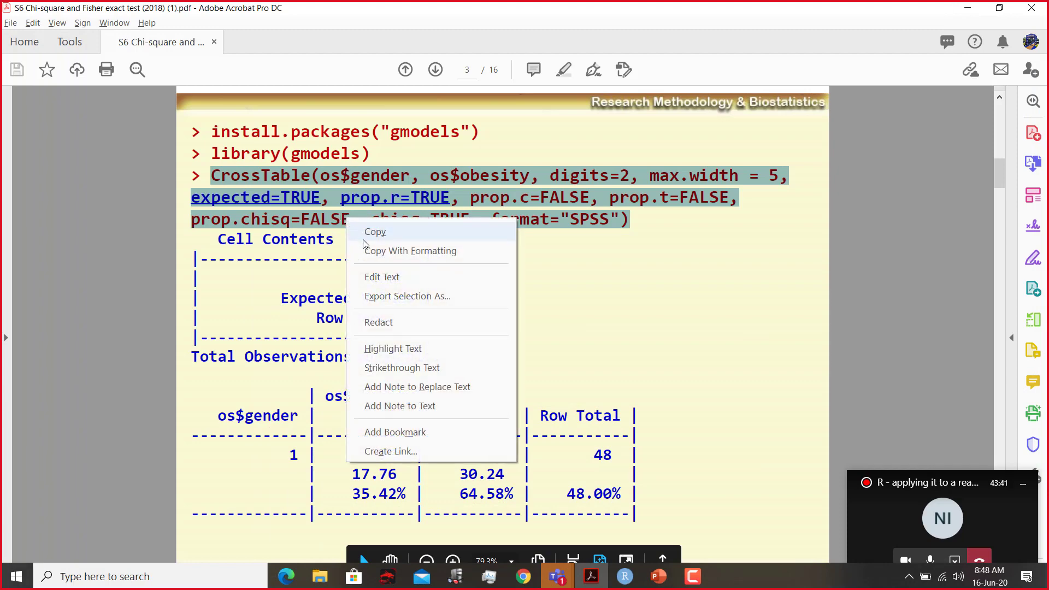
click(364, 235)
click(967, 8)
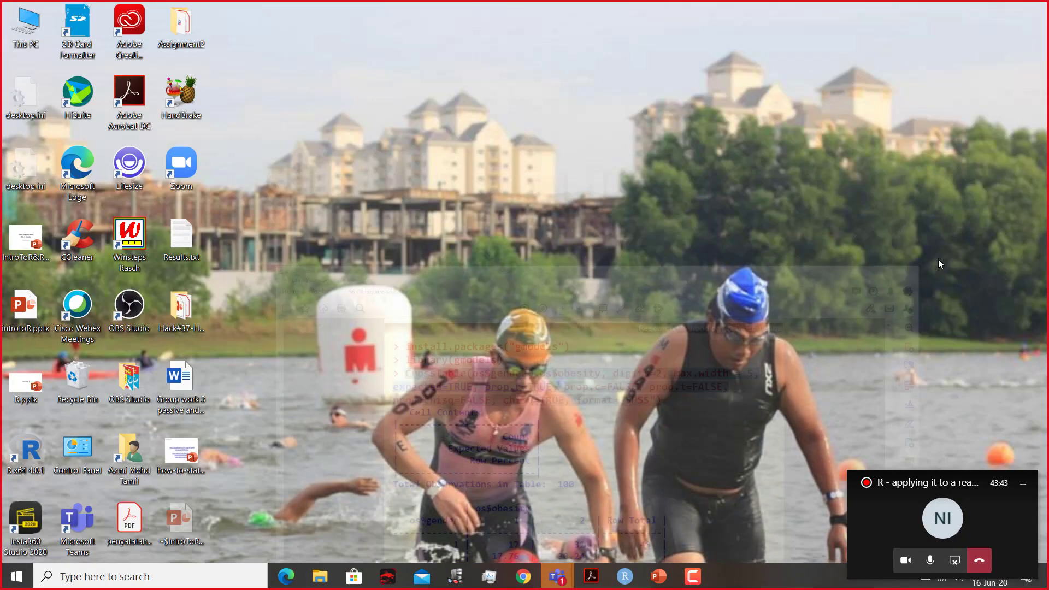
Switch to RStudio and paste the CrossTable command for os$gender and os$obesity at the console prompt
mouse_move(557, 576)
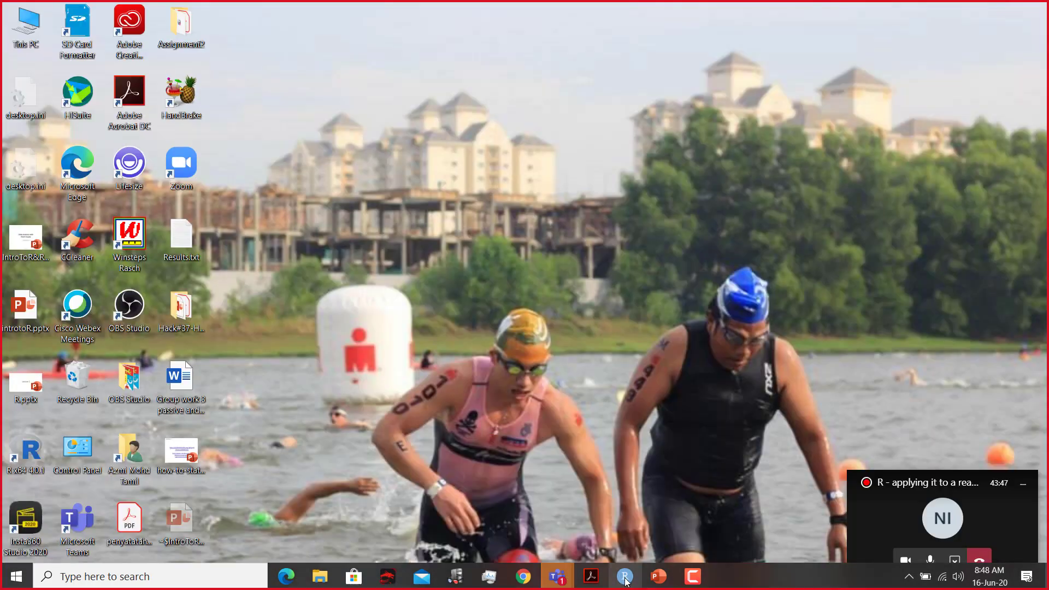
click(625, 577)
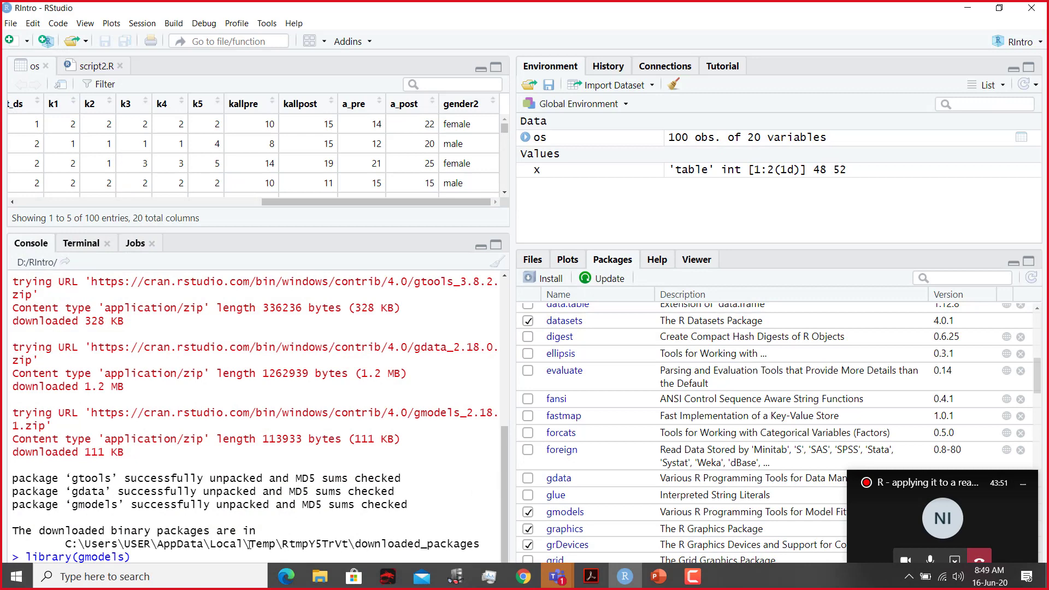
right_click(156, 557)
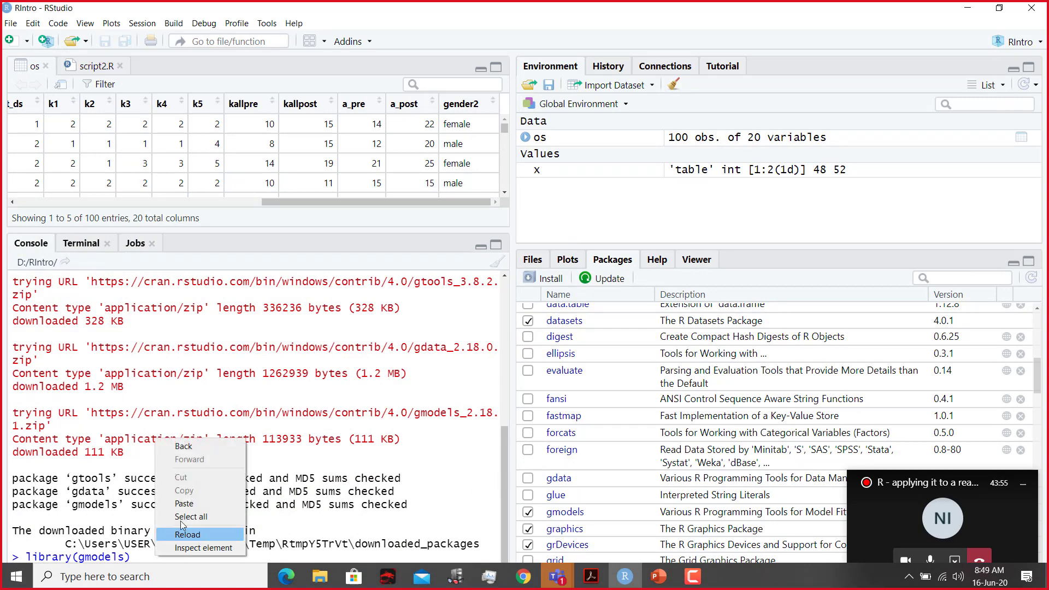
click(185, 503)
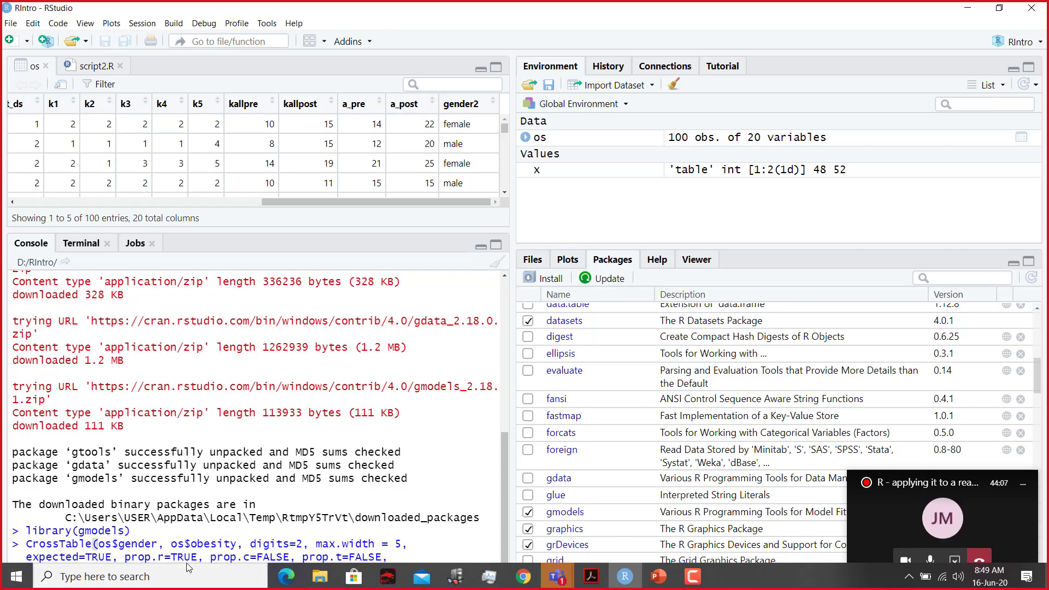
Restore the maximized RStudio window, move it up to the screen's upper edge and widen it to the full screen width
click(1000, 7)
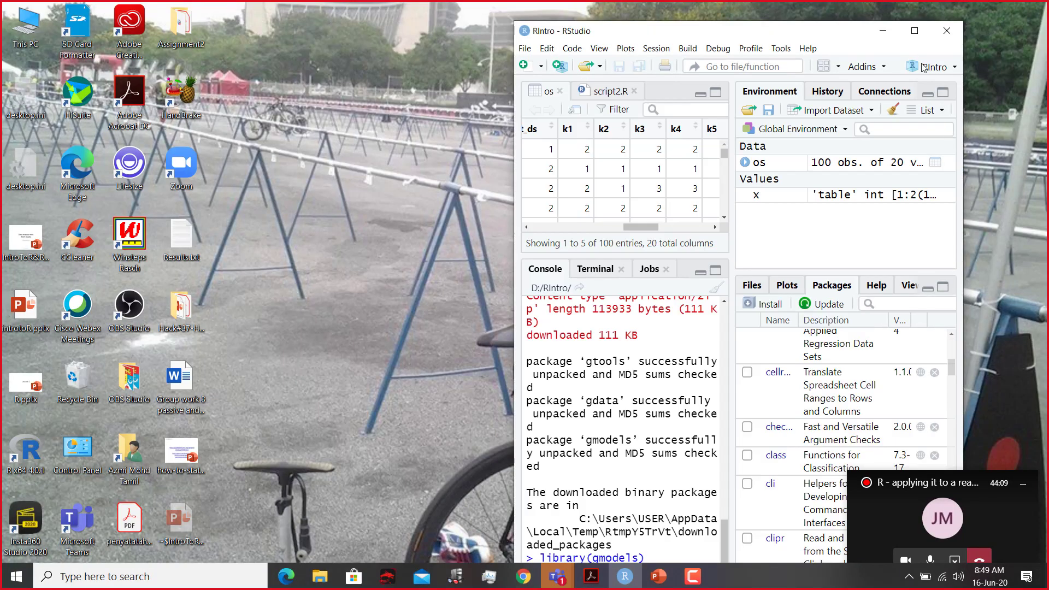
drag(765, 33, 693, 1)
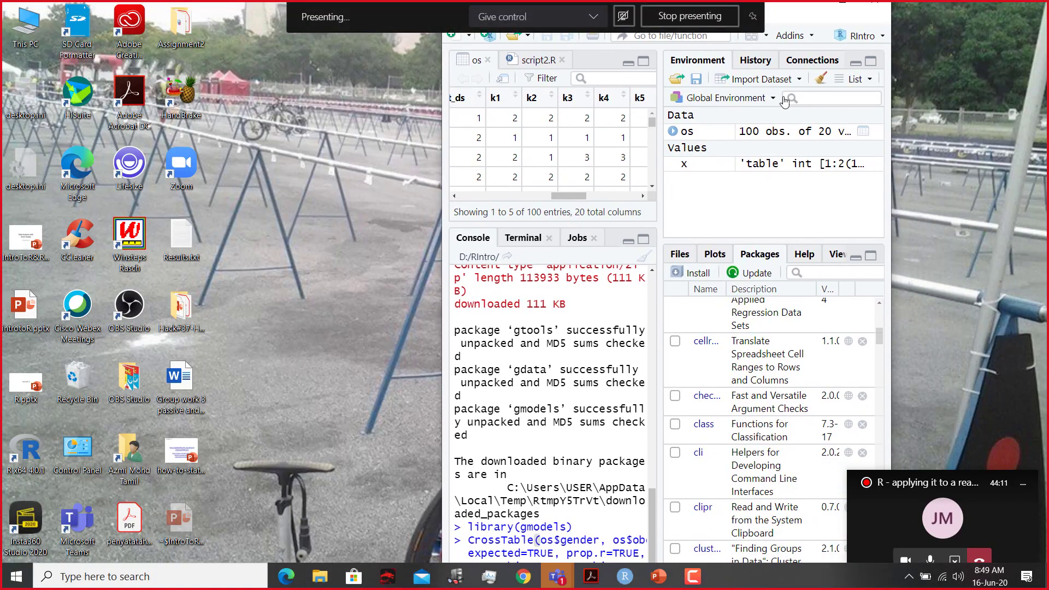
drag(889, 270, 1044, 273)
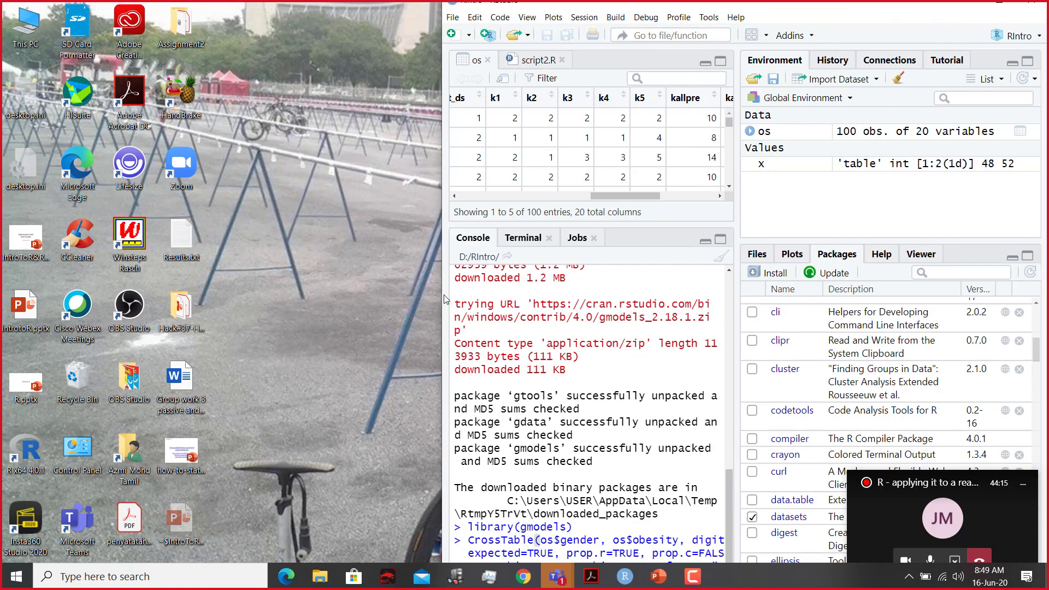
drag(441, 296, 2, 218)
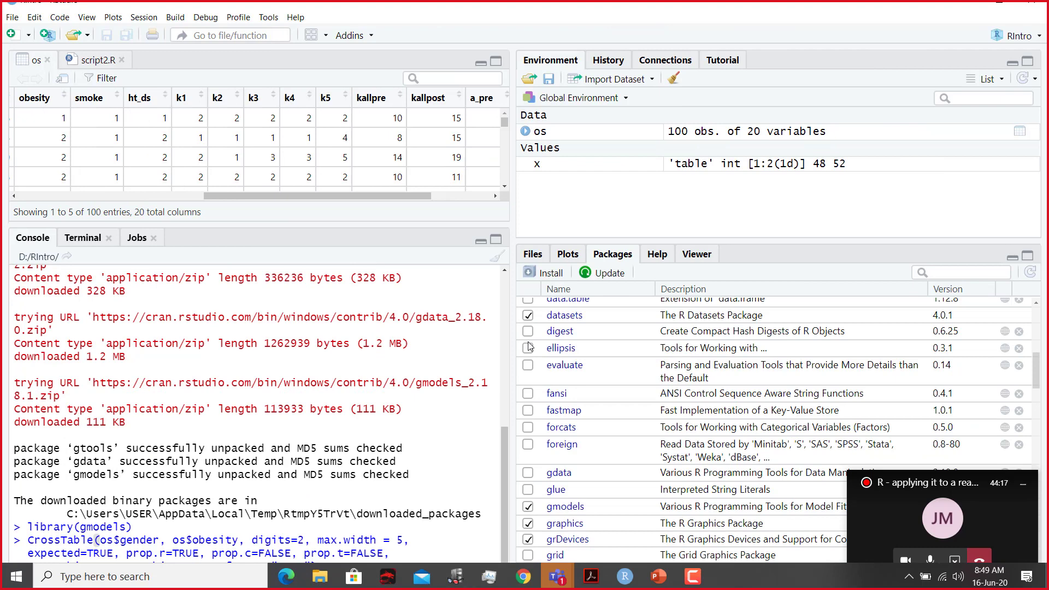
scroll(522, 332, down, 5)
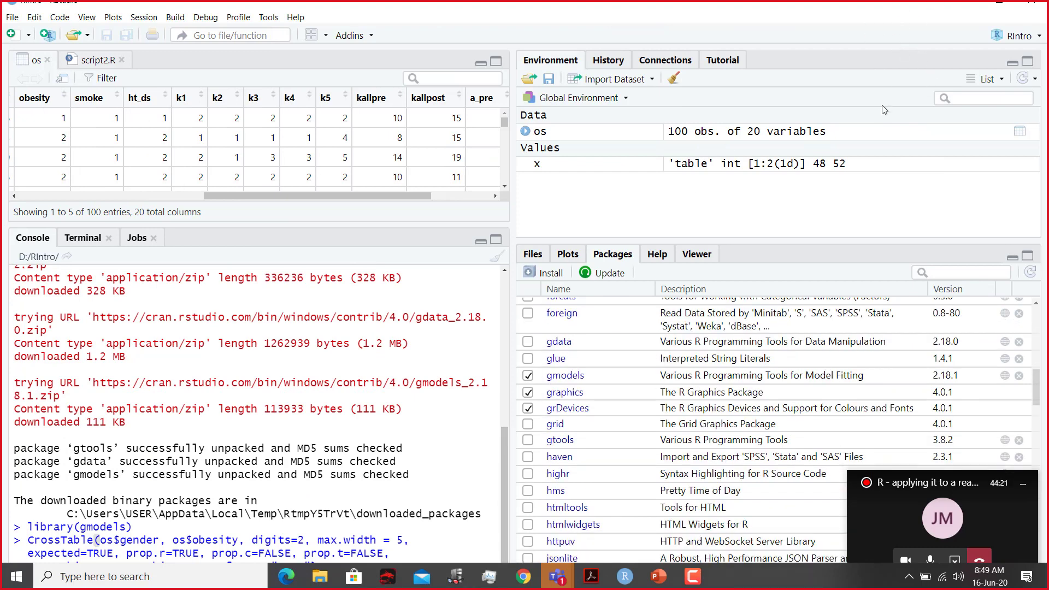
Minimize RStudio, bring it back to the front, and hide the floating Teams call window covering the packages list
click(999, 2)
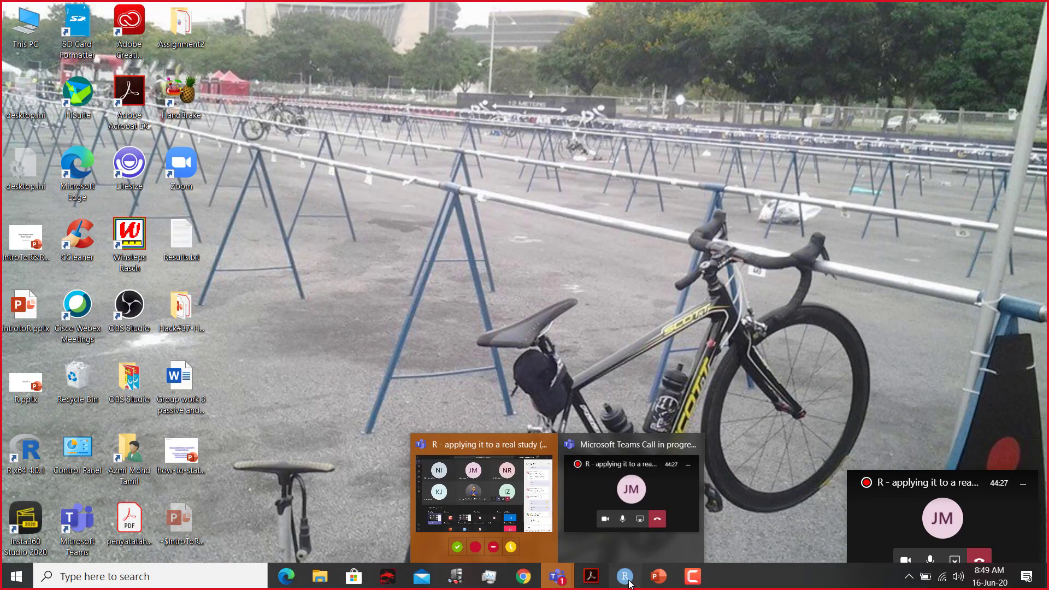
click(624, 577)
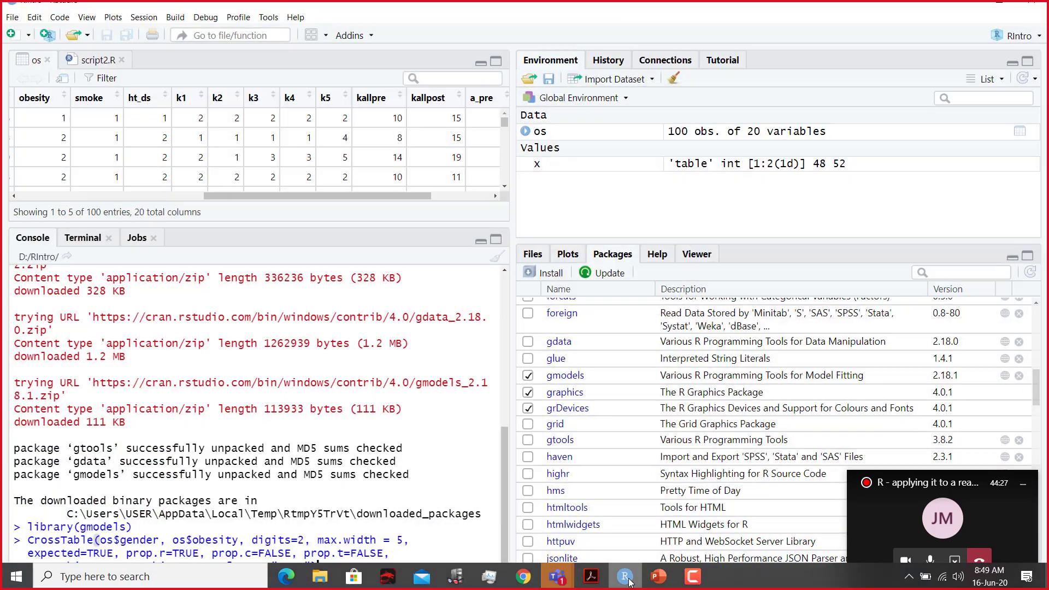
click(1023, 485)
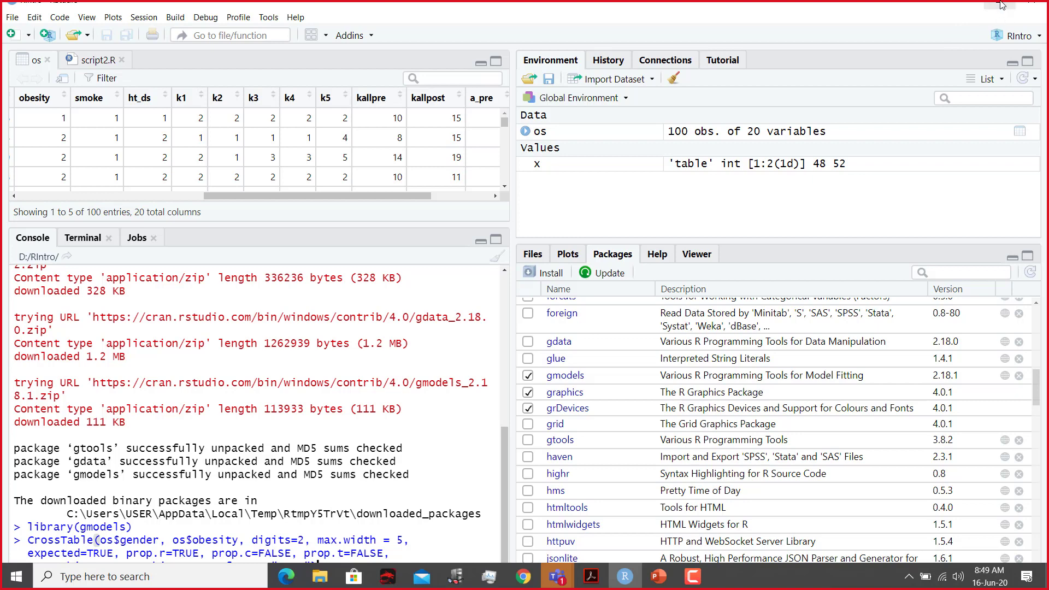
Move the RStudio window up to the screen's upper edge and extend its lower edge down to the taskbar
double_click(918, 2)
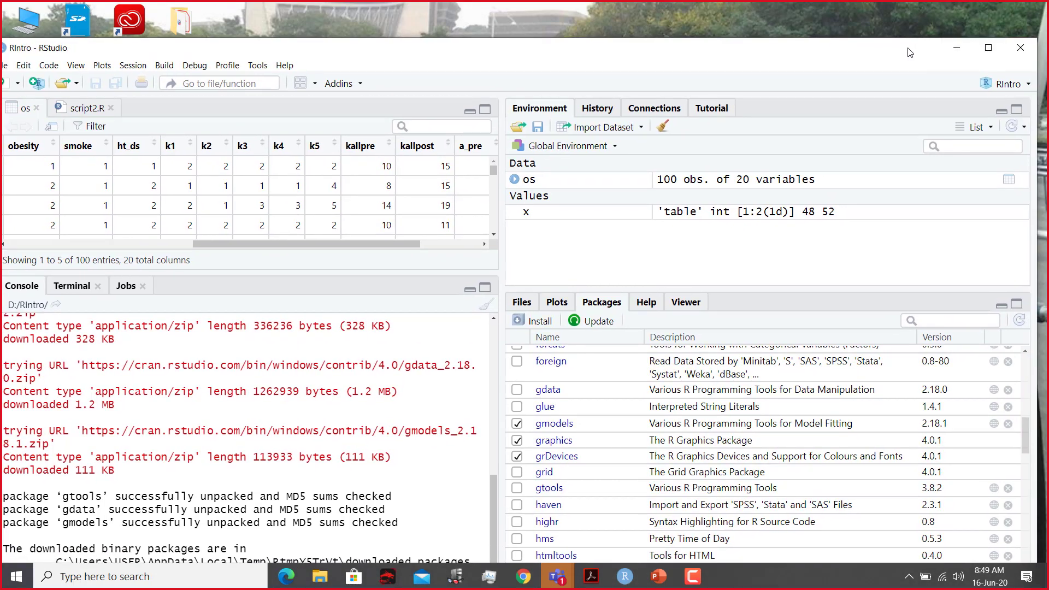
drag(220, 55, 326, 8)
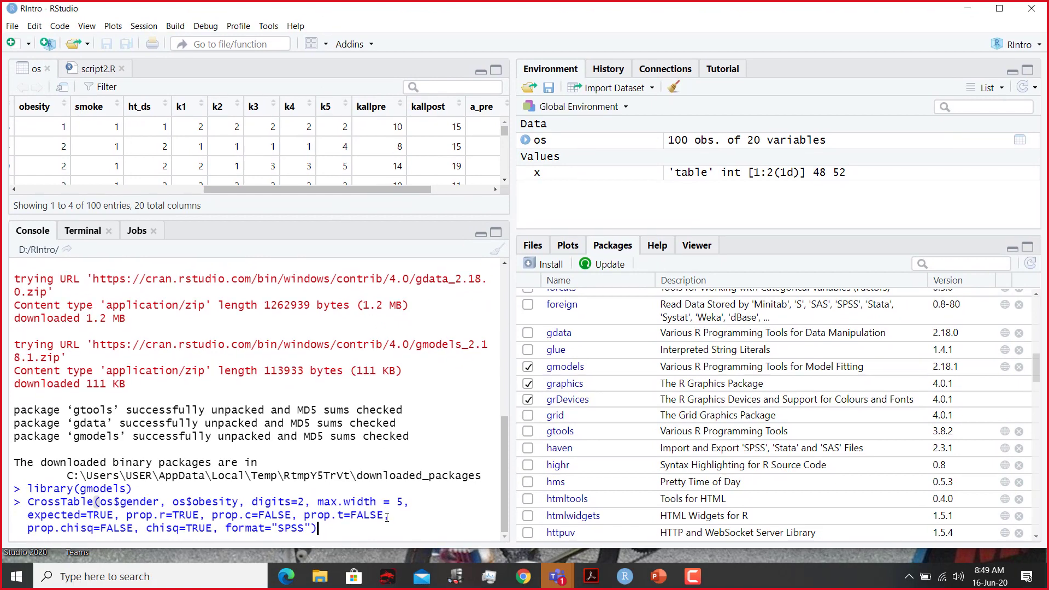
drag(386, 546, 386, 562)
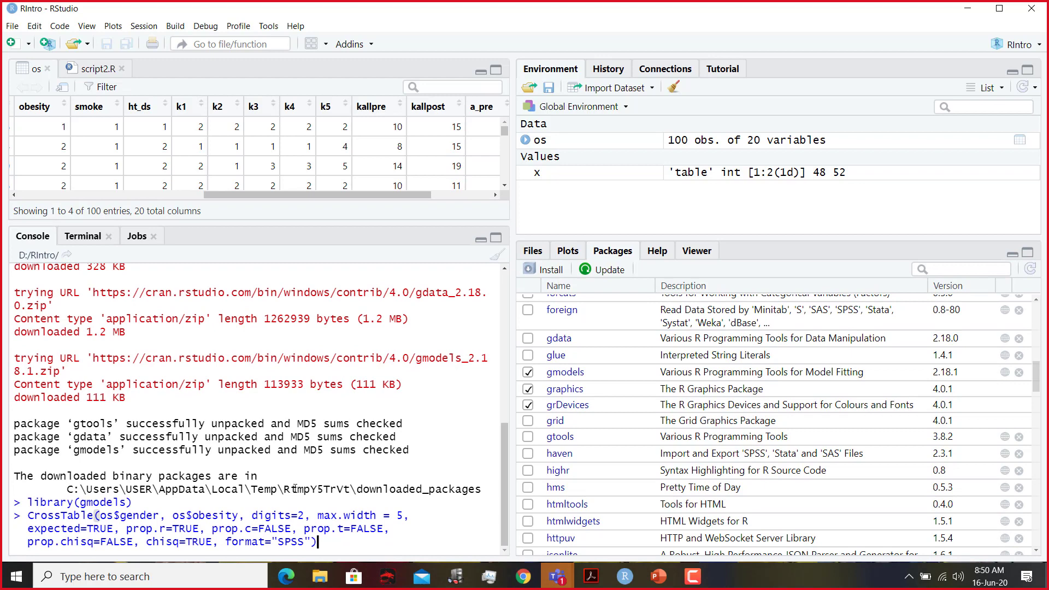
Remove both line breaks inside the pasted CrossTable command, add a space after os$obesity, and run the command
click(29, 528)
key(BackSpace)
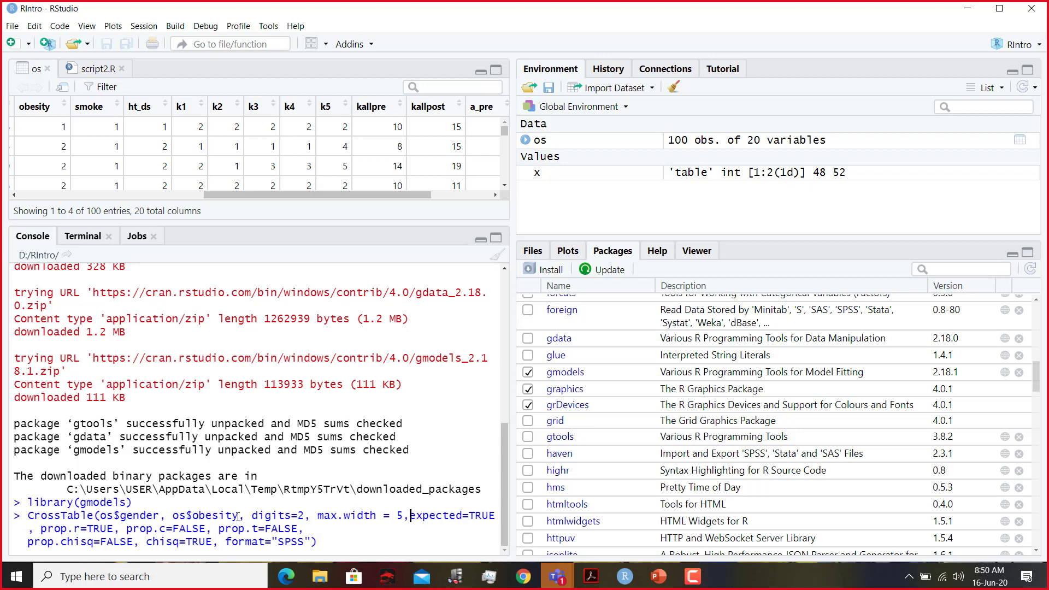
click(238, 515)
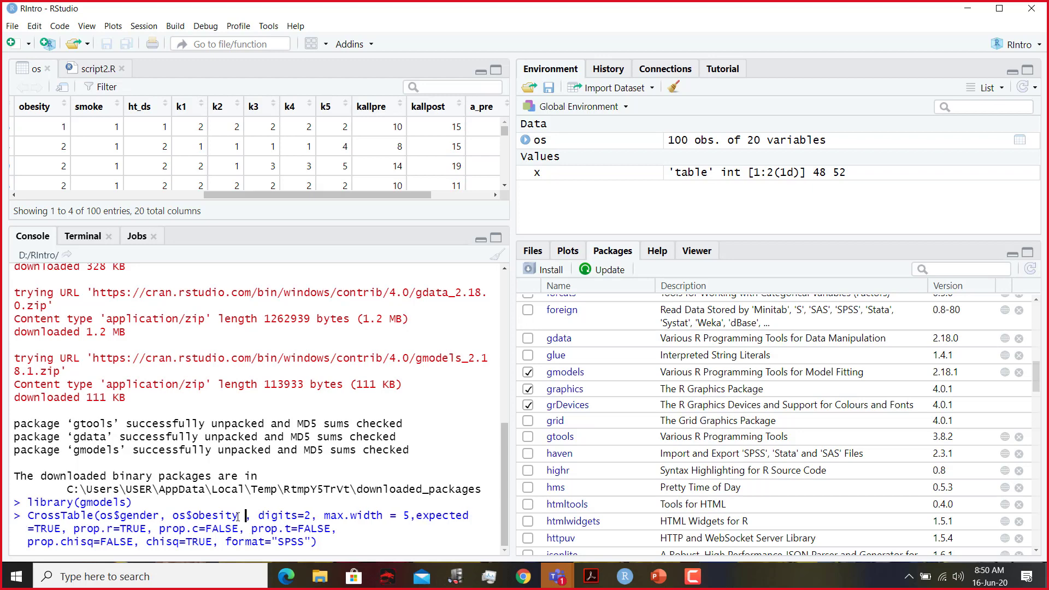
click(29, 541)
key(BackSpace)
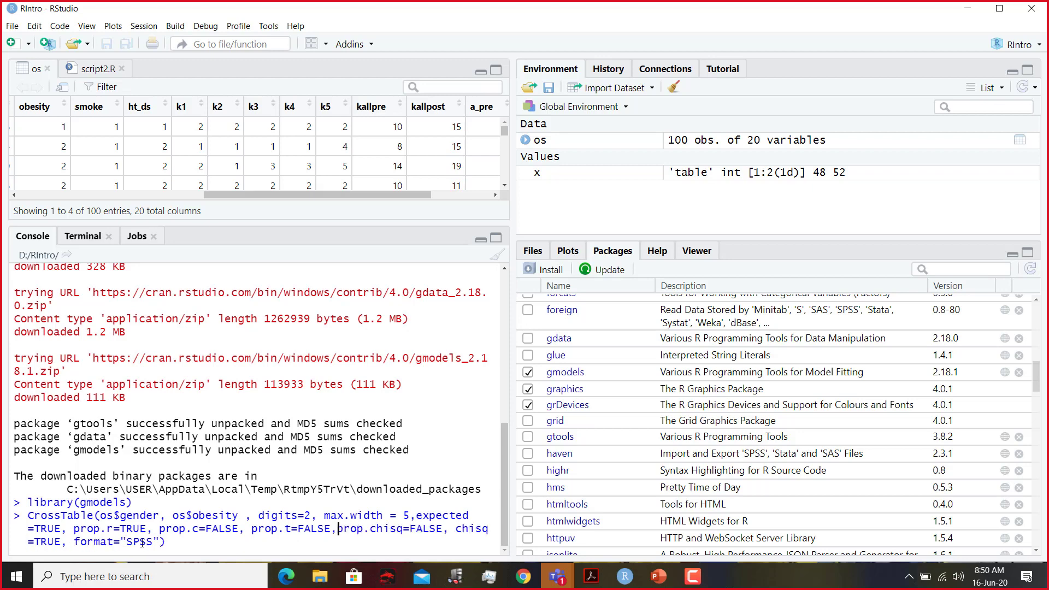
click(179, 539)
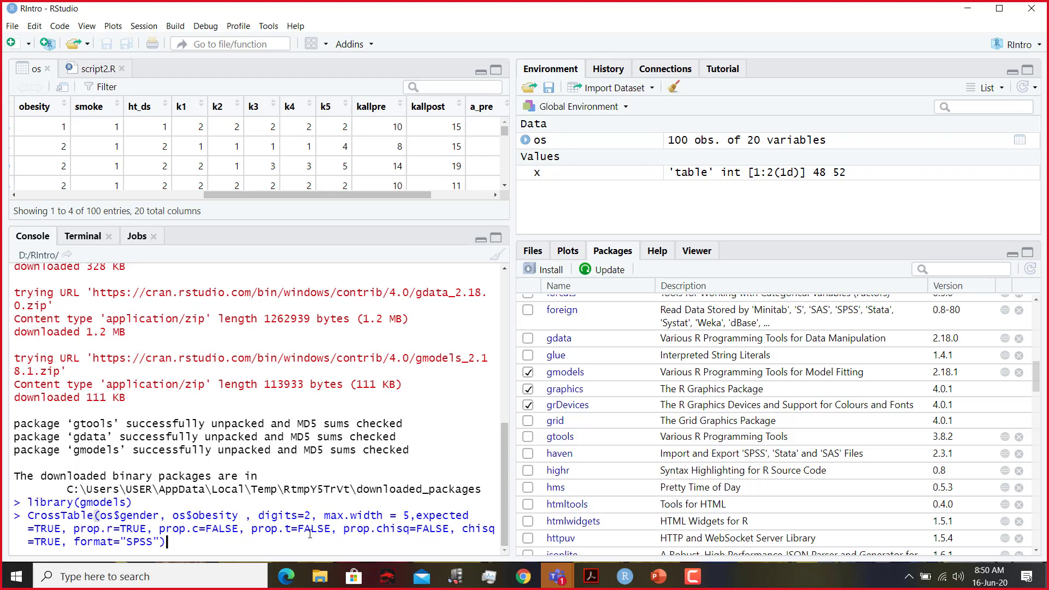
key(Return)
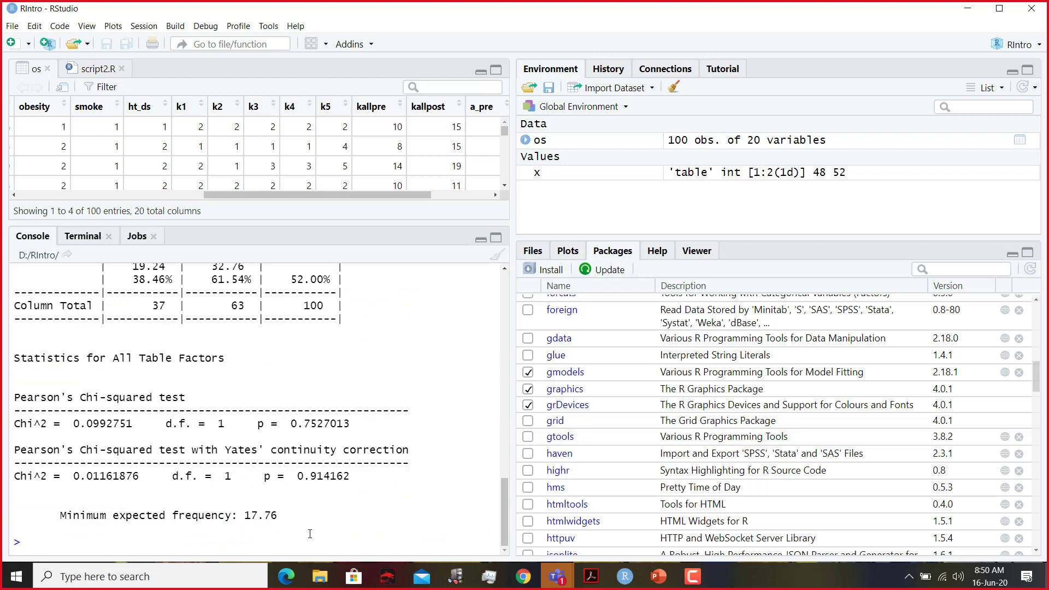
Examine the CrossTable output for os$gender by os$obesity, including the cell contents legend, the cell values and the chi-squared statistics
scroll(327, 470, up, 3)
scroll(335, 448, up, 6)
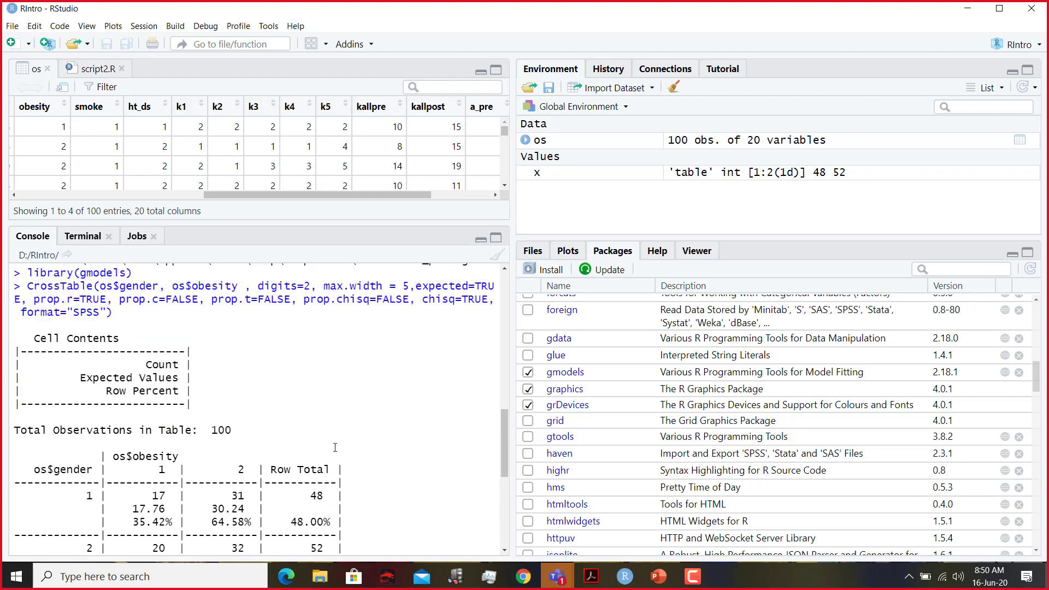
scroll(335, 448, up, 1)
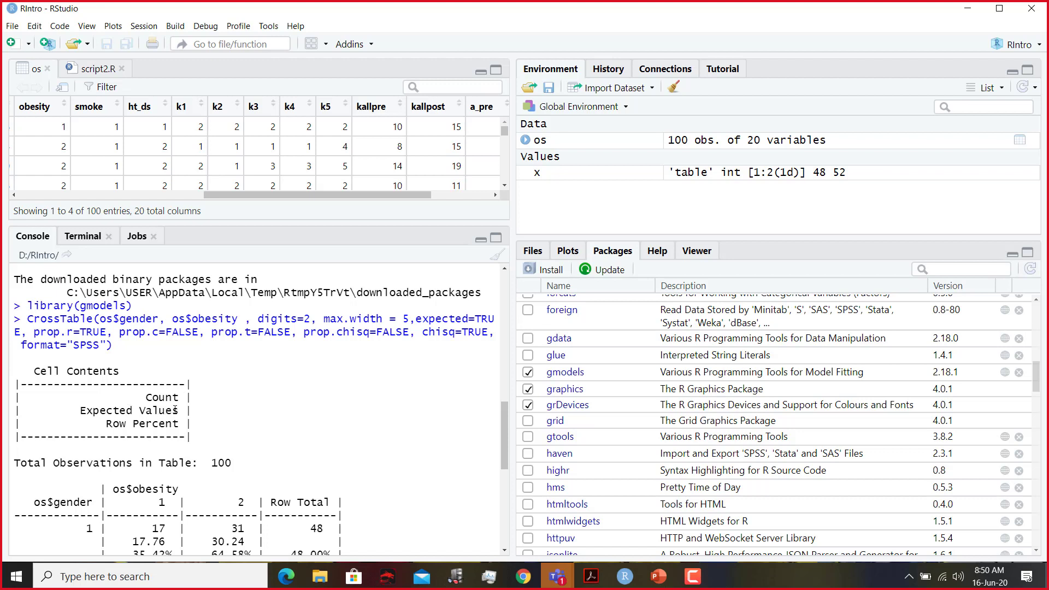
scroll(180, 417, down, 2)
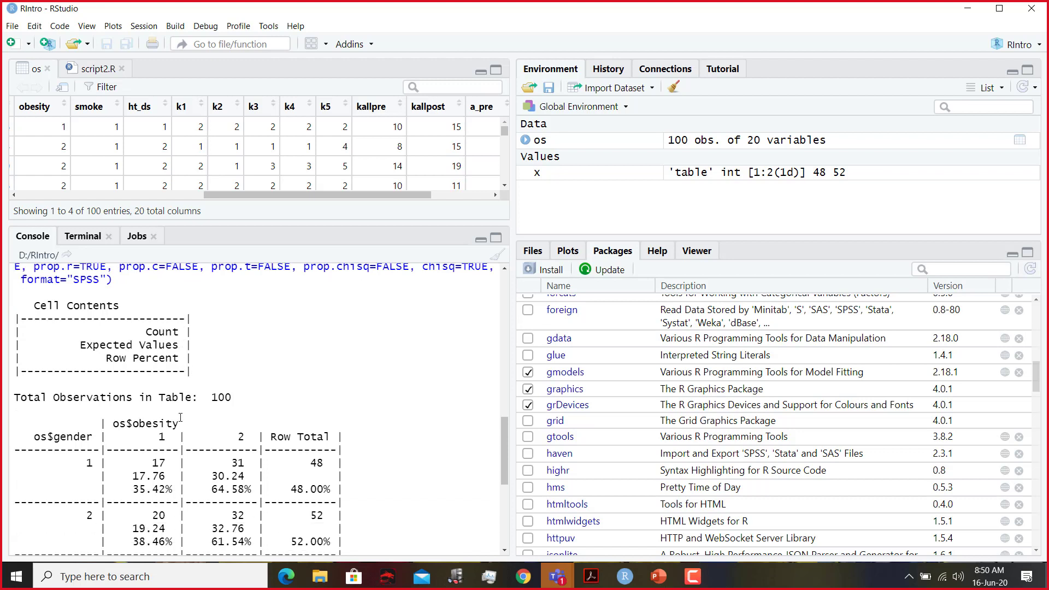
scroll(180, 418, down, 2)
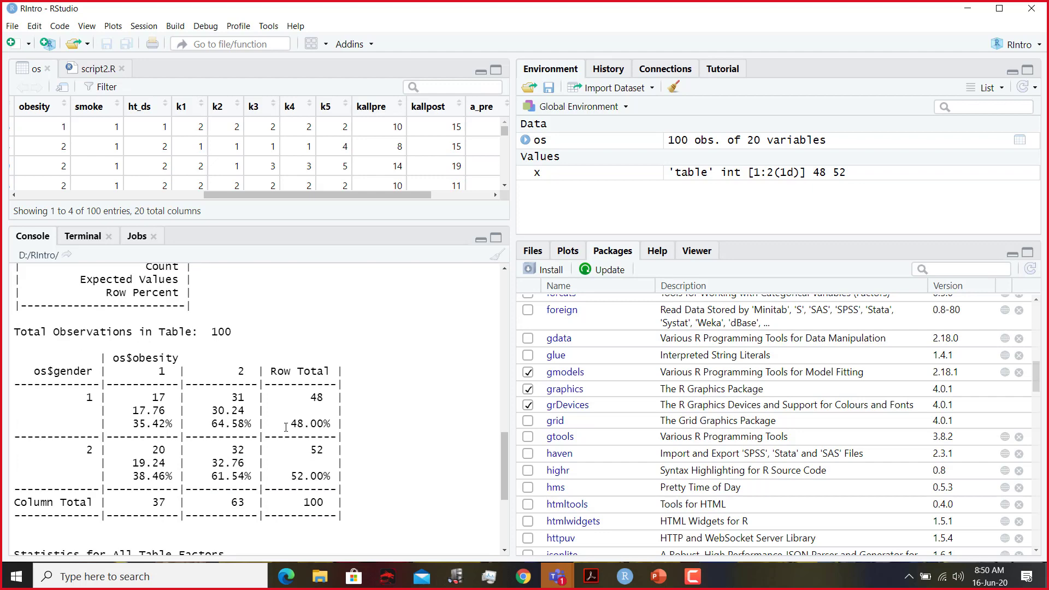
scroll(354, 360, up, 4)
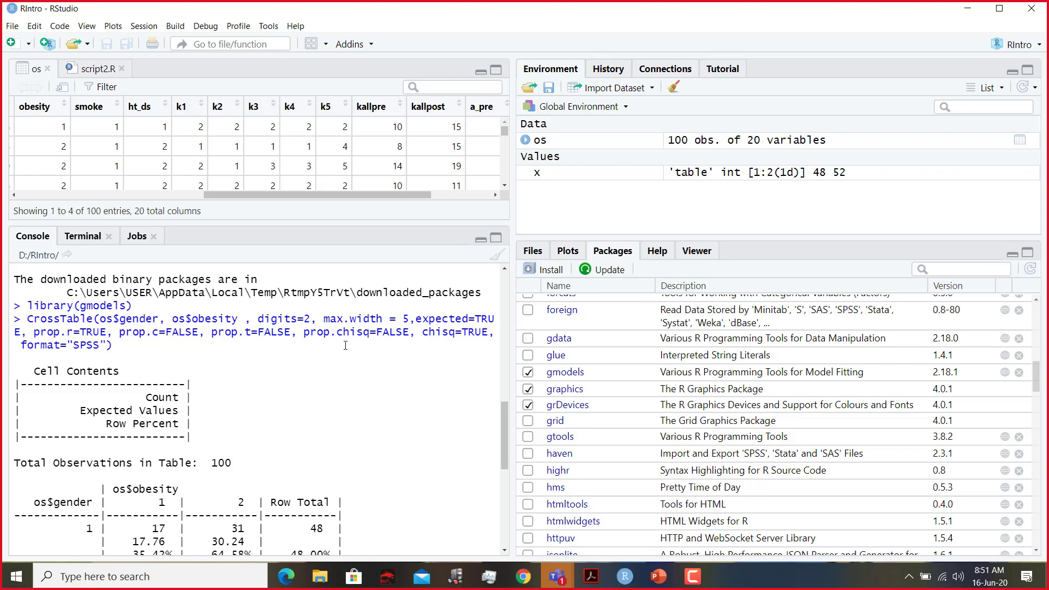
scroll(369, 360, down, 1)
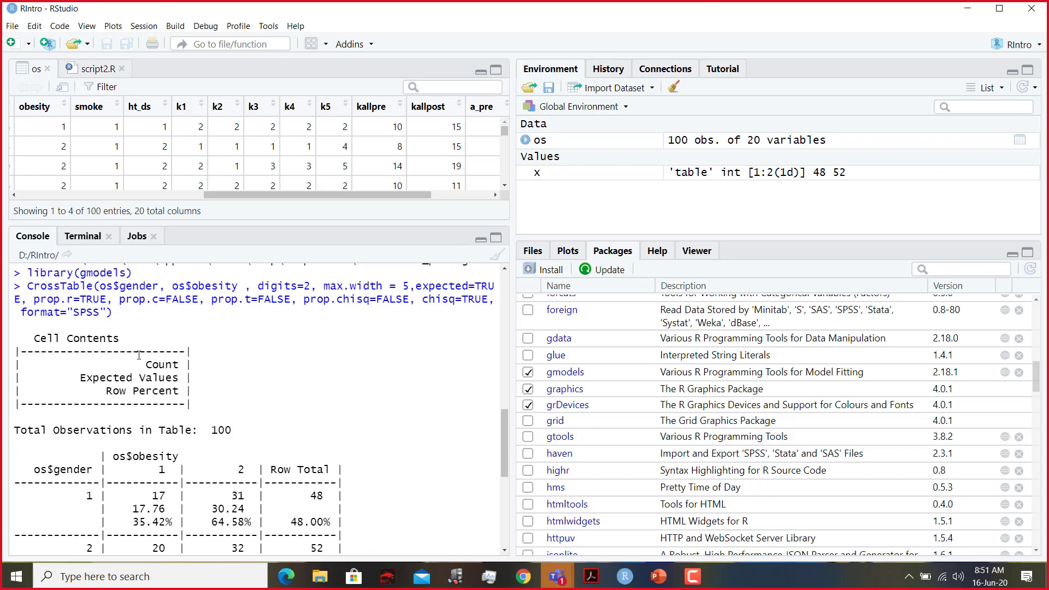
scroll(132, 355, down, 1)
scroll(195, 379, down, 4)
scroll(196, 379, down, 4)
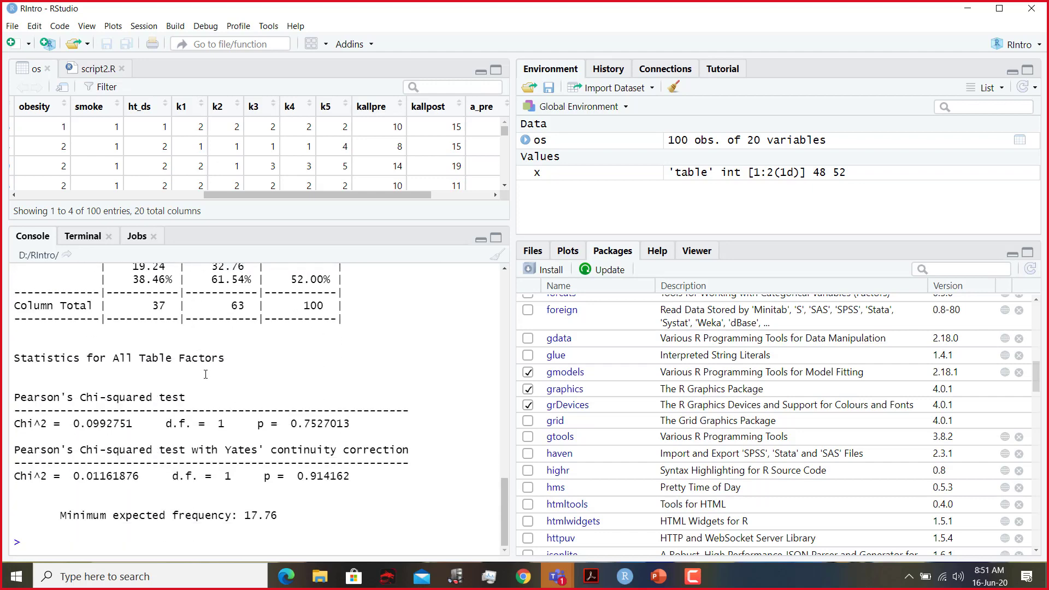
scroll(205, 374, up, 7)
scroll(257, 361, up, 3)
scroll(273, 377, down, 3)
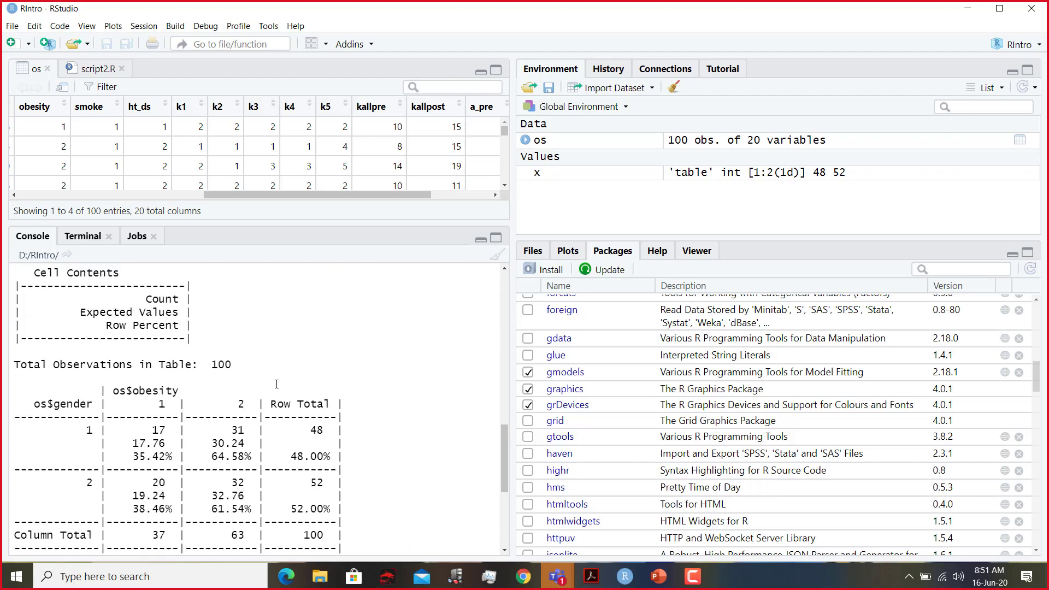
Recall the CrossTable command at the console prompt, replace os$gender with os$gender2, and run it
scroll(276, 384, down, 8)
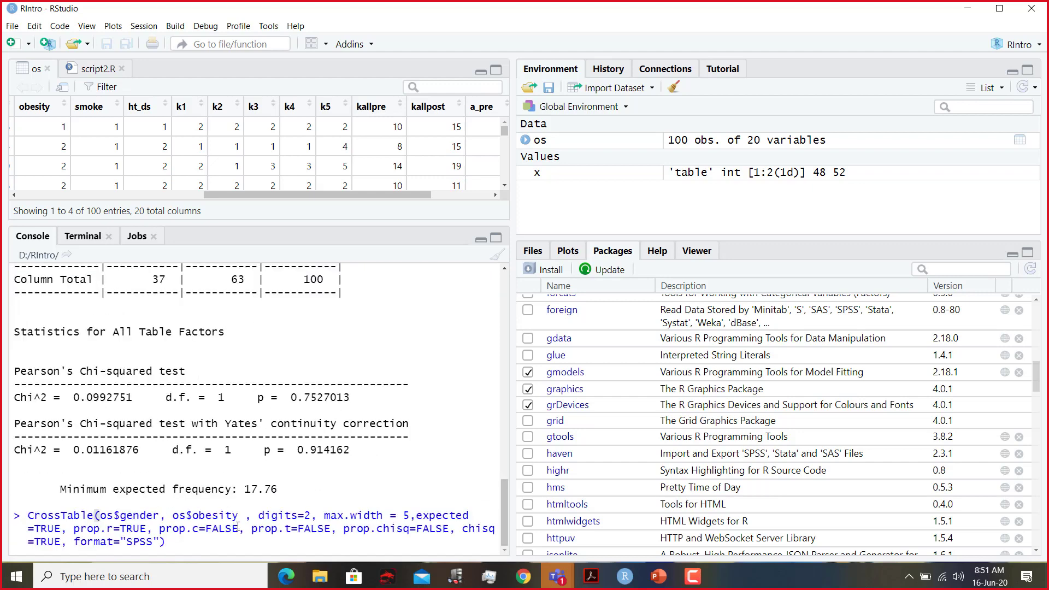
click(161, 516)
text(2)
click(200, 545)
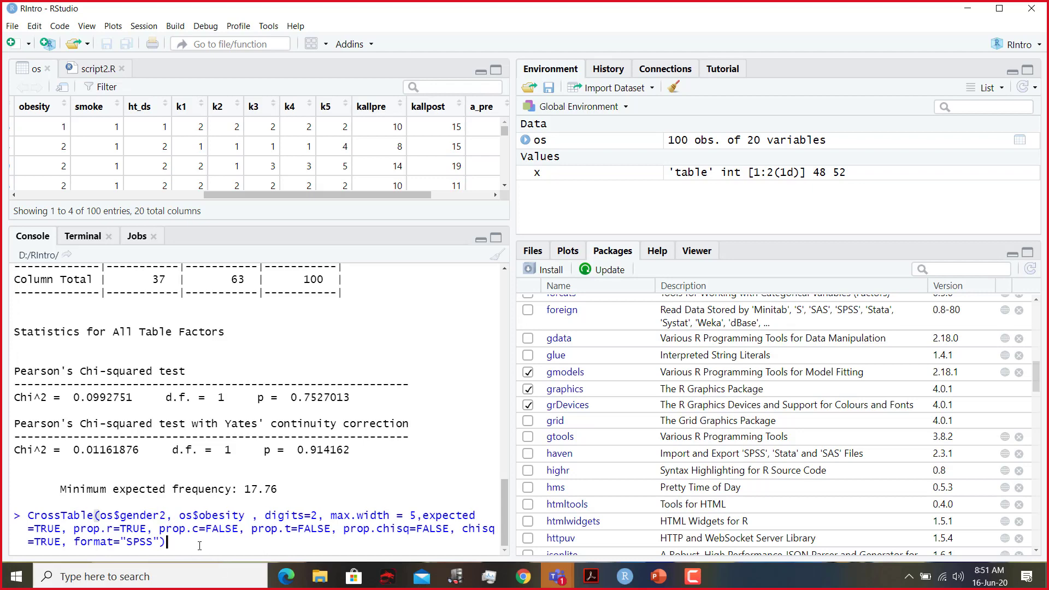
key(Return)
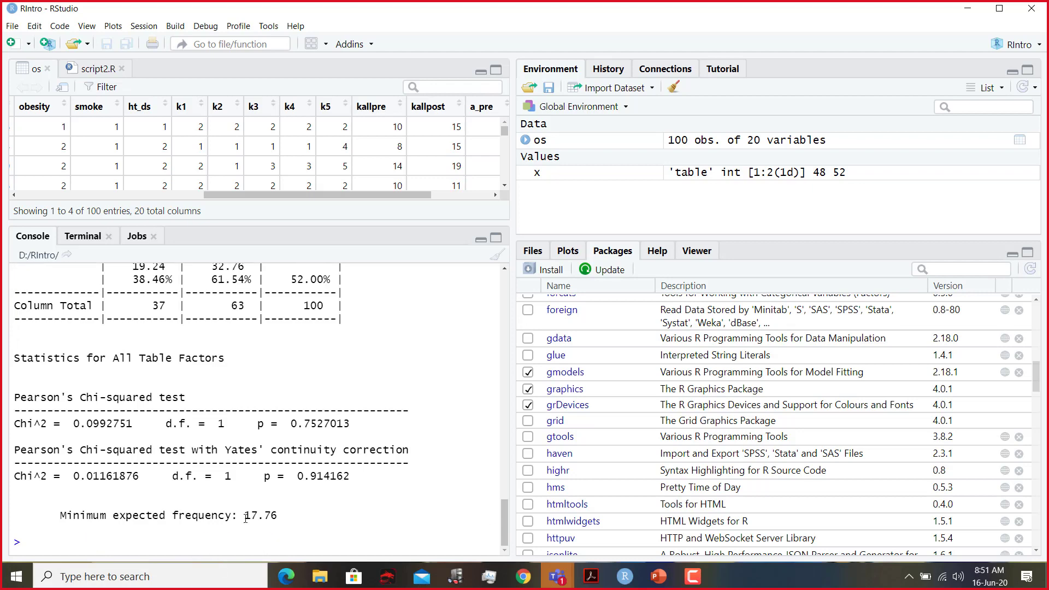
Examine the os$gender2 by os$obesity table's male and female rows, Pearson chi-squared results and minimum expected frequency
scroll(241, 524, up, 5)
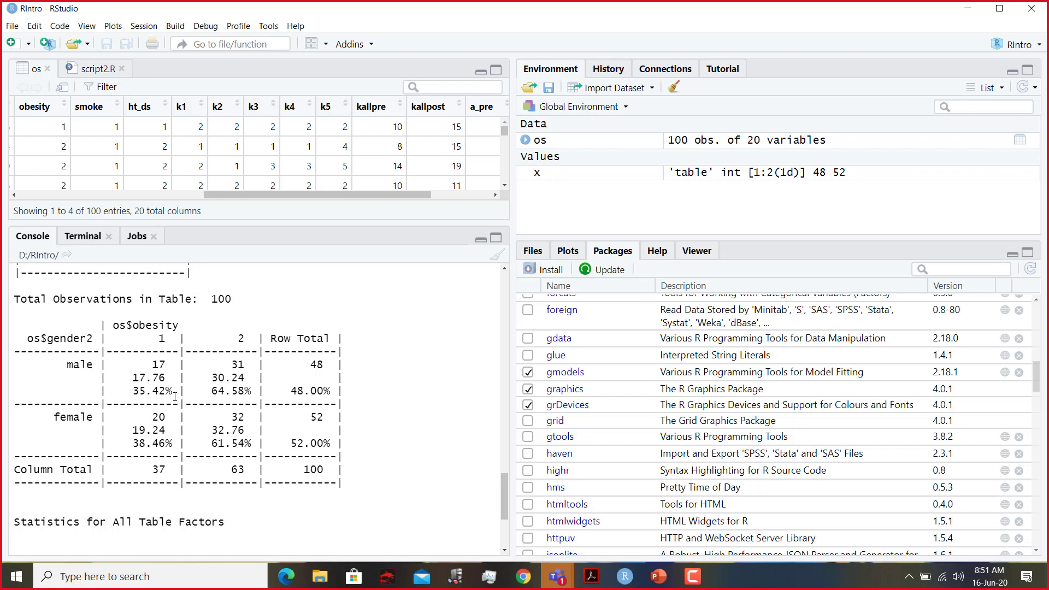
scroll(181, 365, up, 1)
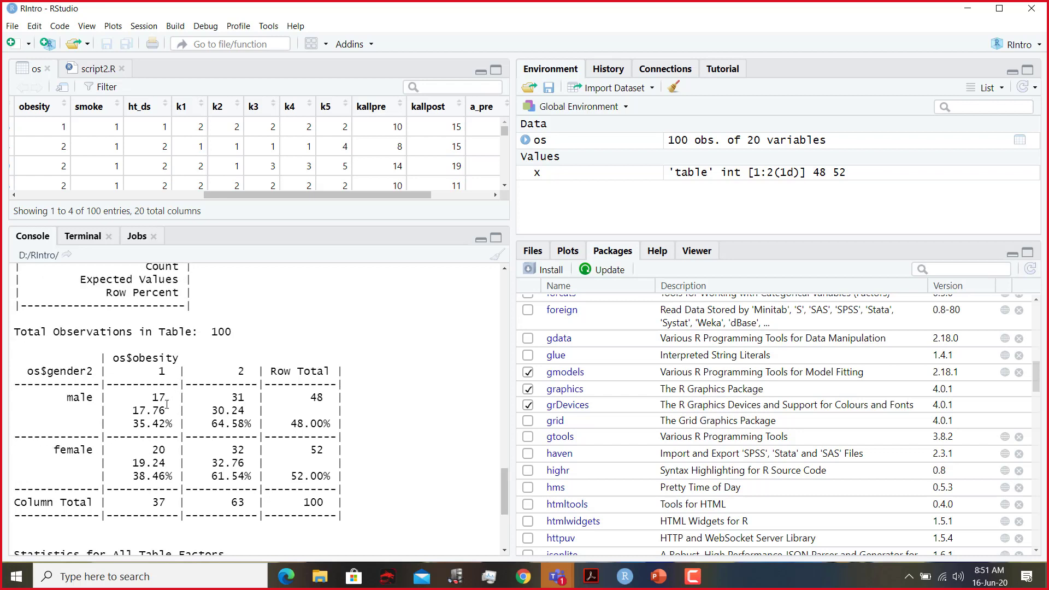
scroll(165, 410, up, 1)
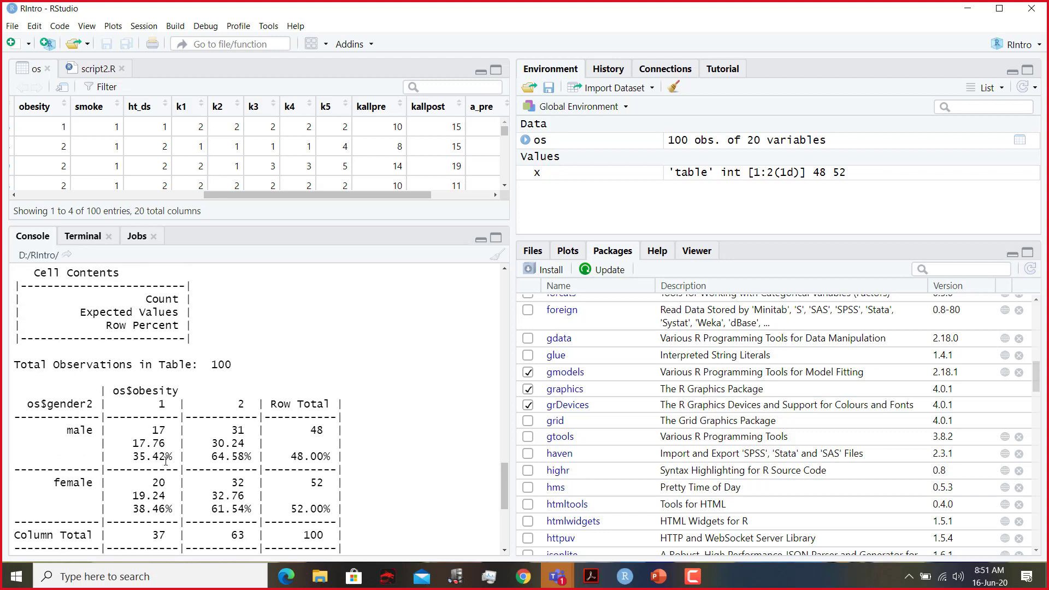
scroll(230, 476, down, 1)
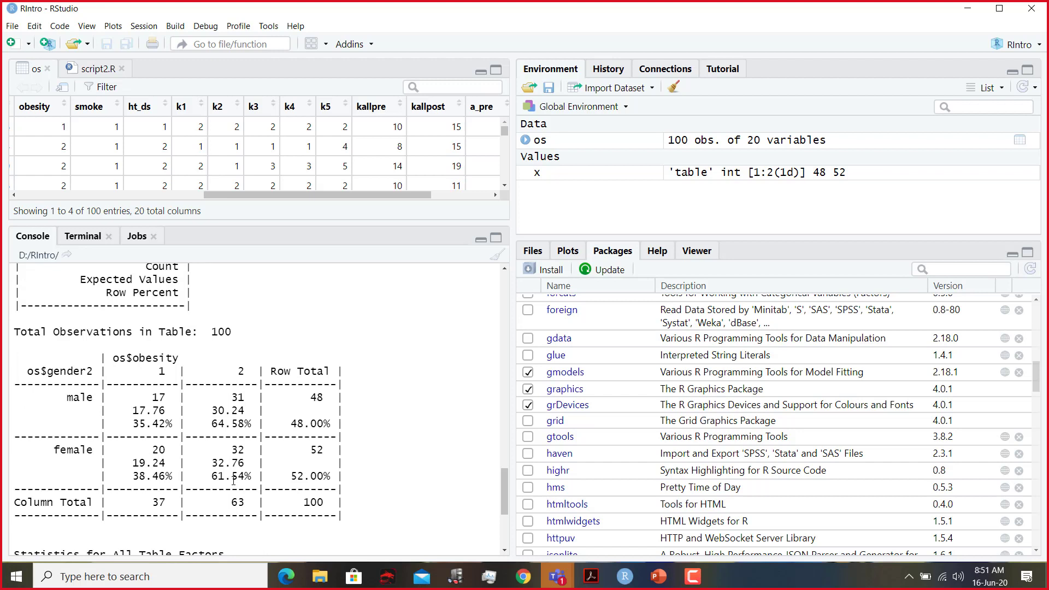
scroll(234, 480, down, 2)
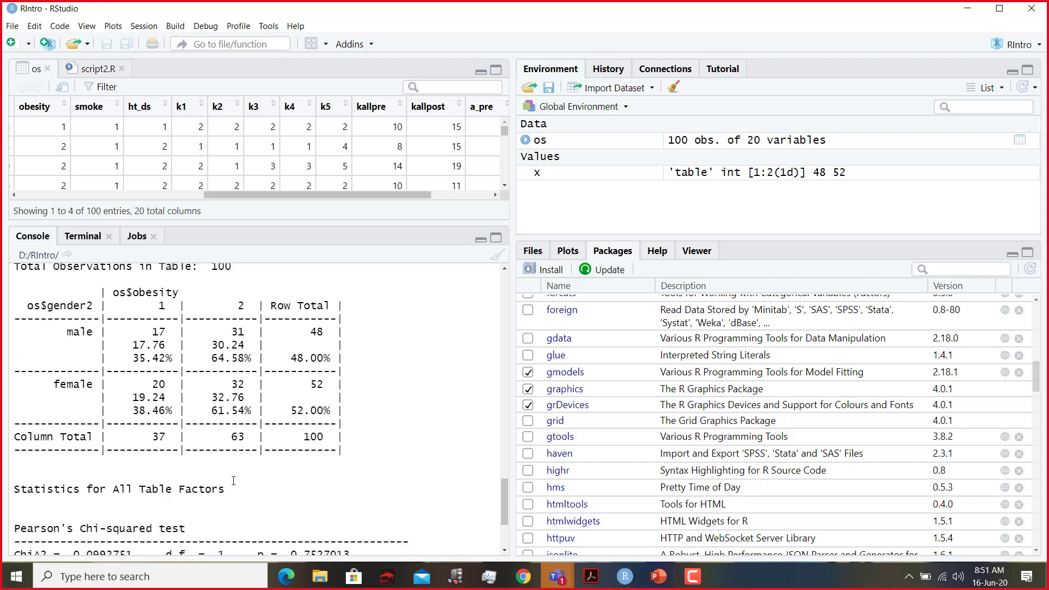
scroll(233, 481, down, 4)
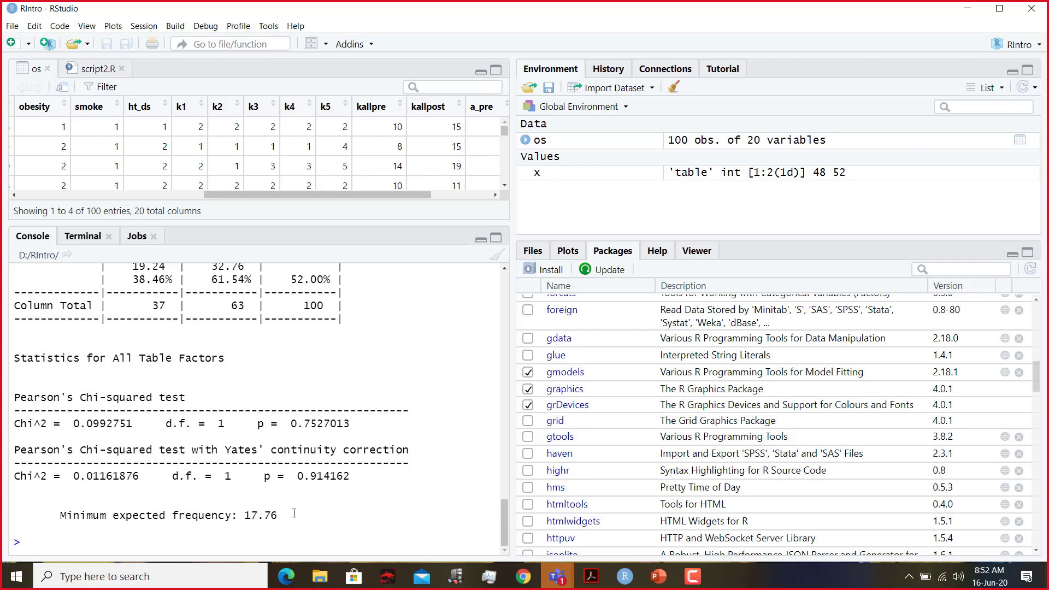
scroll(294, 464, up, 3)
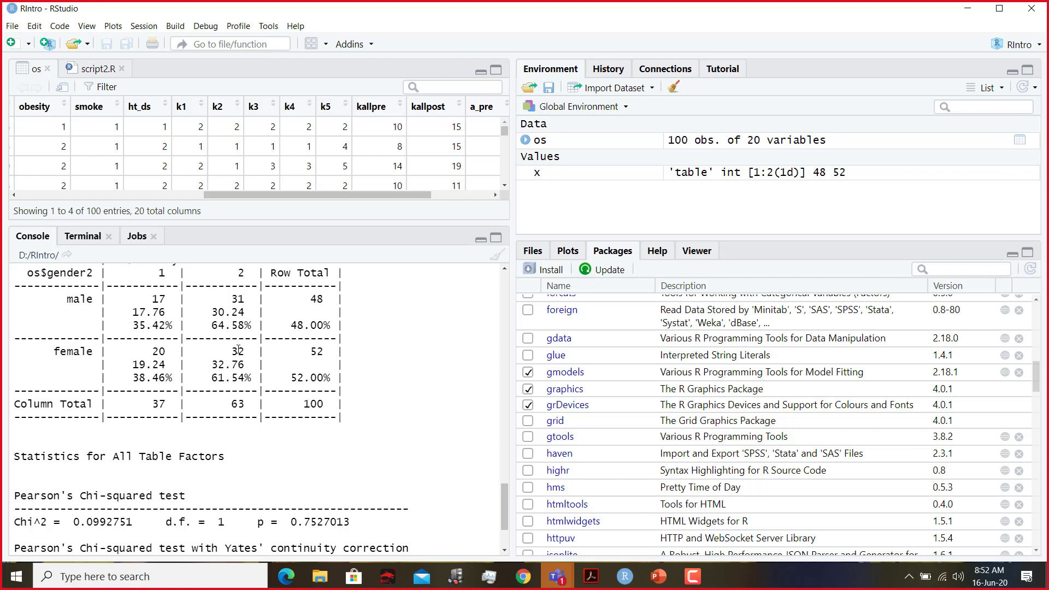
scroll(314, 490, down, 3)
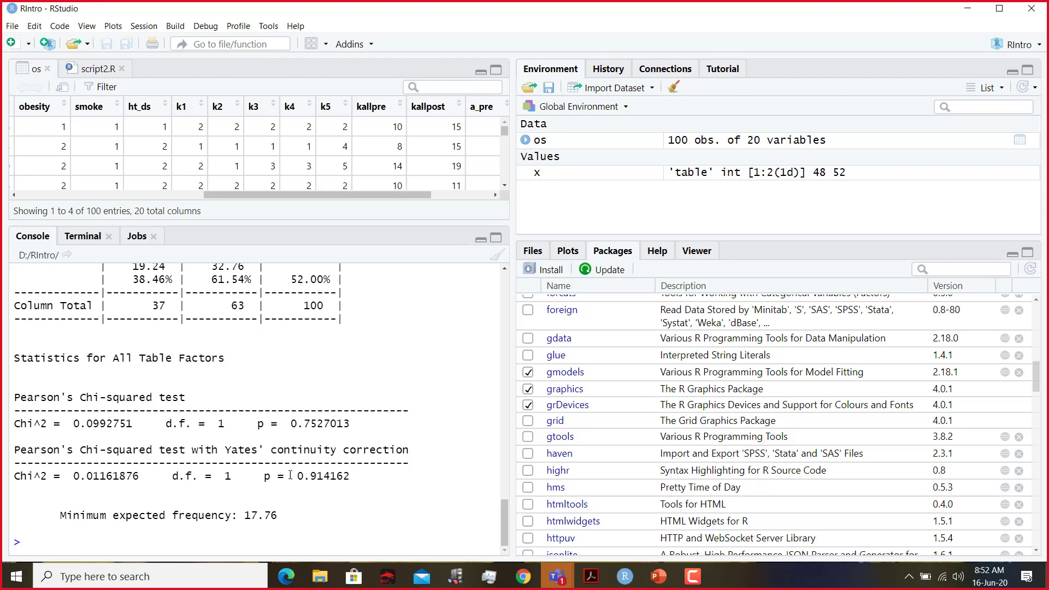
scroll(302, 421, up, 3)
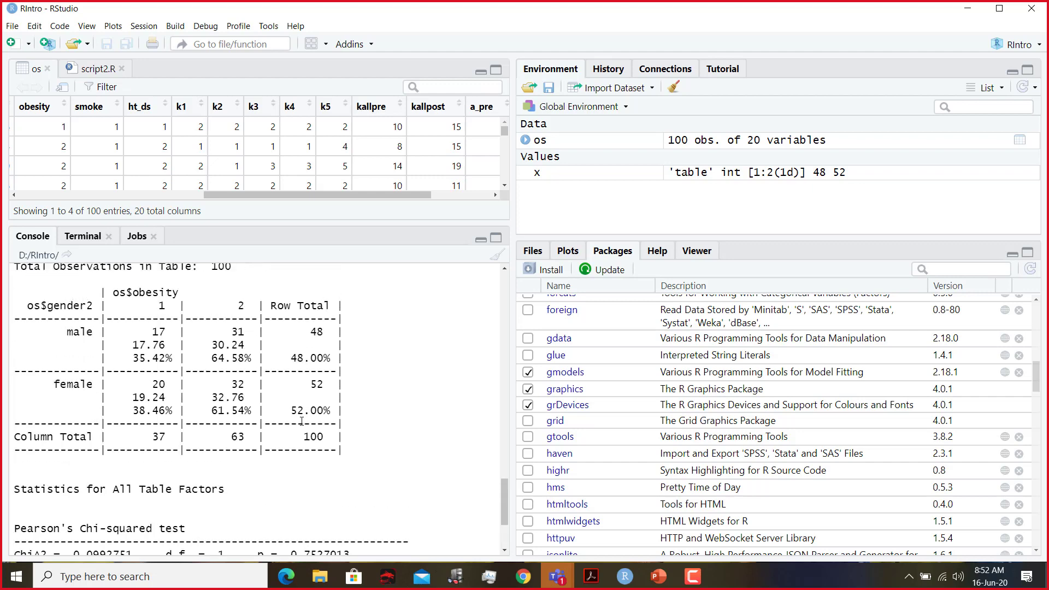
scroll(302, 421, down, 3)
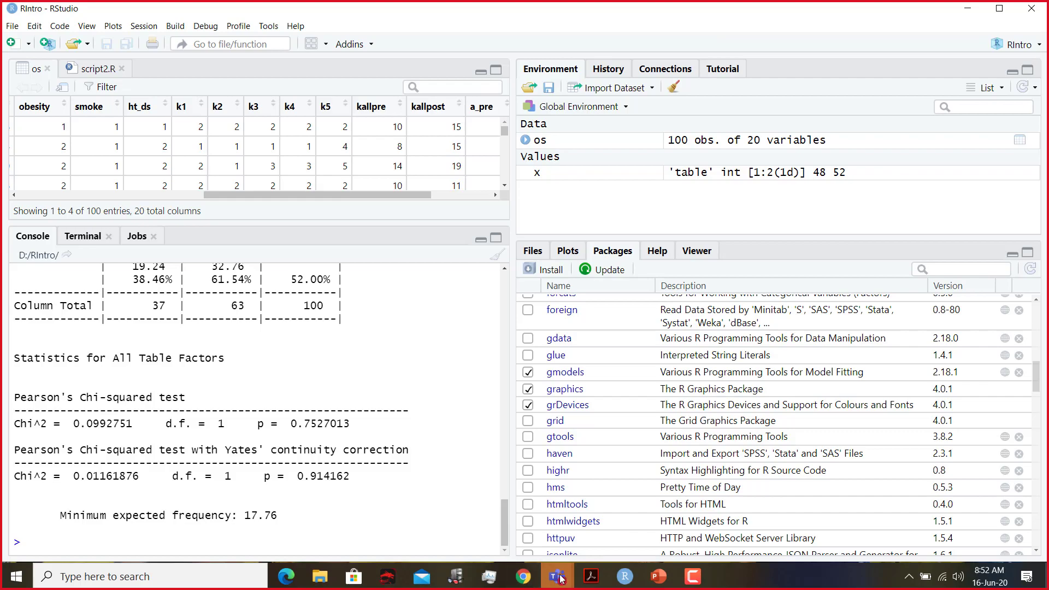
mouse_move(560, 580)
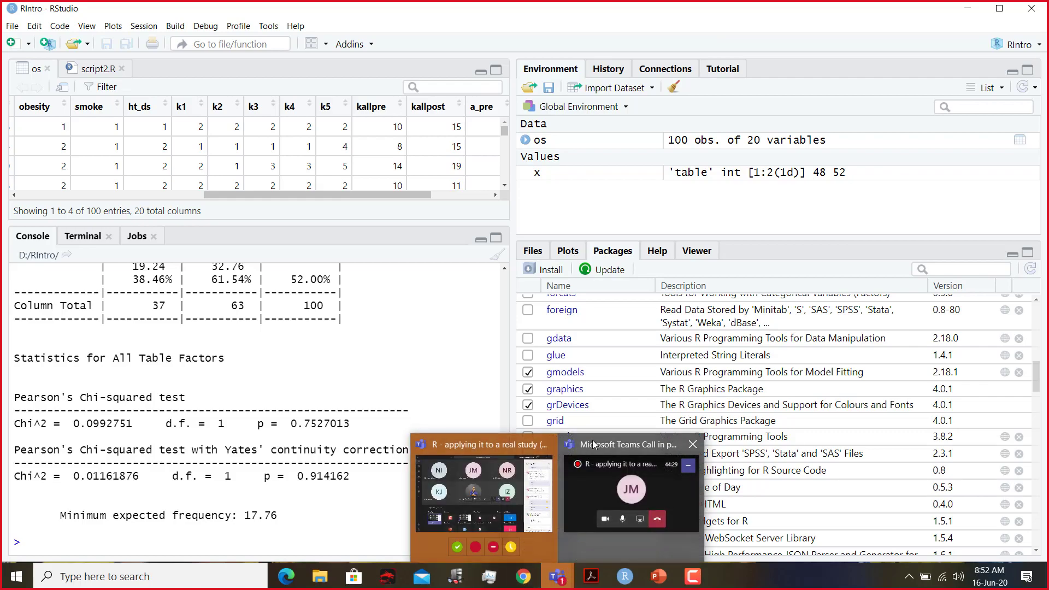
mouse_move(593, 444)
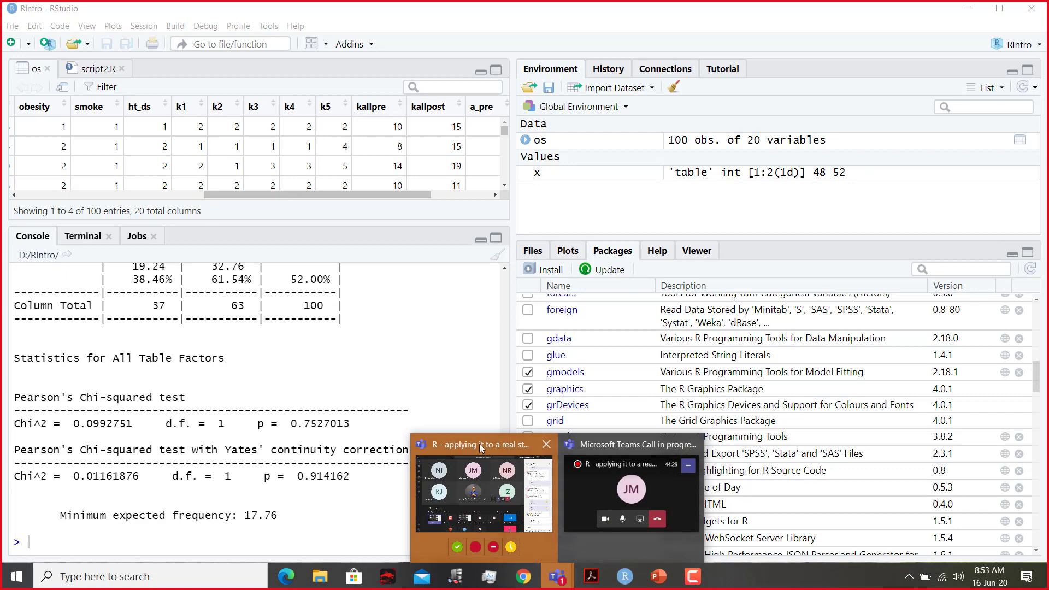
mouse_move(480, 445)
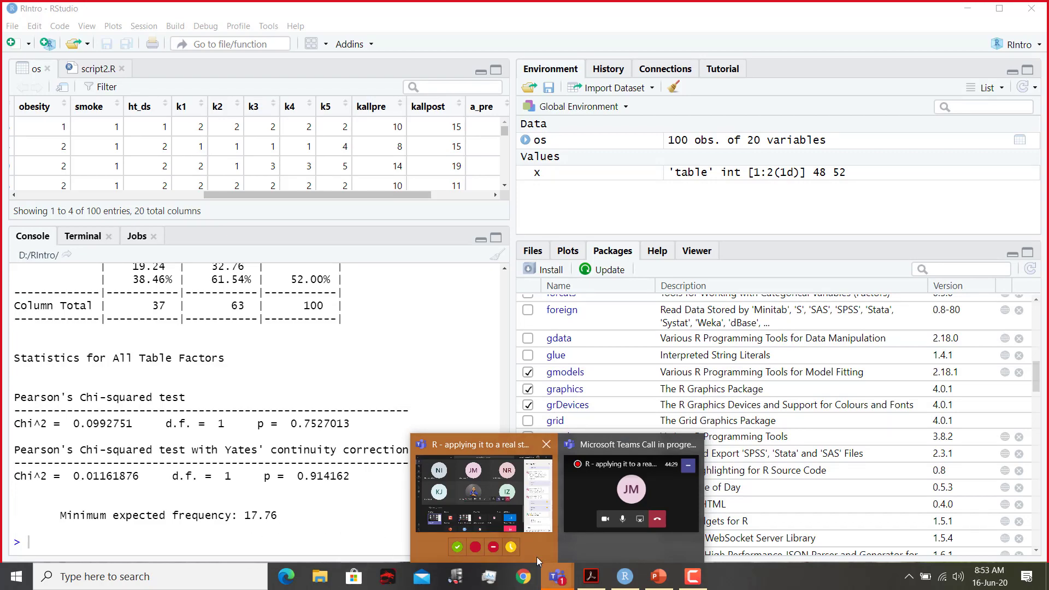
Switch to Teams, stop sharing the screen, and open the latest activity-feed reply in the FK6193 Advanced Stats General channel
mouse_move(644, 523)
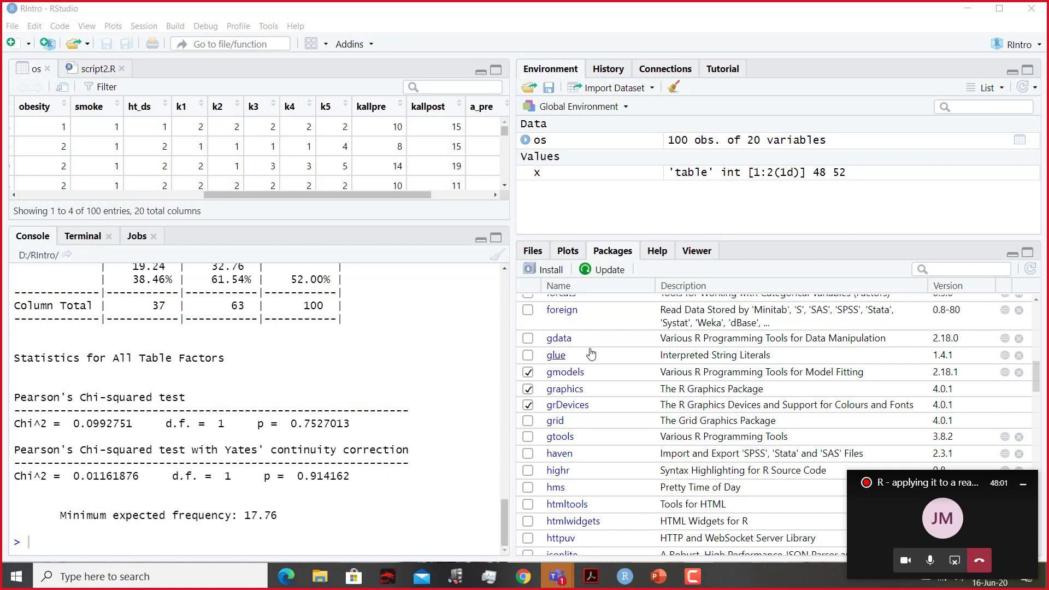
click(955, 561)
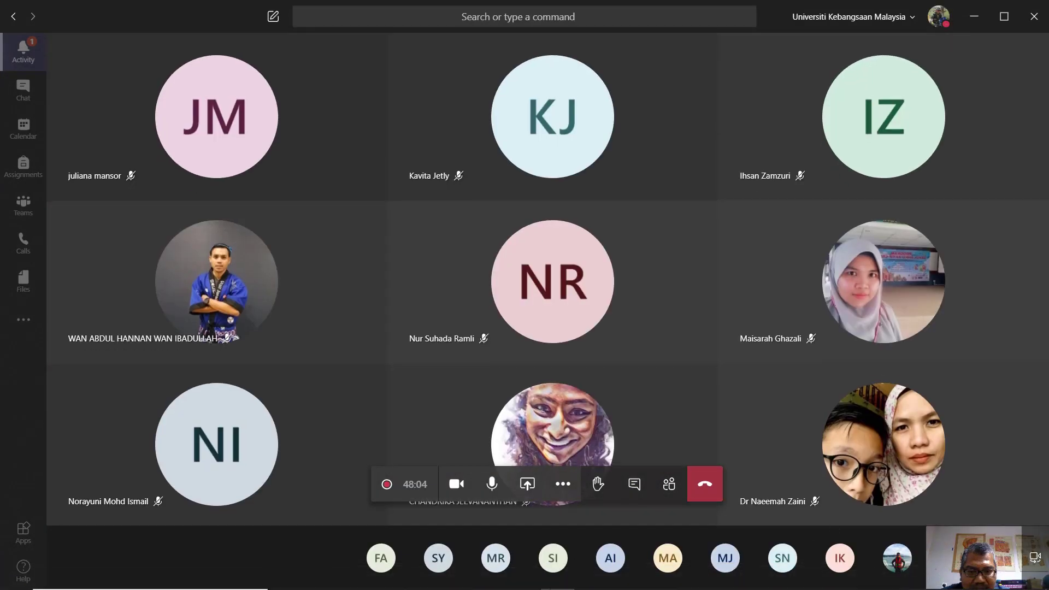
click(557, 577)
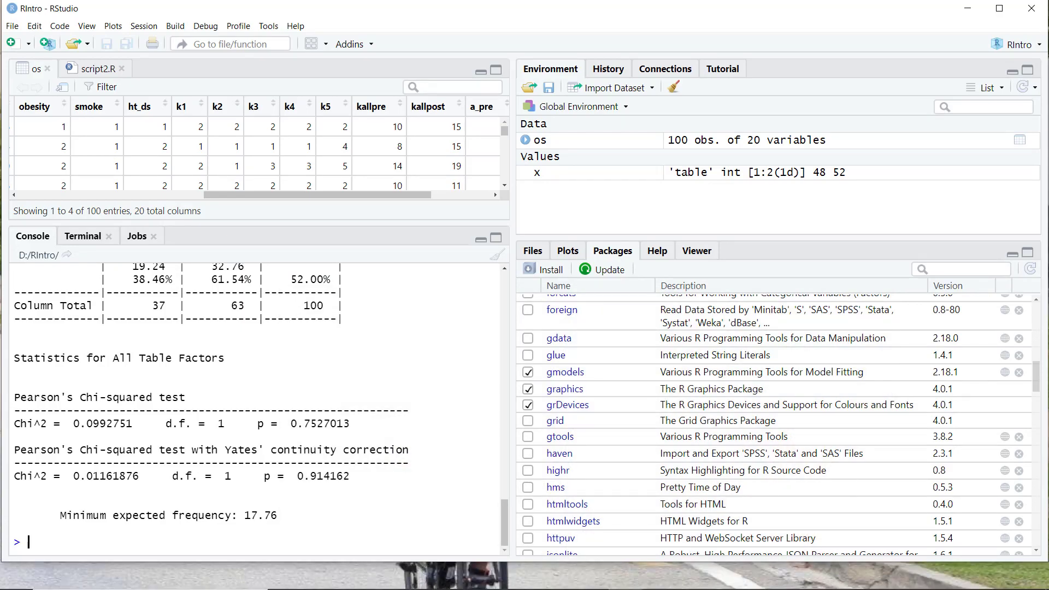
click(564, 578)
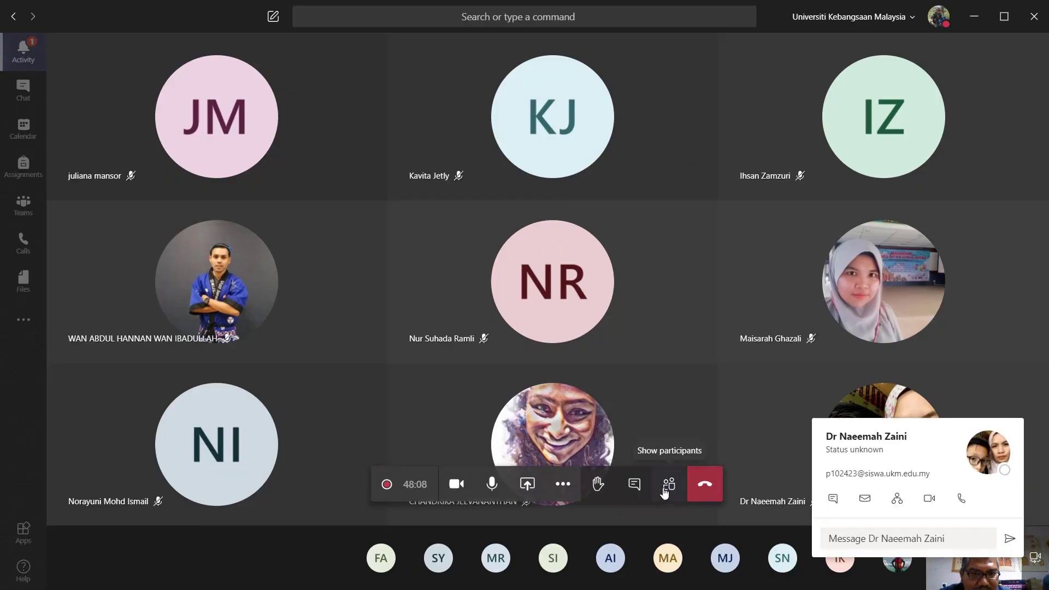
click(30, 48)
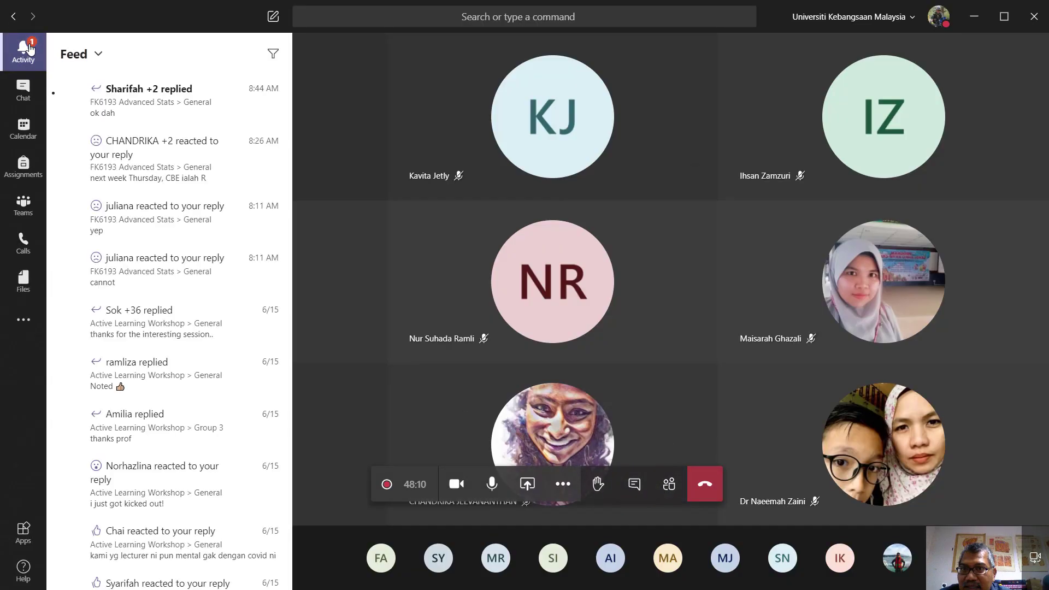
click(143, 100)
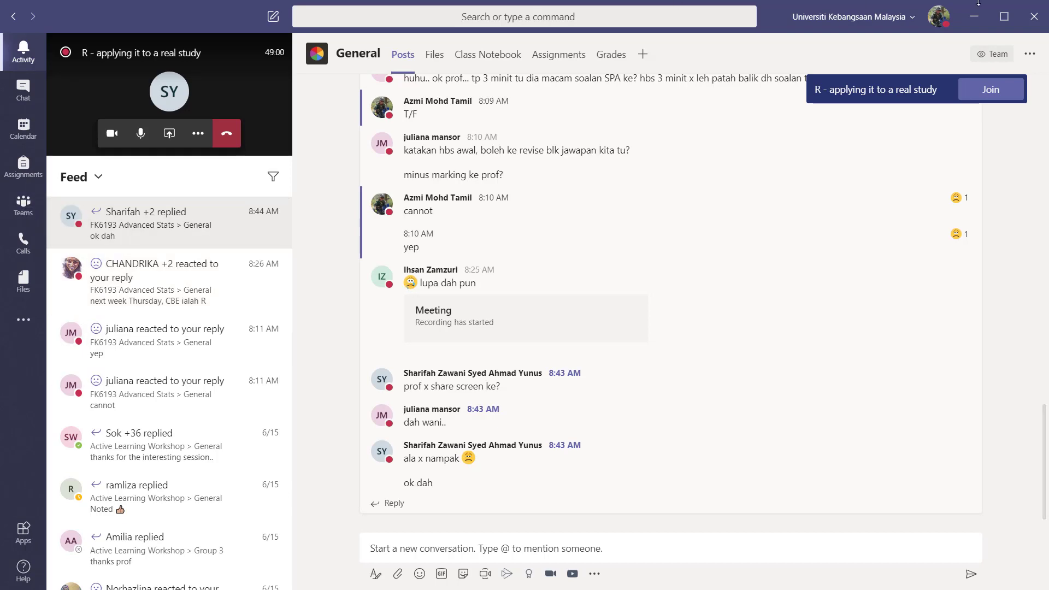
Minimise the RStudio window and share the desktop, Screen #1, in the "R - applying it to a real study" Teams meeting
click(974, 17)
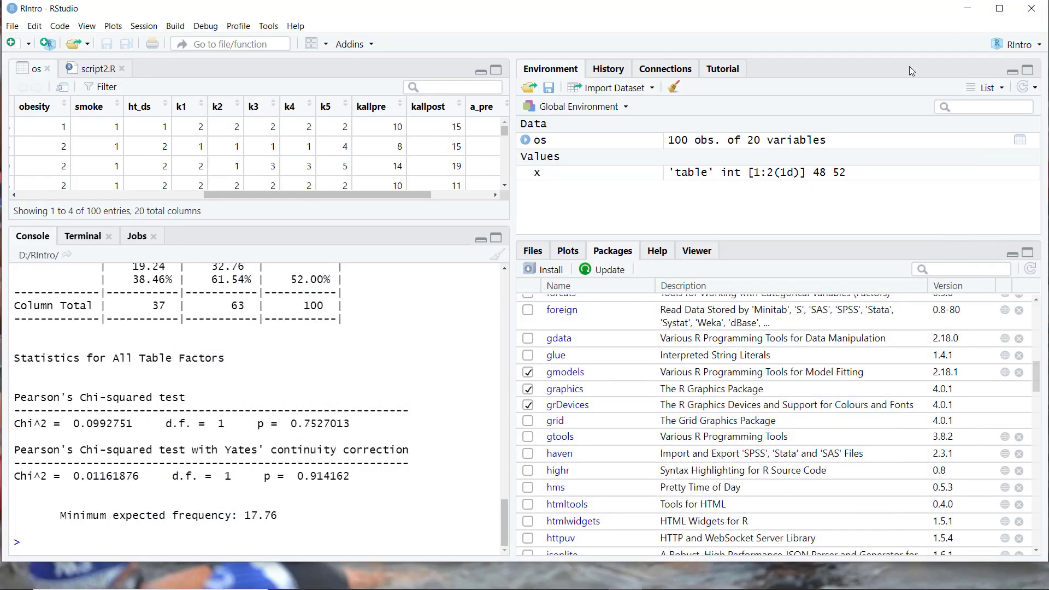
click(976, 10)
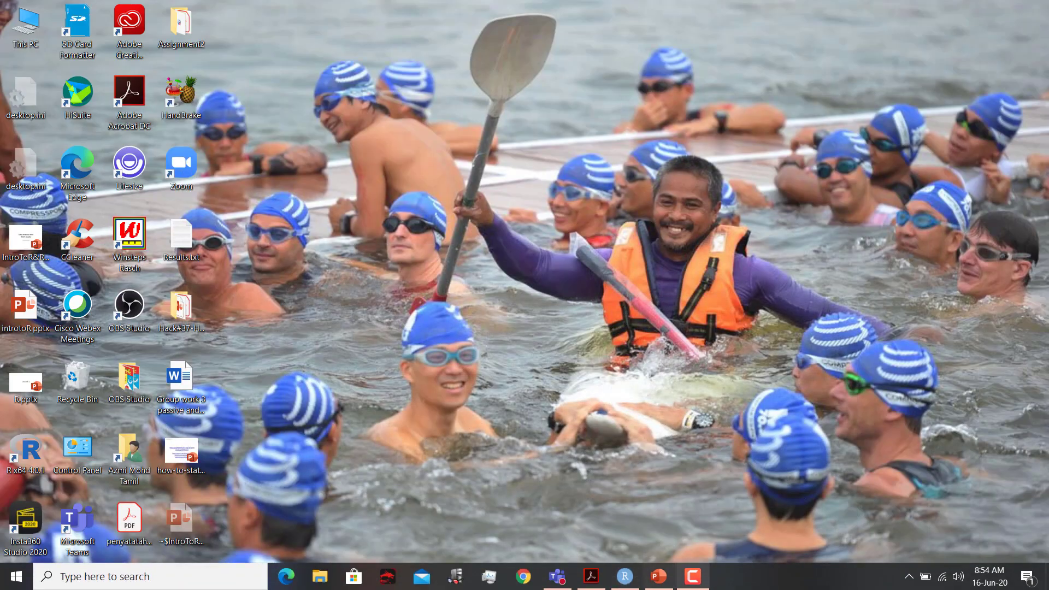
click(556, 581)
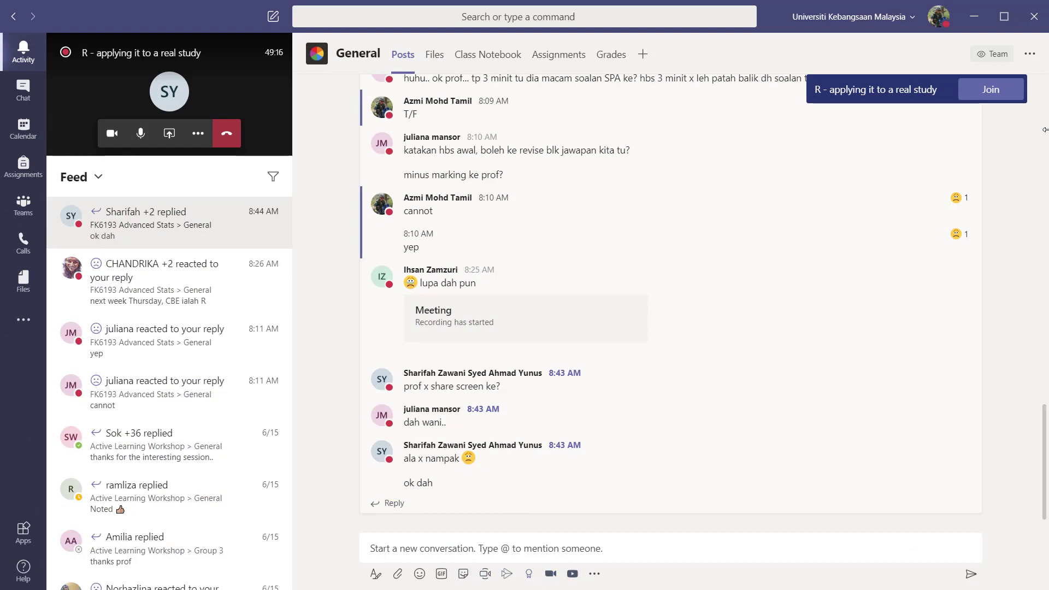
click(974, 19)
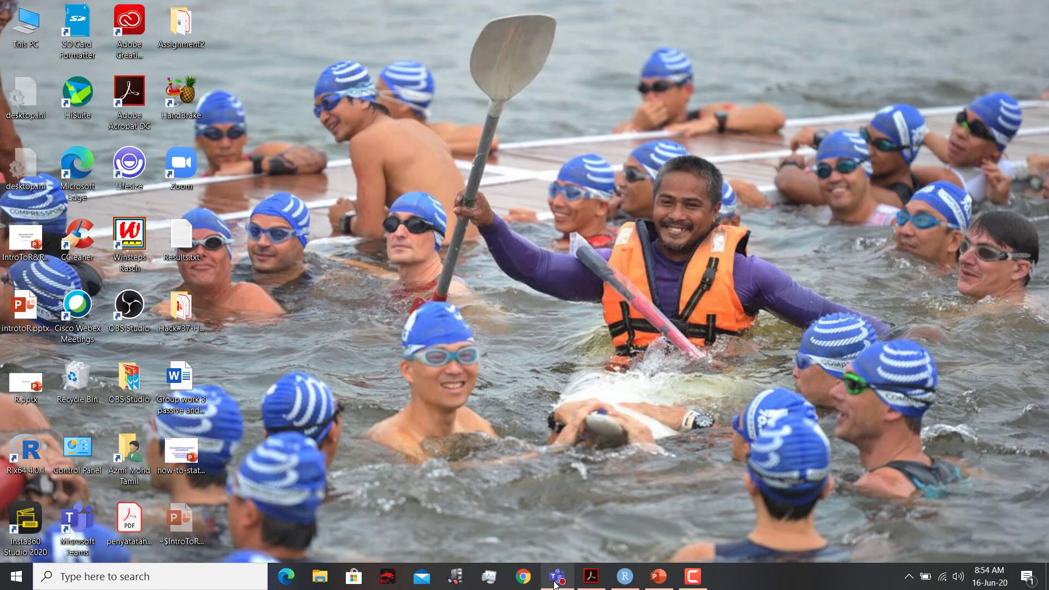
mouse_move(555, 584)
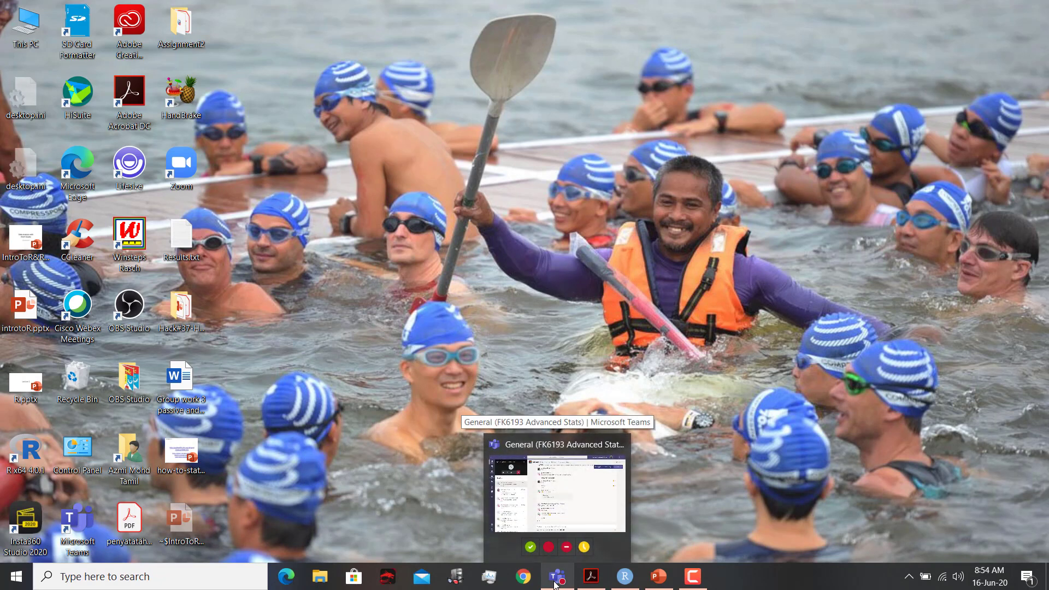
click(555, 584)
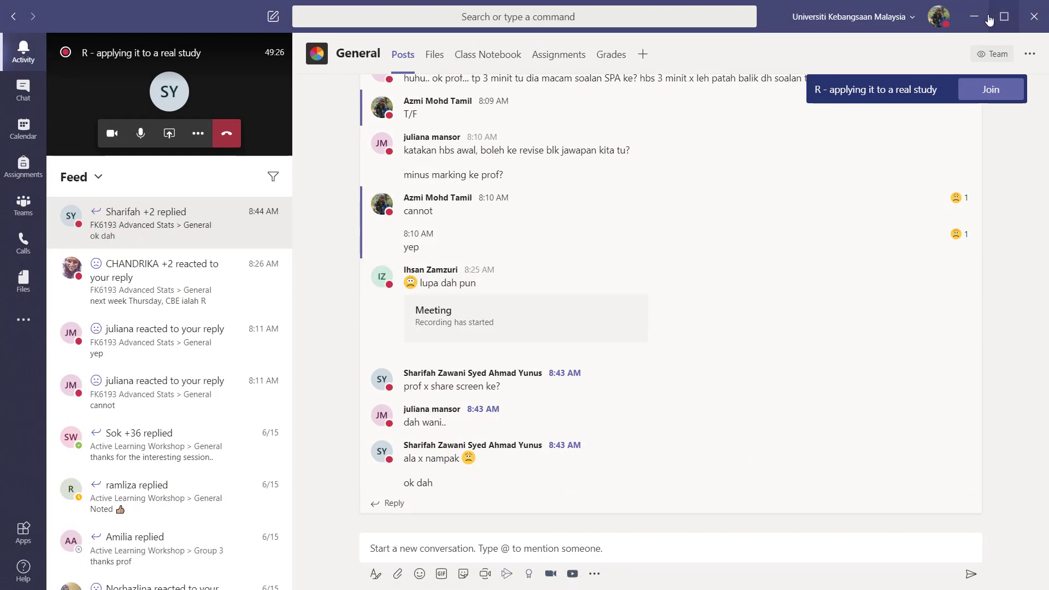
click(169, 133)
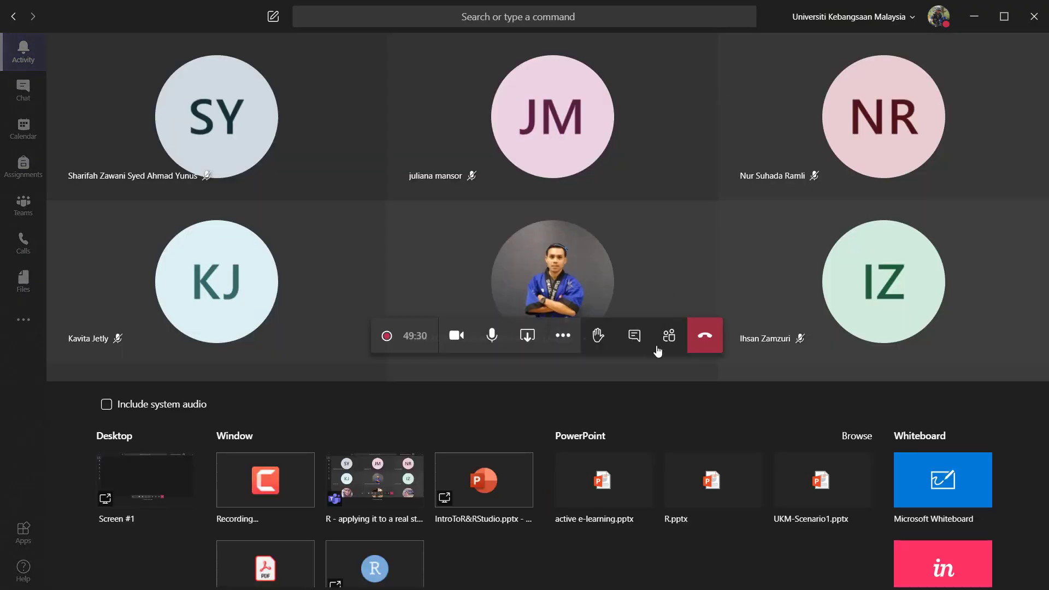
click(101, 481)
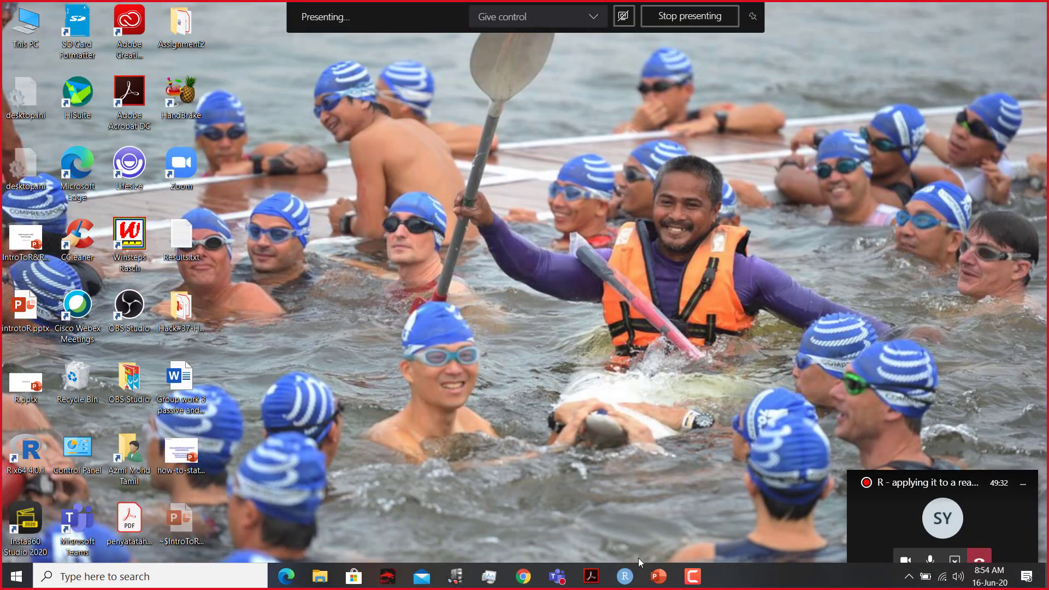
Switch to the chi-square and Fisher exact test PDF in Acrobat and view the os$gender by os$obesity results on page 4
click(592, 582)
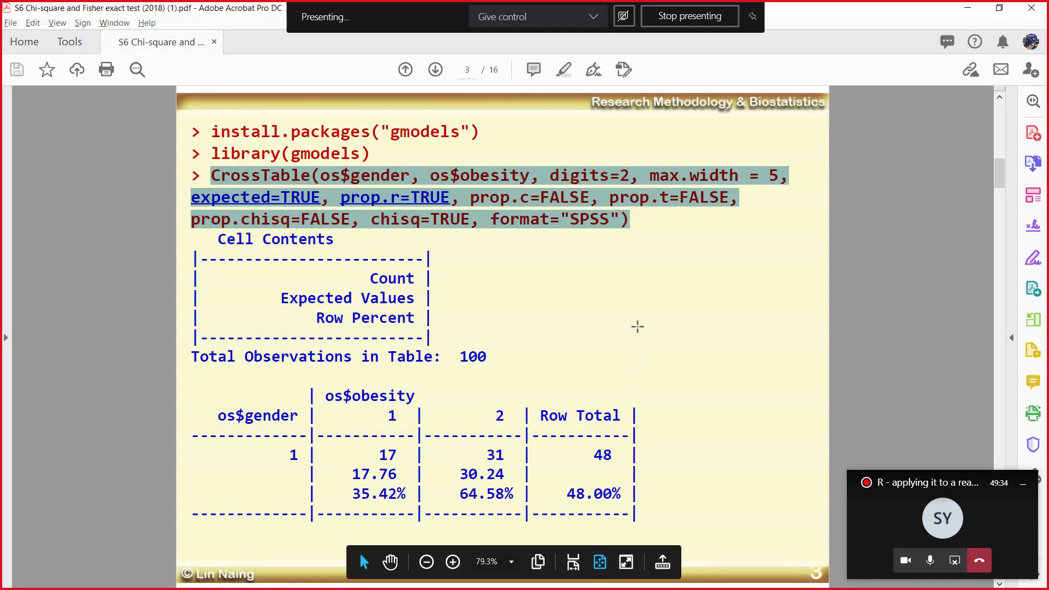
scroll(635, 327, down, 2)
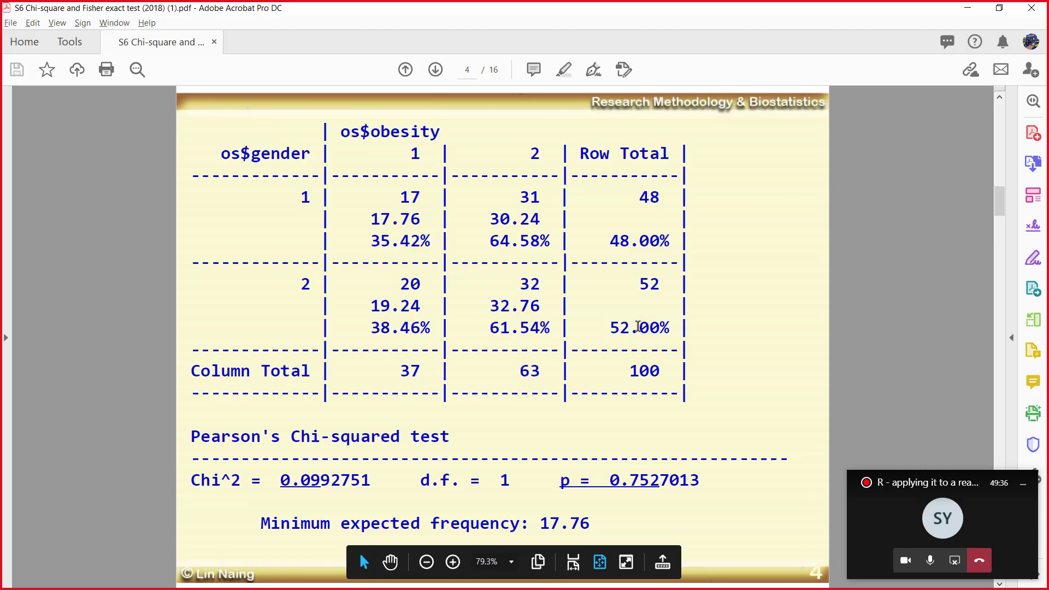
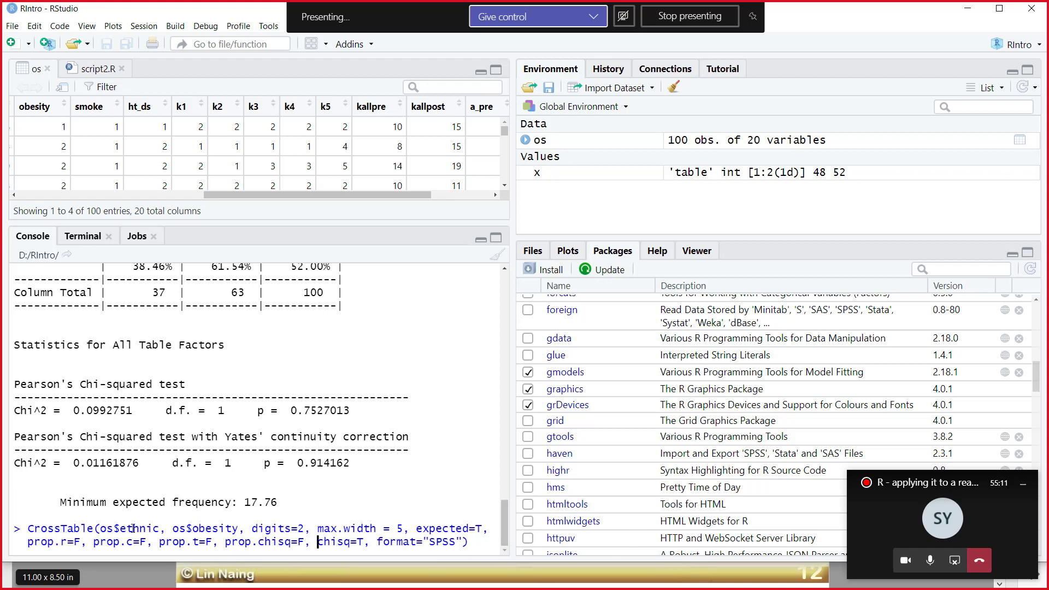
Run the CrossTable command for os$ethnic by os$obesity with expected=T, chisq=T and format="SPSS" at the console
click(481, 541)
key(Return)
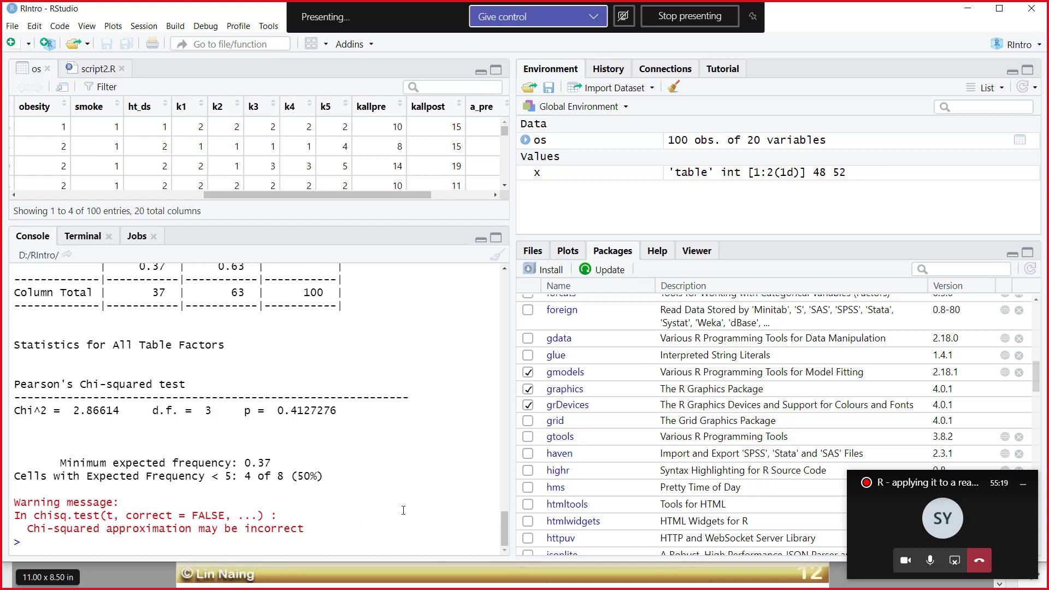
key(Up)
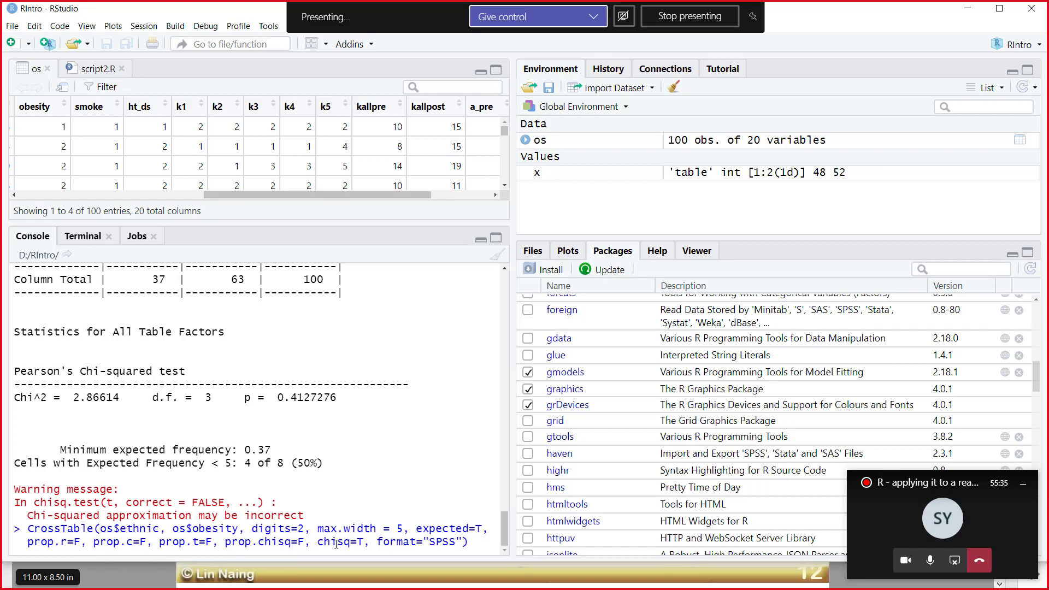
mouse_move(429, 589)
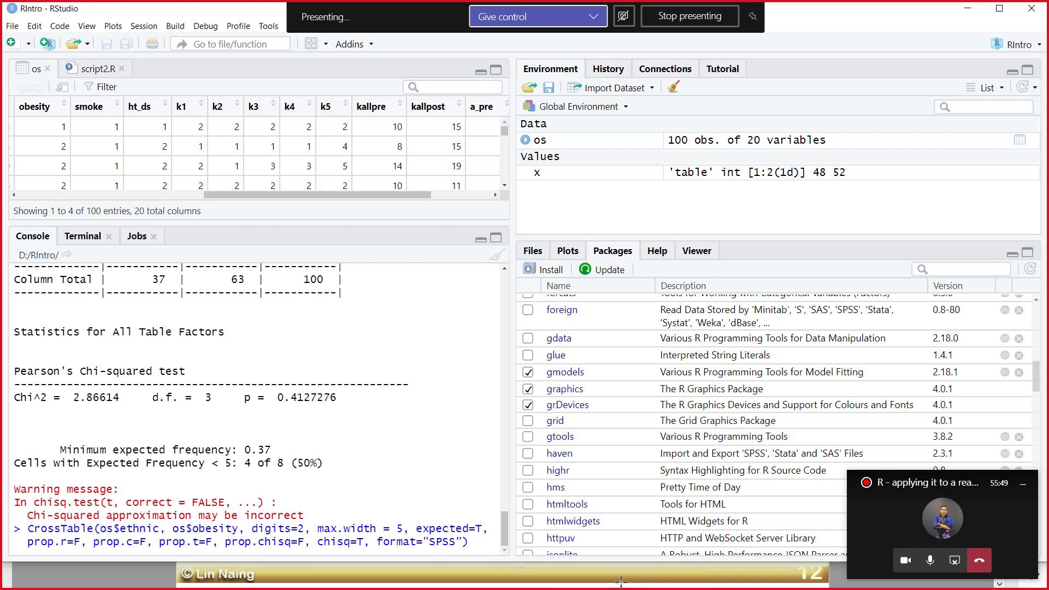
text(RUE)
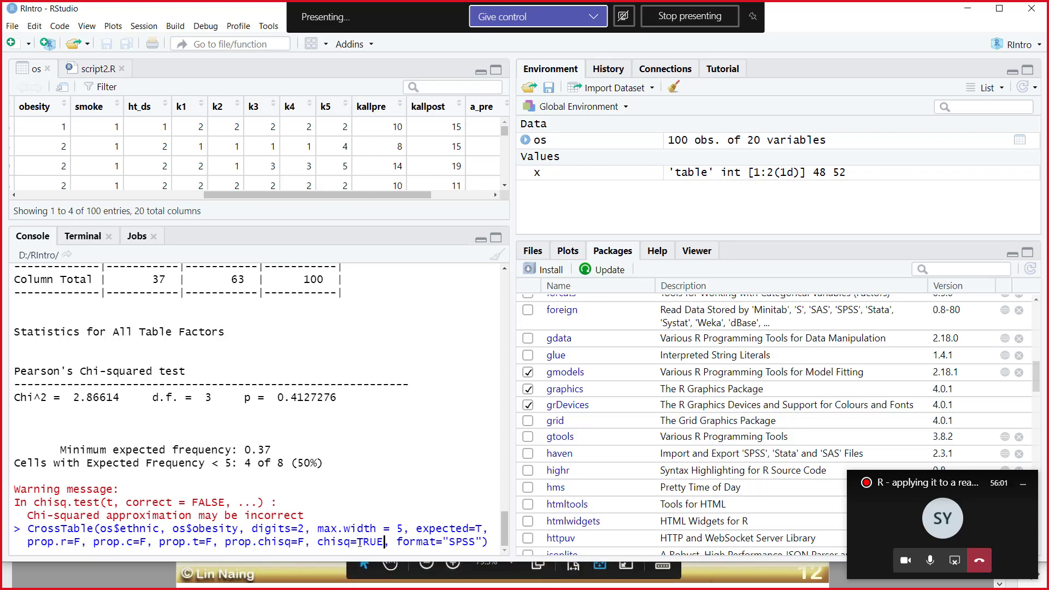
scroll(414, 410, up, 15)
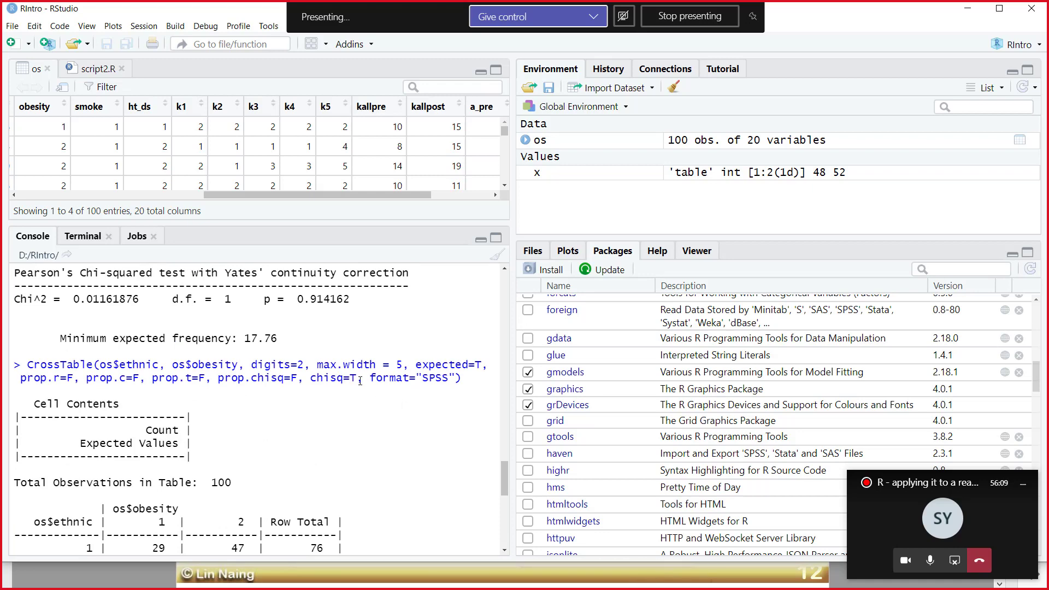
scroll(360, 381, down, 15)
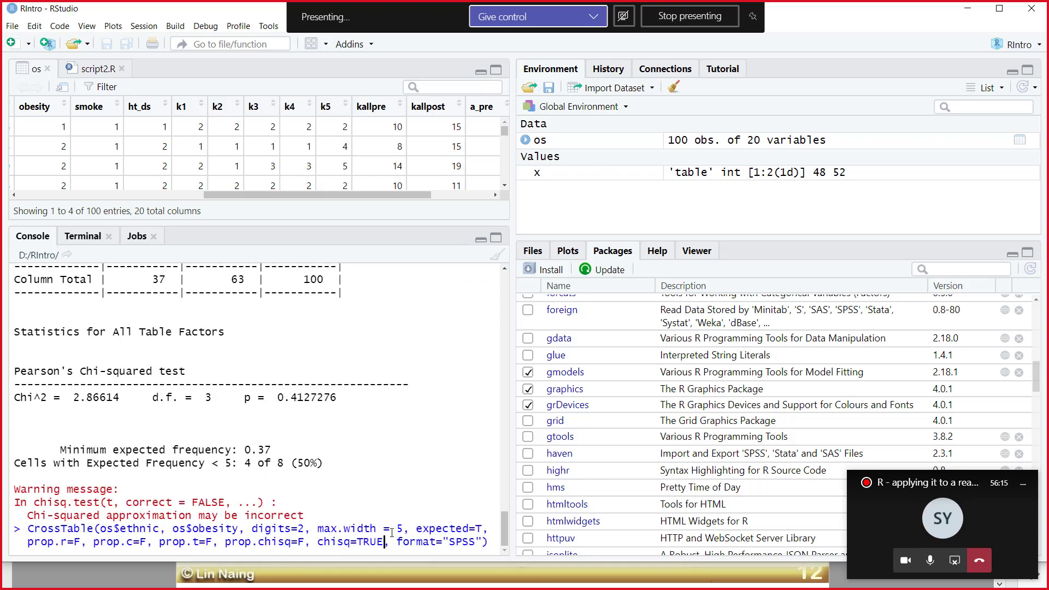
key(BackSpace)
key(BackSpace)
key(BackSpace)
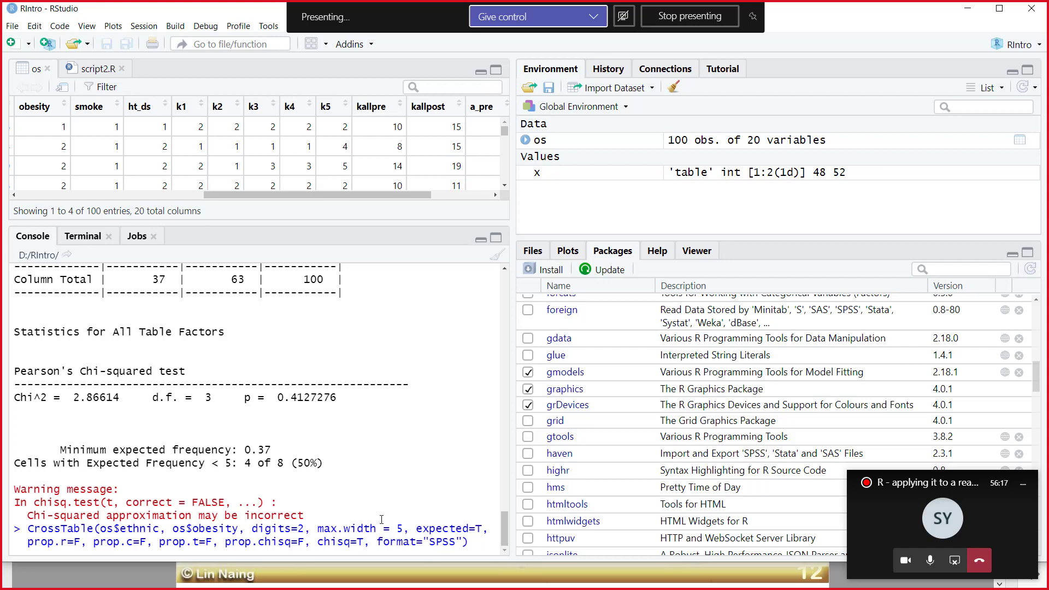
drag(470, 542, 3, 512)
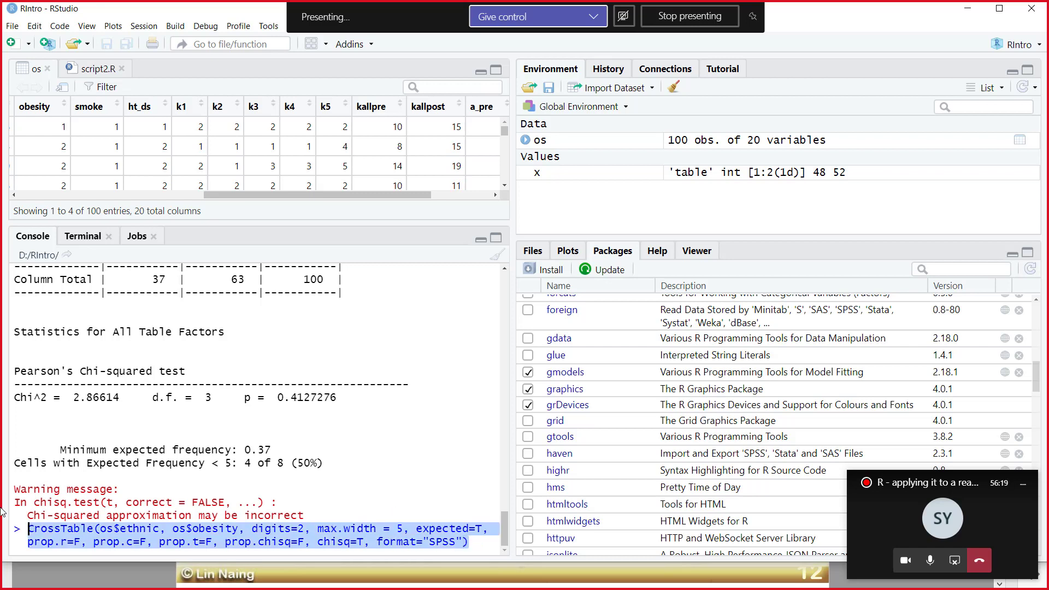
key(BackSpace)
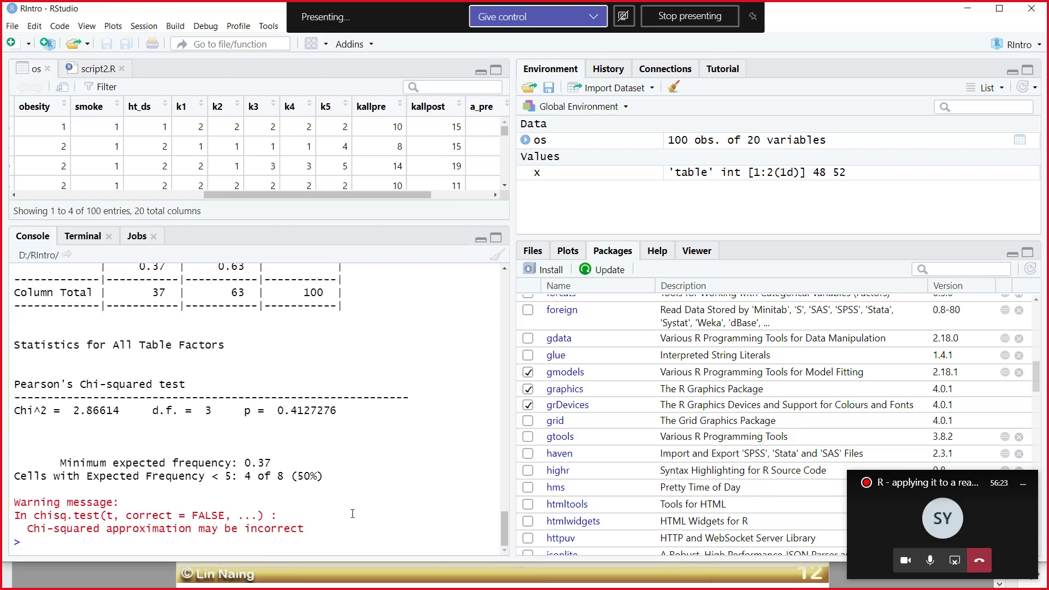
Examine the os$ethnic by os$obesity expected counts, Pearson chi-squared result and expected frequencies below 5, and return to the PDF in Acrobat
scroll(351, 474, up, 1)
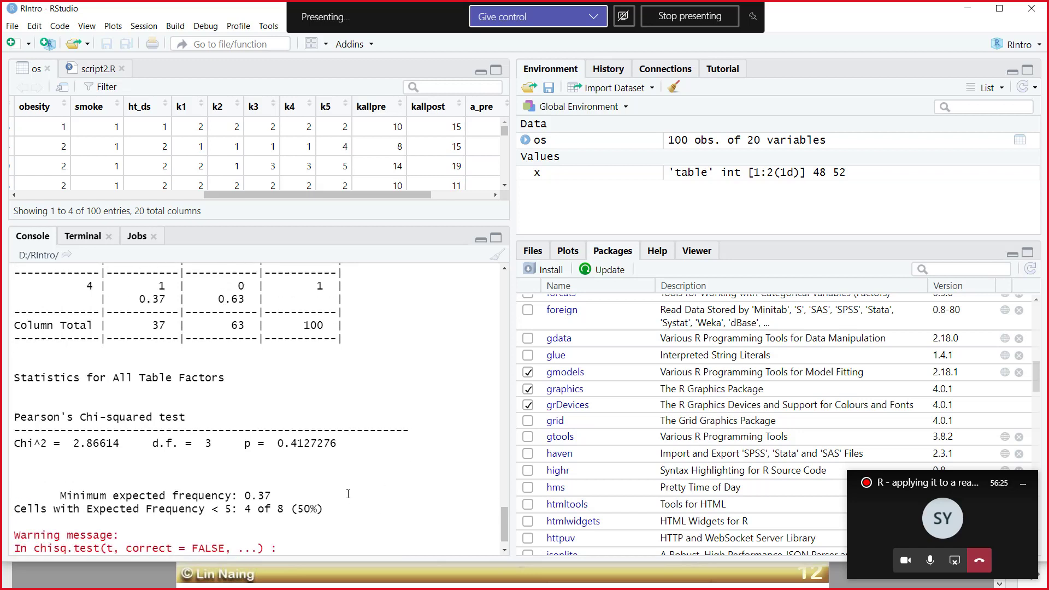
scroll(348, 494, down, 1)
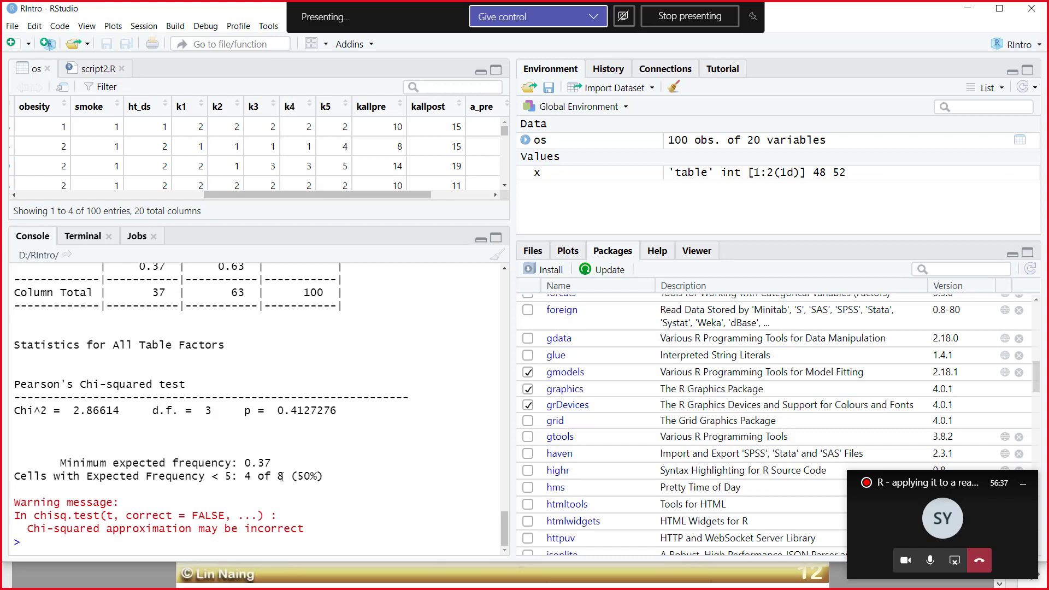
scroll(363, 426, up, 1)
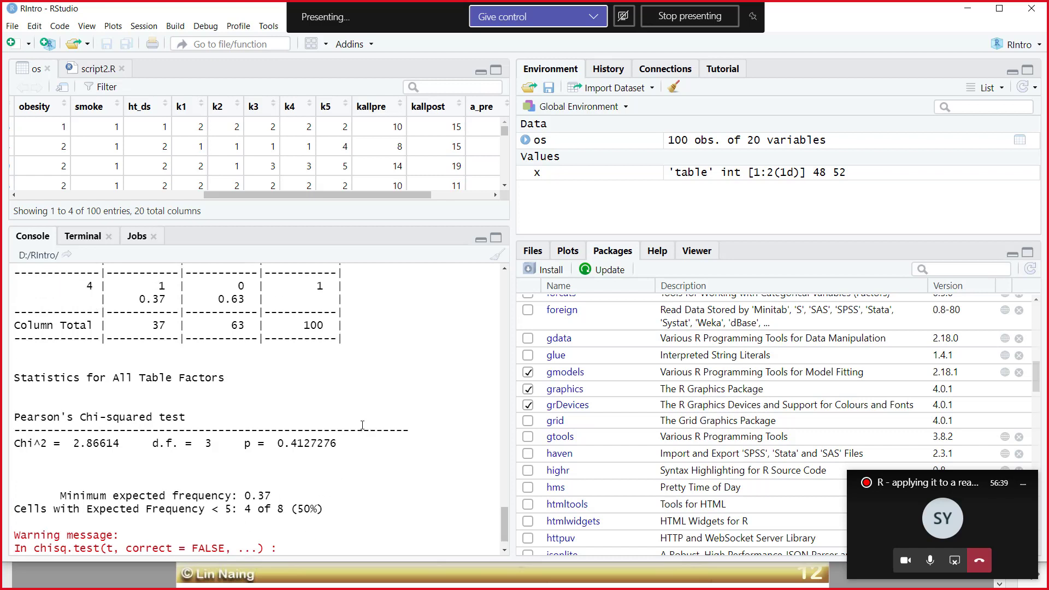
scroll(359, 421, down, 1)
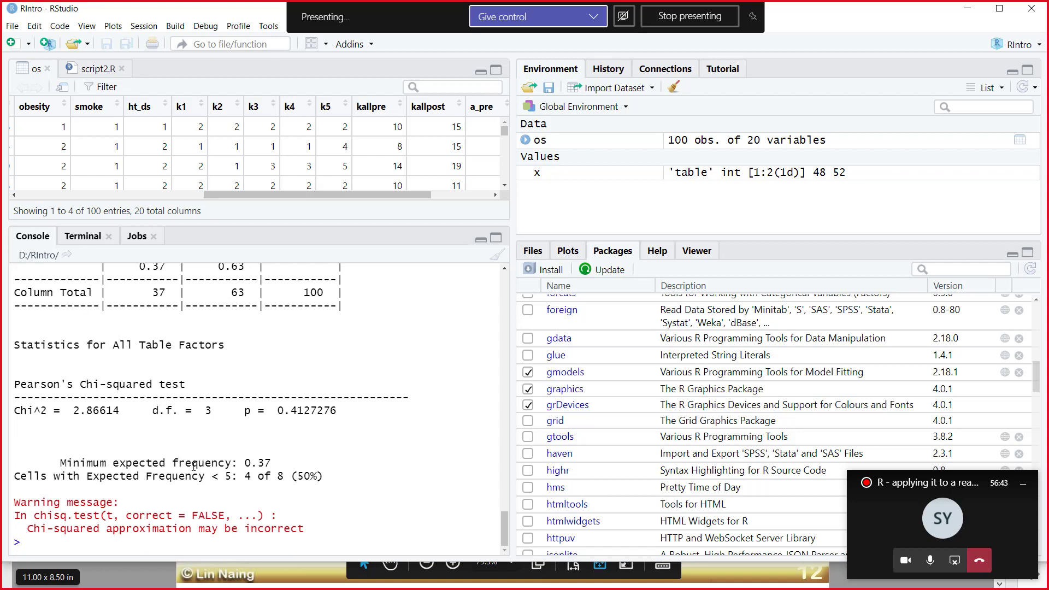
scroll(194, 466, up, 4)
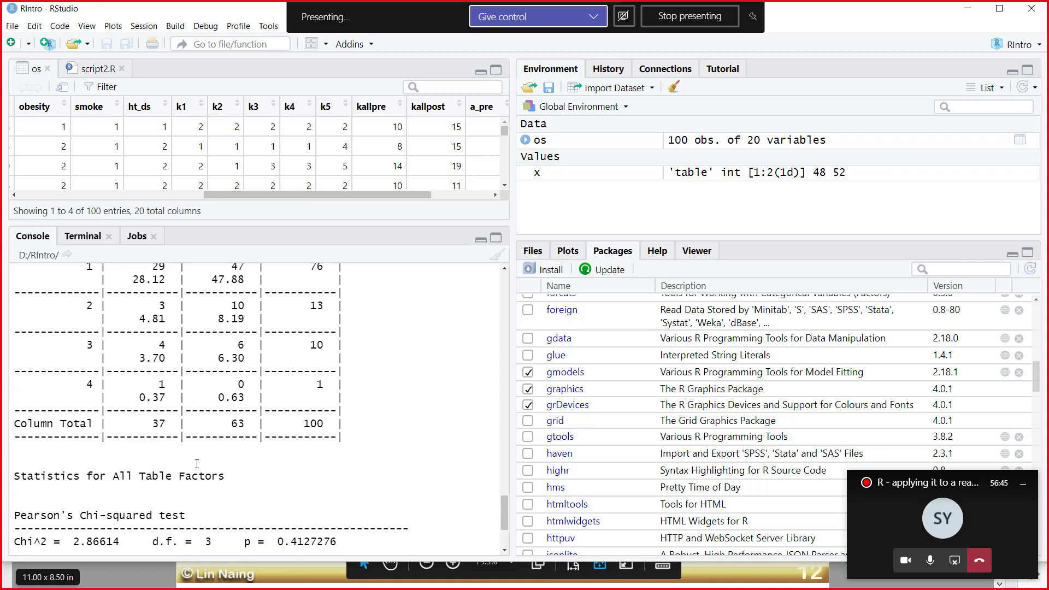
scroll(197, 464, up, 2)
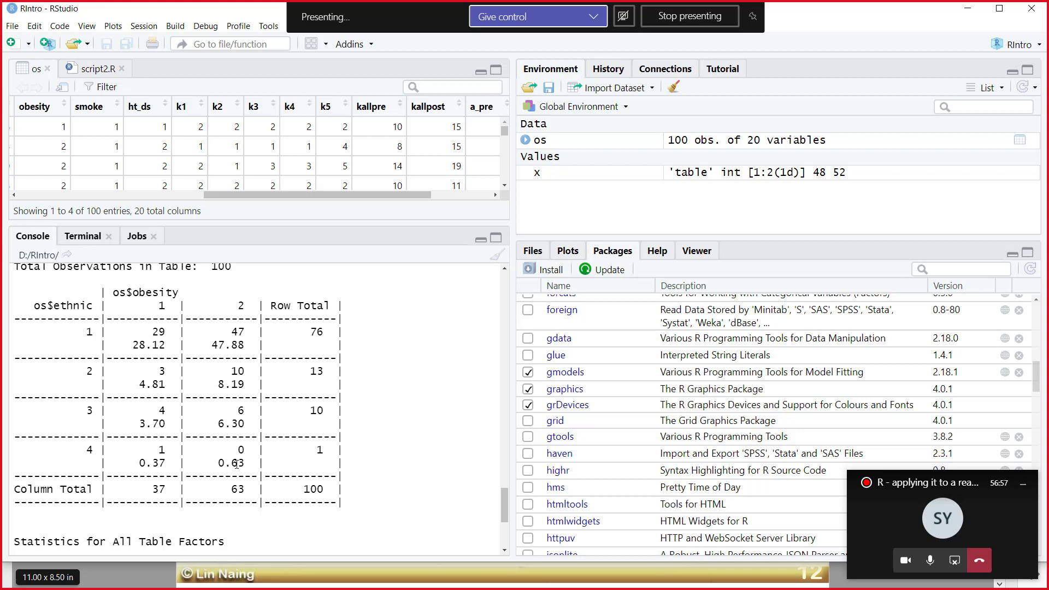
scroll(236, 463, down, 5)
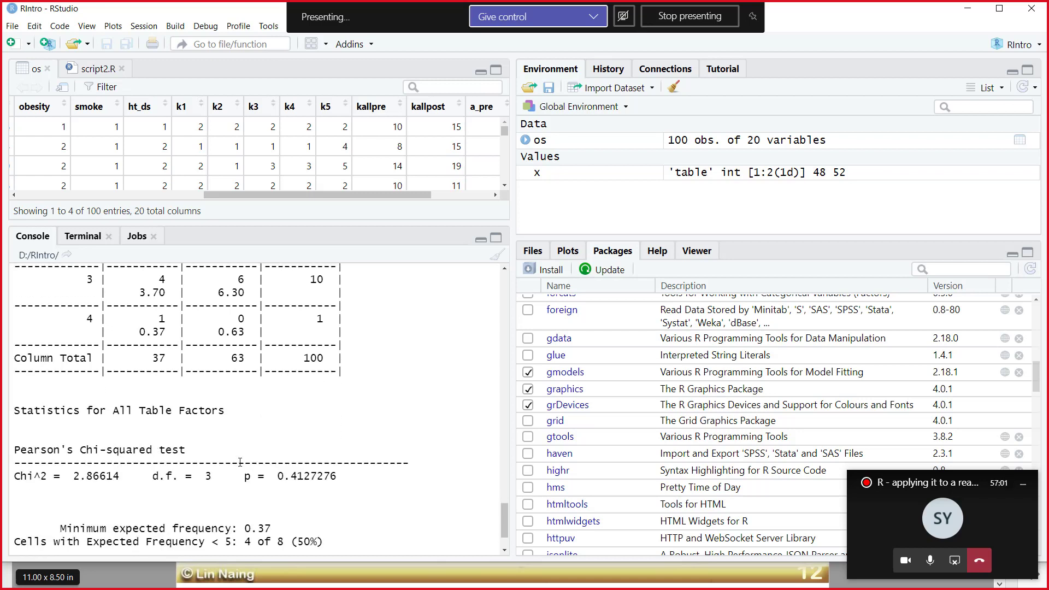
scroll(240, 462, down, 3)
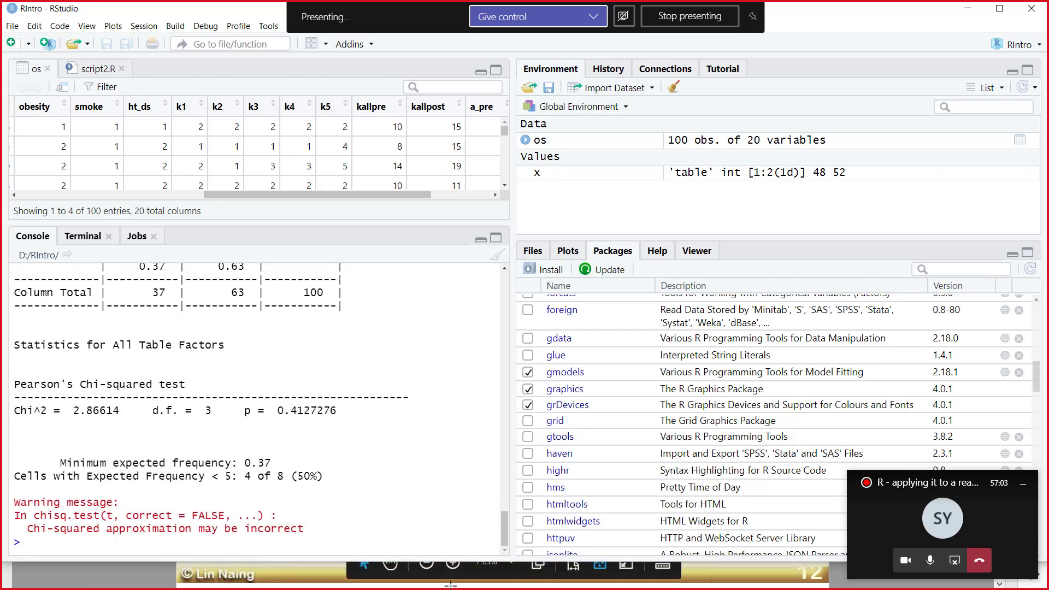
click(966, 11)
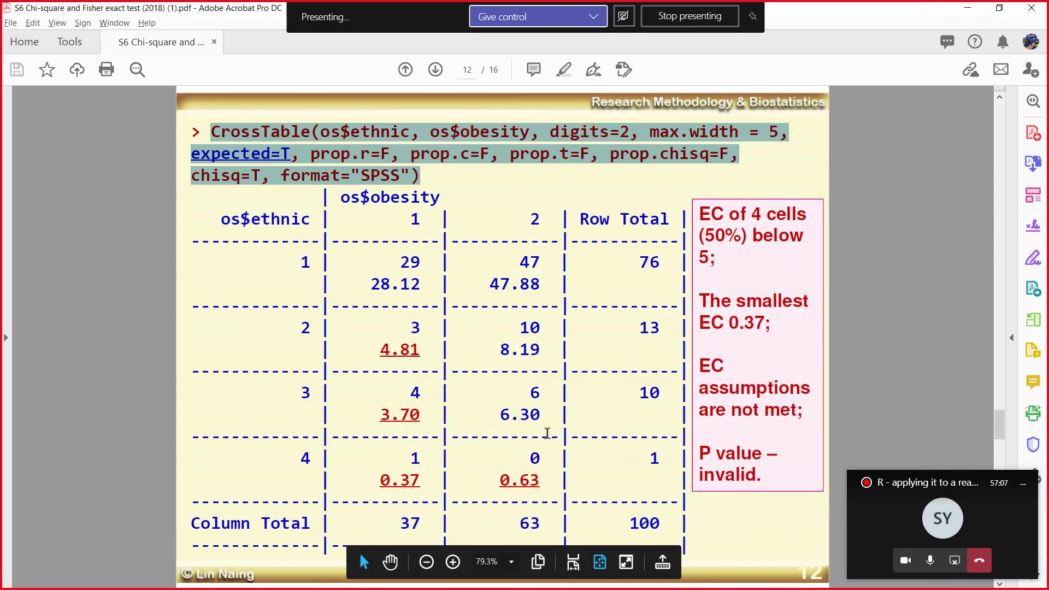
View the os$ethnic2 by os$obesity slide on page 13, and check the last columns of the os data in RStudio for ethnic2
scroll(547, 433, down, 2)
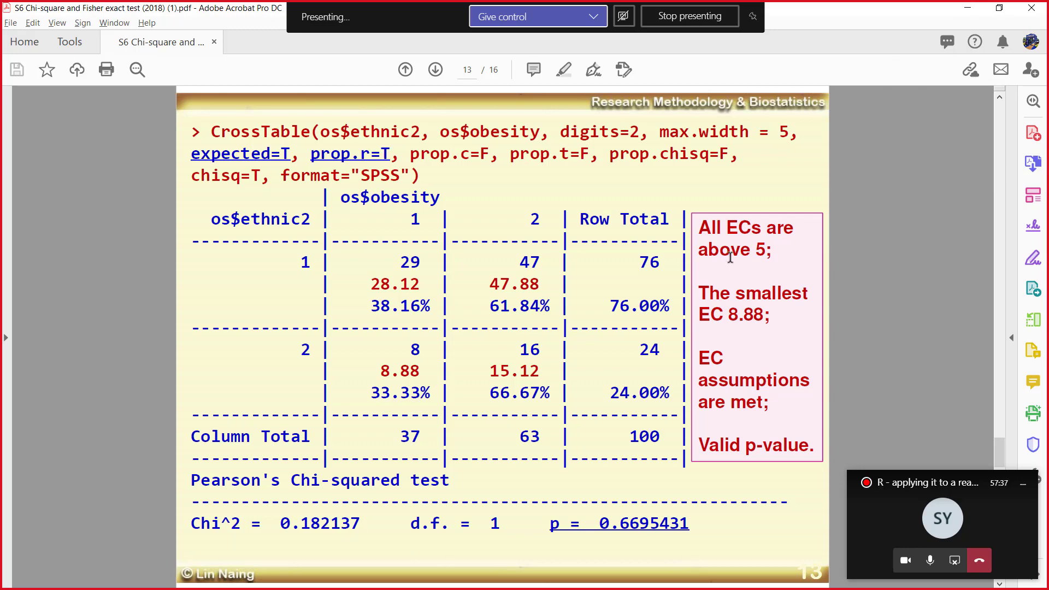
click(968, 8)
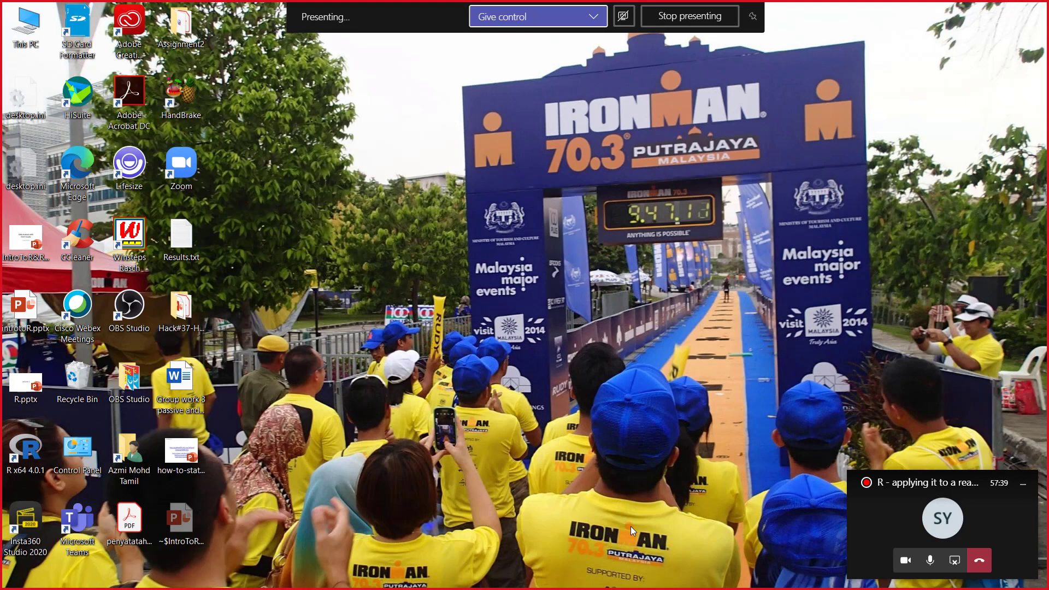
click(625, 578)
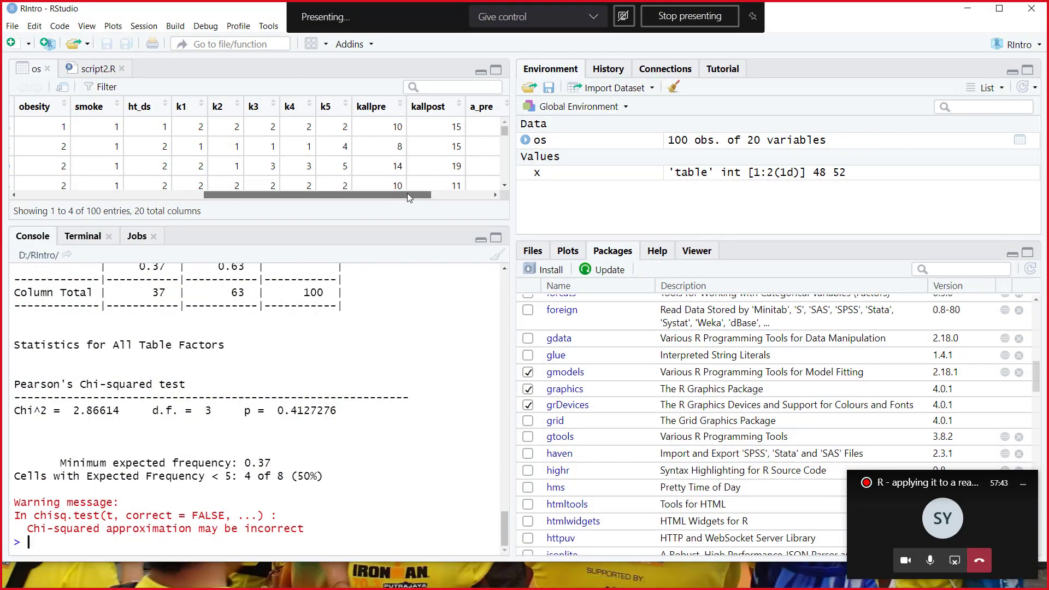
drag(408, 194, 468, 194)
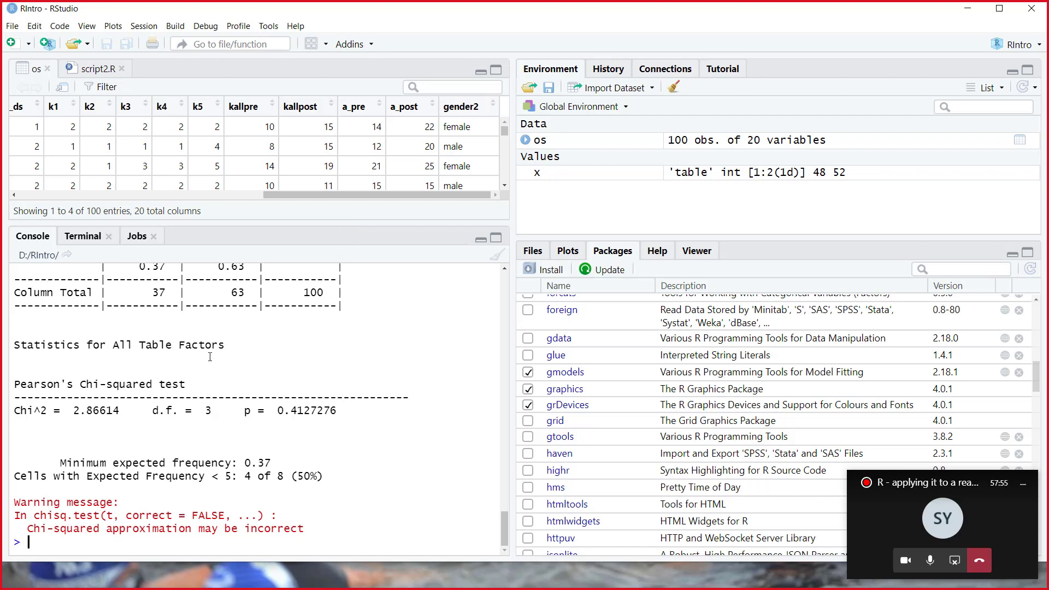
Clear all the code in script2.R and close the script without saving the changes
click(92, 72)
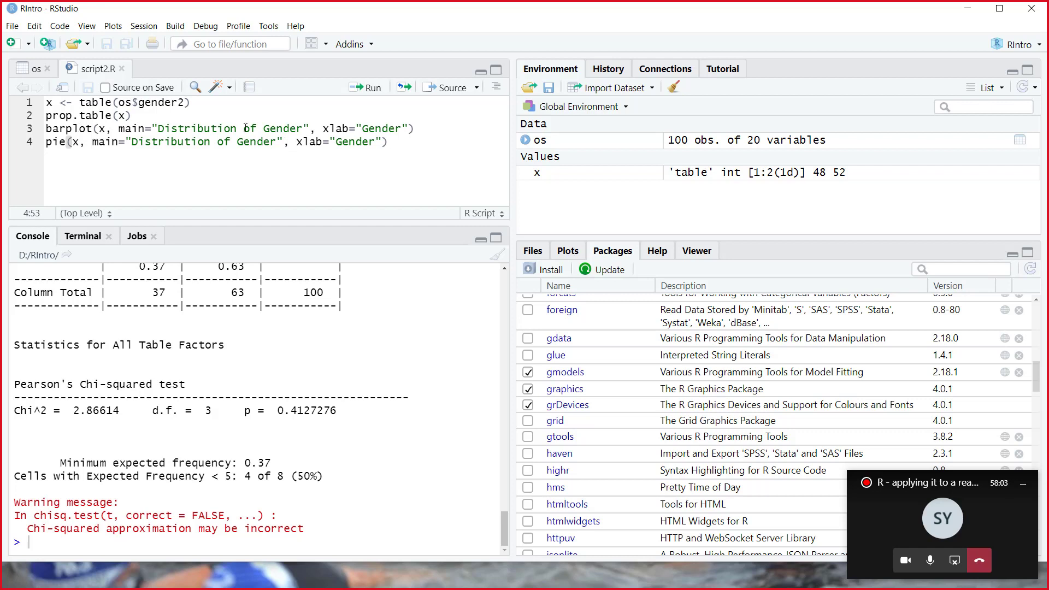
drag(390, 141, 228, 94)
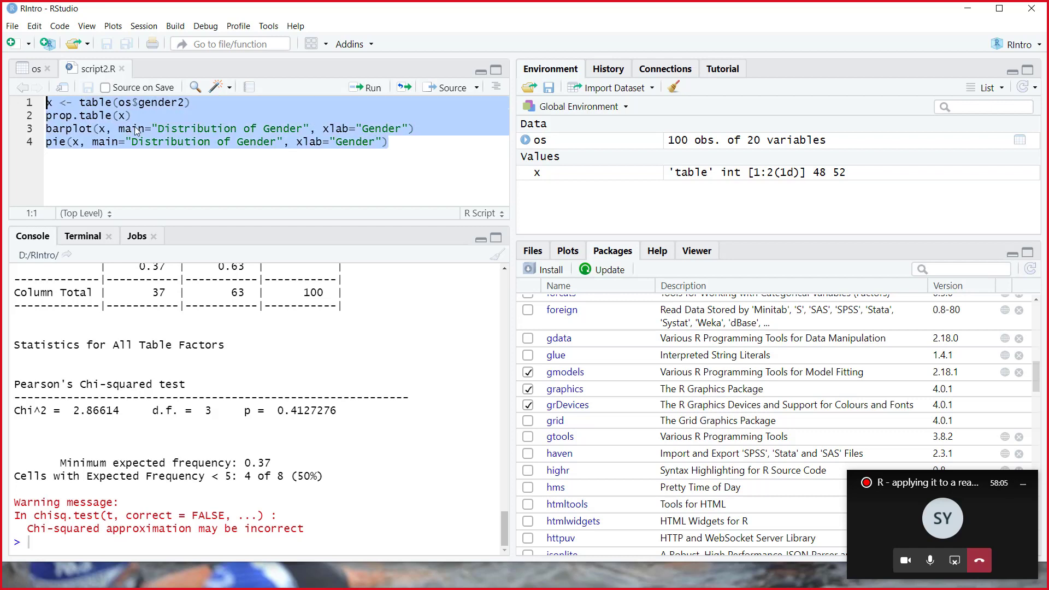
key(Delete)
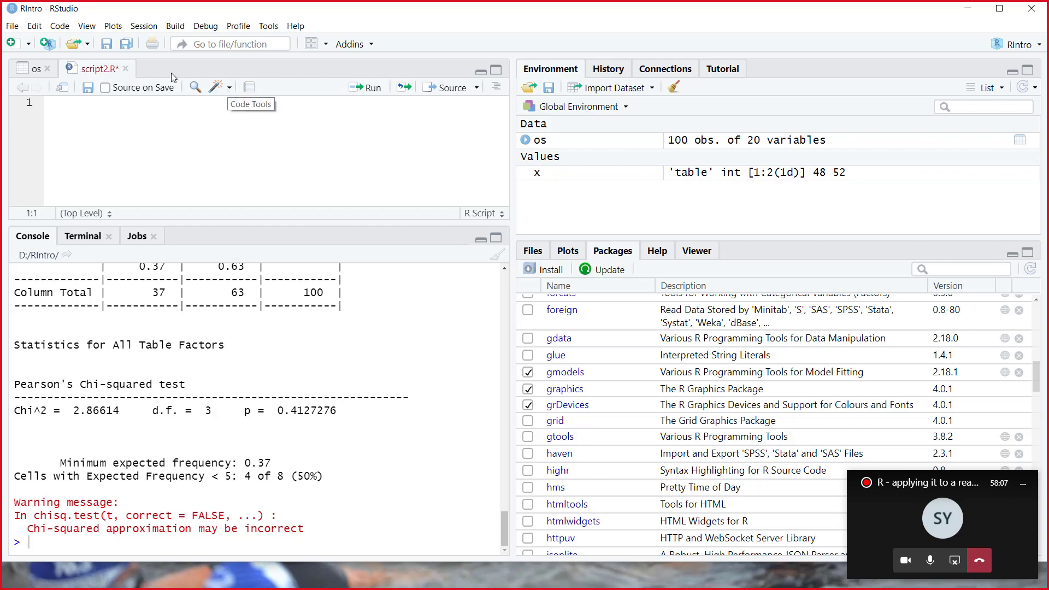
click(125, 69)
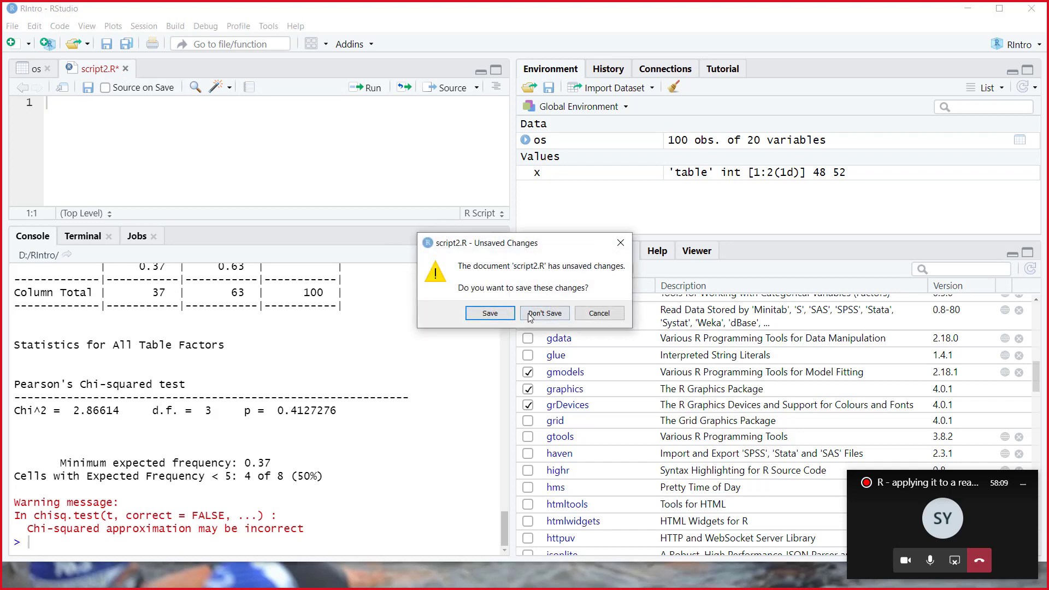
click(544, 312)
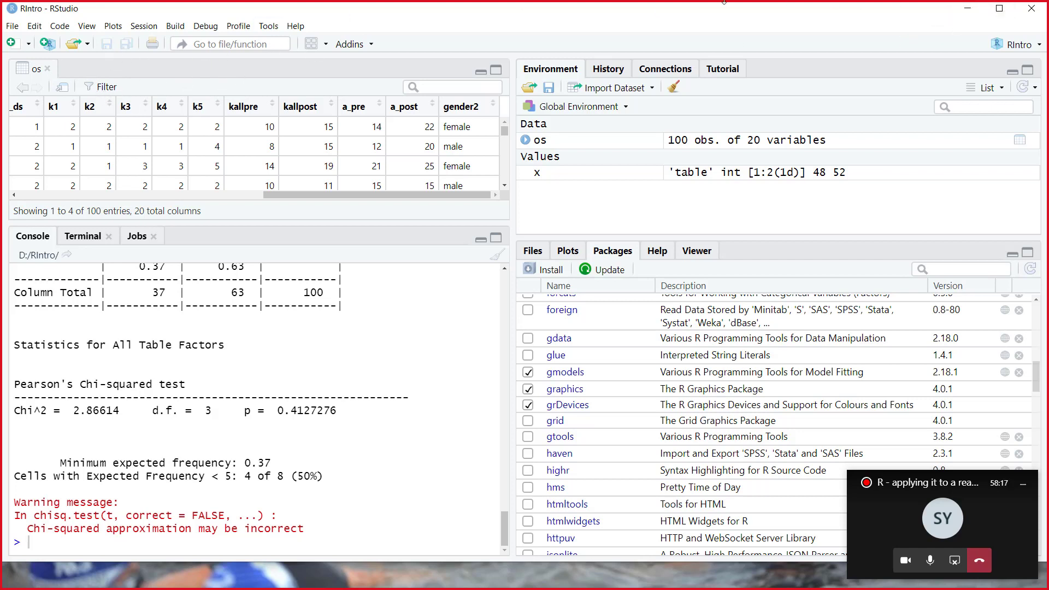
Minimise RStudio and restore rscript.R, rscript2.R and rscript3.R from the Recycle Bin to the desktop
click(968, 8)
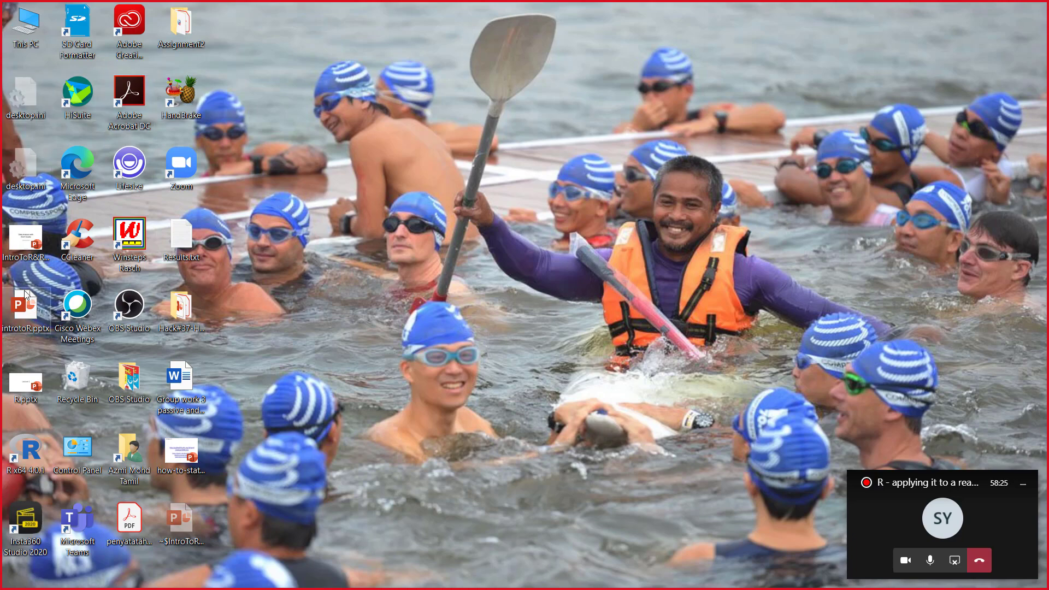
double_click(73, 378)
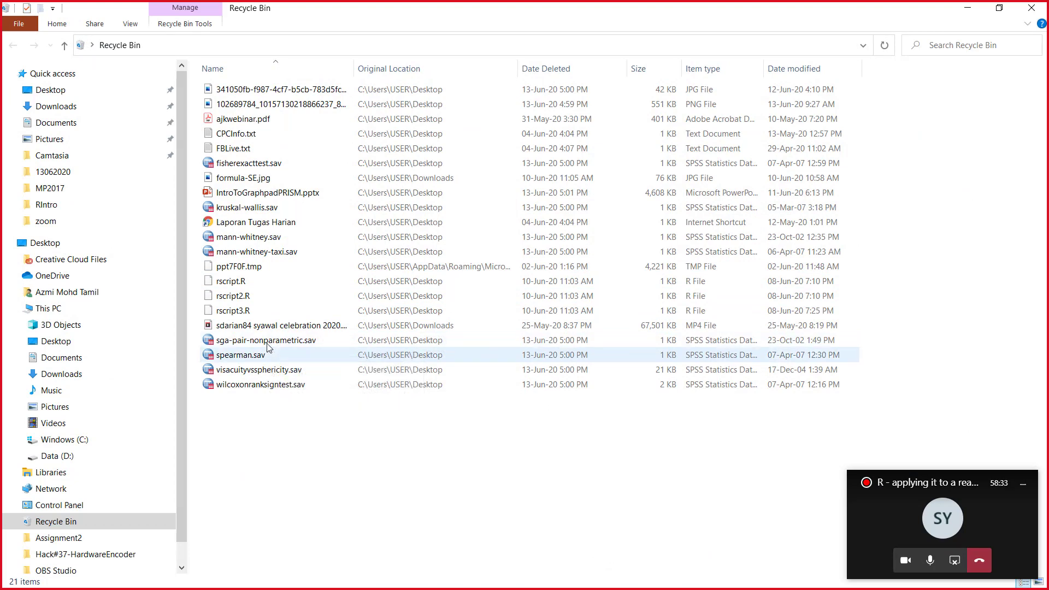
click(264, 310)
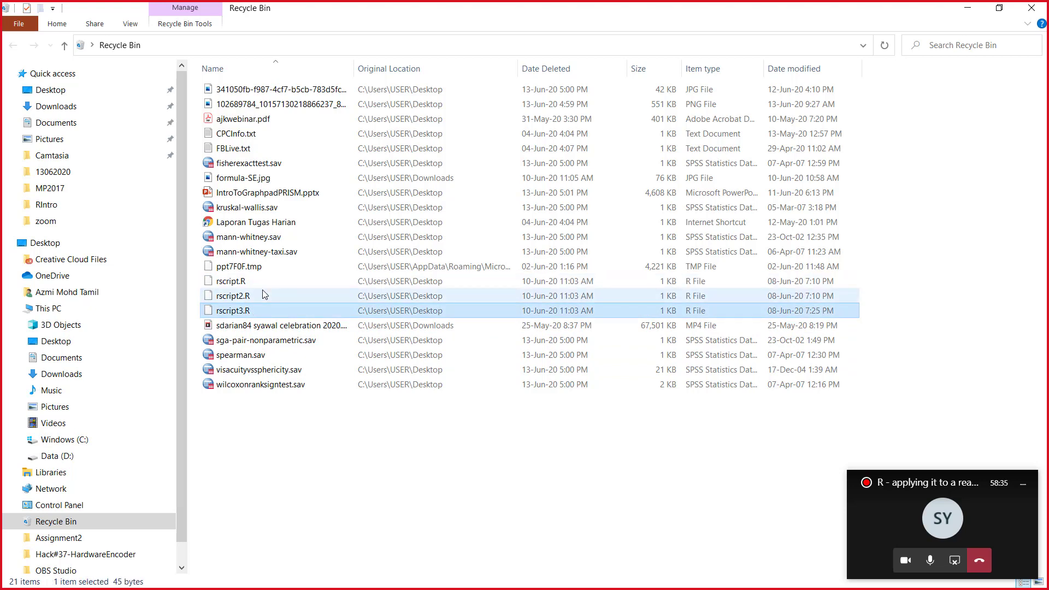
shift+click(260, 282)
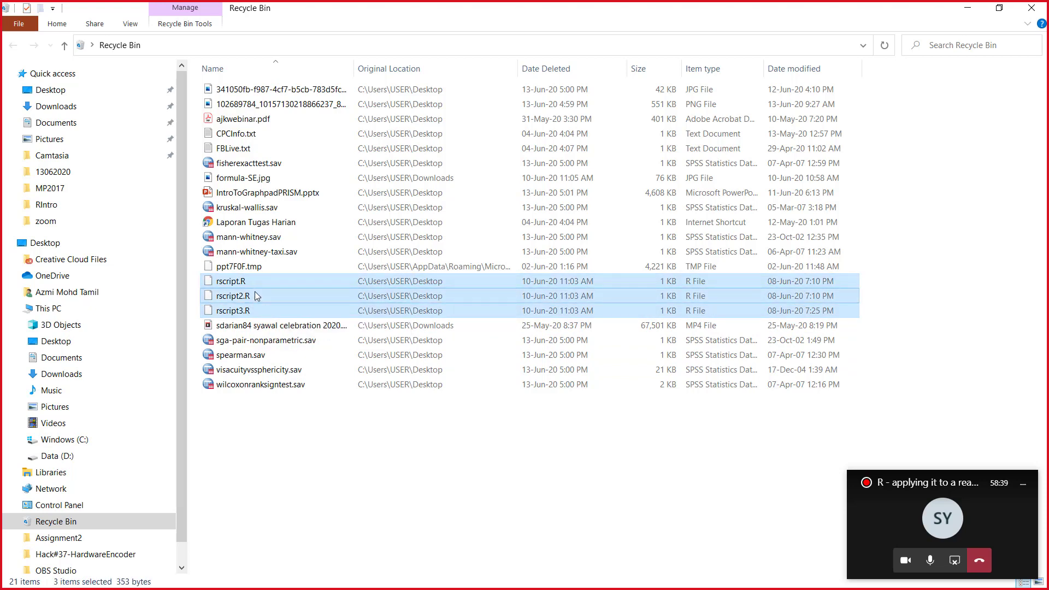
right_click(257, 296)
click(293, 309)
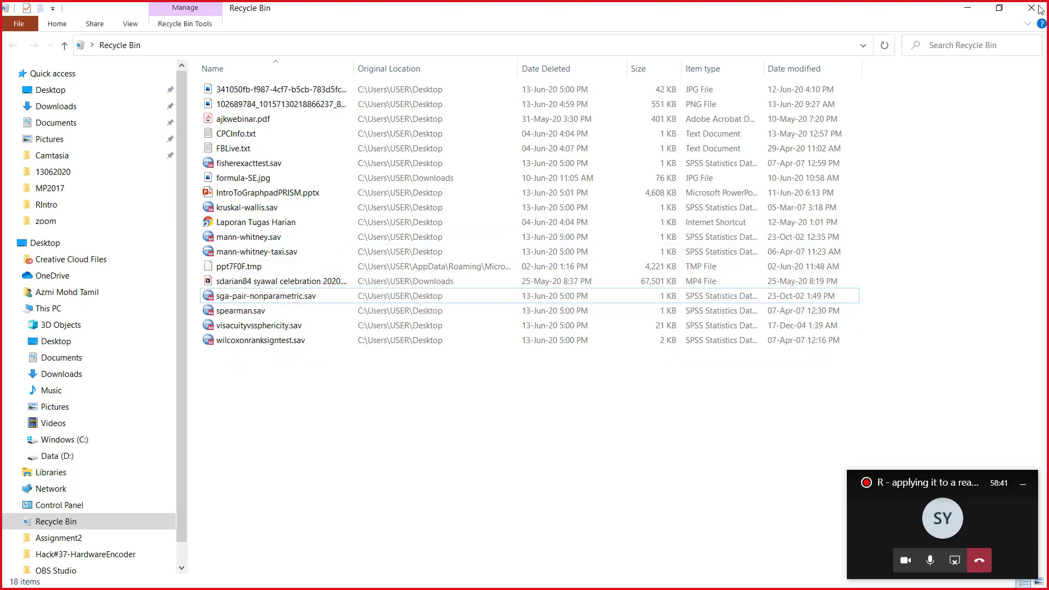
click(982, 12)
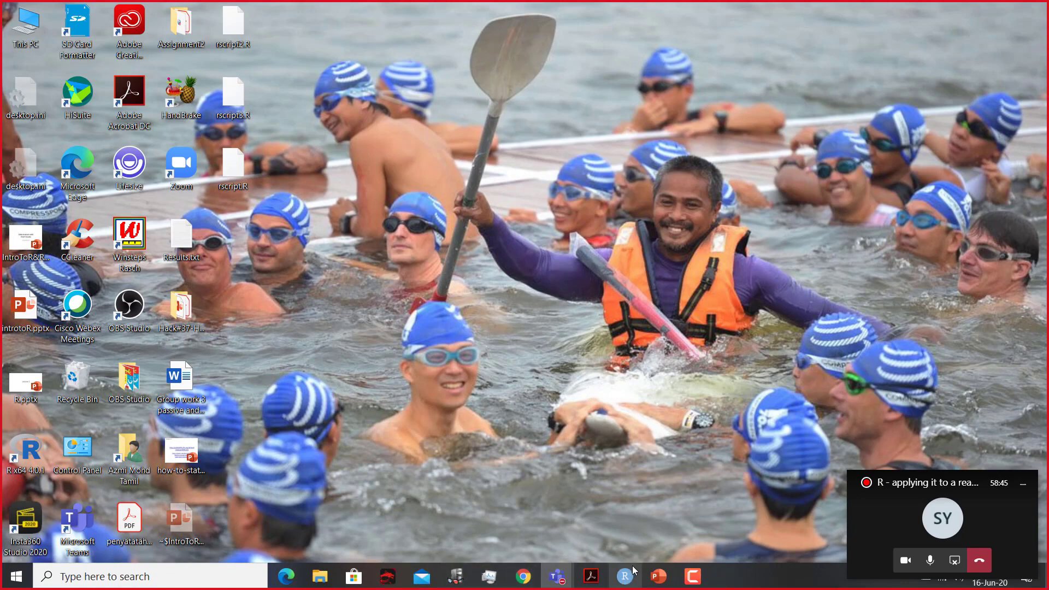
Switch to RStudio, open script1.R from the RIntro folder to read its code, and close it again
click(625, 582)
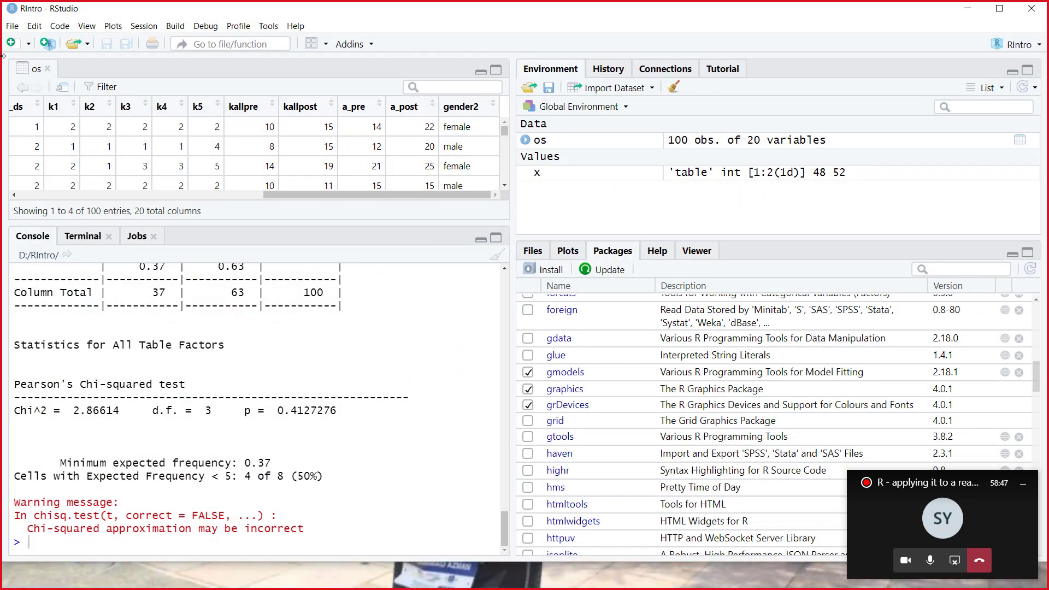
click(13, 26)
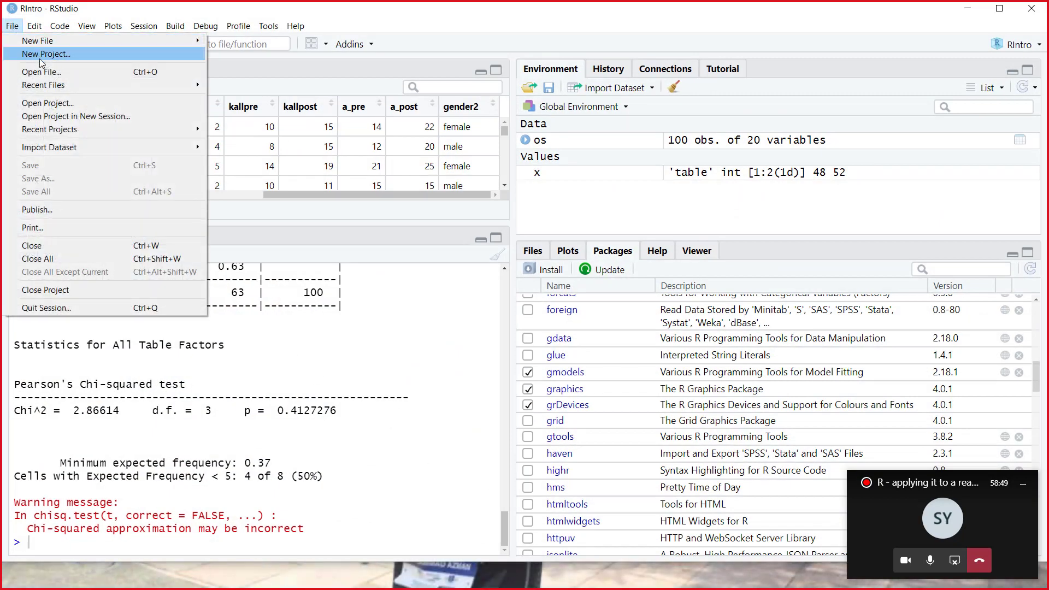
click(47, 72)
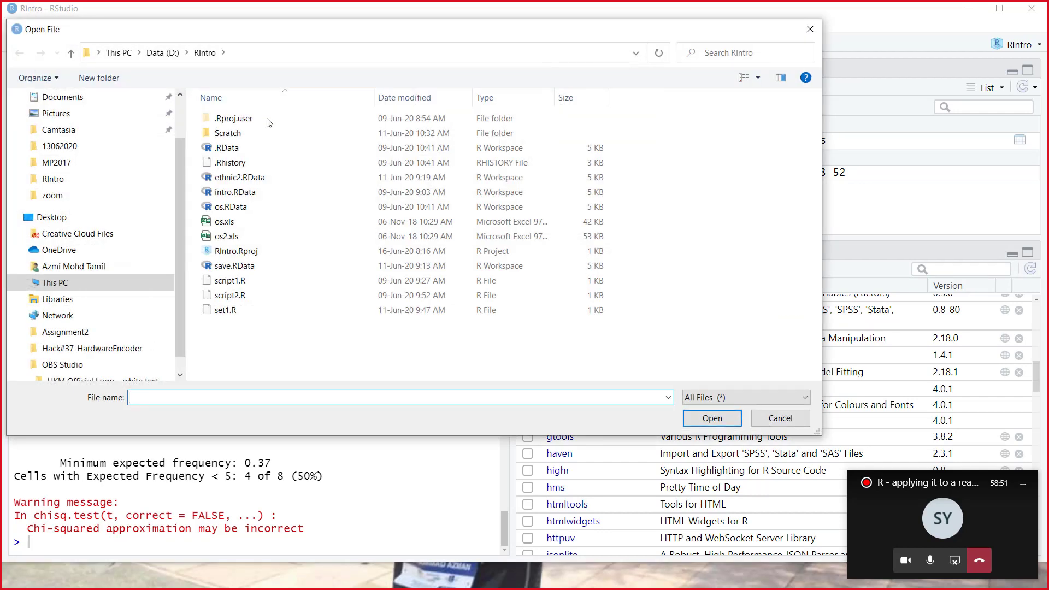
double_click(241, 285)
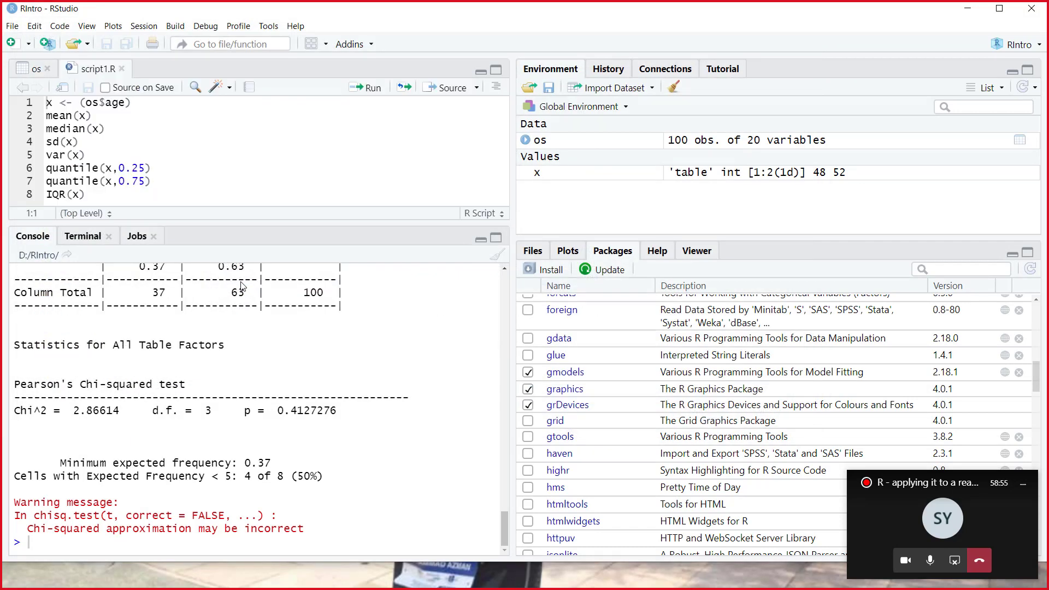
click(122, 68)
Open script2.R from the RIntro folder, check its code, and close the script
click(12, 27)
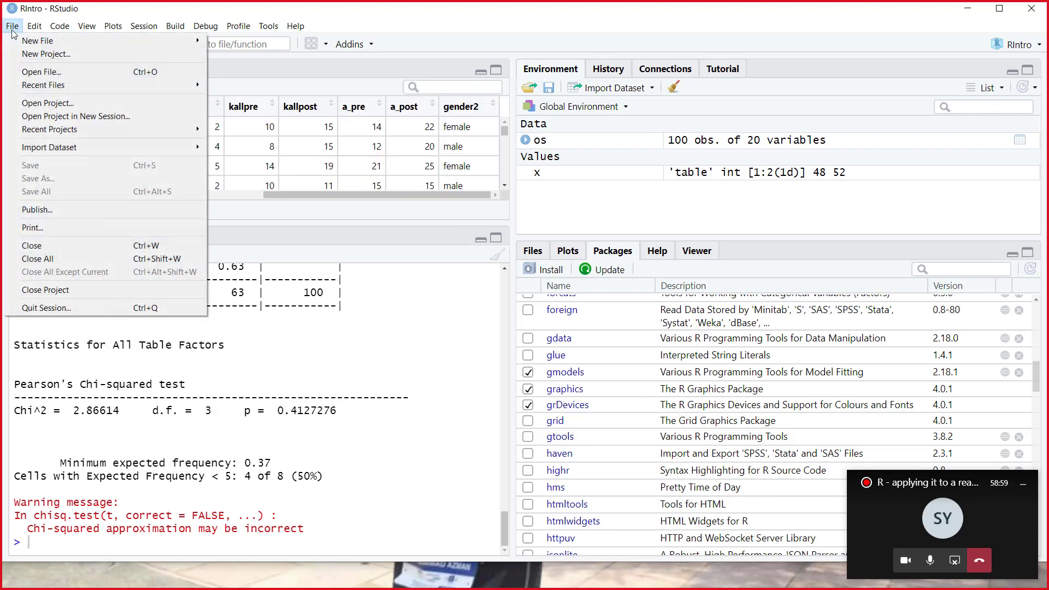
click(50, 73)
double_click(247, 294)
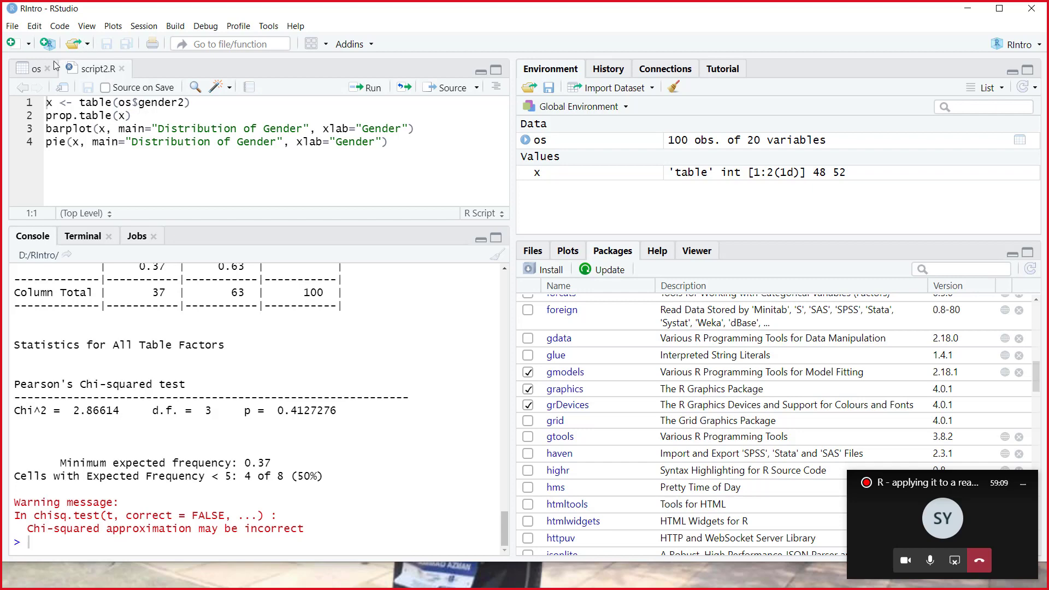
click(122, 68)
Open set1.R from the RIntro folder to look through its code
click(12, 26)
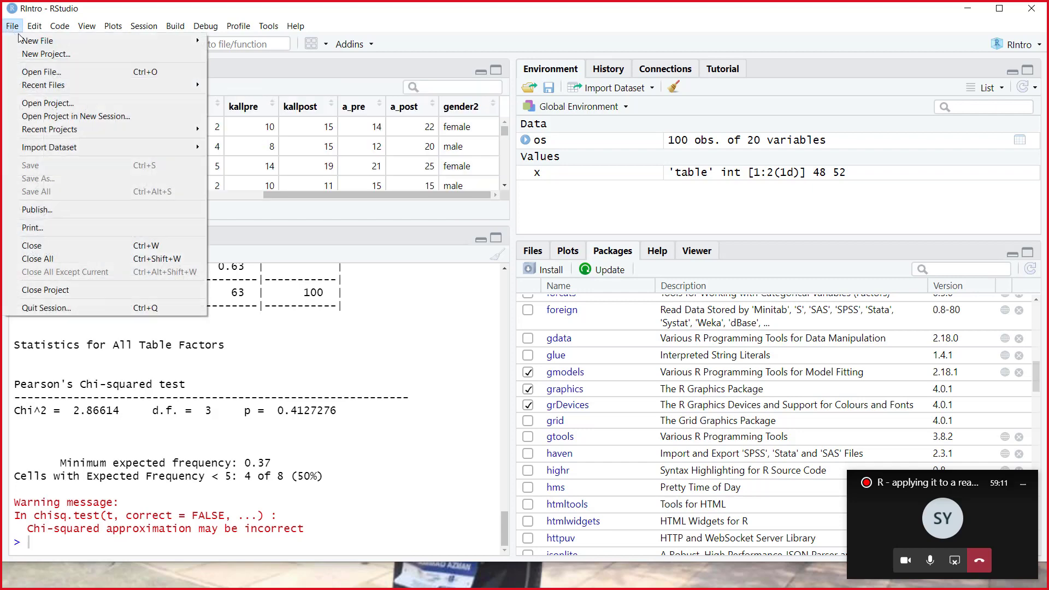
click(47, 73)
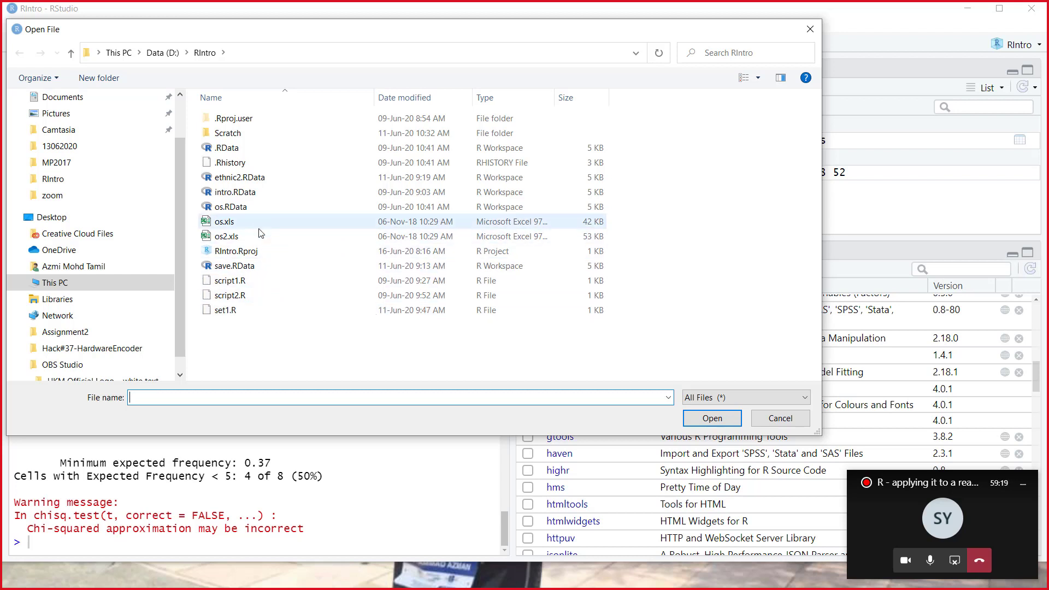
click(239, 316)
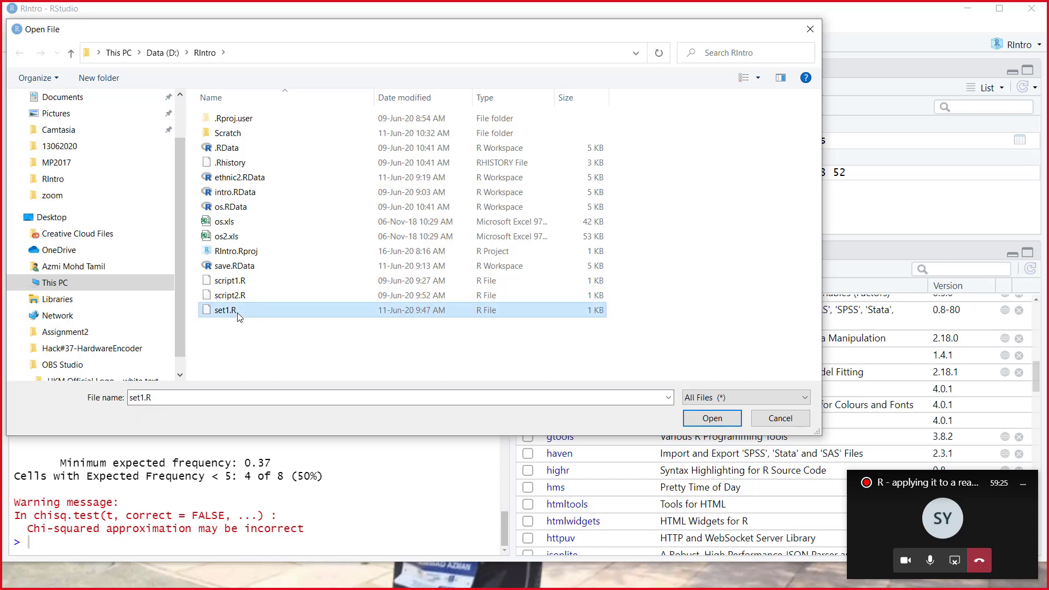
double_click(239, 316)
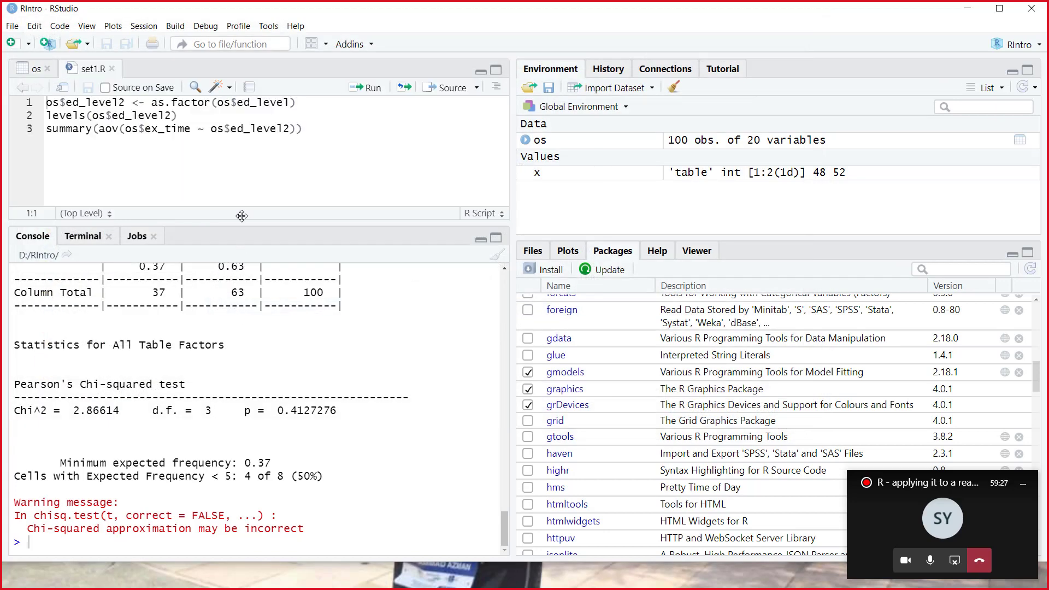
Delete the three lines of code in set1.R and close the script without saving
drag(346, 128, 62, 93)
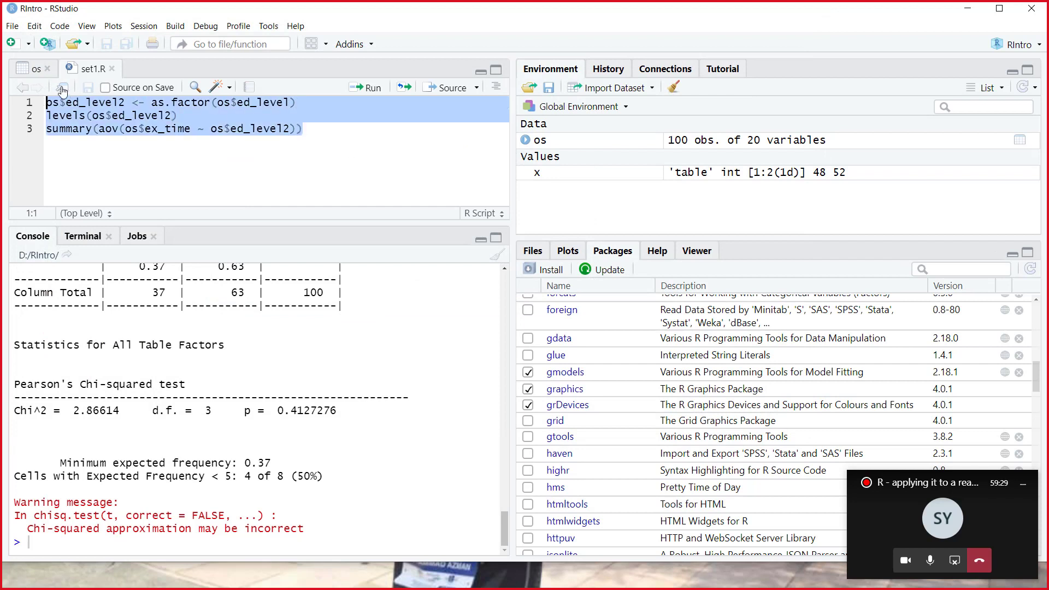
key(BackSpace)
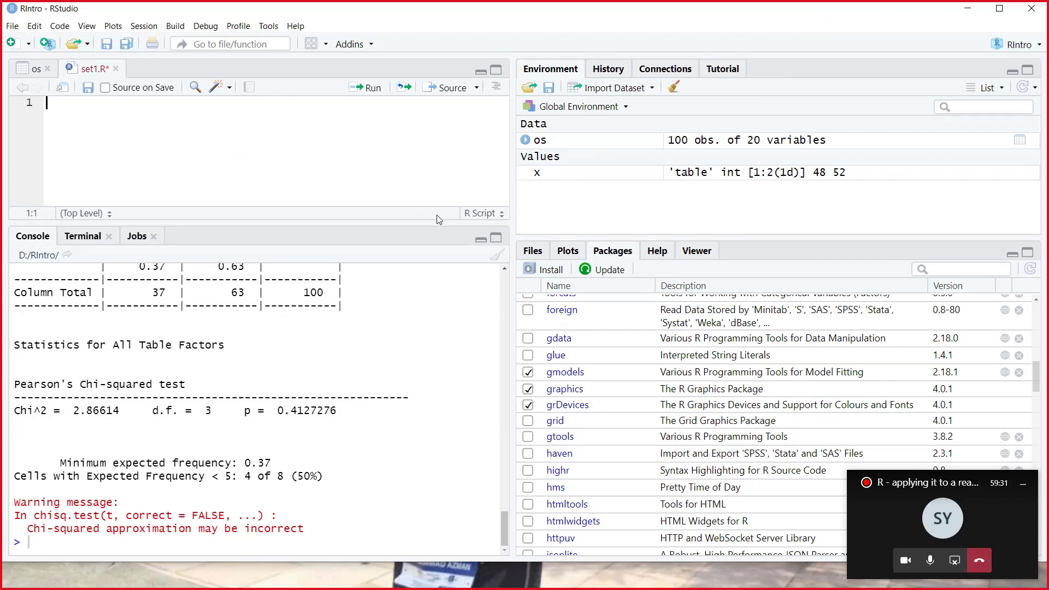
click(115, 68)
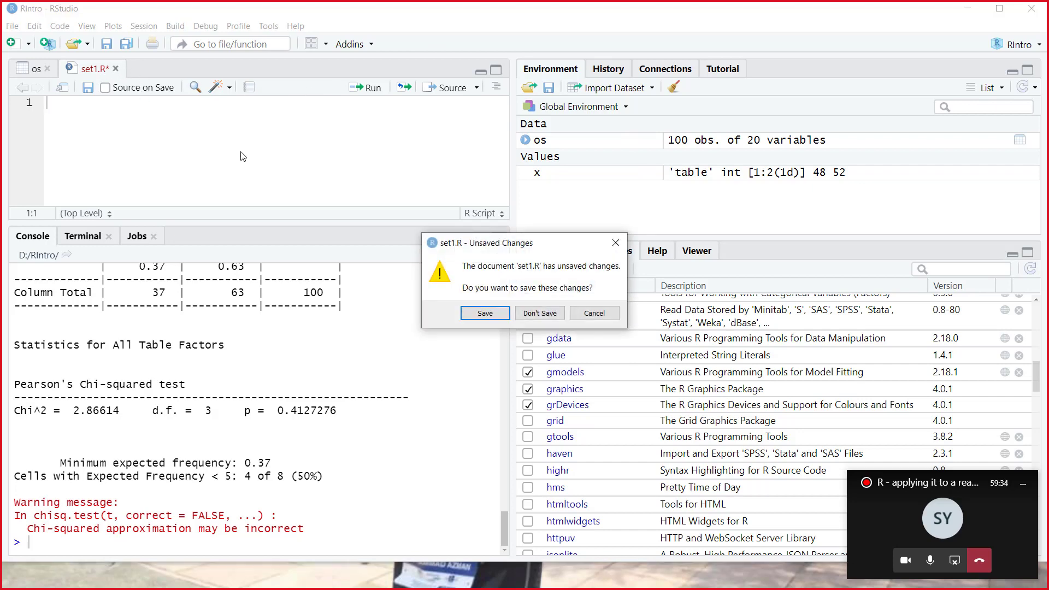
click(540, 313)
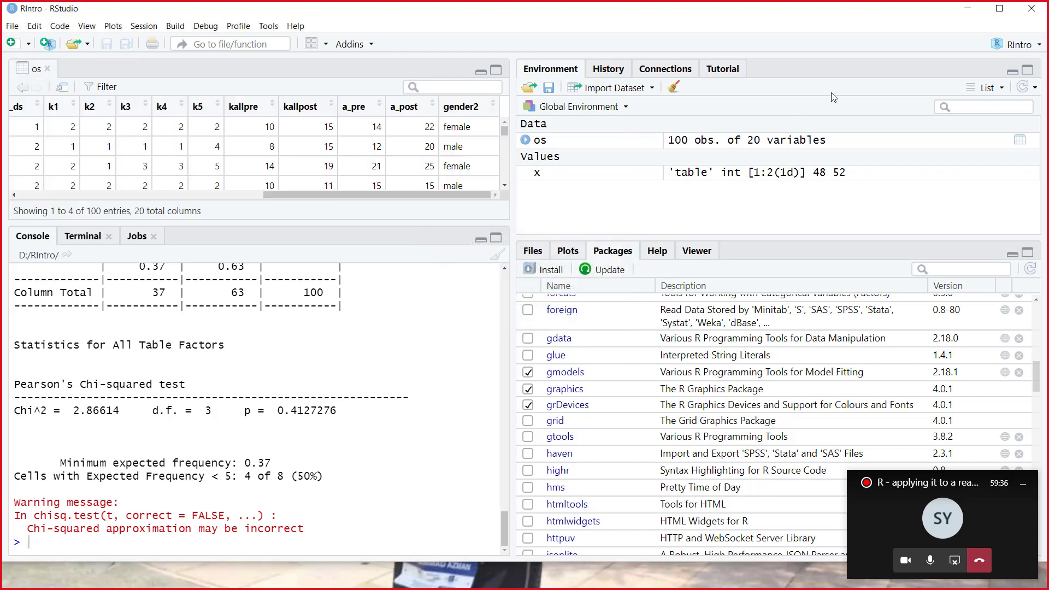
Minimise RStudio, bring up the chi-square and Fisher exact test PDF in Acrobat, and minimise it again
click(968, 9)
mouse_move(525, 586)
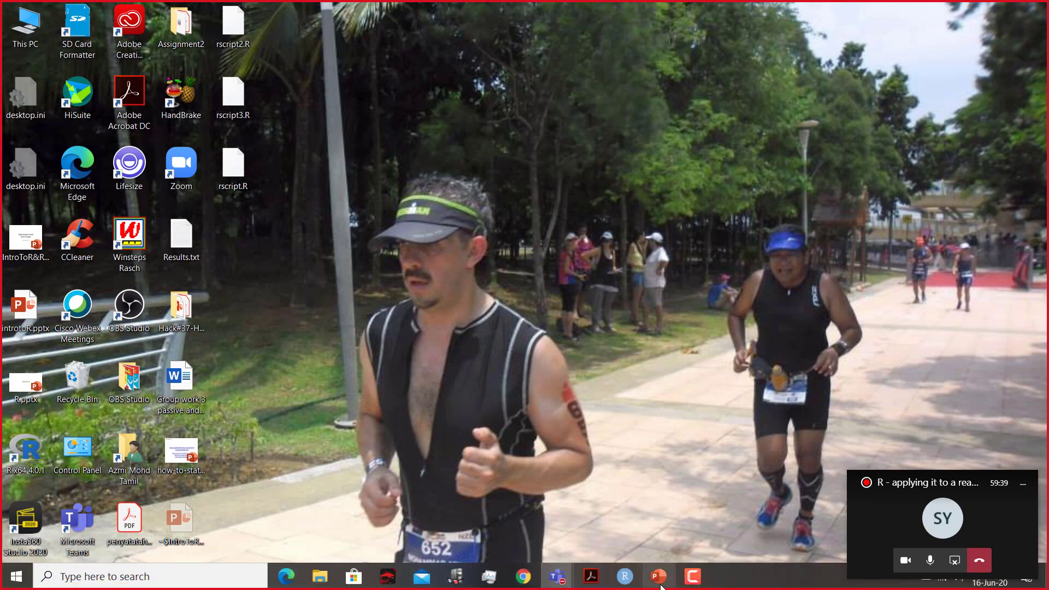
click(591, 584)
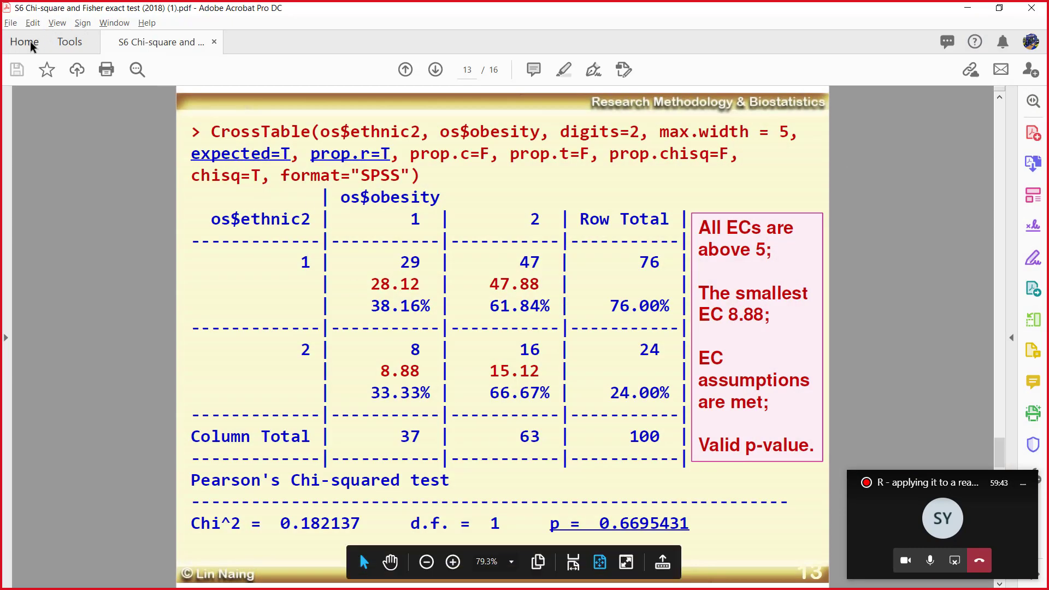
click(967, 8)
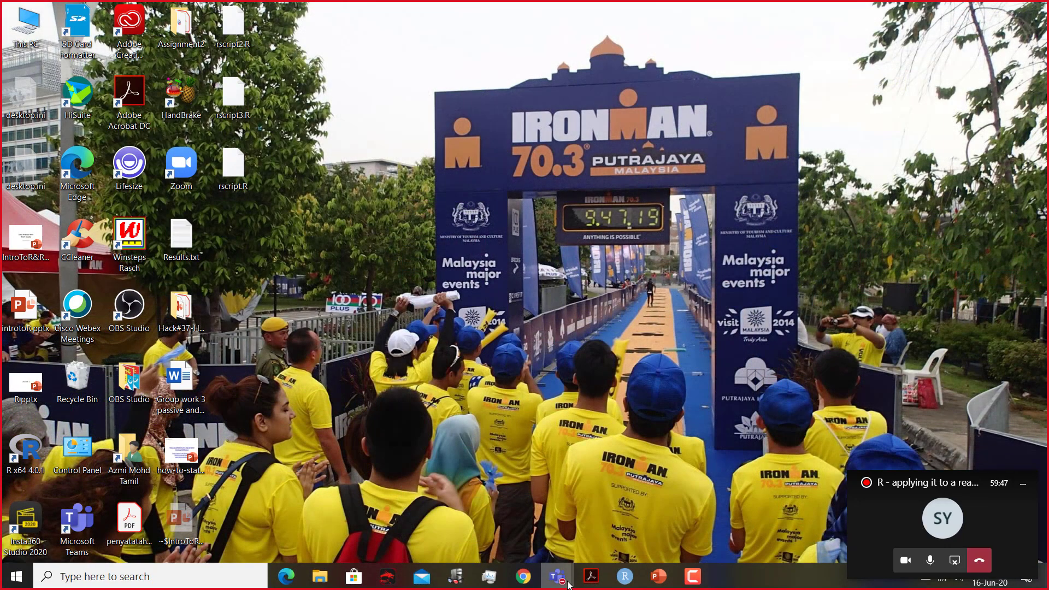
Open the Stats folder inside Downloads in File Explorer
click(320, 577)
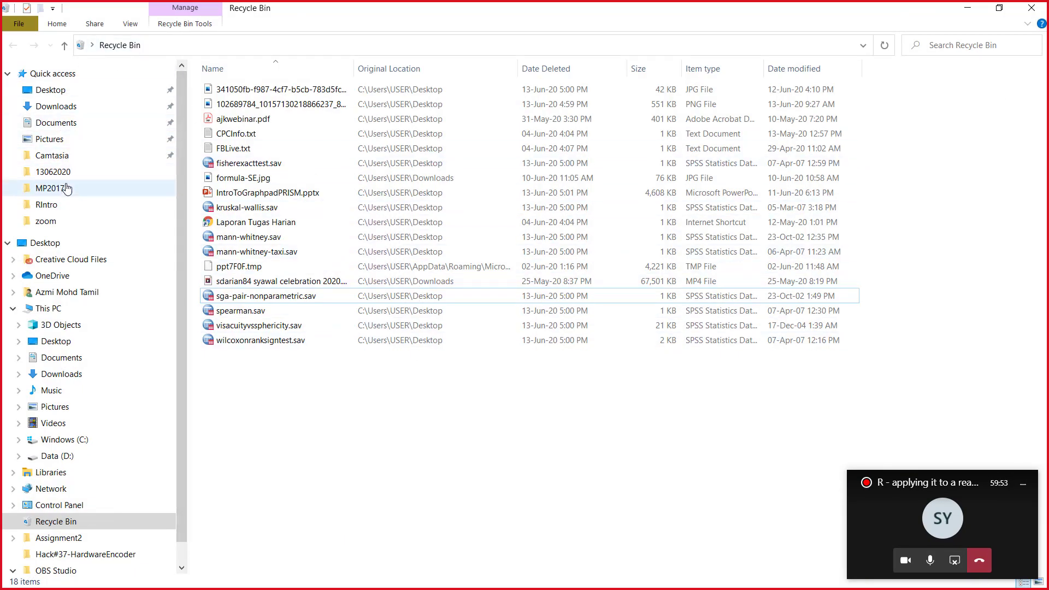
click(70, 107)
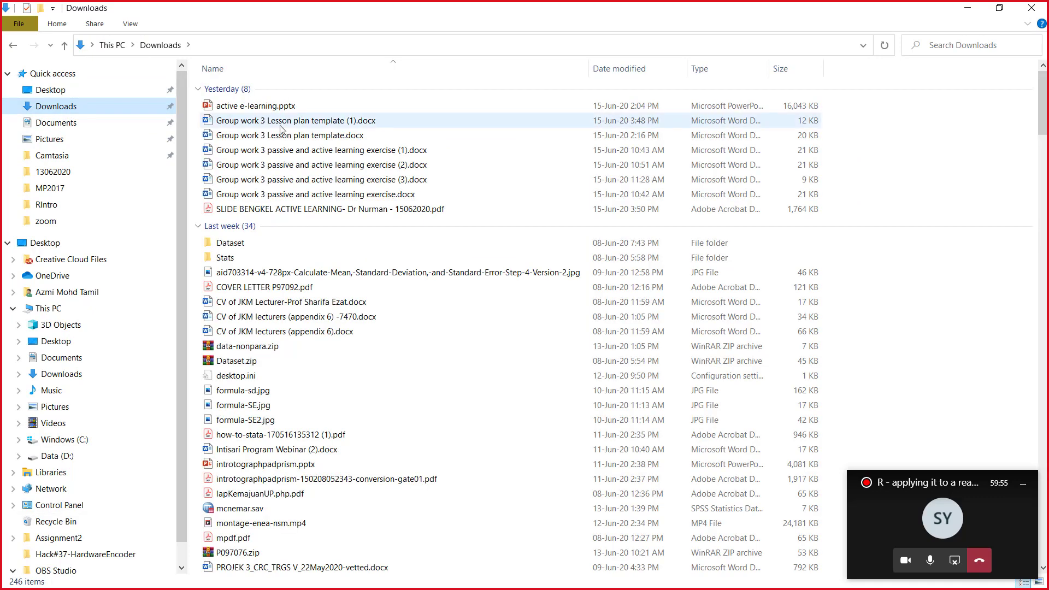
double_click(268, 258)
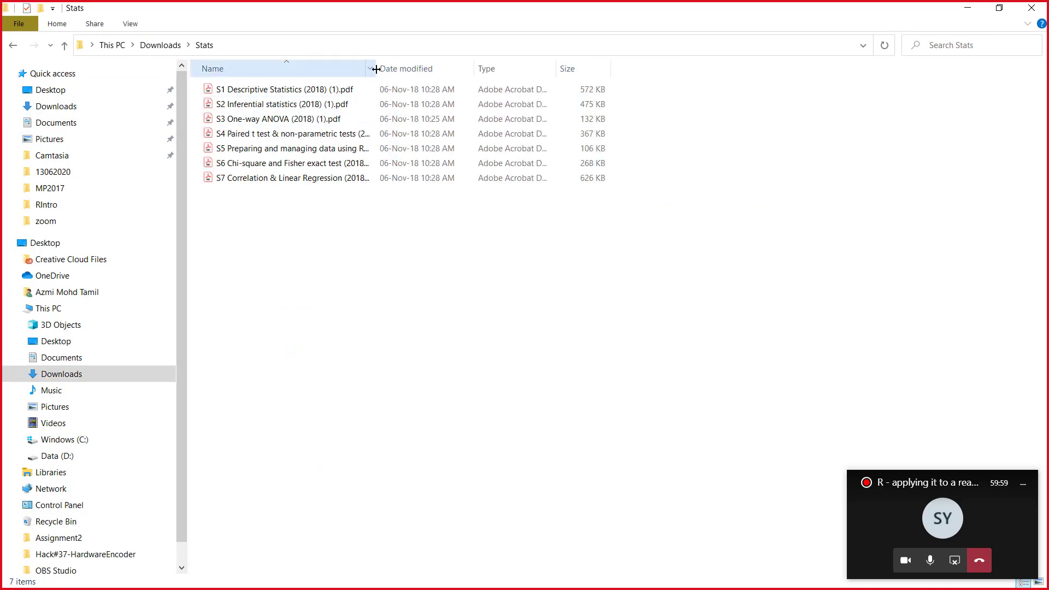
Open the S5 Preparing and managing data using R PDF and find the slide on recoding ethnic into two groups
drag(375, 68, 458, 67)
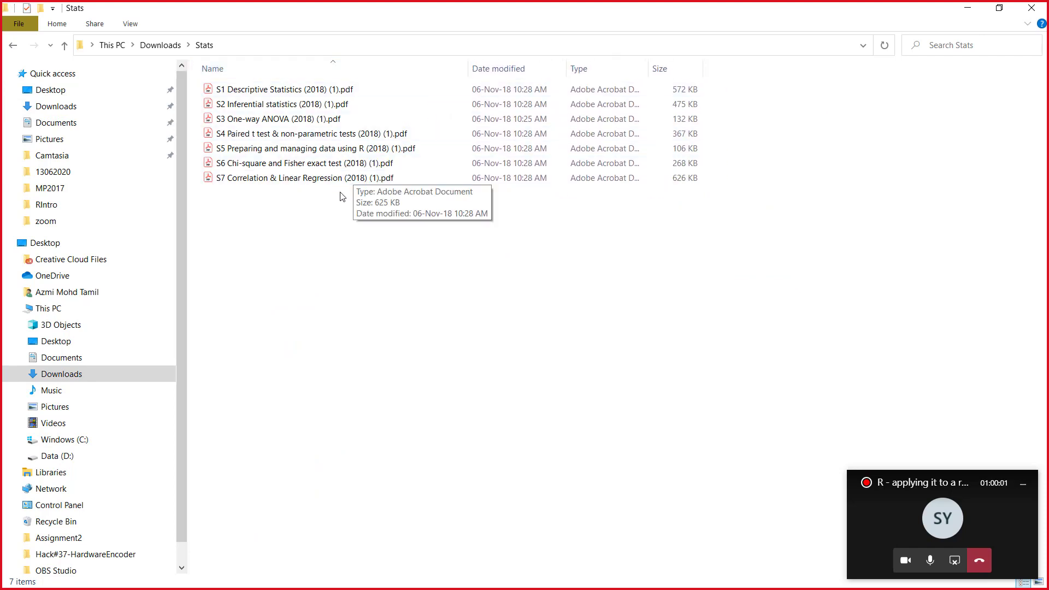
double_click(315, 149)
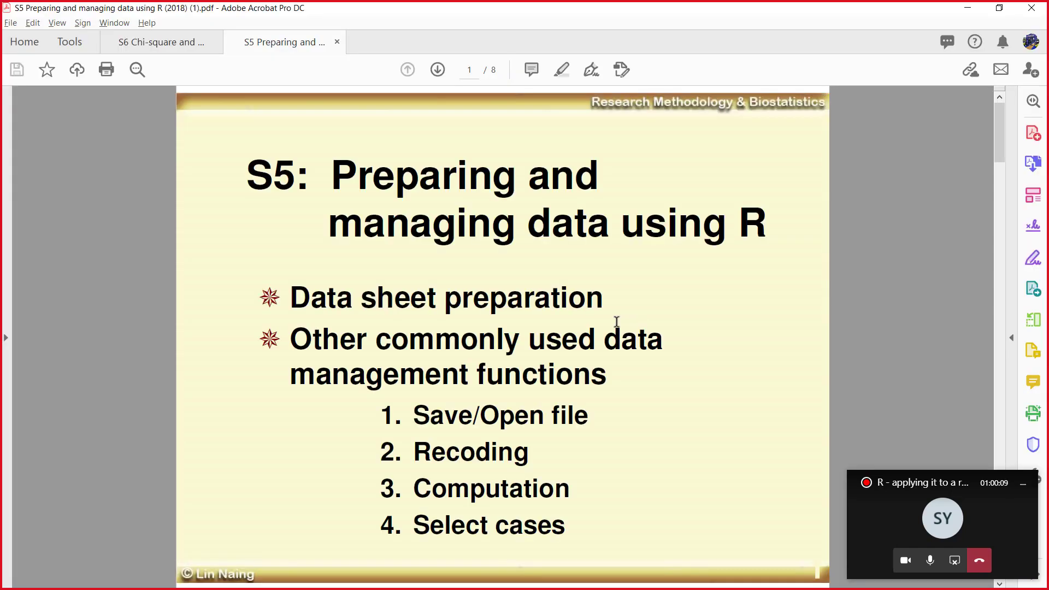
scroll(616, 370, down, 4)
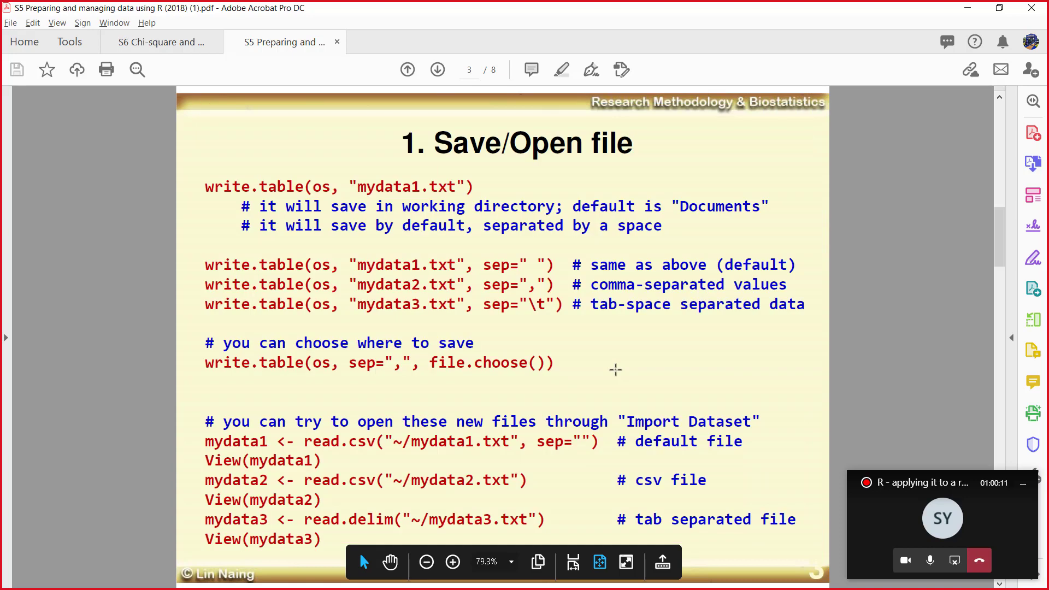
scroll(615, 370, up, 2)
scroll(616, 370, down, 2)
scroll(616, 370, down, 2)
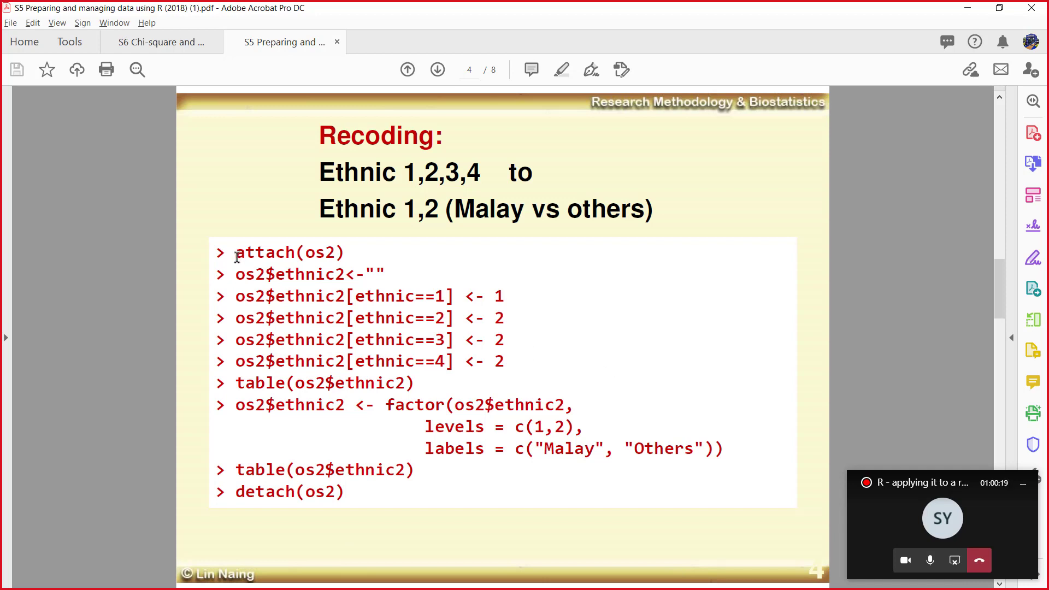
Copy the ethnic2 recoding code, from attach(os2) through detach(os2), from the Recoding slide
drag(237, 257, 364, 317)
click(424, 392)
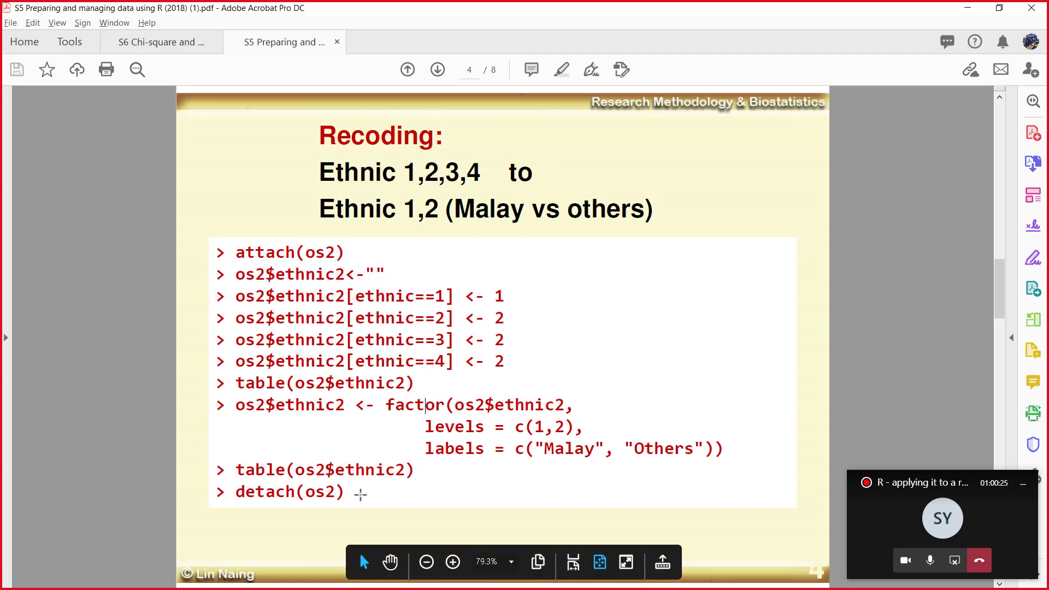
drag(335, 489, 220, 261)
click(335, 295)
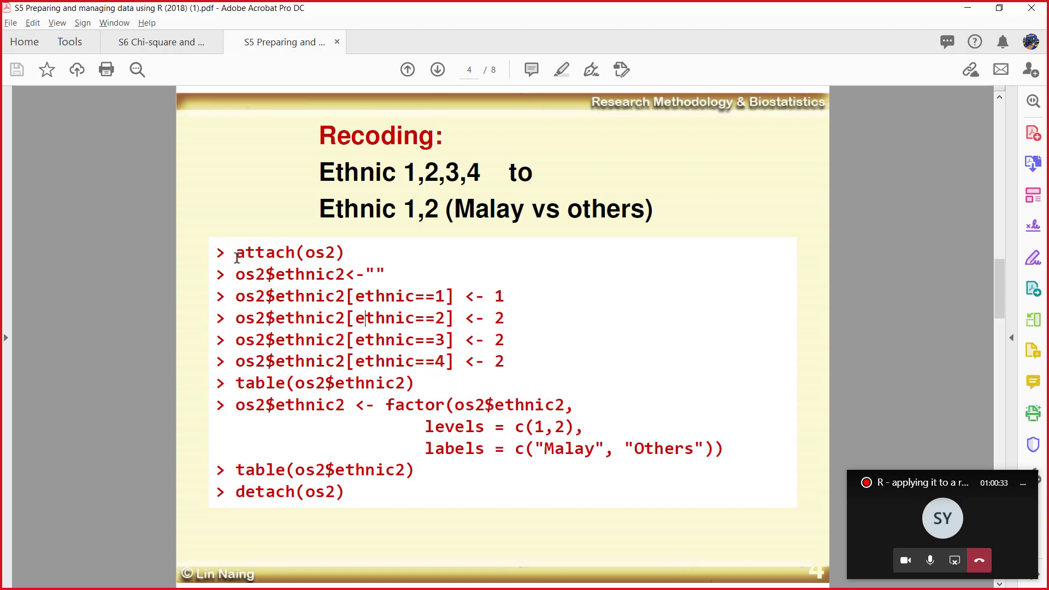
drag(236, 254, 437, 405)
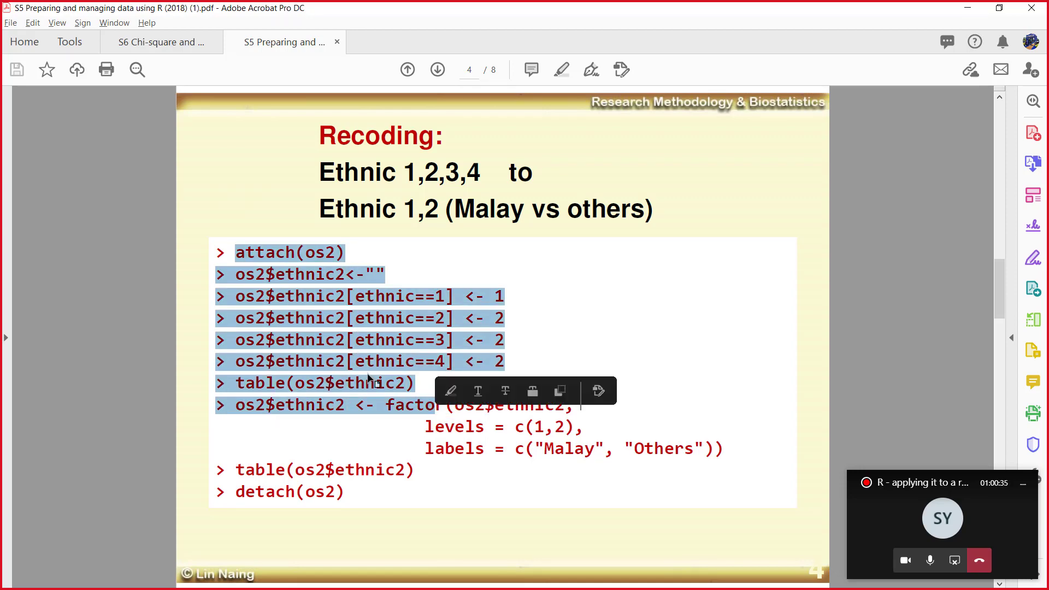
drag(227, 261, 344, 339)
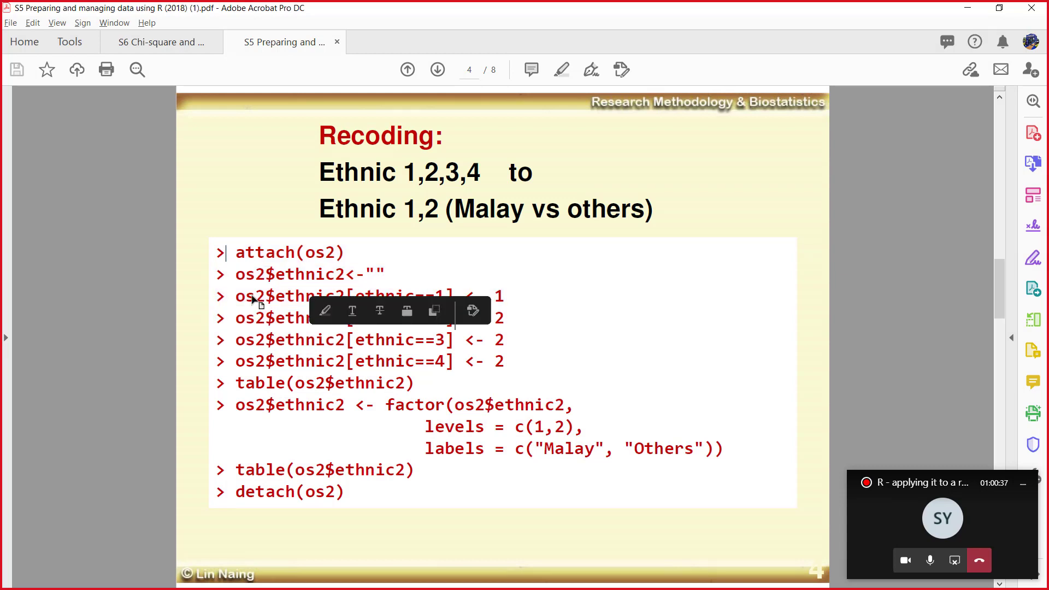
drag(217, 253, 376, 505)
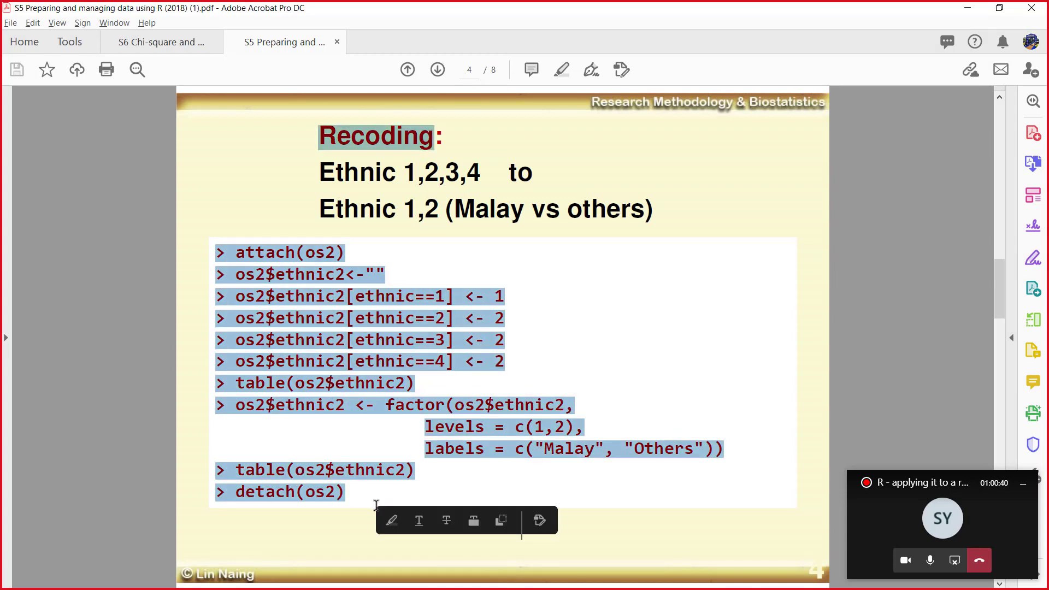
right_click(472, 416)
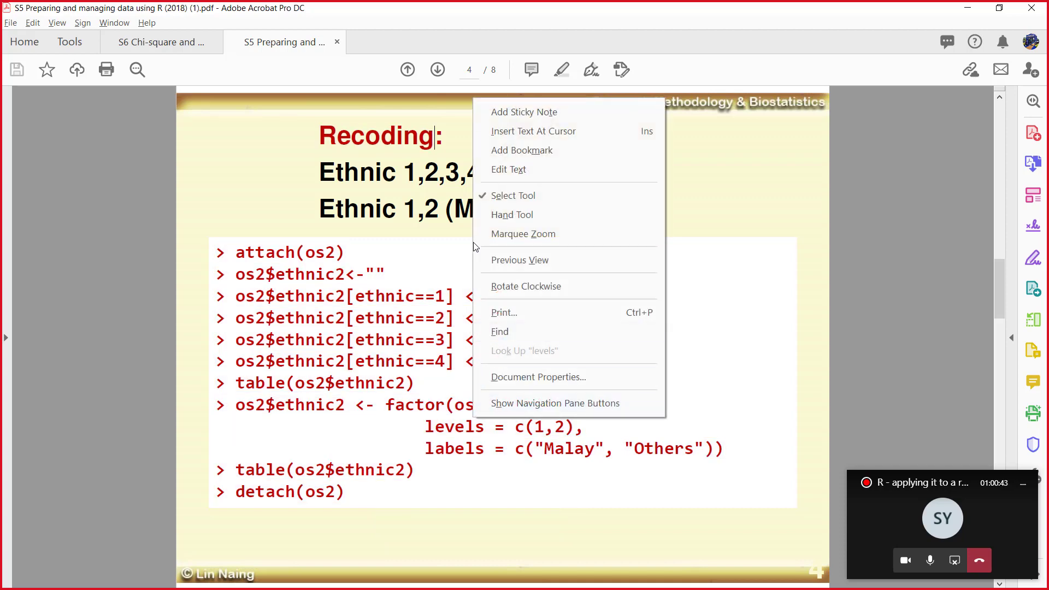
click(920, 102)
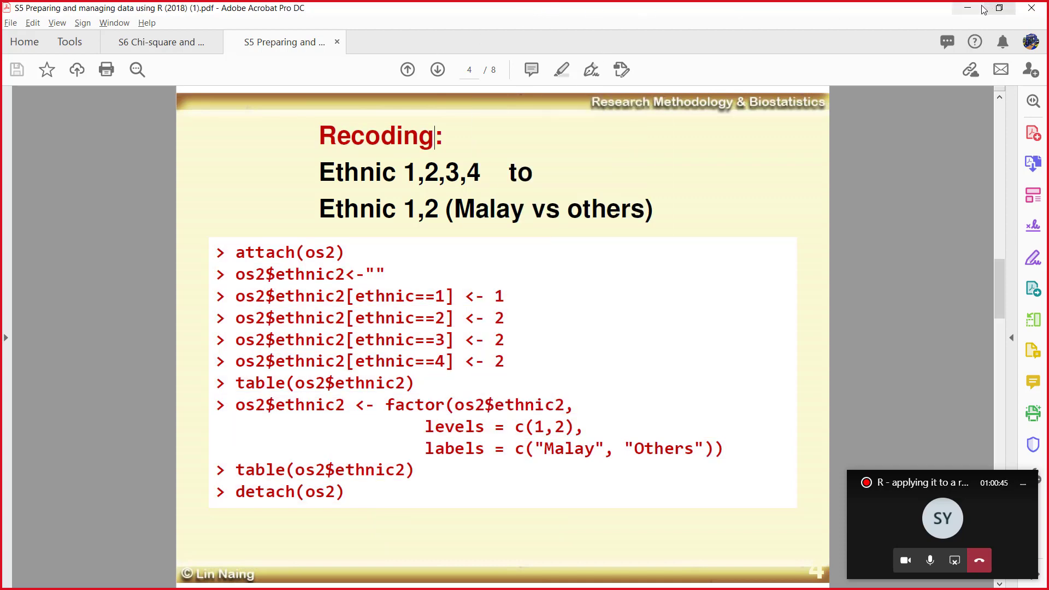
Return to RStudio, create a new R script and paste the copied recoding code into it
key(alt+Tab)
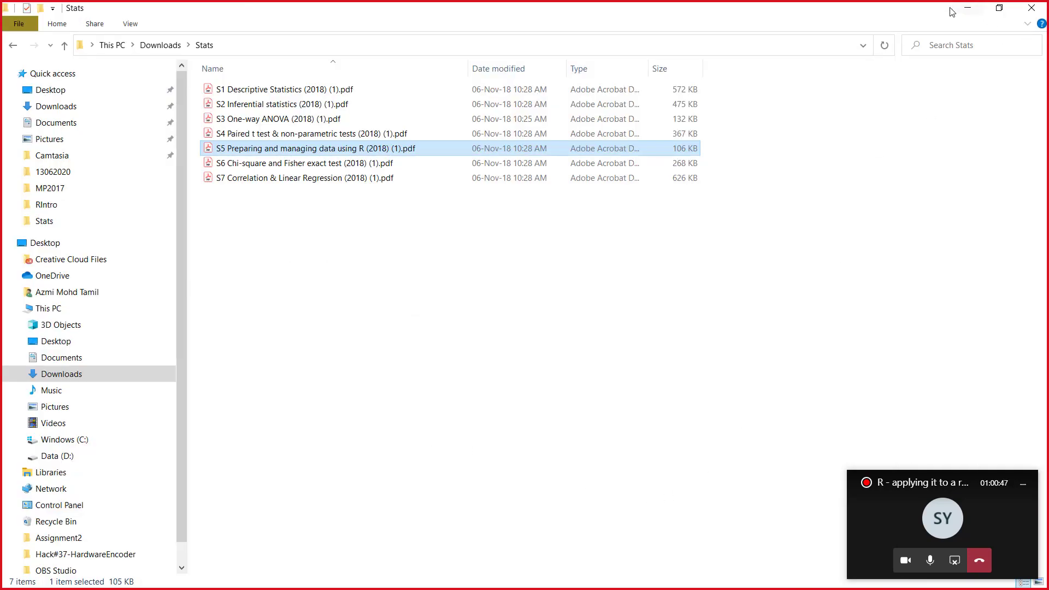
click(969, 9)
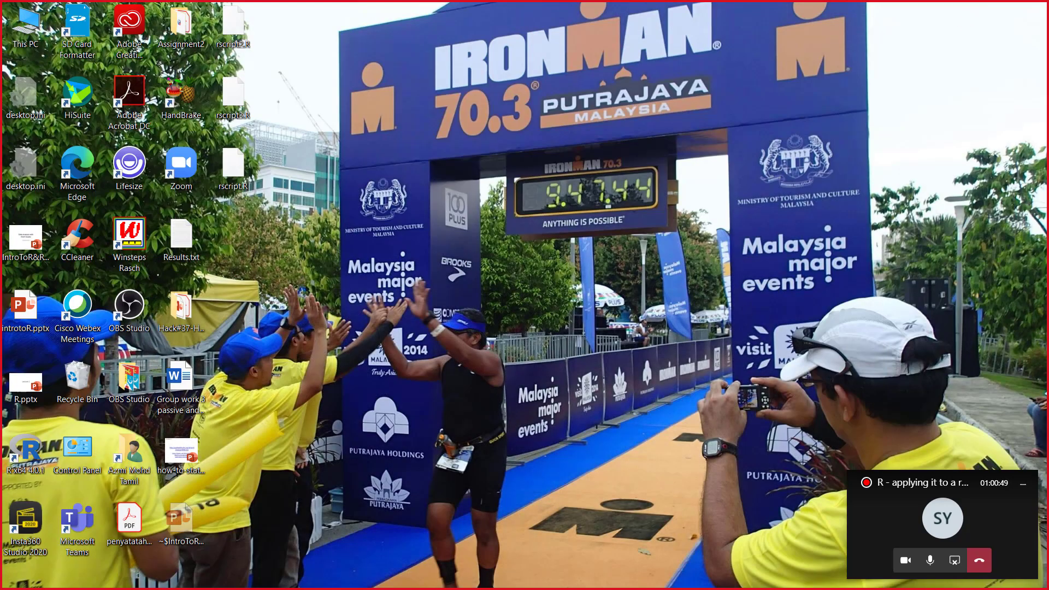
click(625, 576)
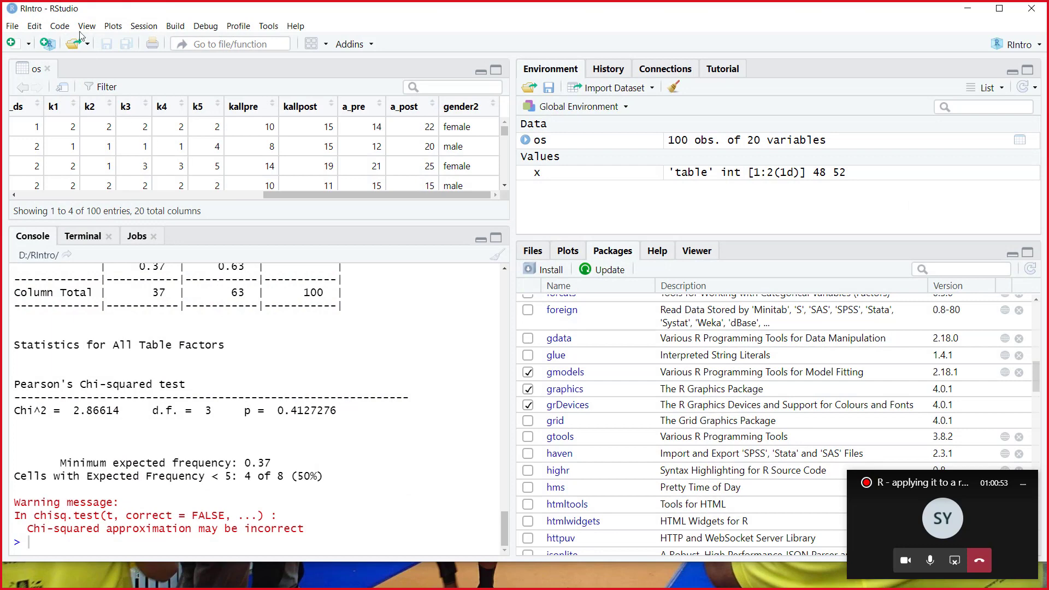
click(14, 26)
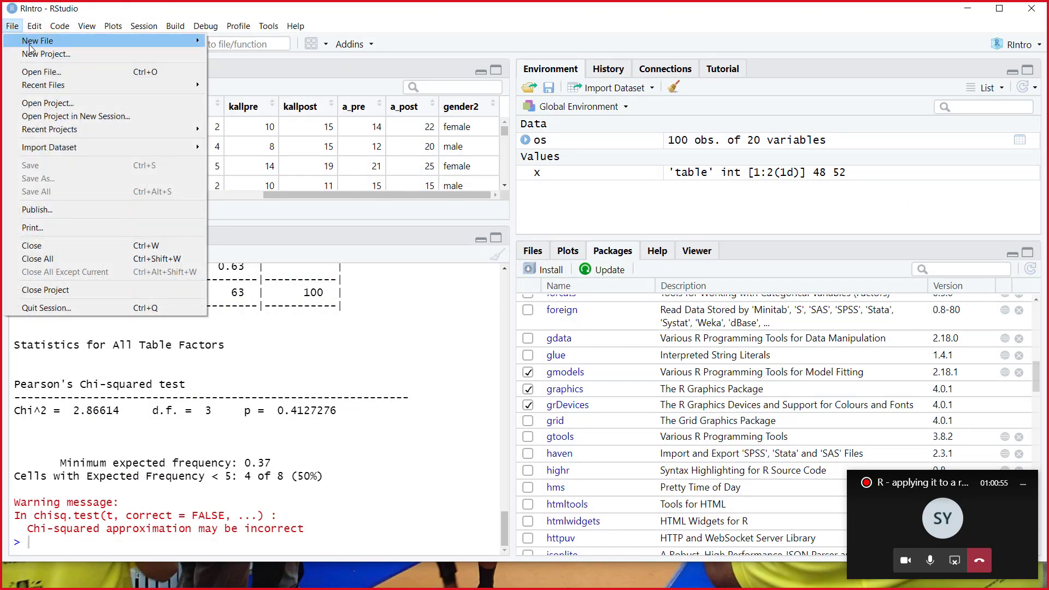
mouse_move(90, 41)
click(228, 44)
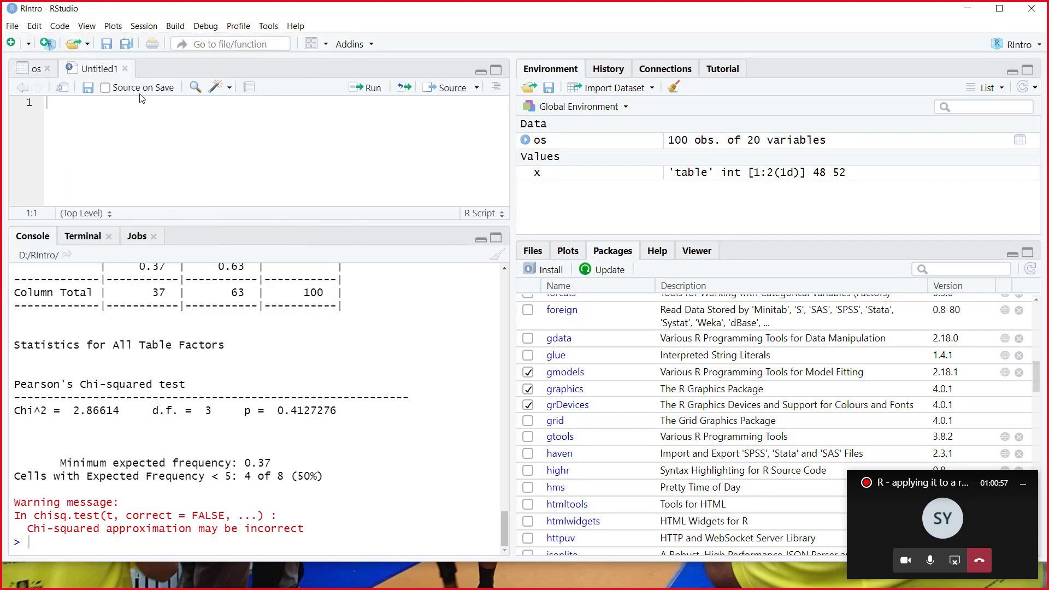
right_click(92, 123)
click(151, 185)
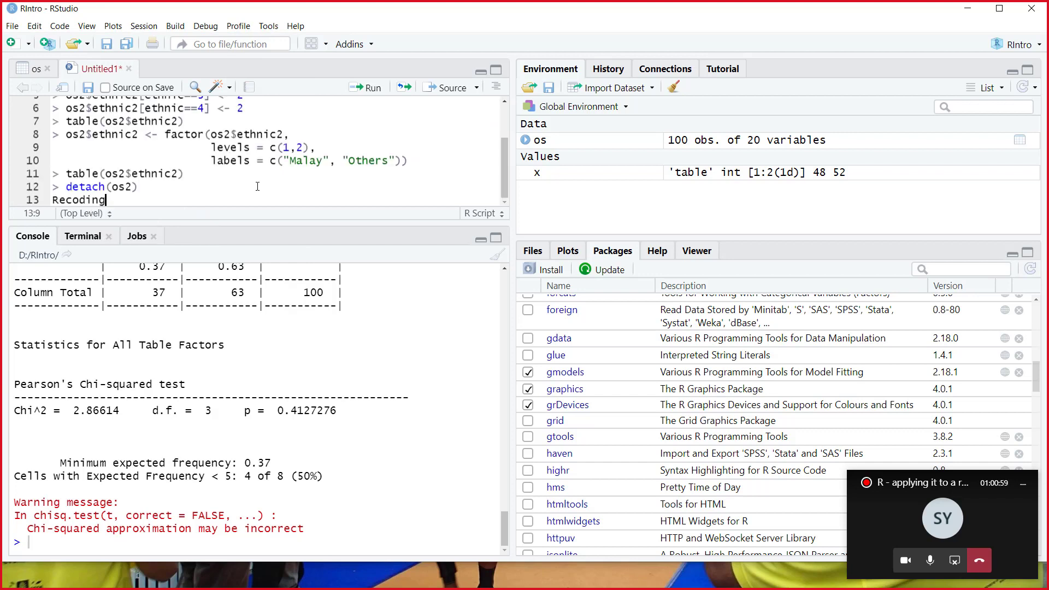
Change the script's first line to attach(os), removing the leading prompt symbol
scroll(336, 169, up, 2)
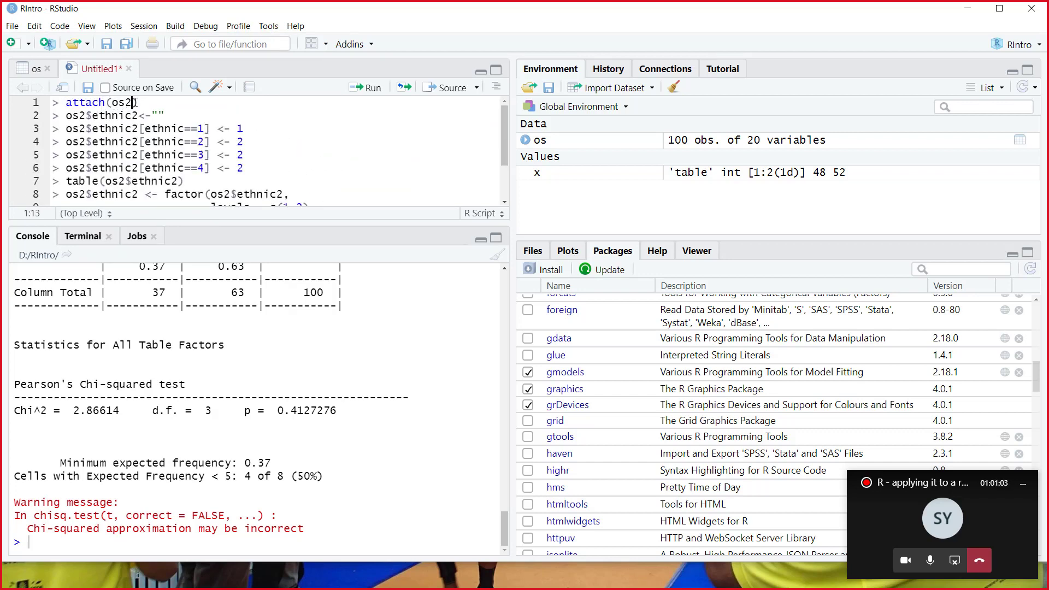
key(BackSpace)
click(66, 103)
key(BackSpace)
key(BackSpace)
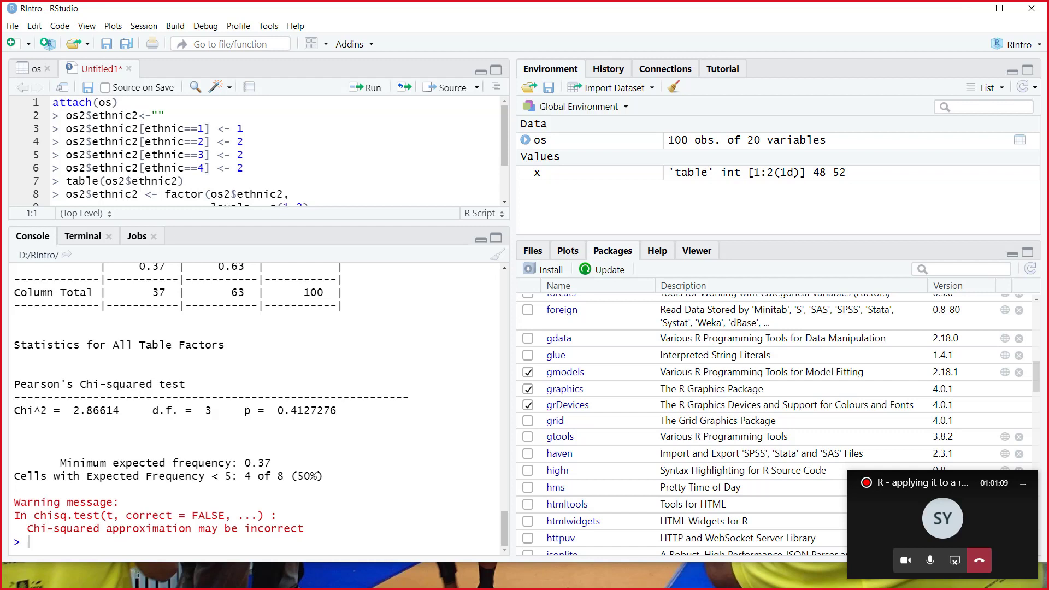
Remove the prompt symbols from lines 2 and 3 and change os2 to os in both
key(BackSpace)
key(BackSpace)
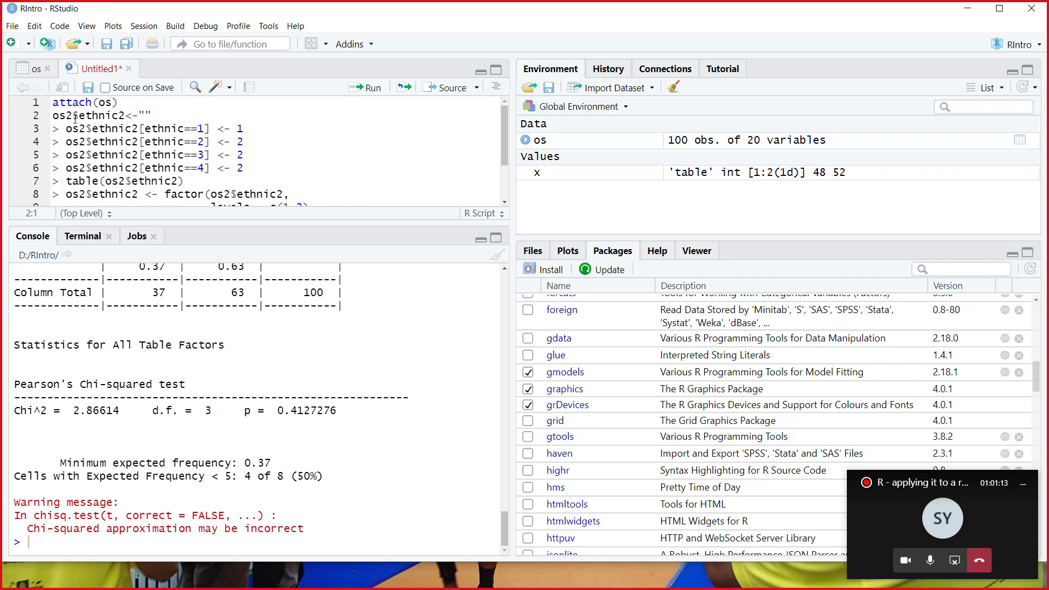
key(BackSpace)
key(Left)
key(BackSpace)
key(Delete)
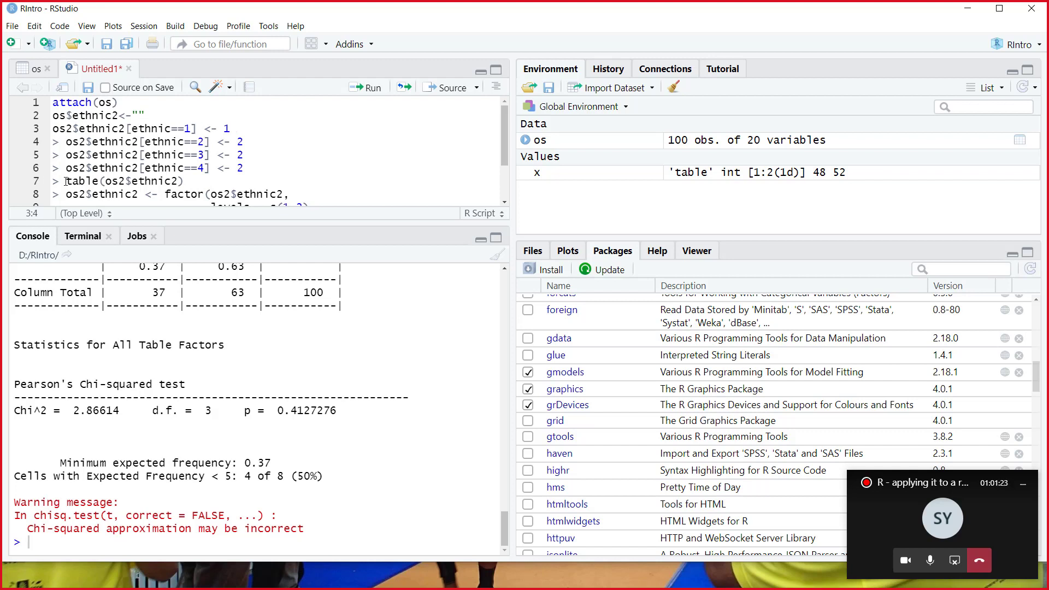
key(BackSpace)
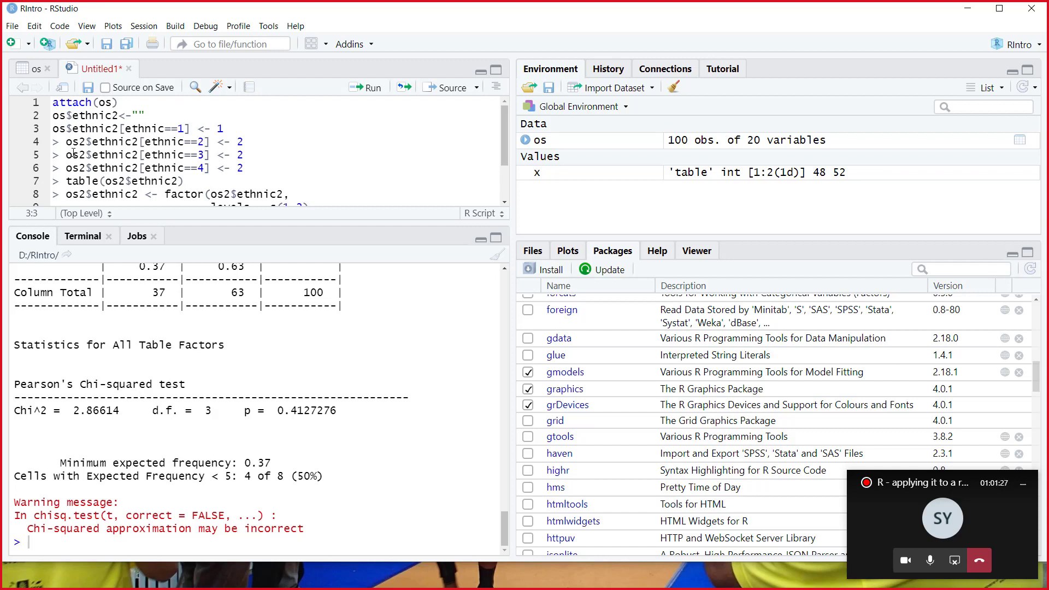
Strip the prompt symbols from the ethnic==2, ethnic==3 and ethnic==4 lines and change os2 to os in each
key(BackSpace)
key(BackSpace)
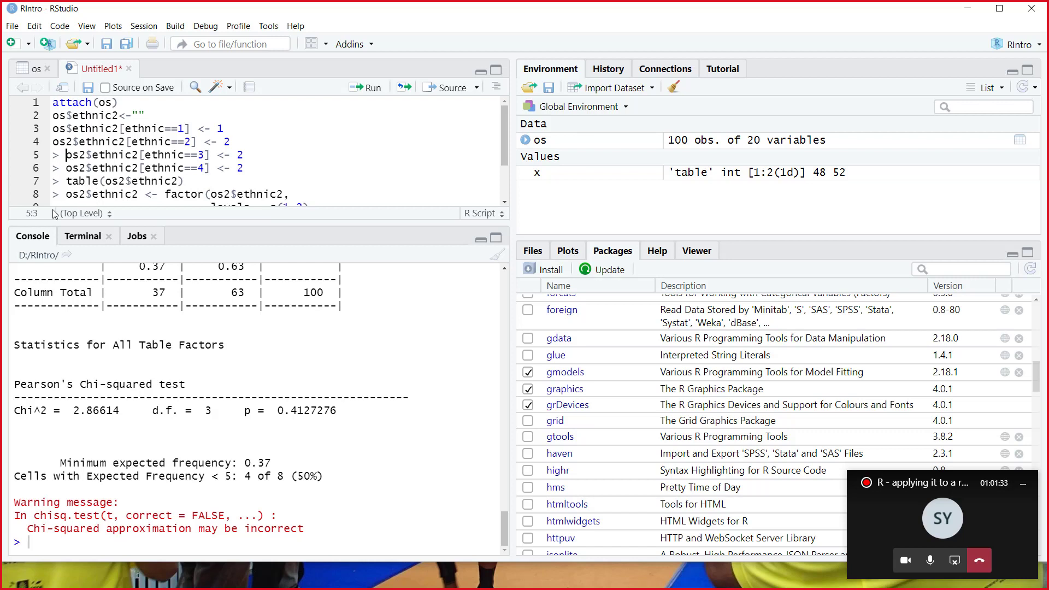
key(BackSpace)
key(BackSpace)
key(BackSpace)
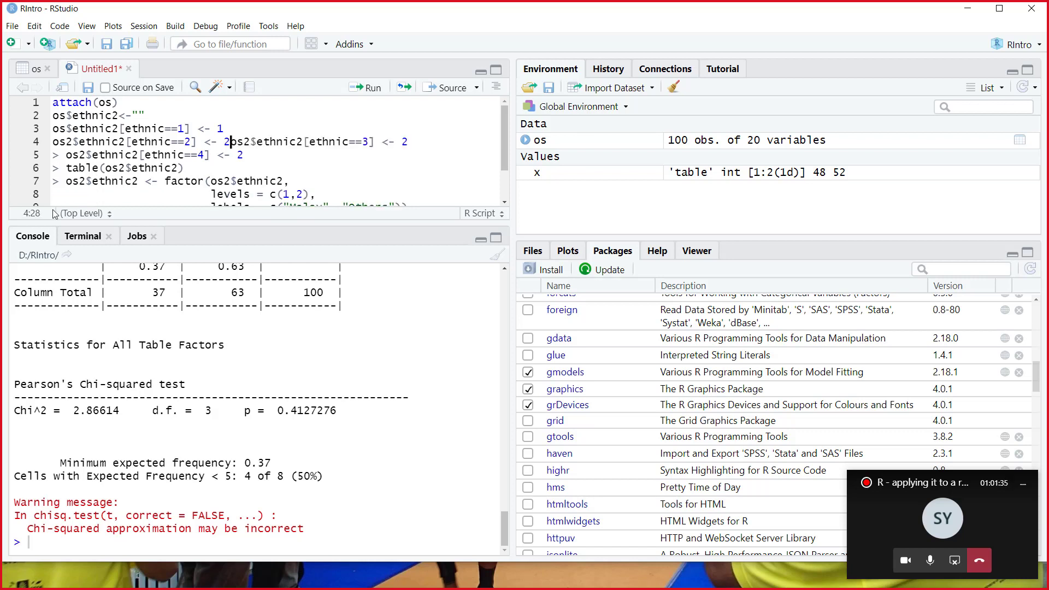
key(Return)
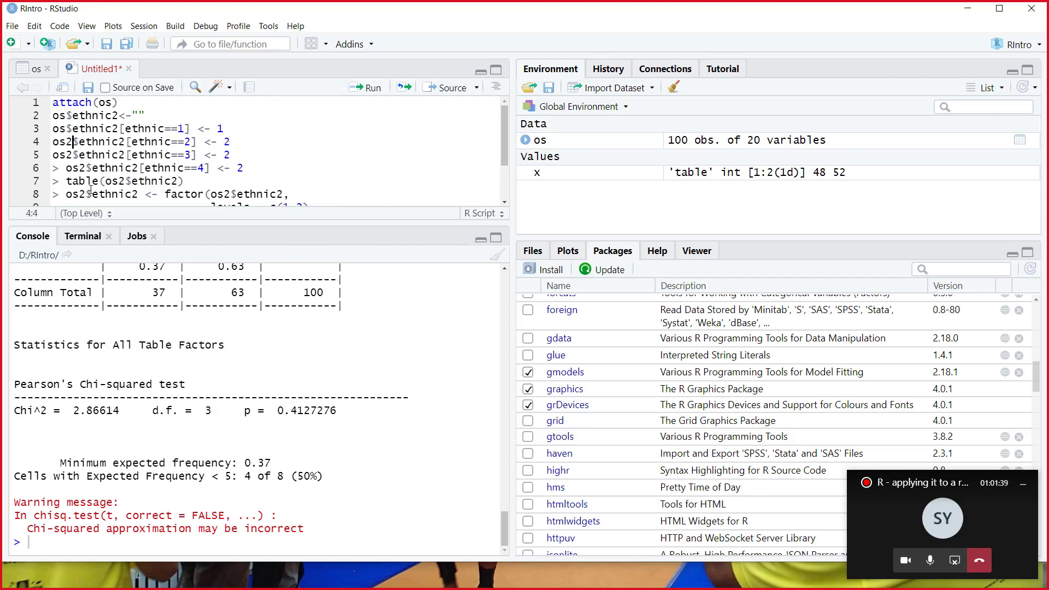
key(BackSpace)
key(BackSpace)
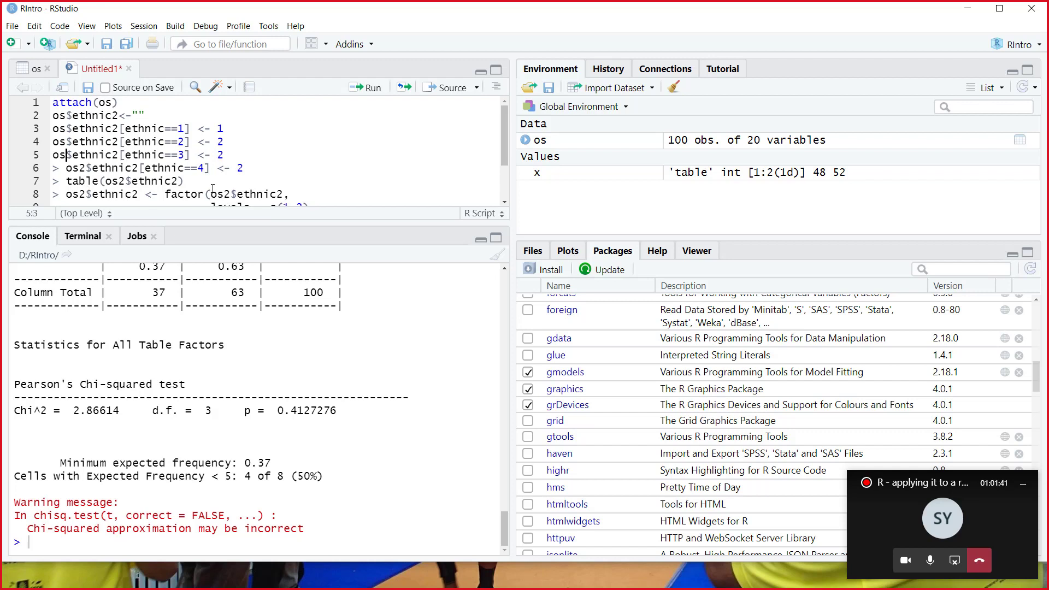
key(BackSpace)
key(BackSpace)
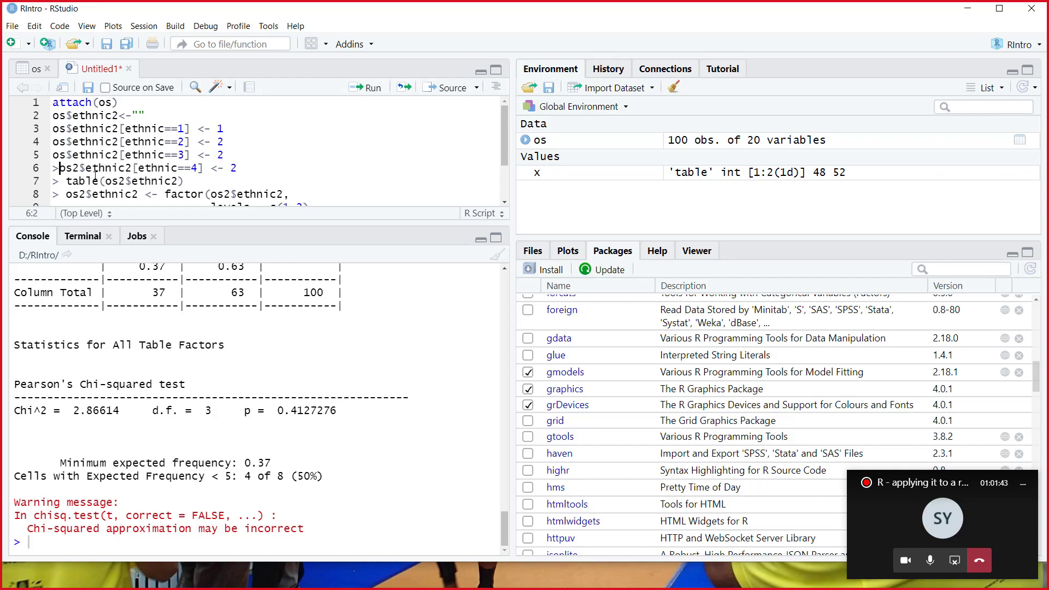
key(BackSpace)
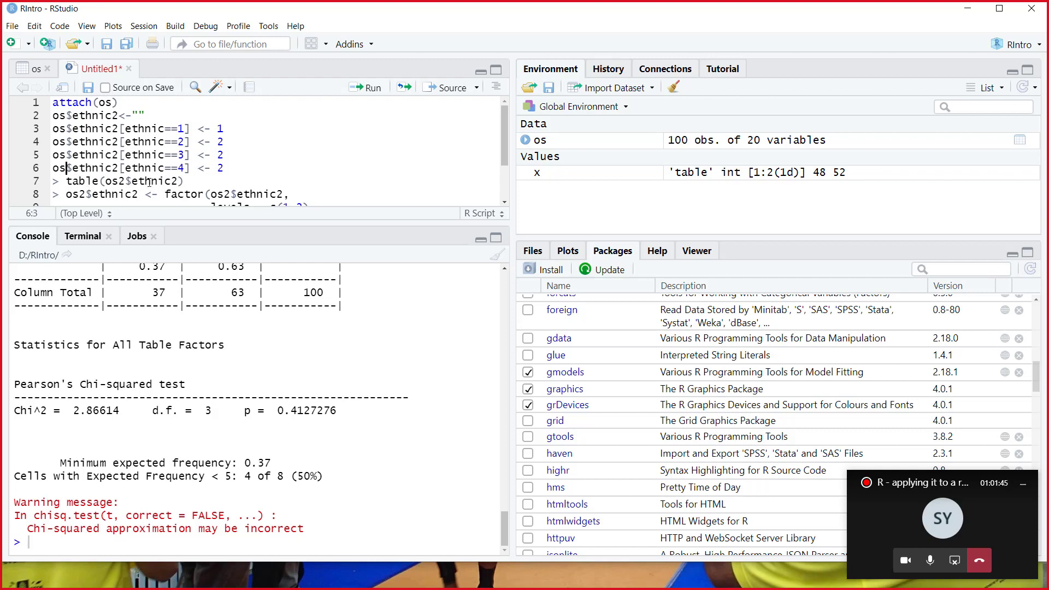
Delete the first table(os2$ethnic2) line, directly below the ethnic==4 recode
click(68, 186)
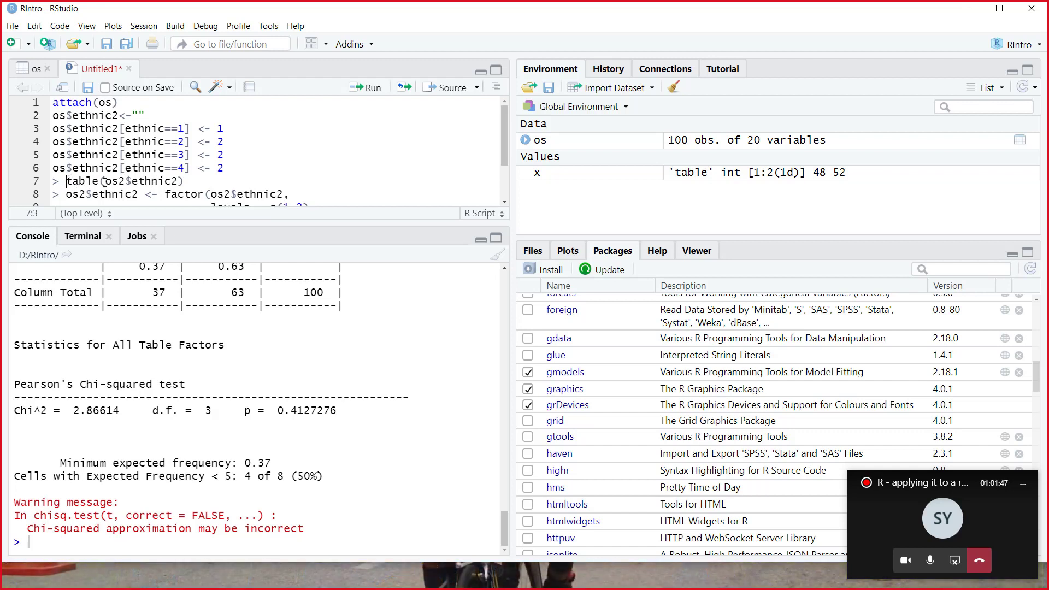
drag(197, 180, 36, 180)
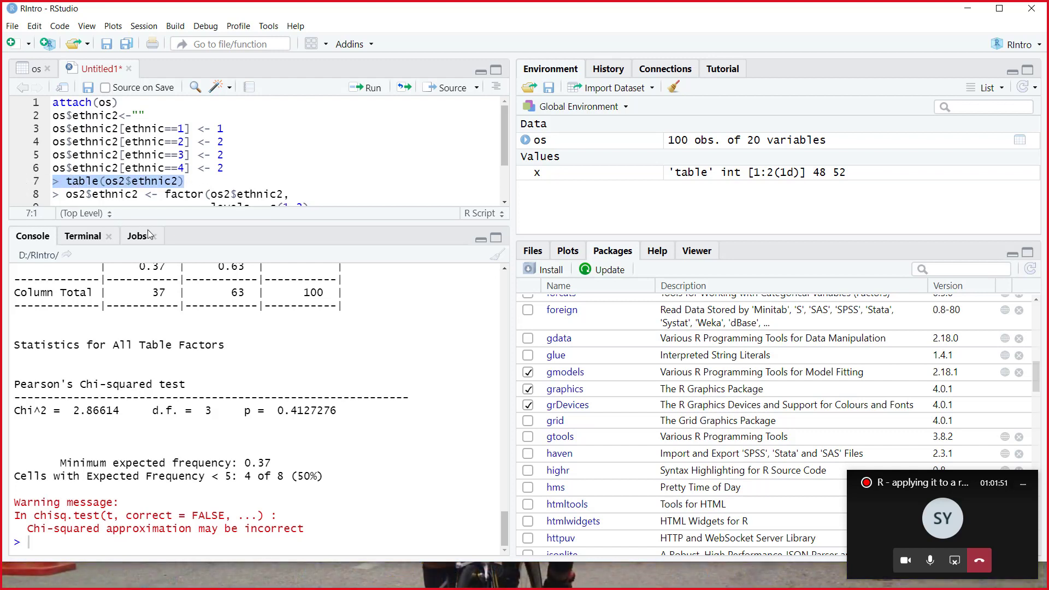
key(BackSpace)
scroll(159, 181, down, 1)
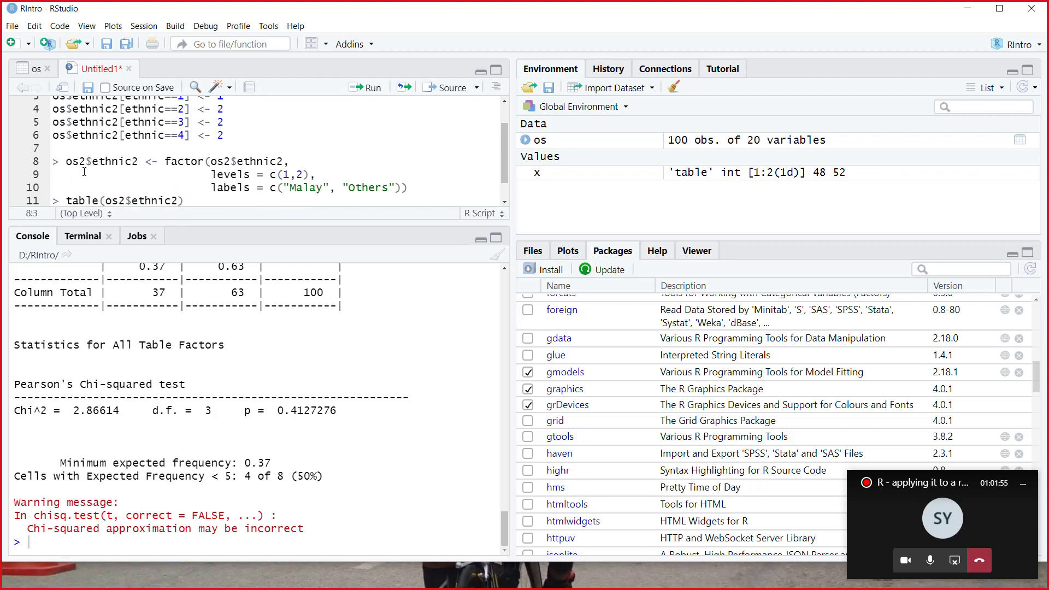
Remove the prompt and the blank line before the factor statement, and change its assignment target to os$ethnic2
key(BackSpace)
key(BackSpace)
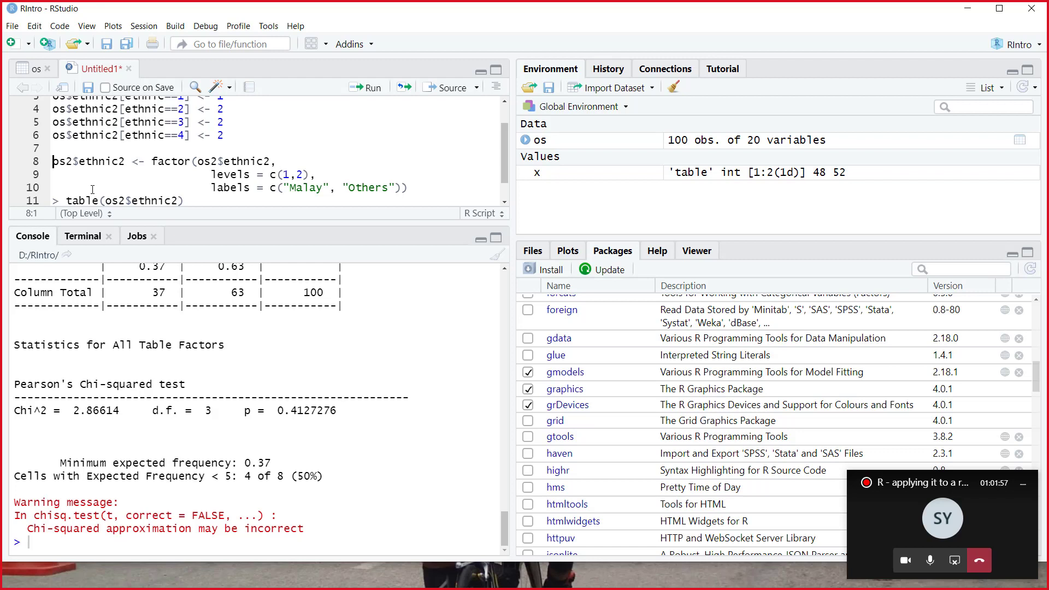
key(BackSpace)
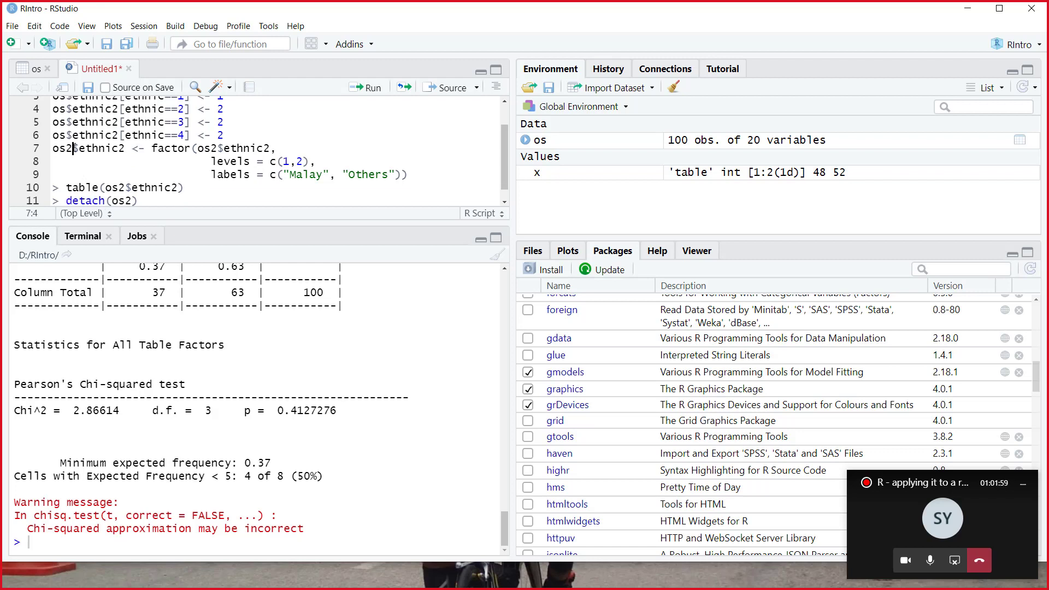
key(BackSpace)
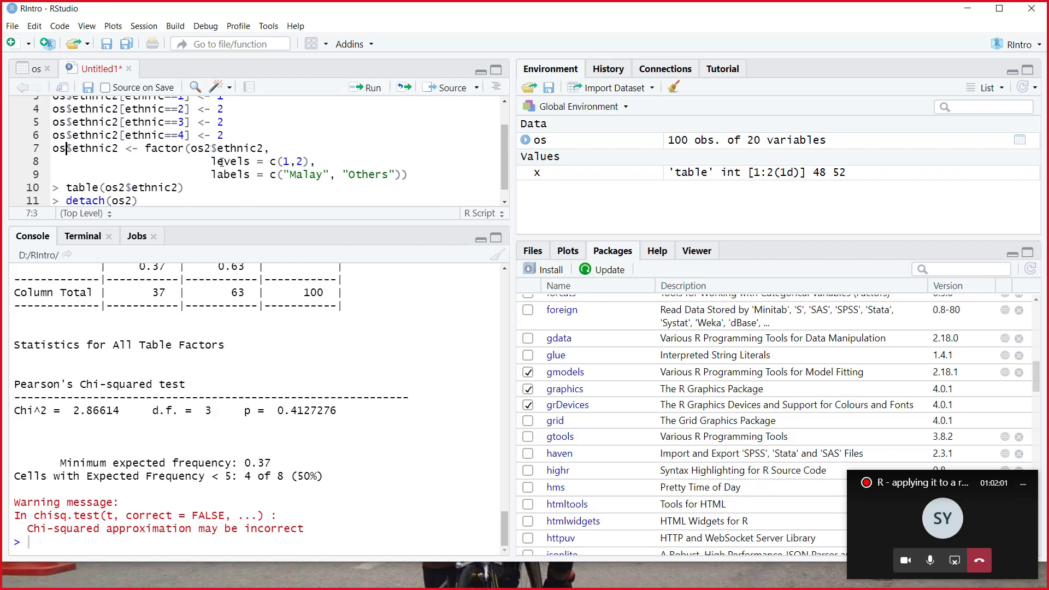
Reduce the indentation of the levels = c(1,2) line by six spaces
click(212, 161)
key(BackSpace)
key(BackSpace)
key(BackSpace)
key(BackSpace)
key(BackSpace)
key(BackSpace)
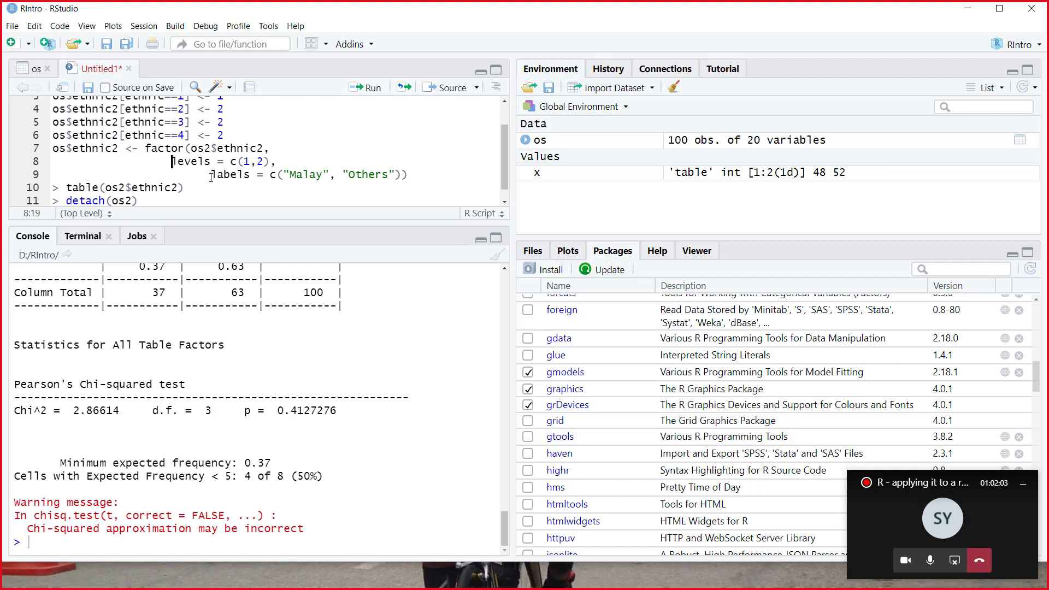
Join the levels = c(1,2) line onto the end of the factor(os2$ethnic2, line, removing its indentation
key(BackSpace)
key(BackSpace)
key(BackSpace)
key(BackSpace)
key(BackSpace)
key(BackSpace)
key(BackSpace)
key(BackSpace)
key(BackSpace)
key(BackSpace)
key(BackSpace)
key(BackSpace)
key(BackSpace)
key(BackSpace)
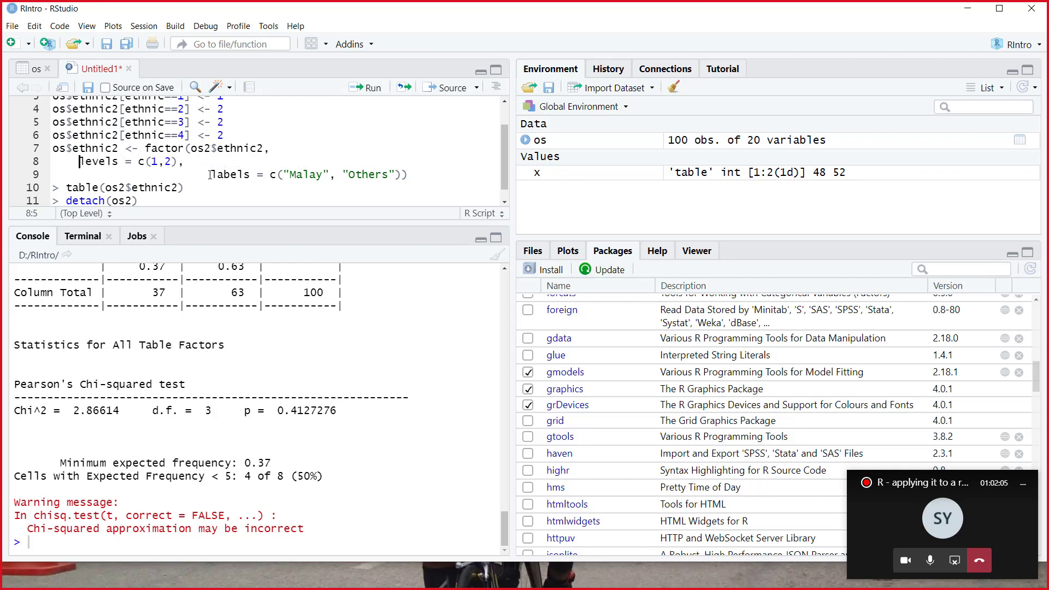
key(BackSpace)
key(BackSpace)
key(BackSpace)
key(BackSpace)
key(BackSpace)
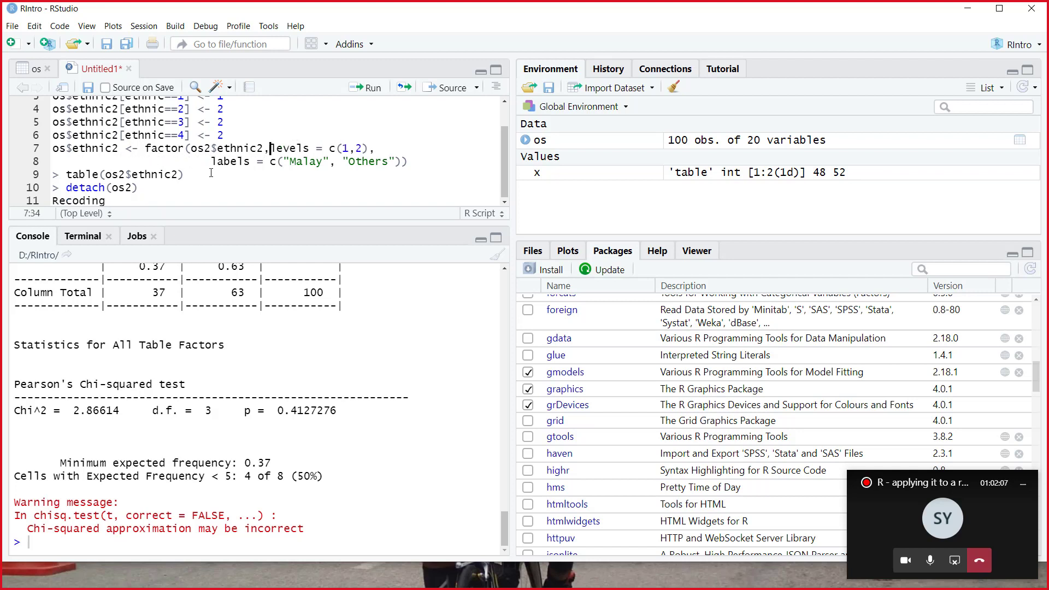
Join the labels = c("Malay", "Others") line onto the factor statement so the whole call sits on one line
click(214, 162)
key(BackSpace)
key(BackSpace)
key(BackSpace)
key(BackSpace)
key(BackSpace)
key(BackSpace)
key(BackSpace)
key(BackSpace)
key(BackSpace)
key(BackSpace)
key(BackSpace)
key(BackSpace)
key(BackSpace)
key(BackSpace)
key(BackSpace)
key(BackSpace)
key(BackSpace)
key(BackSpace)
key(BackSpace)
key(BackSpace)
key(BackSpace)
key(BackSpace)
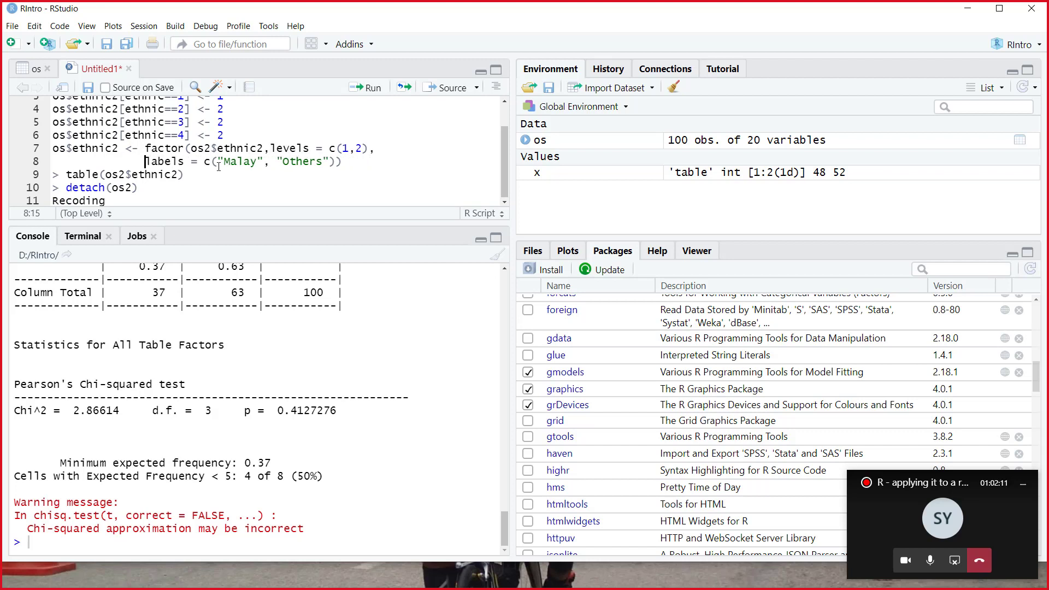
key(BackSpace)
key(BackSpace)
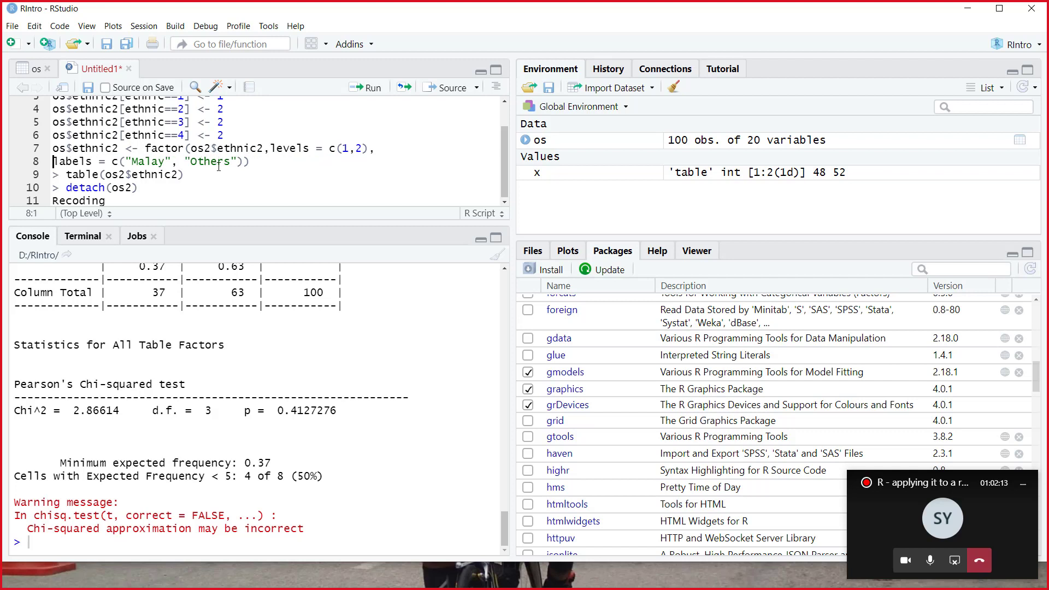
key(BackSpace)
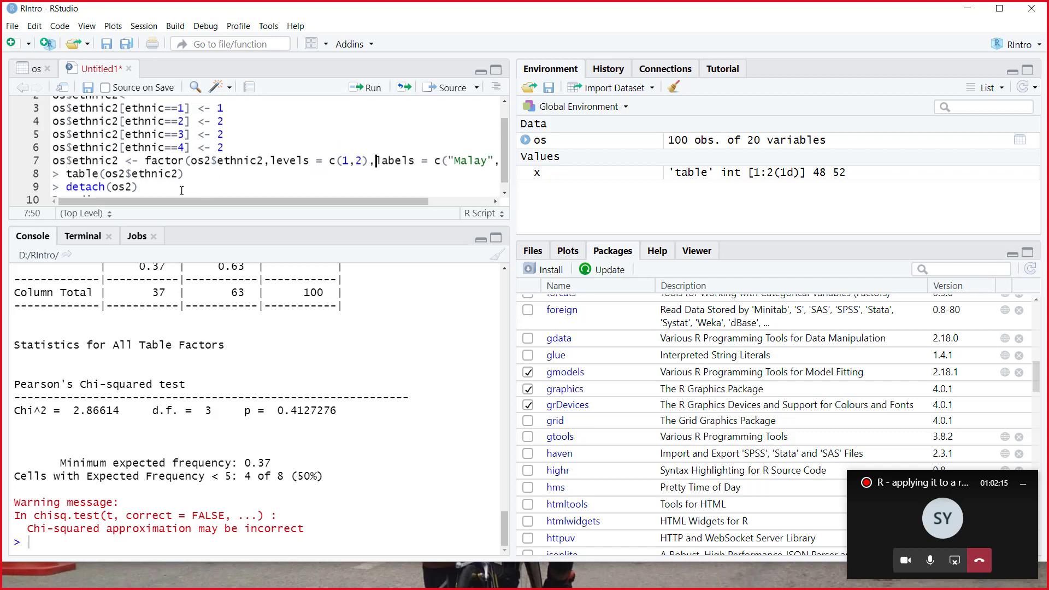
Delete the table(os2$ethnic2) line and strip the prompt symbol from the detach line below it
scroll(191, 173, down, 1)
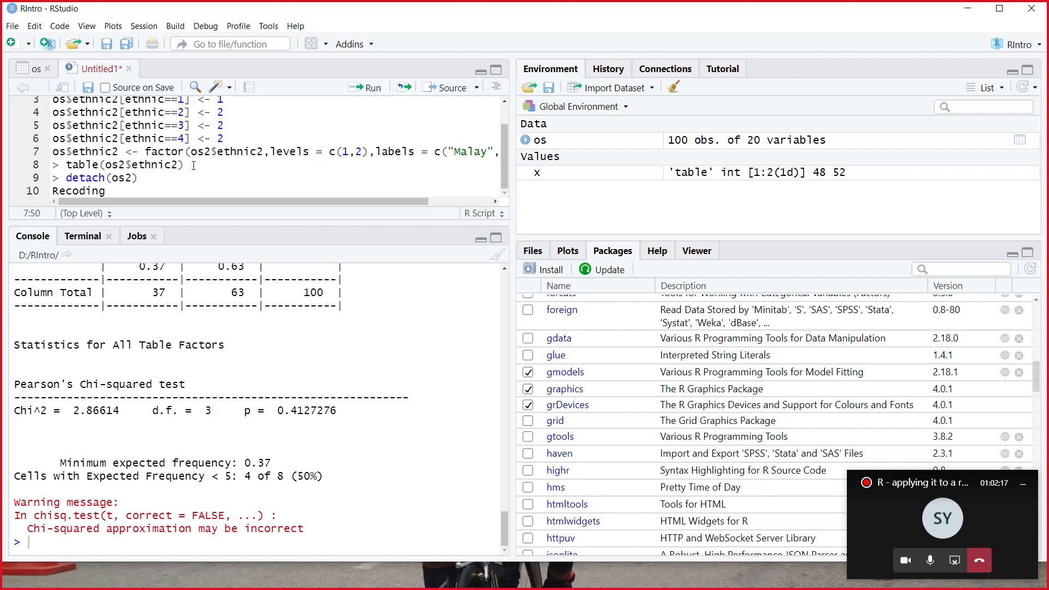
drag(194, 165, 48, 166)
key(BackSpace)
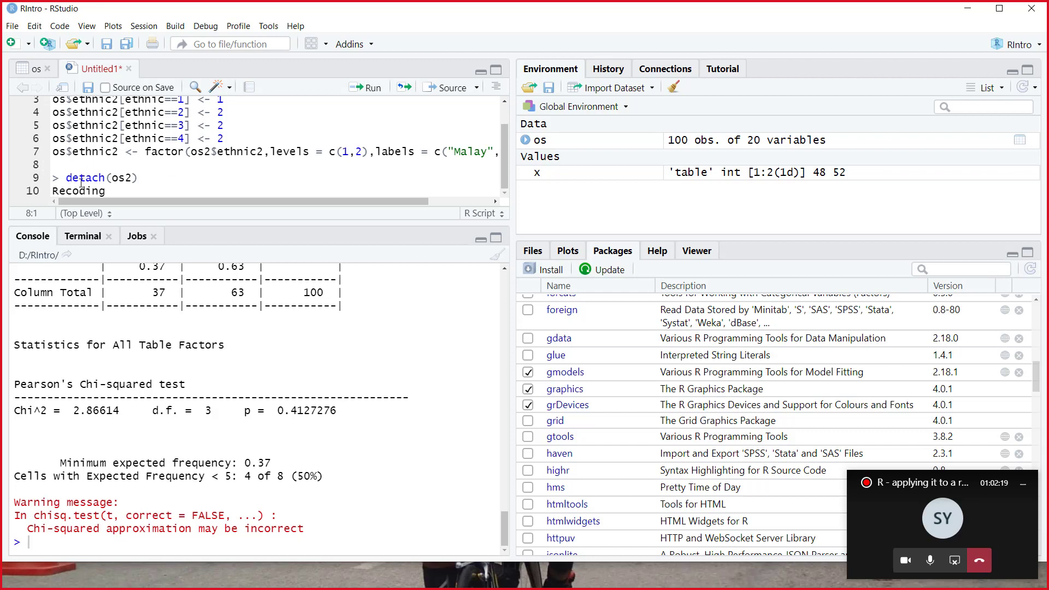
key(BackSpace)
key(BackSpace)
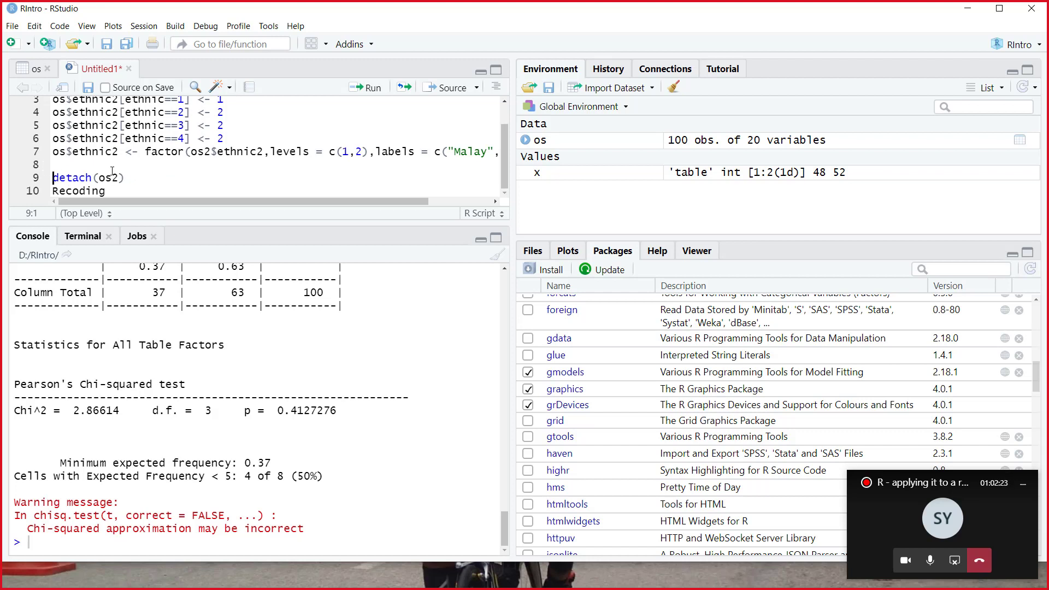
key(BackSpace)
Change the detach argument to os and delete the leftover Recoding line at the end of the script
click(113, 178)
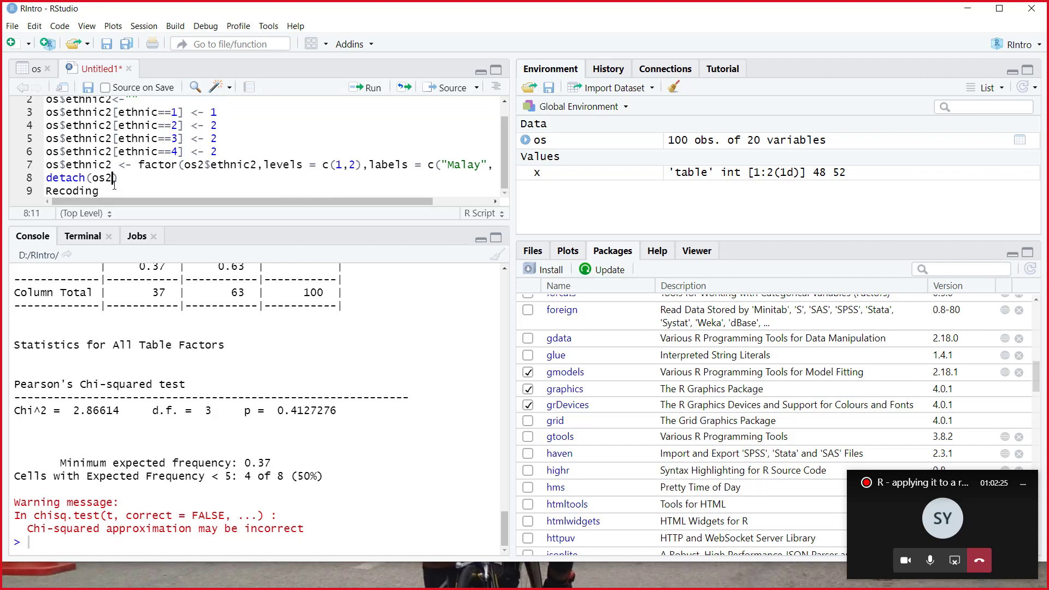
key(BackSpace)
key(BackSpace)
scroll(145, 170, up, 1)
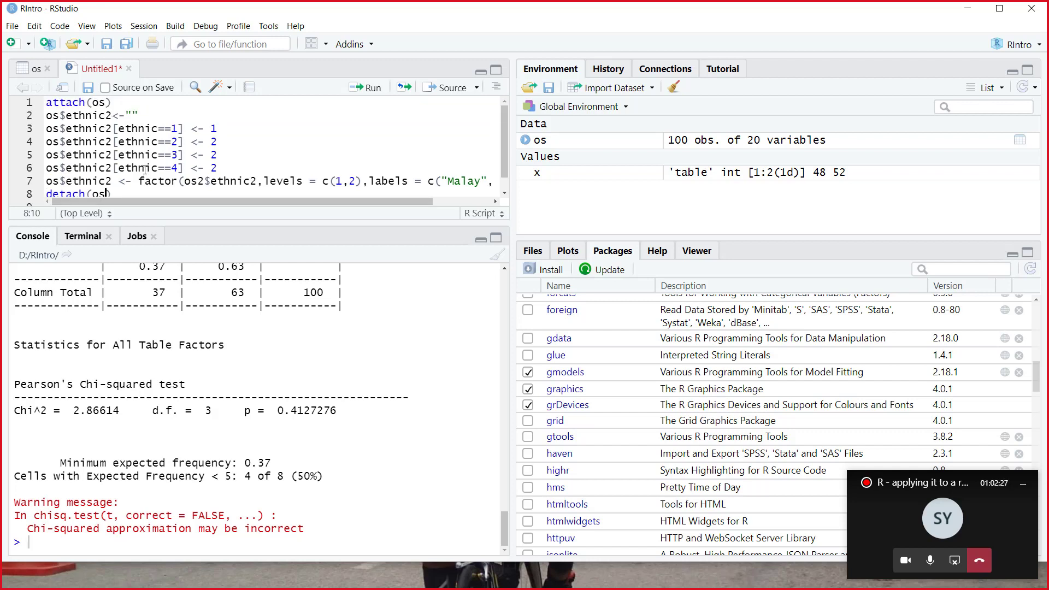
scroll(145, 170, down, 1)
drag(122, 190, 37, 193)
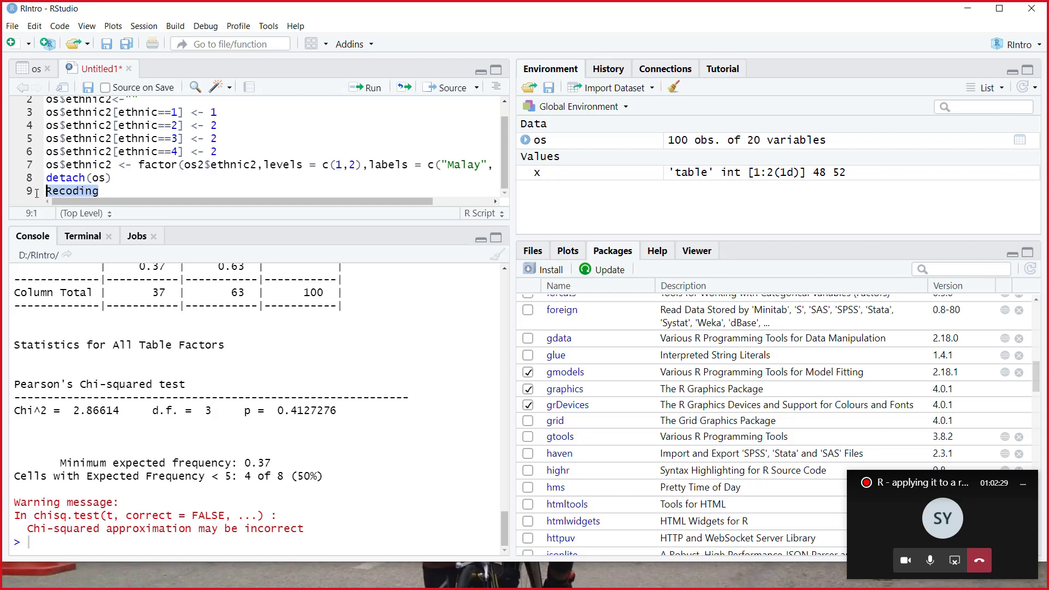
key(BackSpace)
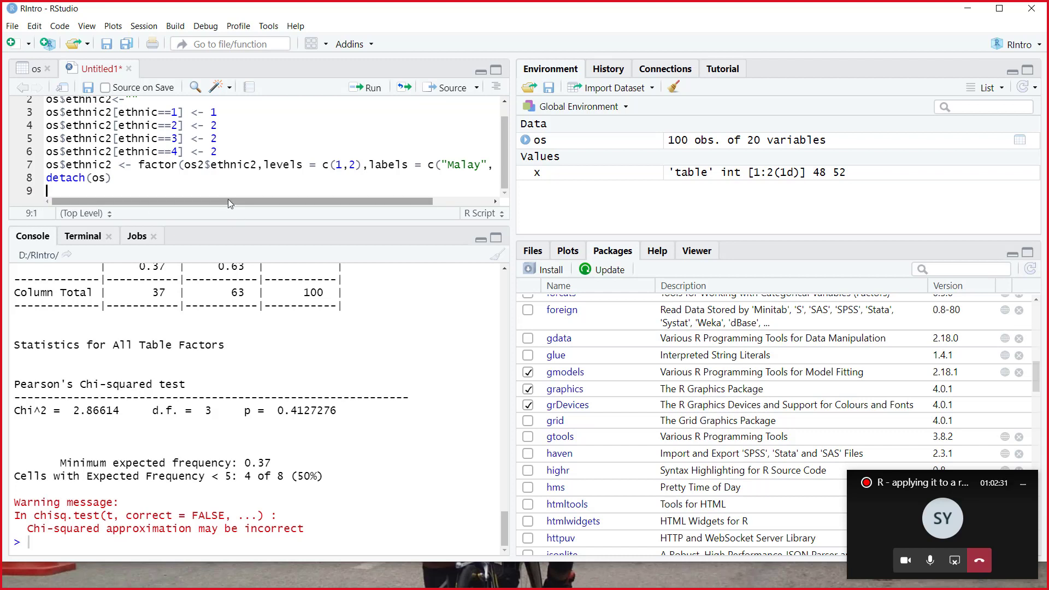
key(BackSpace)
scroll(244, 188, up, 1)
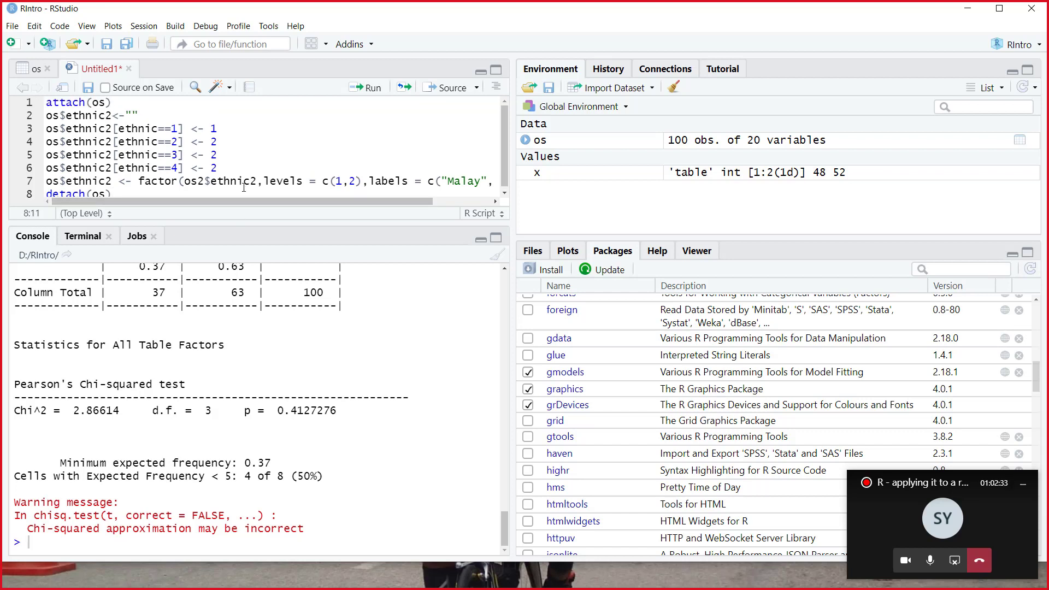
Save the script as recodeethnic in the RIntro folder and run all of its lines
click(88, 88)
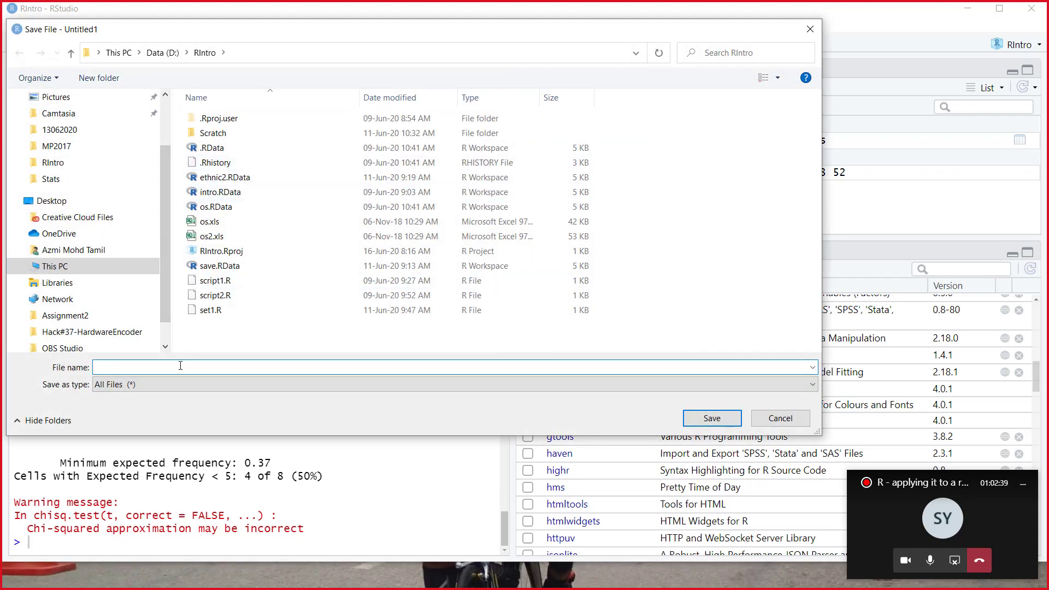
text(r)
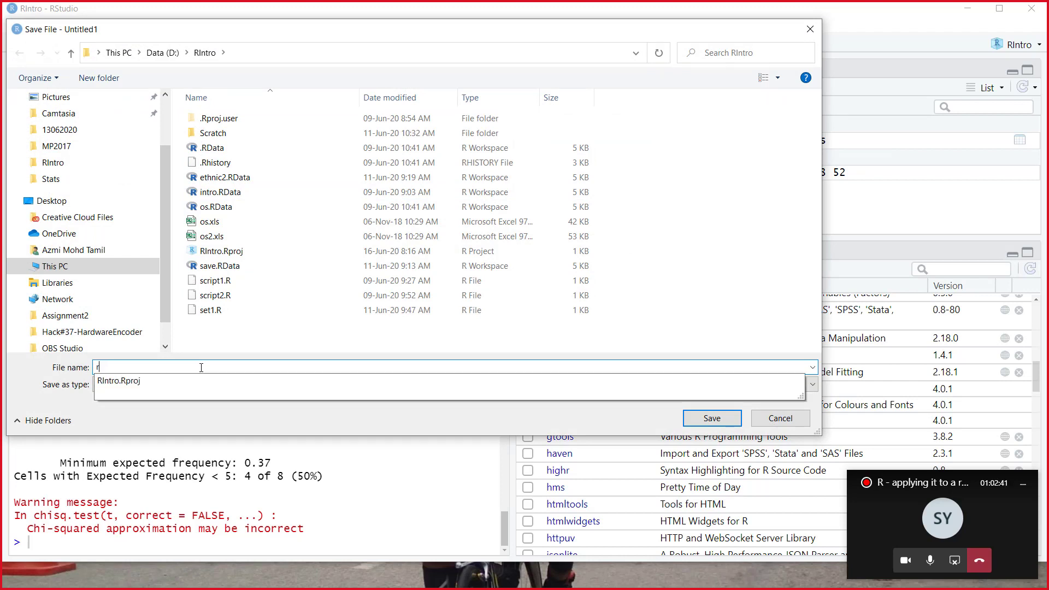
text(ec)
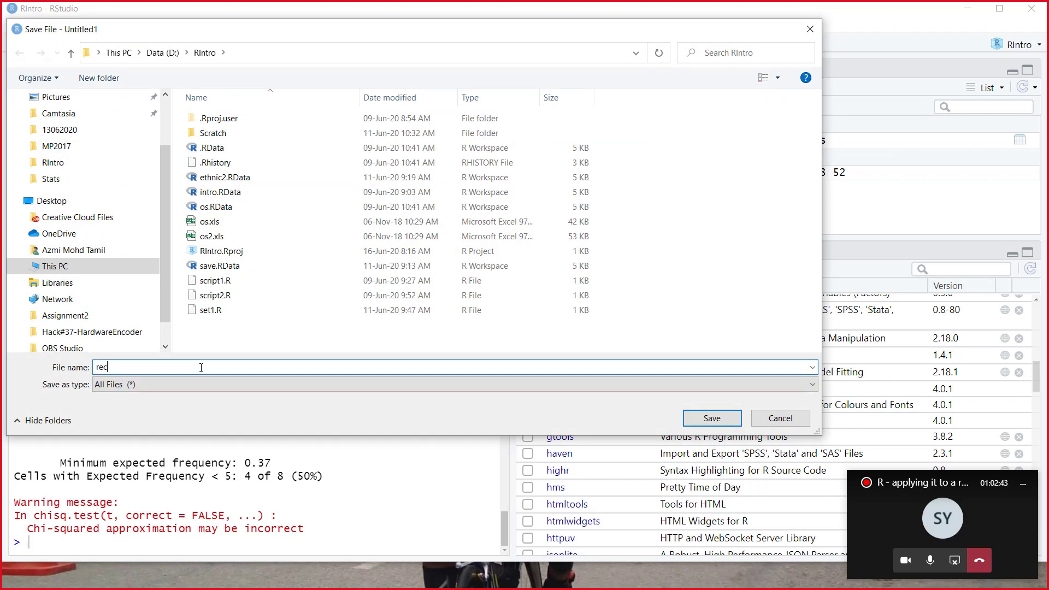
text(pd)
text(odeethnic)
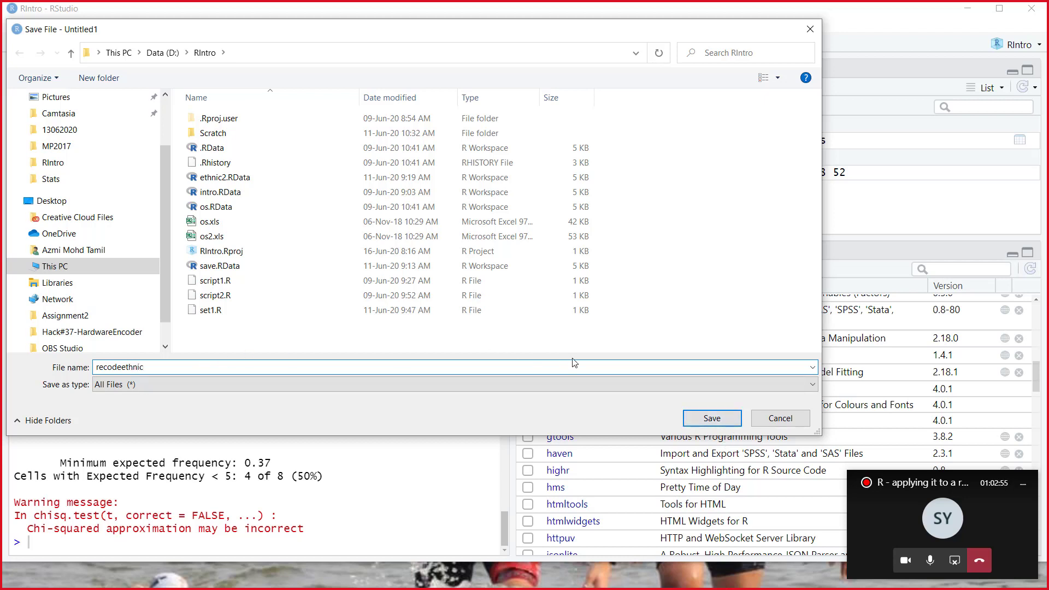
click(699, 418)
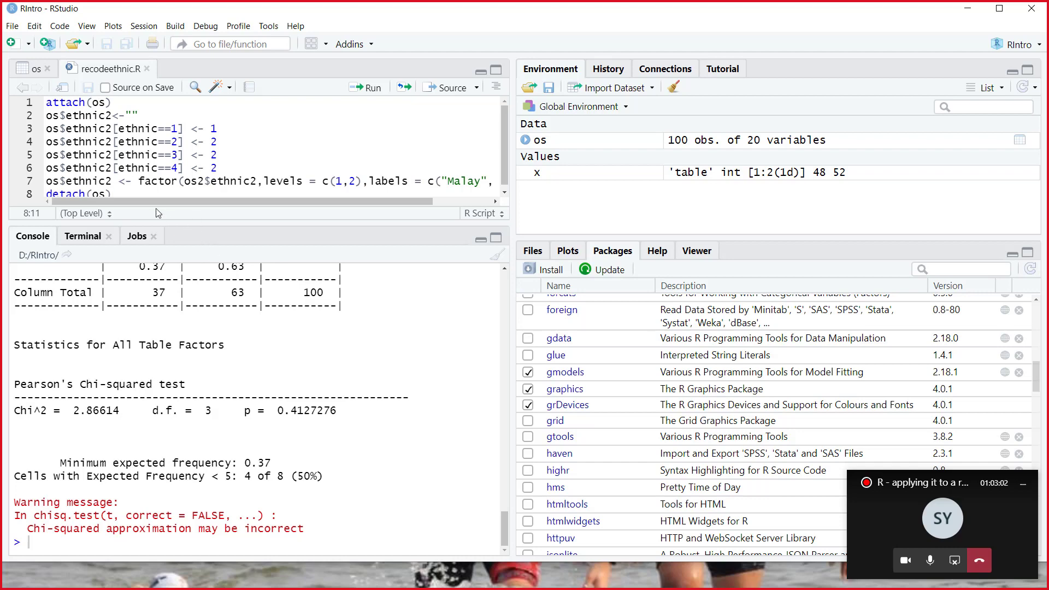
drag(131, 197, 392, 86)
click(365, 88)
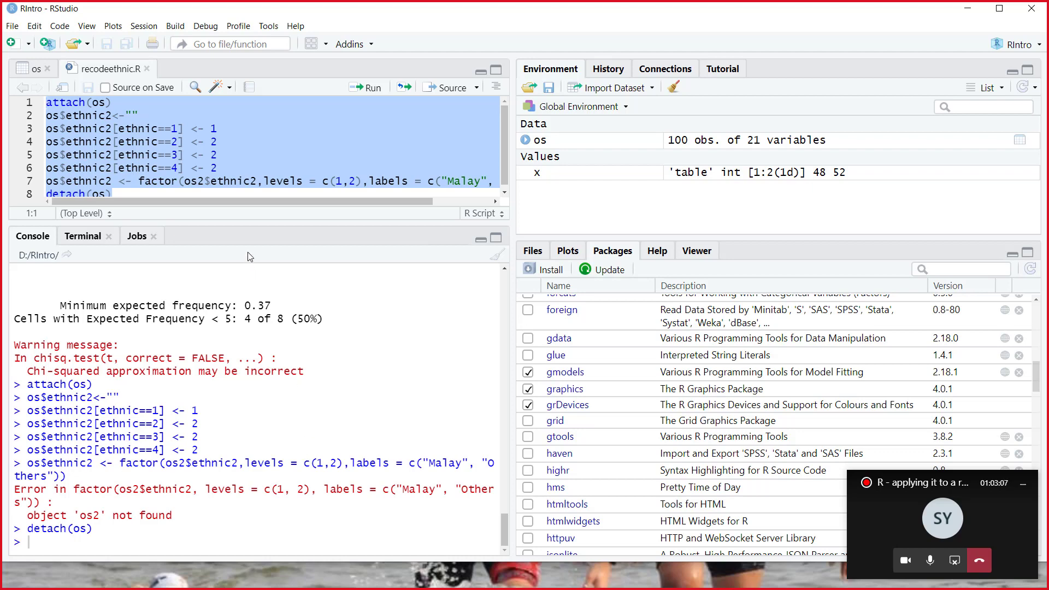
Change the factor call's first argument to os$ethnic2 and save the script again
click(261, 143)
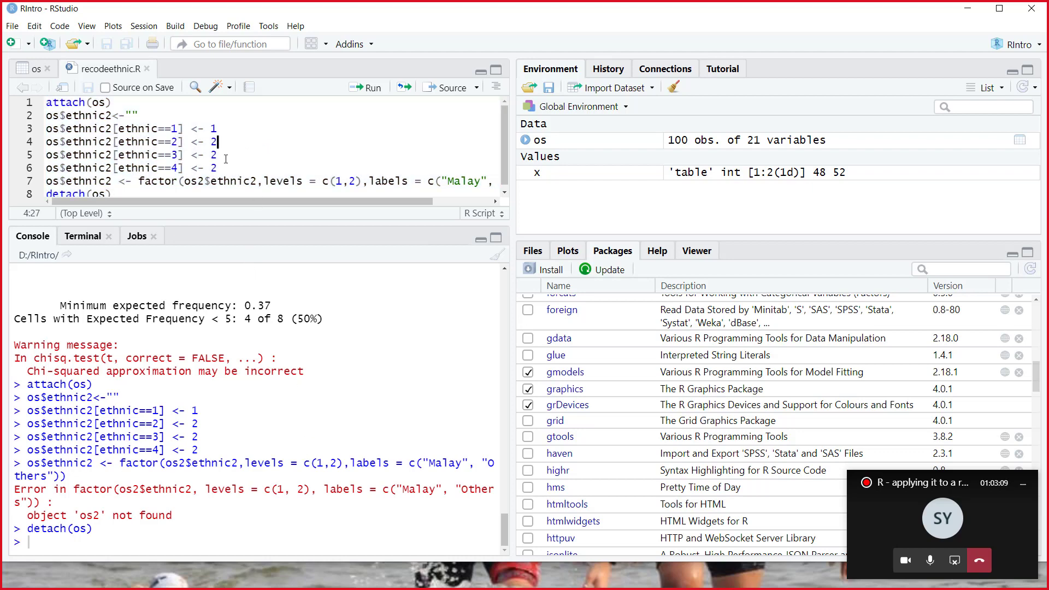
scroll(267, 160, down, 1)
click(205, 178)
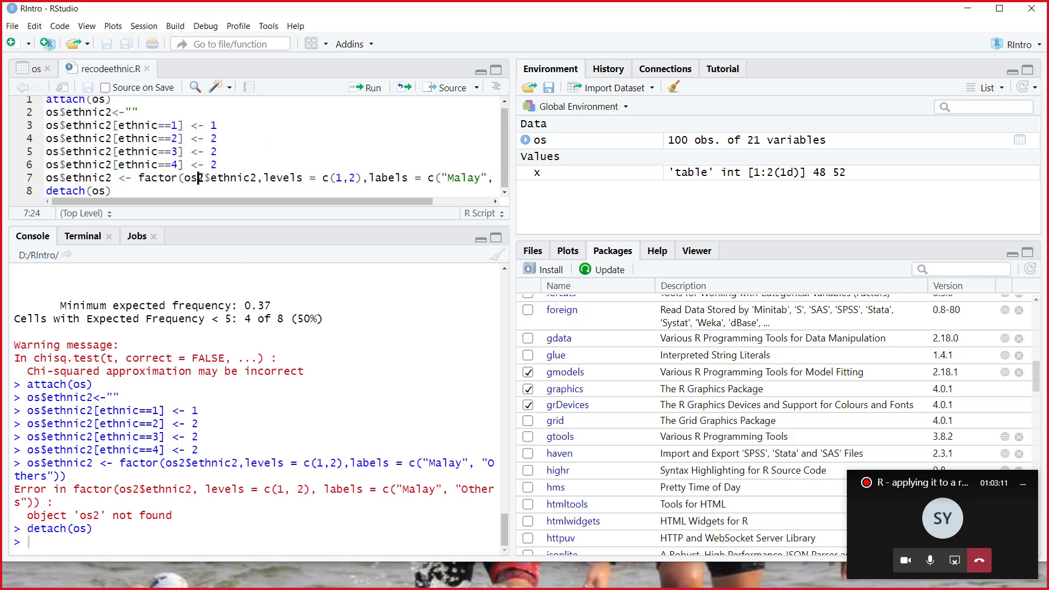
key(BackSpace)
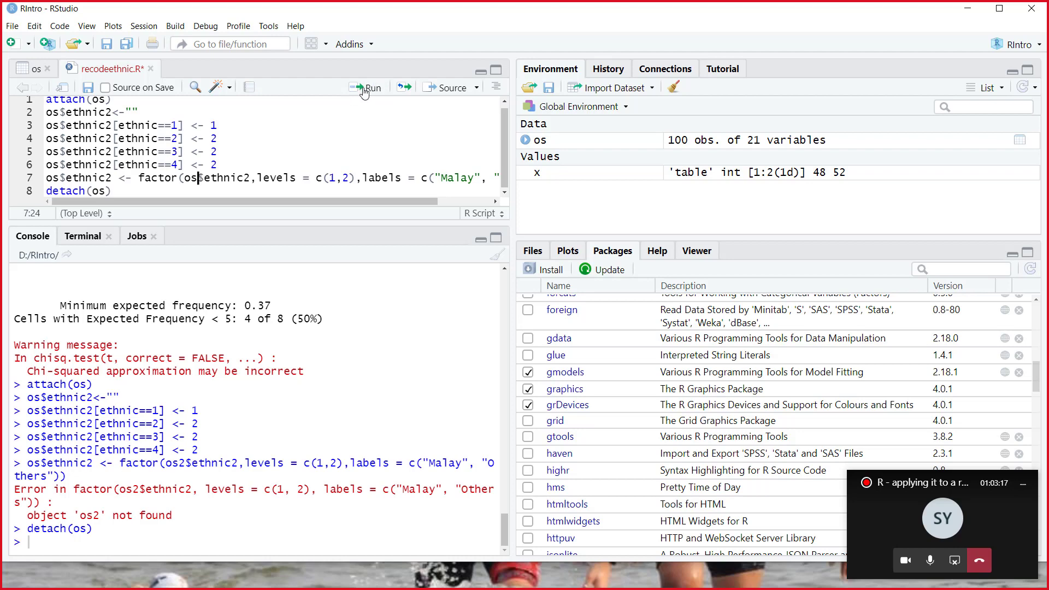
drag(131, 191, 53, 101)
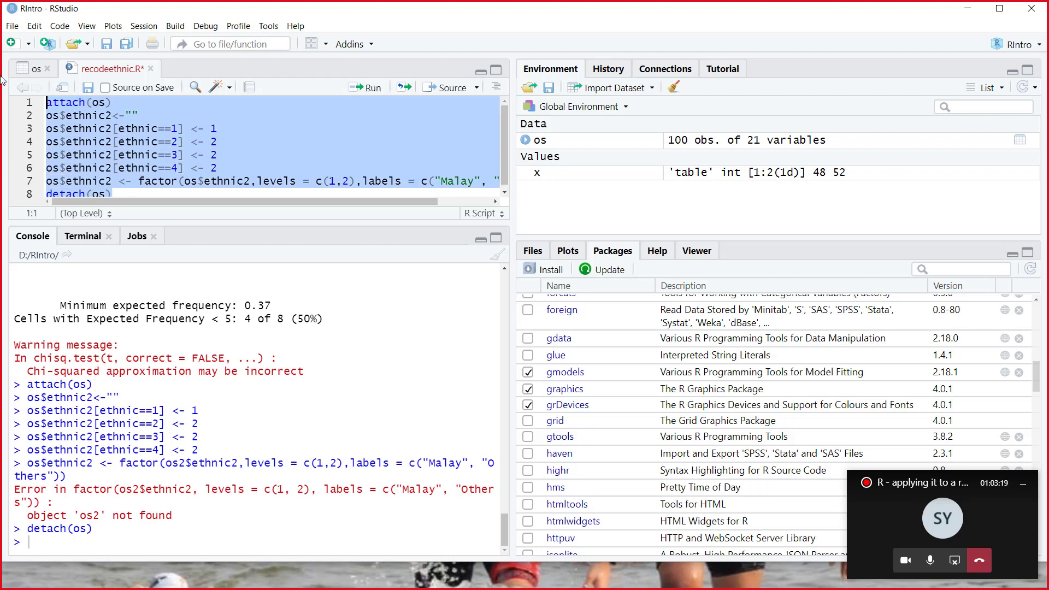
click(89, 89)
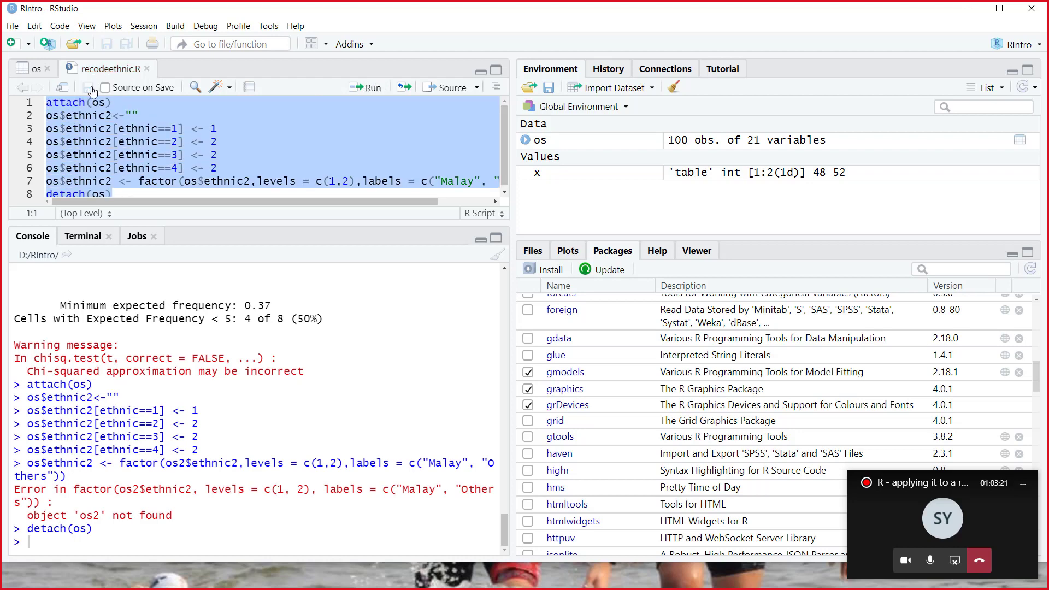
Run the entire corrected script, from attach(os) through detach(os)
click(125, 191)
drag(125, 192, 40, 97)
click(372, 88)
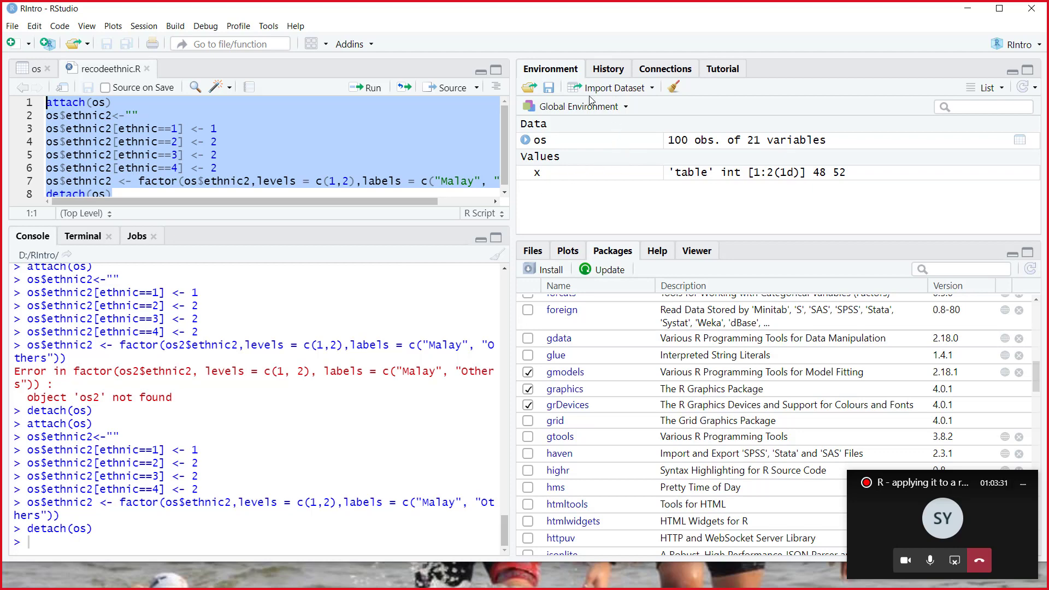
Open the os data set and examine the values in its new ethnic2 column
click(540, 141)
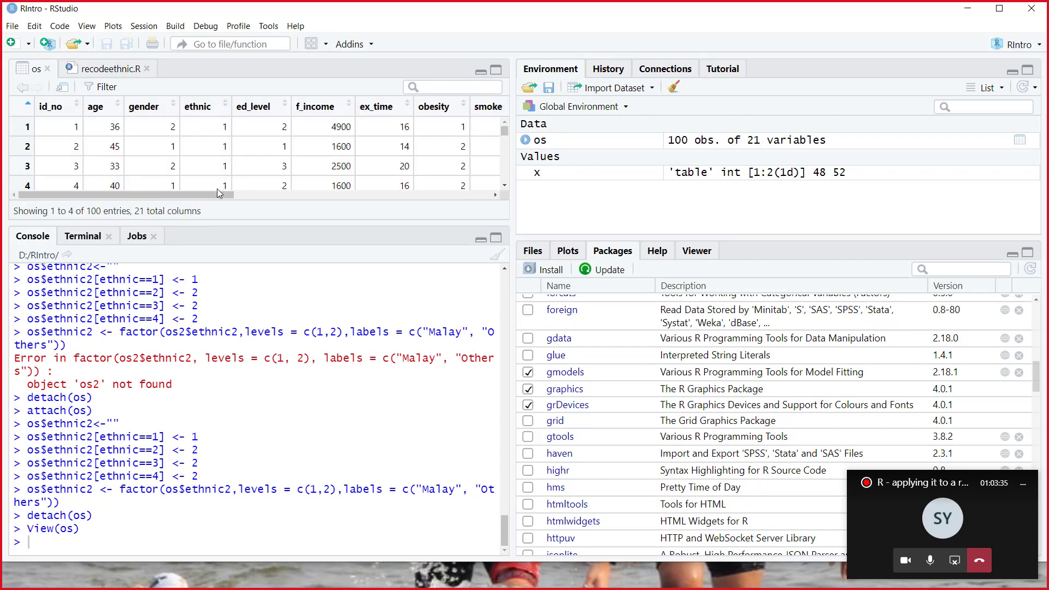
drag(219, 192, 508, 191)
click(483, 191)
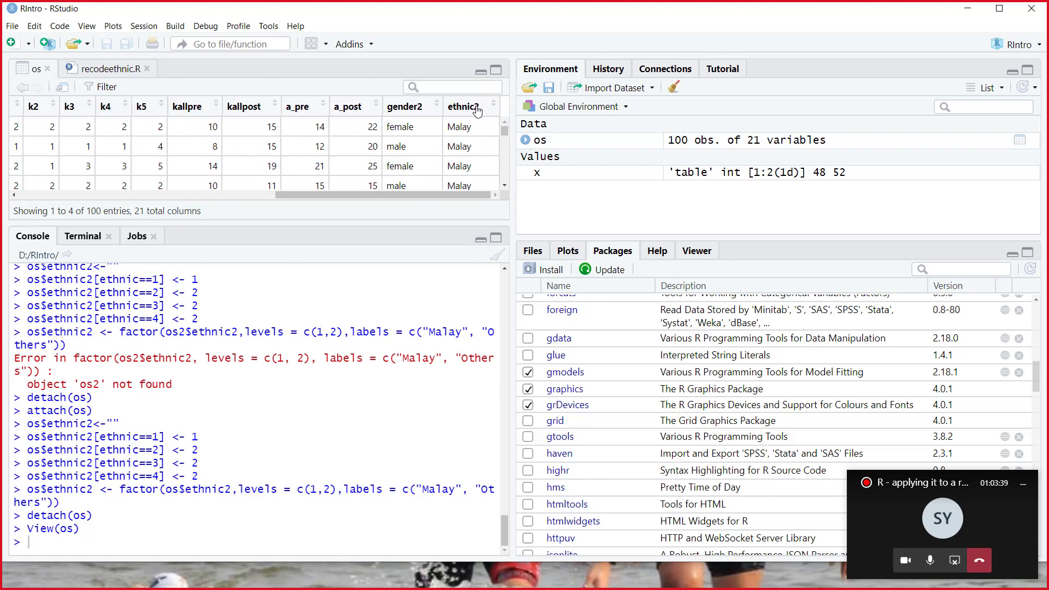
mouse_move(504, 130)
mouse_down()
mouse_move(506, 156)
mouse_move(505, 138)
mouse_up()
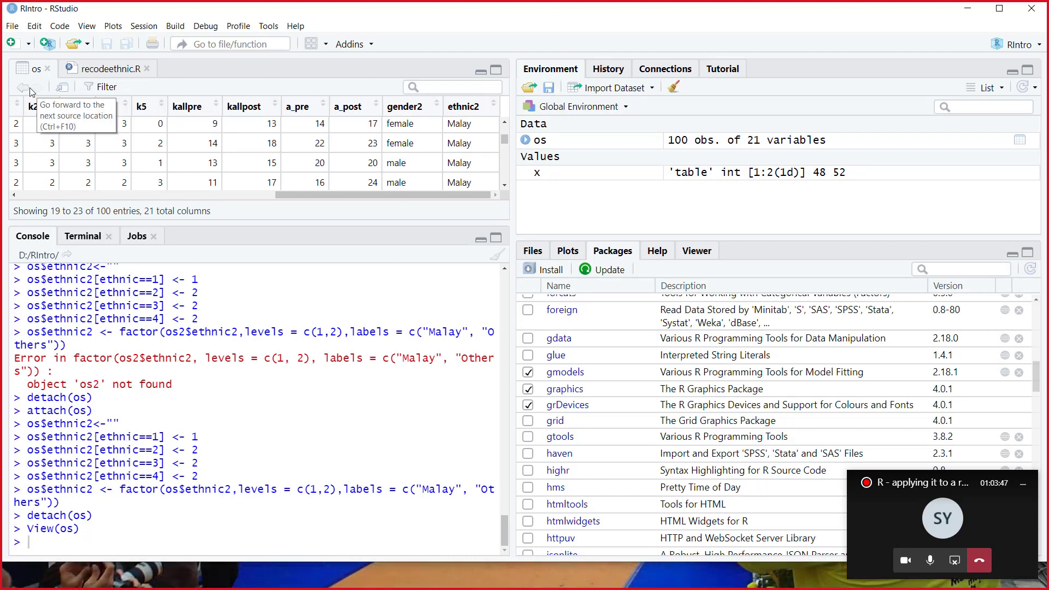
click(12, 26)
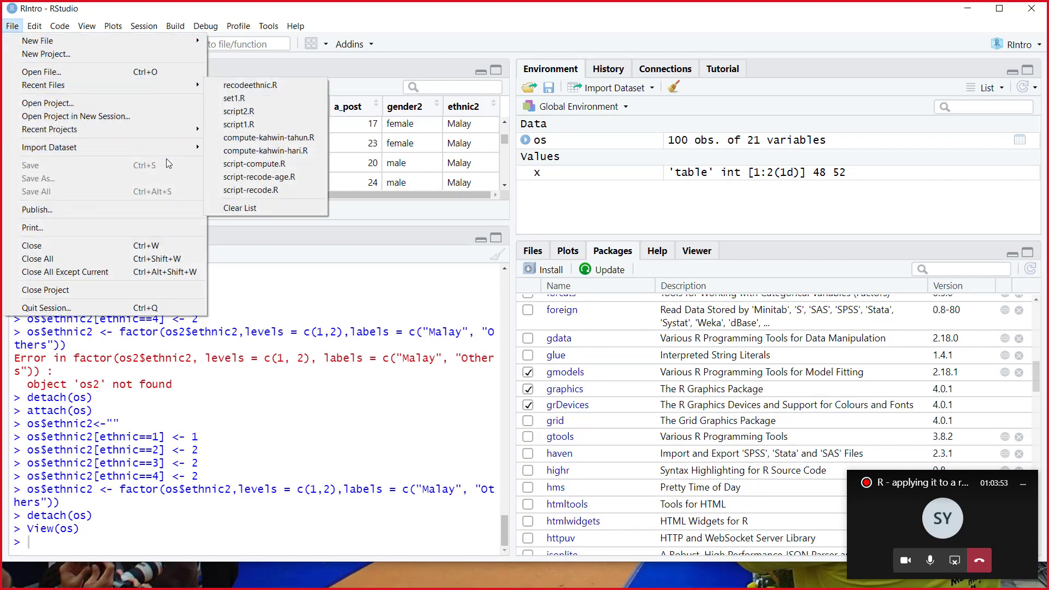
click(593, 2)
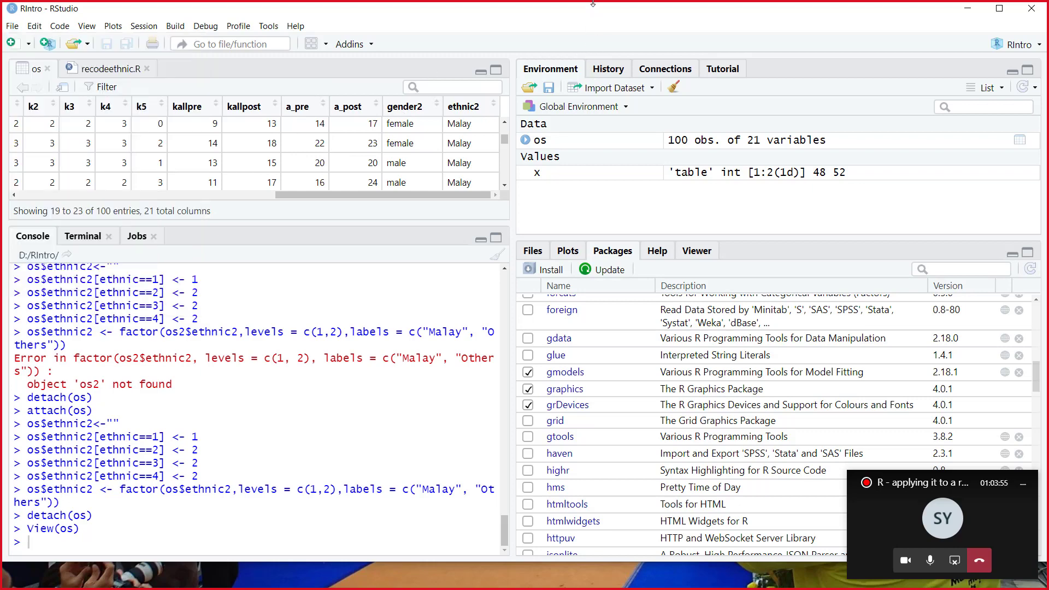
click(549, 89)
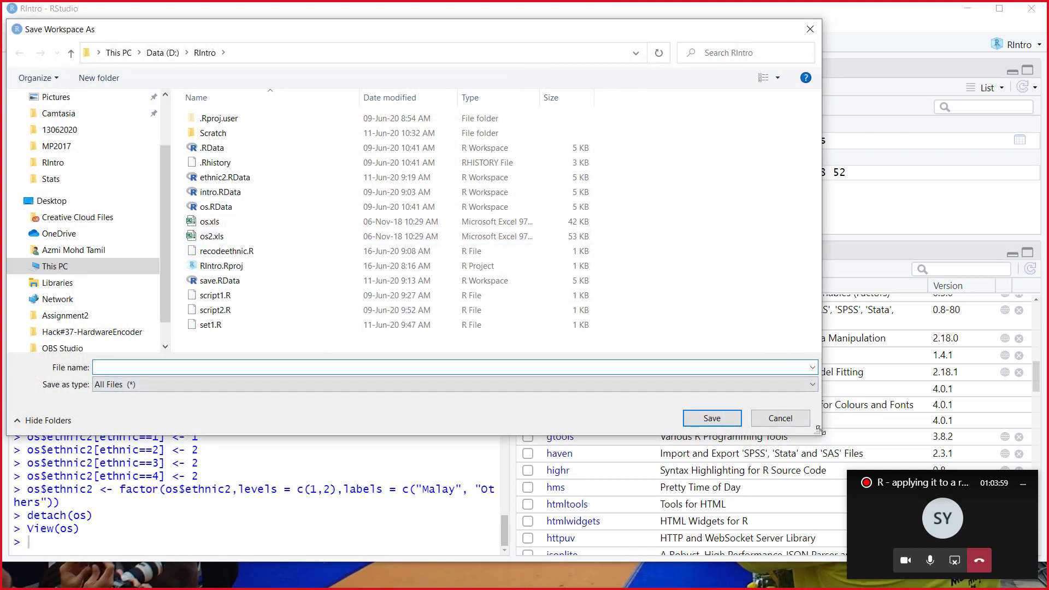
click(785, 420)
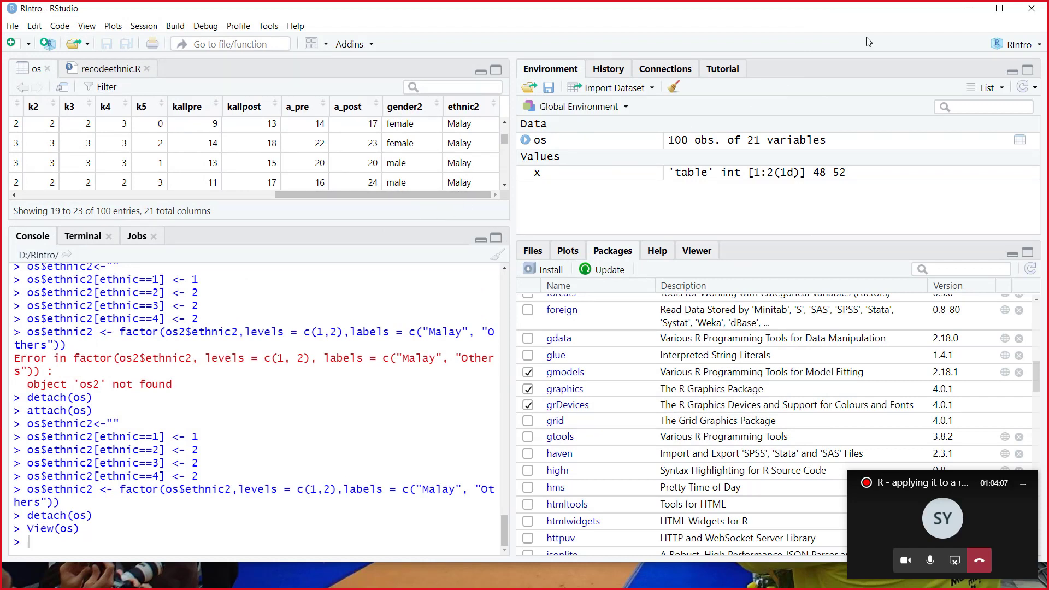
Switch to the chi-square PDF in Adobe Acrobat and copy the full CrossTable command for os$ethnic2 by os$obesity on page 13
click(971, 10)
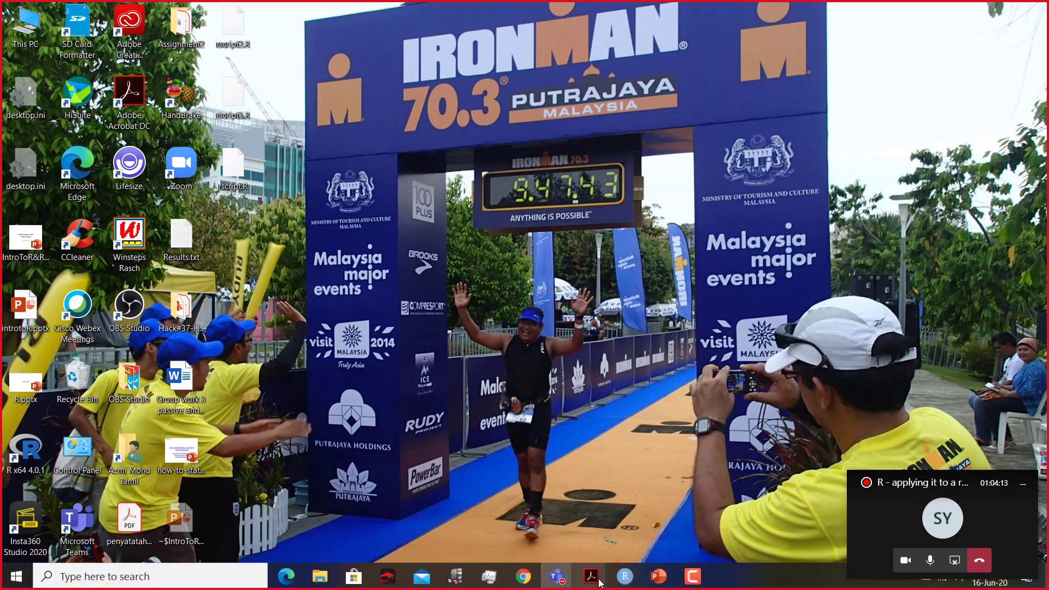
mouse_move(599, 583)
click(572, 522)
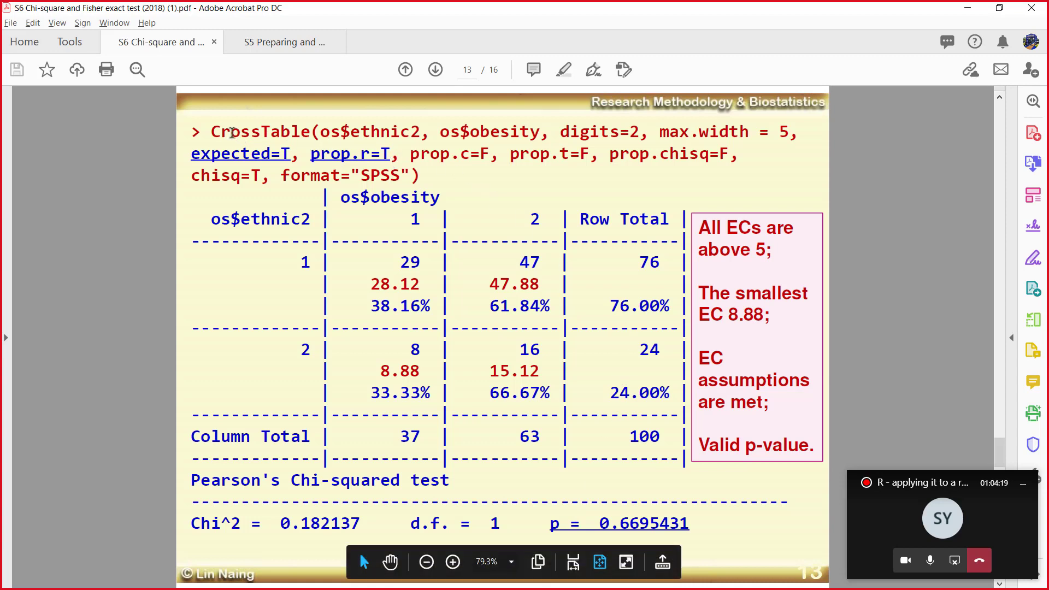
drag(210, 130, 432, 176)
key(ctrl+c)
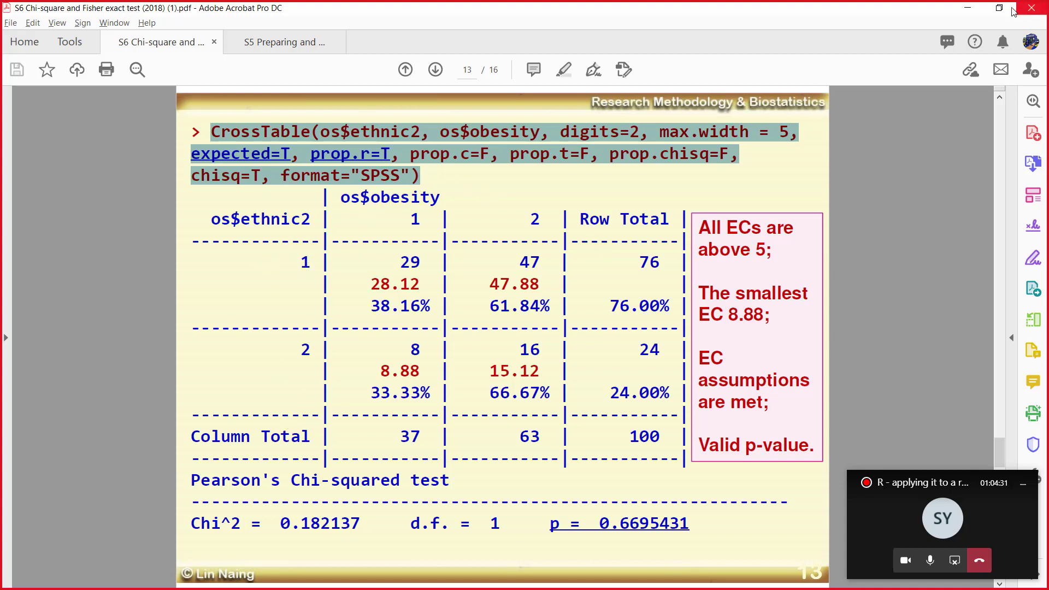
Switch from the PDF to RStudio and paste the copied CrossTable command for os$ethnic2 by os$obesity at the console prompt
click(967, 8)
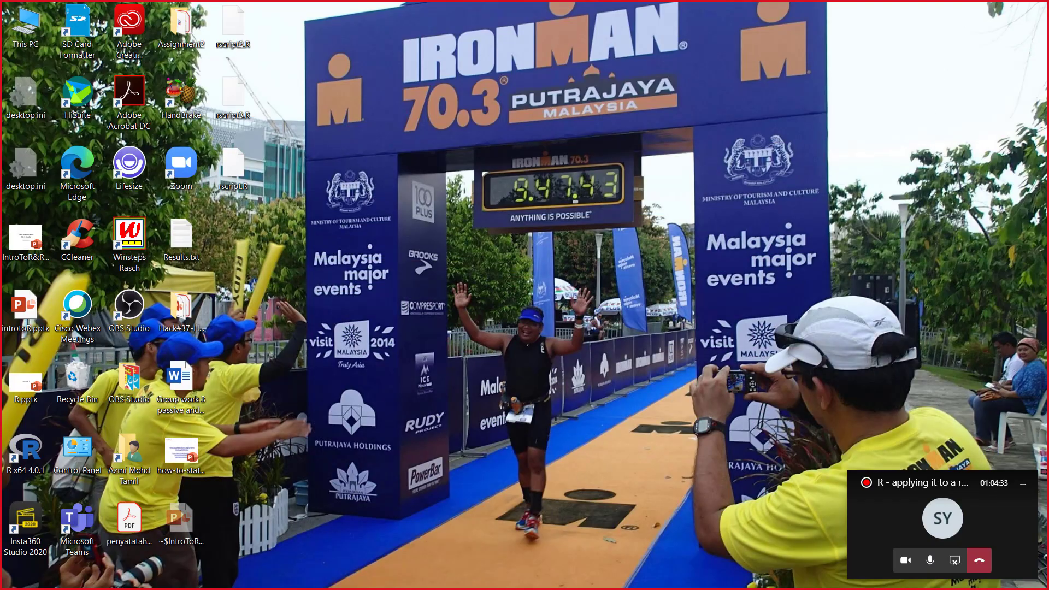
click(625, 576)
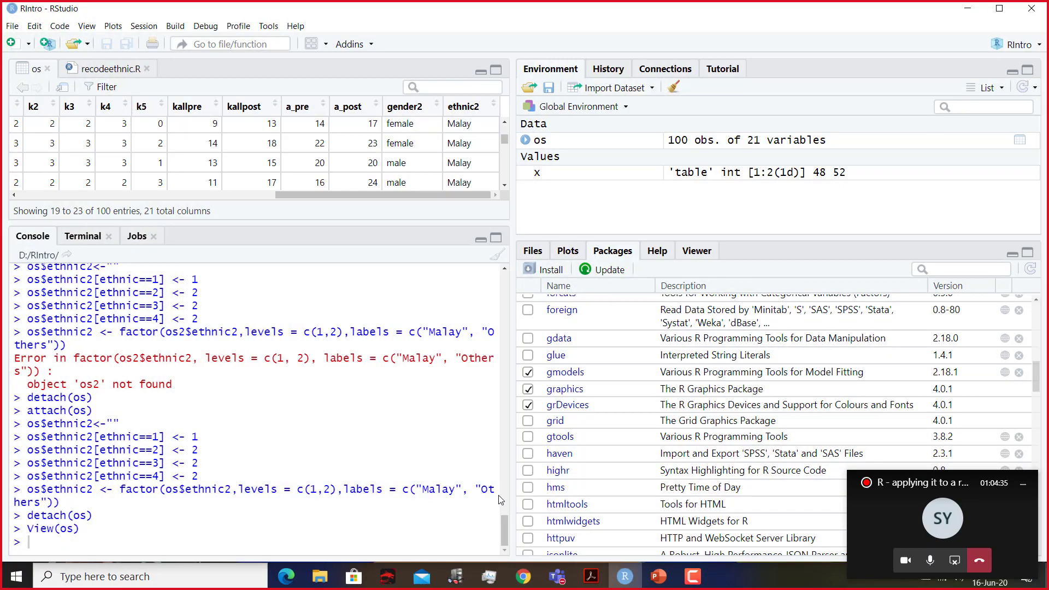
right_click(48, 546)
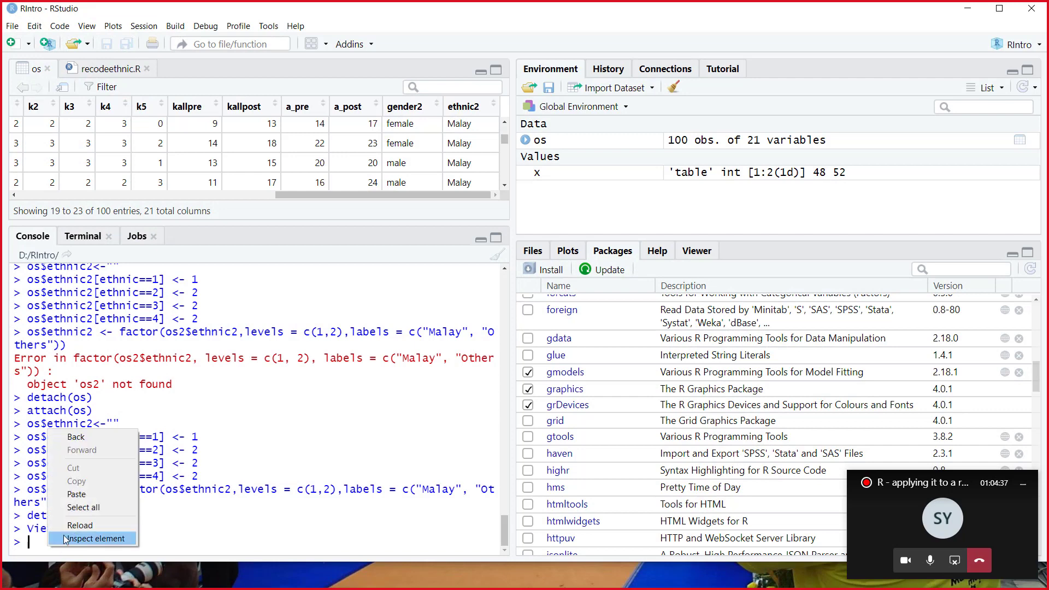
click(97, 493)
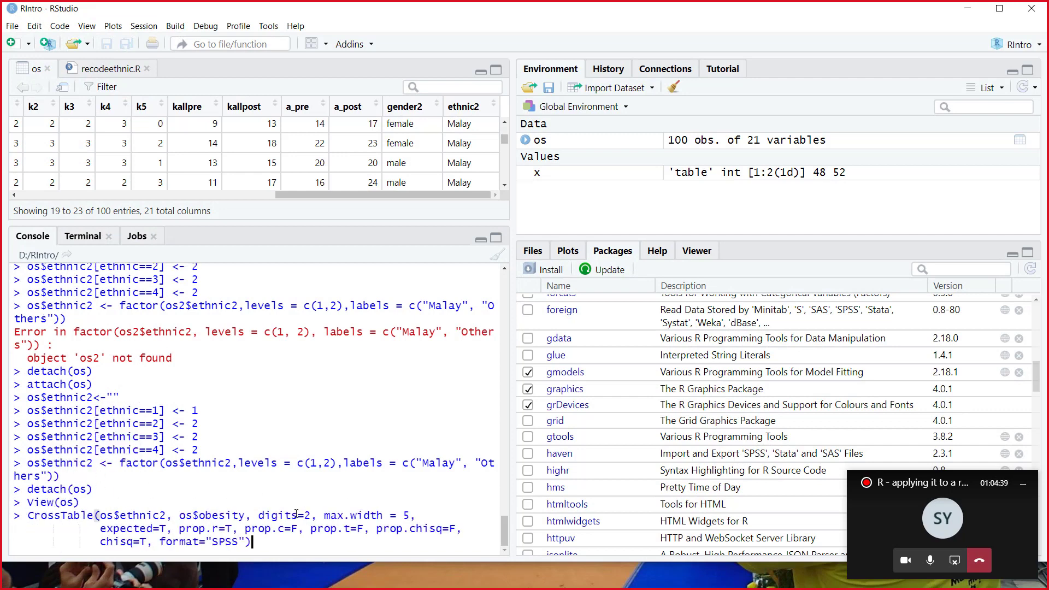
Join the pasted command's expected=T line onto its first line, directly after max.width = 5
click(102, 529)
key(BackSpace)
key(BackSpace)
key(BackSpace)
key(BackSpace)
key(BackSpace)
key(BackSpace)
key(BackSpace)
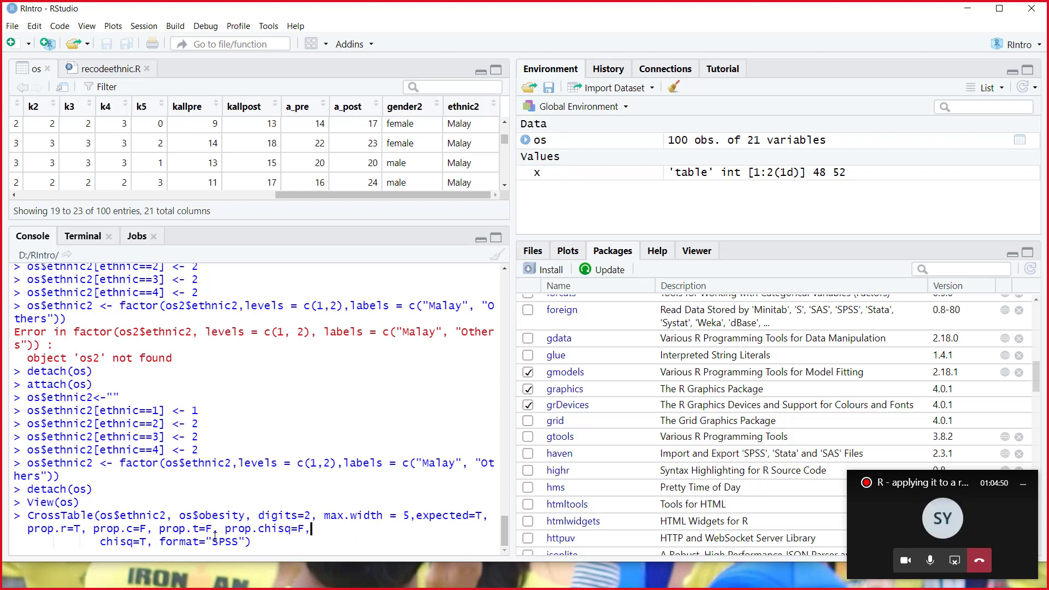
Remove the line break and extra spaces before chisq=T so it directly follows prop.chisq=F in the CrossTable command
key(Down)
key(Left)
key(Left)
key(Left)
key(Left)
key(Left)
key(Left)
key(Left)
key(Left)
key(Left)
key(Left)
key(Left)
key(Left)
key(Left)
key(Left)
key(Left)
key(Left)
key(Left)
key(Left)
key(Left)
key(BackSpace)
key(BackSpace)
key(BackSpace)
key(BackSpace)
key(BackSpace)
key(BackSpace)
key(BackSpace)
key(BackSpace)
key(BackSpace)
key(BackSpace)
key(BackSpace)
key(BackSpace)
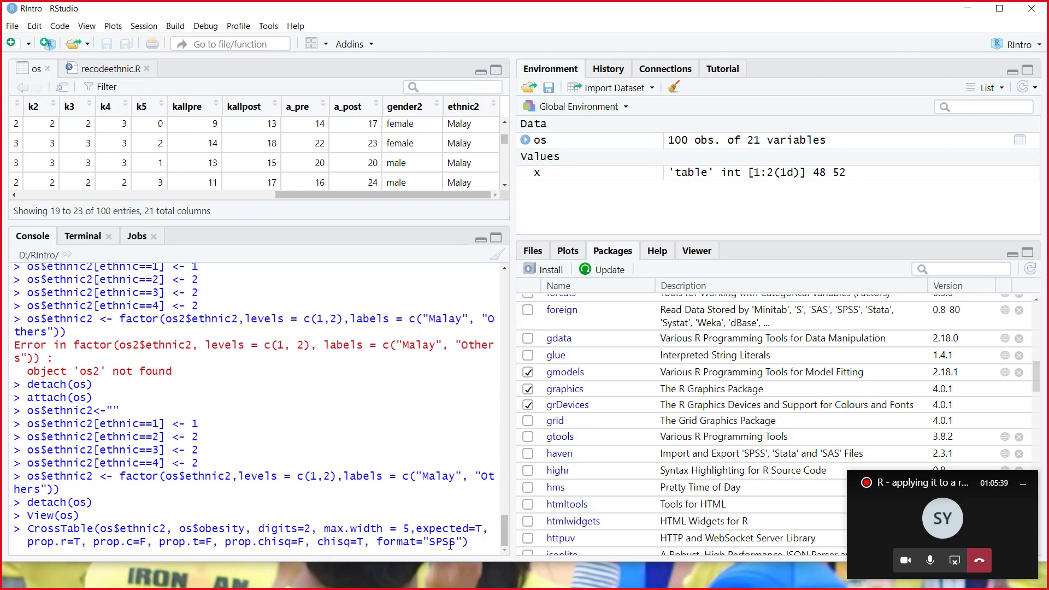
Run the cleaned CrossTable command and review the ethnic2 by obesity table and its chi-square statistics
click(486, 542)
key(Return)
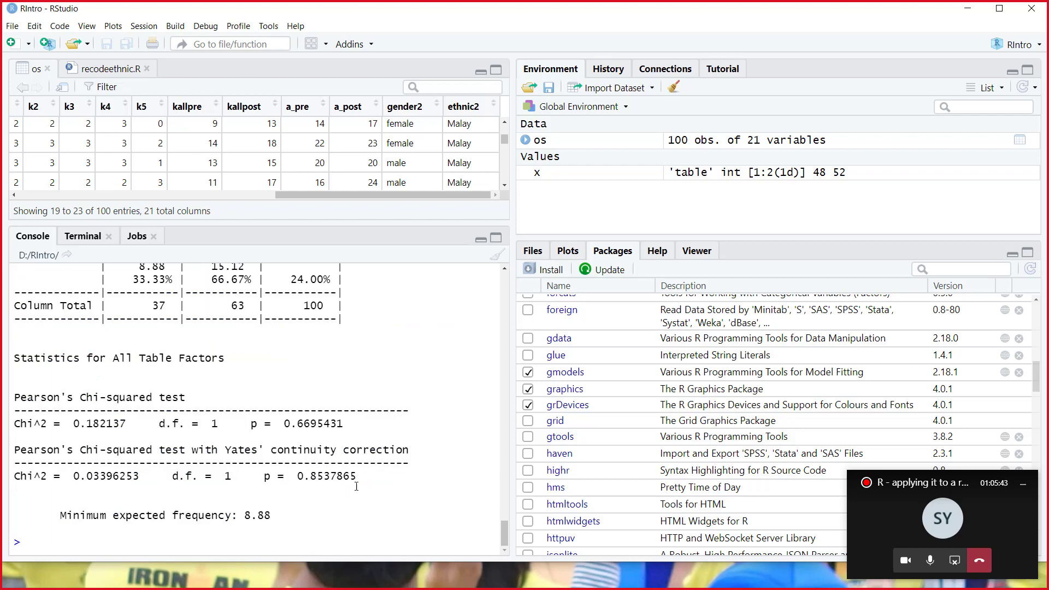
scroll(356, 486, up, 5)
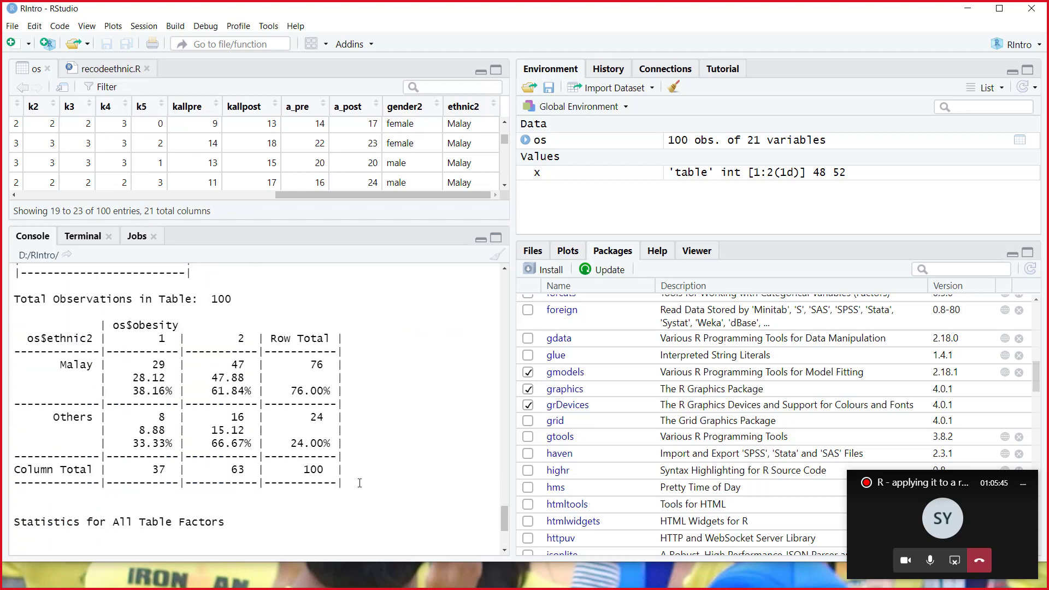
scroll(360, 483, up, 1)
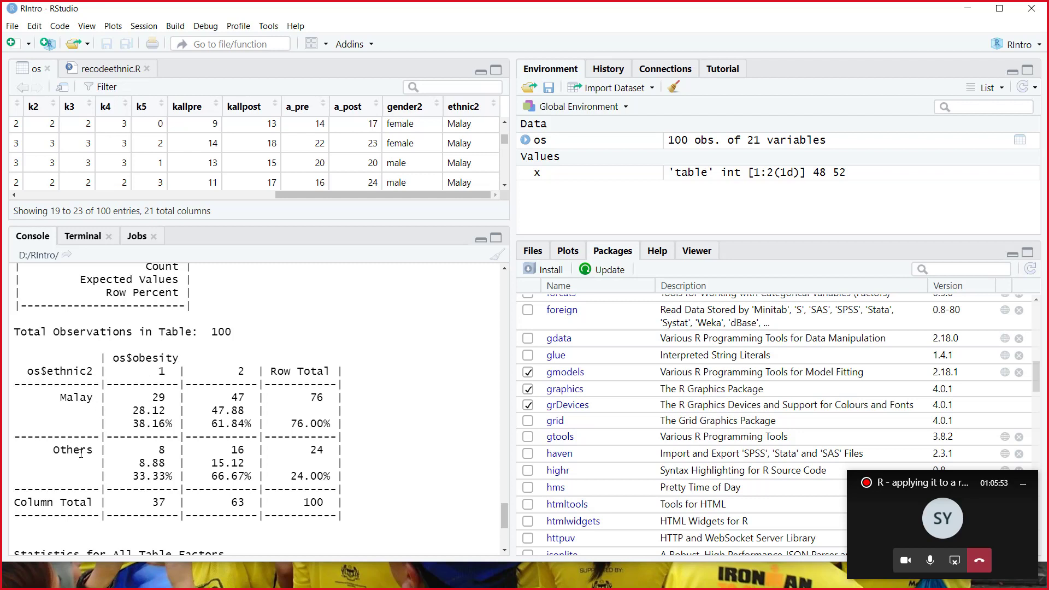
scroll(343, 448, down, 2)
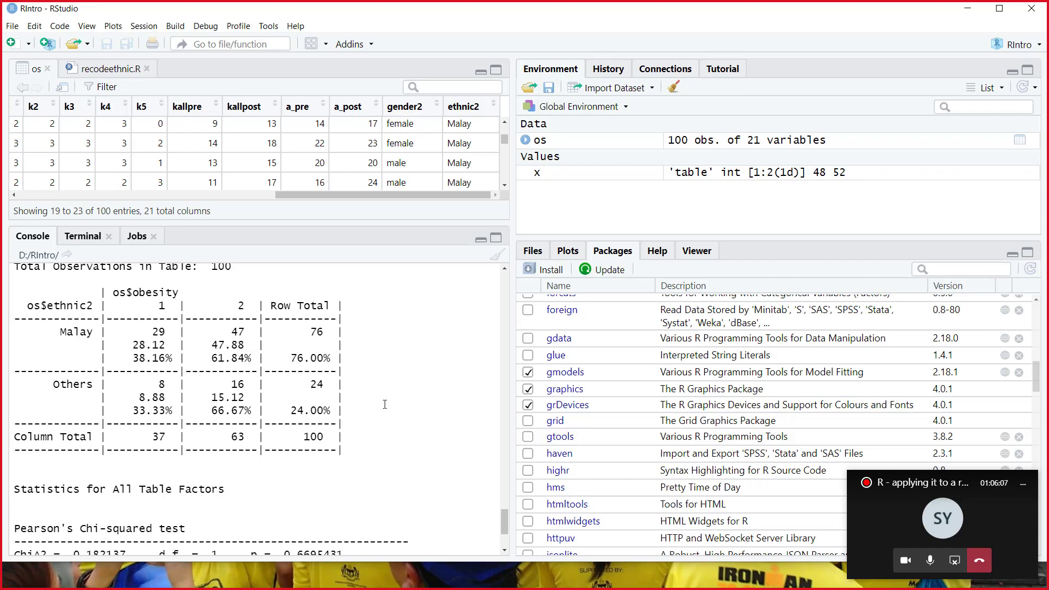
scroll(385, 404, down, 3)
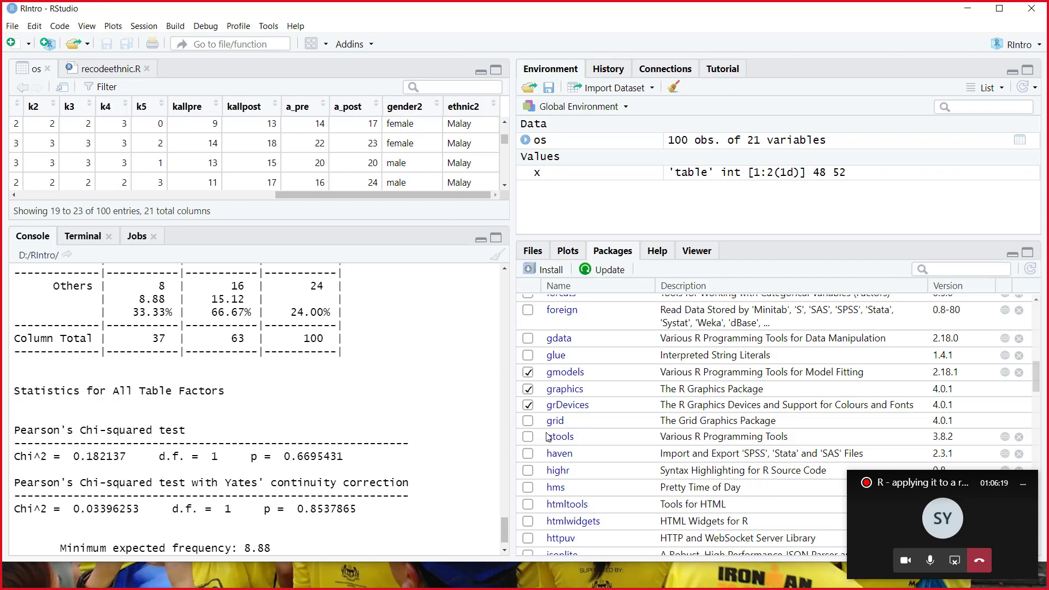
Stop presenting in the Microsoft Teams meeting and open the meeting chat
click(955, 561)
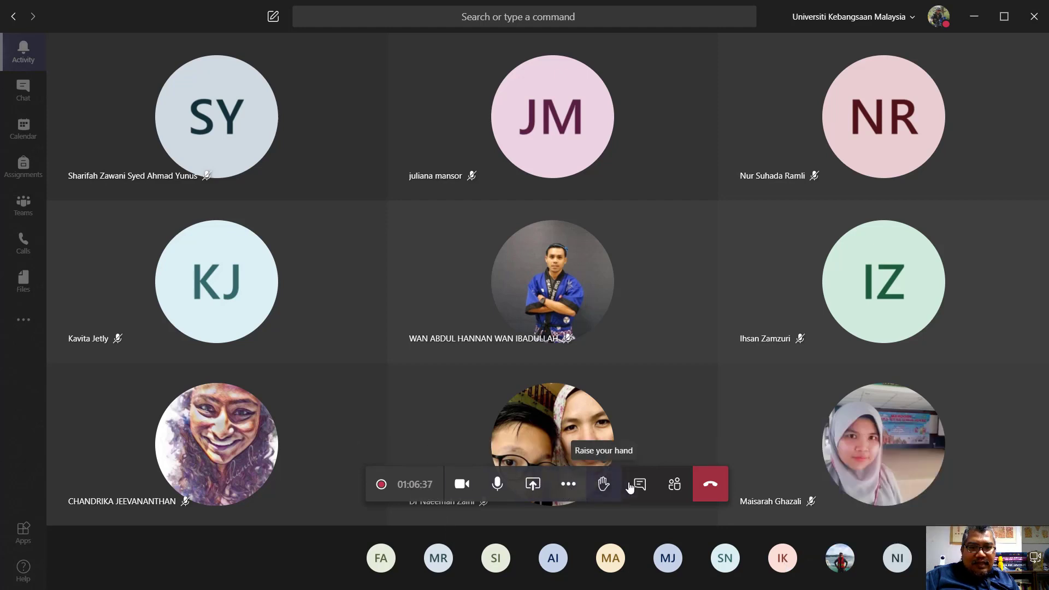
click(974, 17)
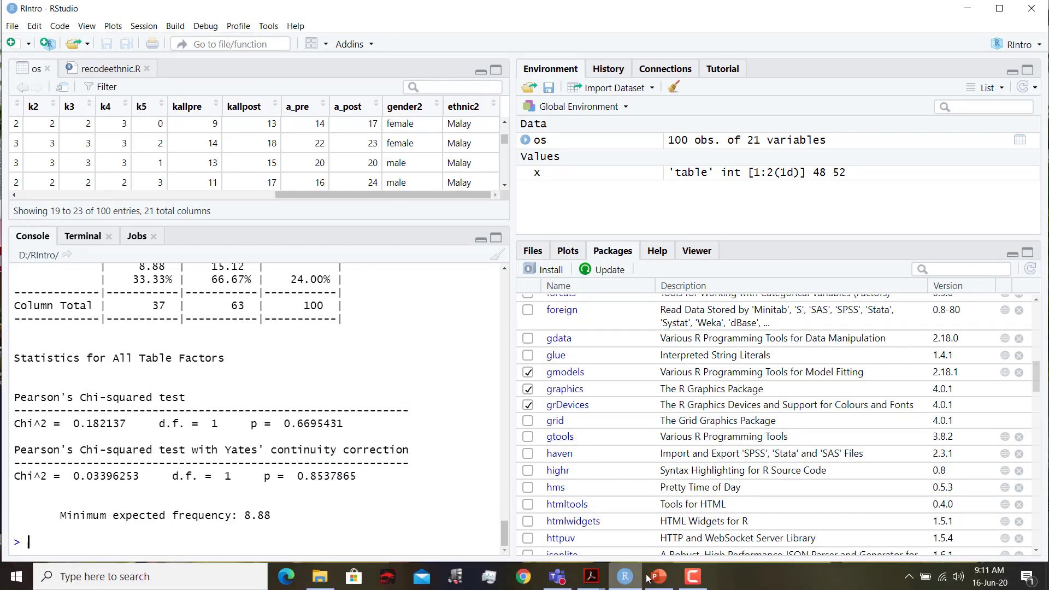
click(557, 576)
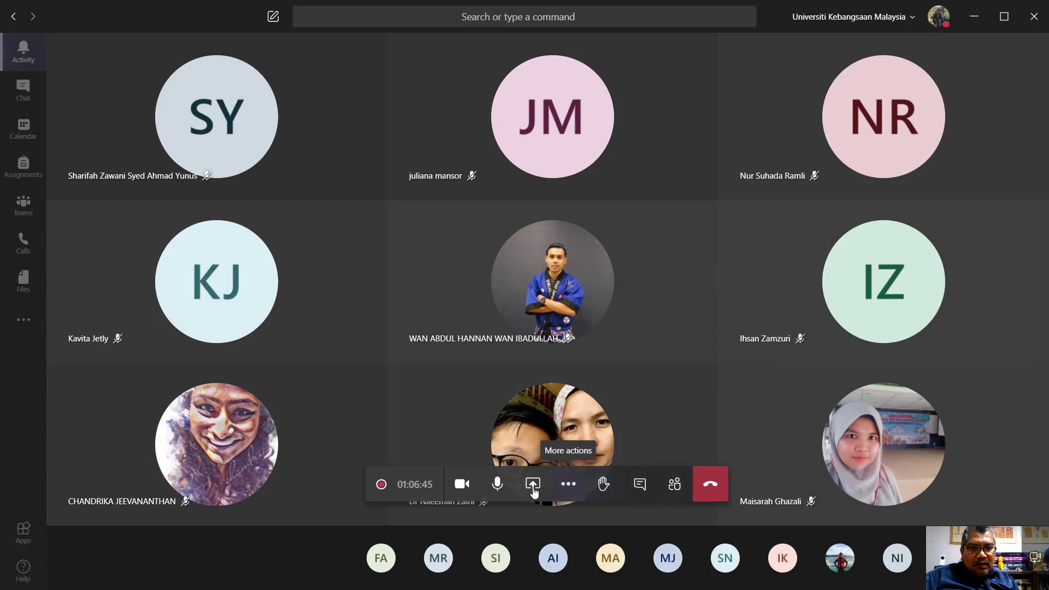
click(640, 485)
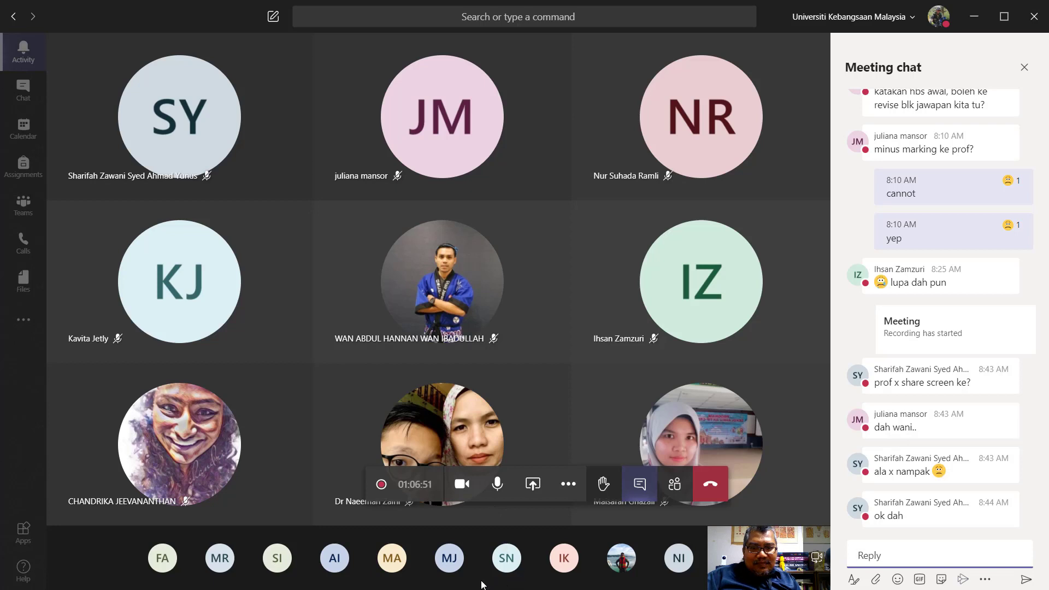
Share the Screen #1 desktop in the Teams meeting
mouse_move(449, 565)
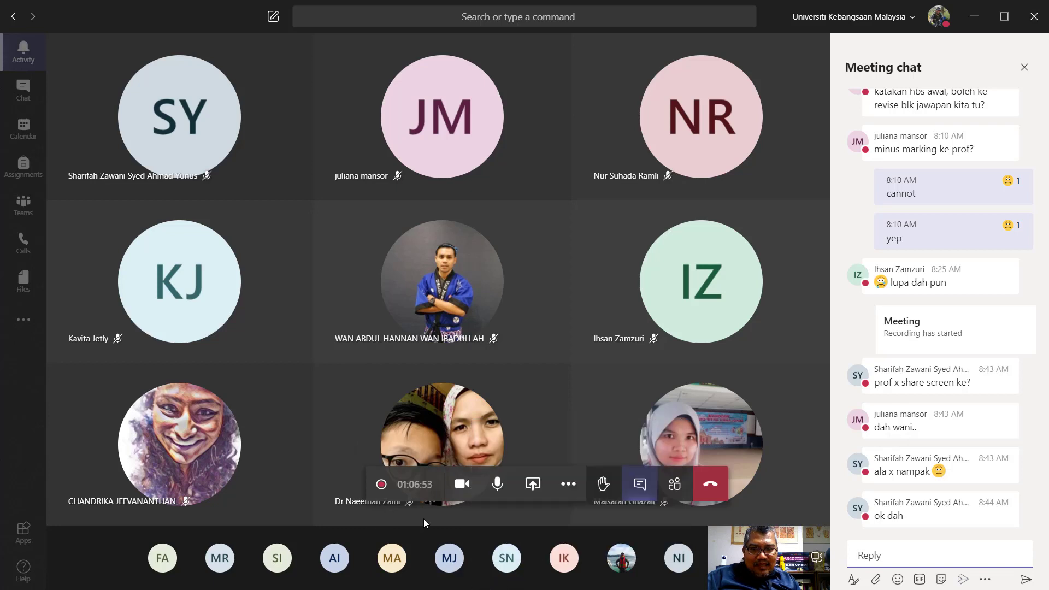
click(534, 484)
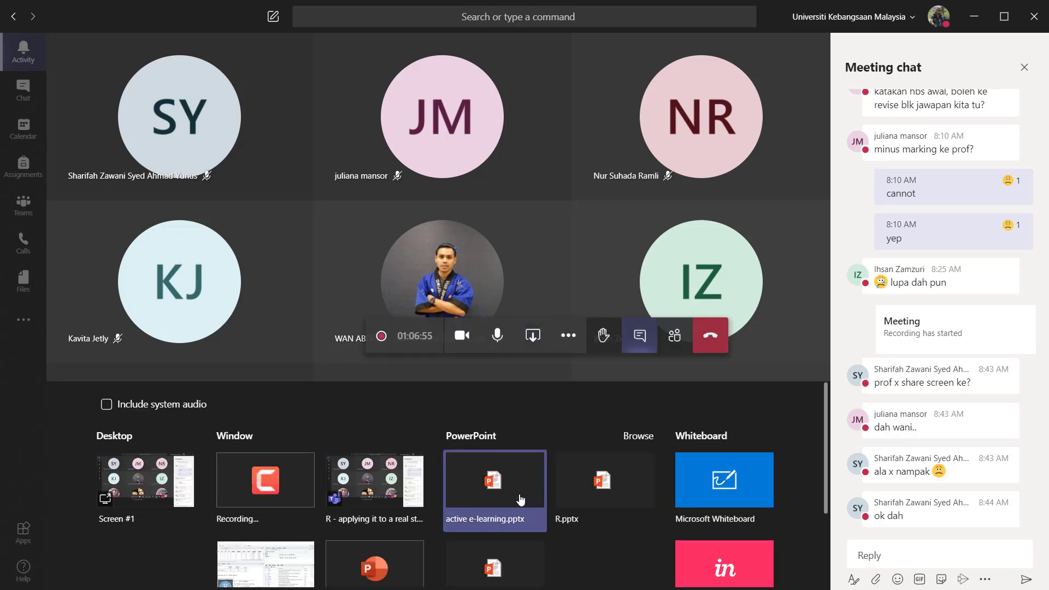
click(146, 486)
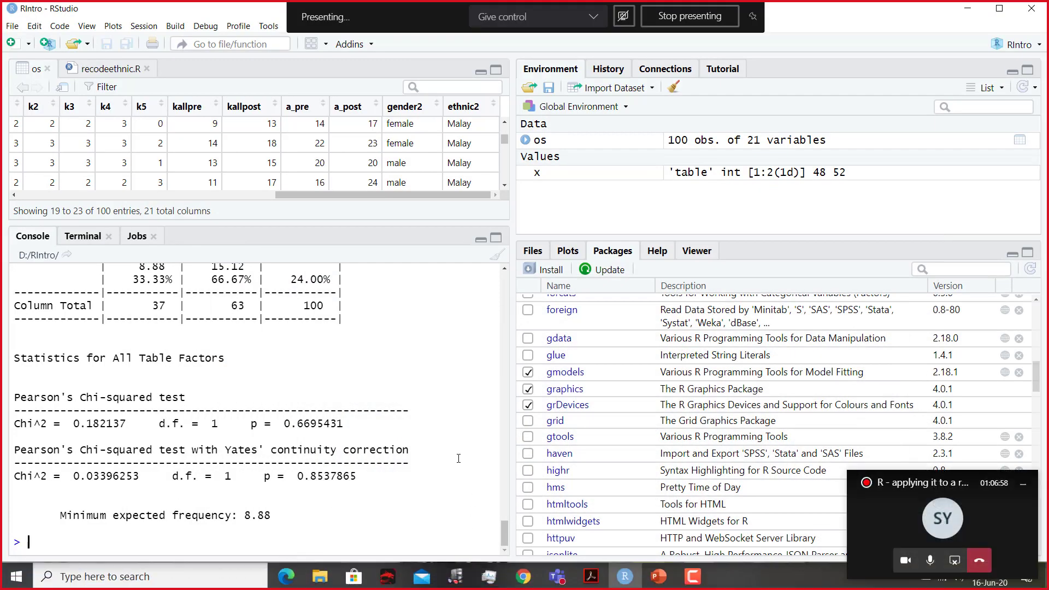
Switch to the chi-square PDF in Adobe Acrobat and examine the ethnicity reporting table on page 14 and the Fisher's exact test command on page 15
mouse_move(610, 589)
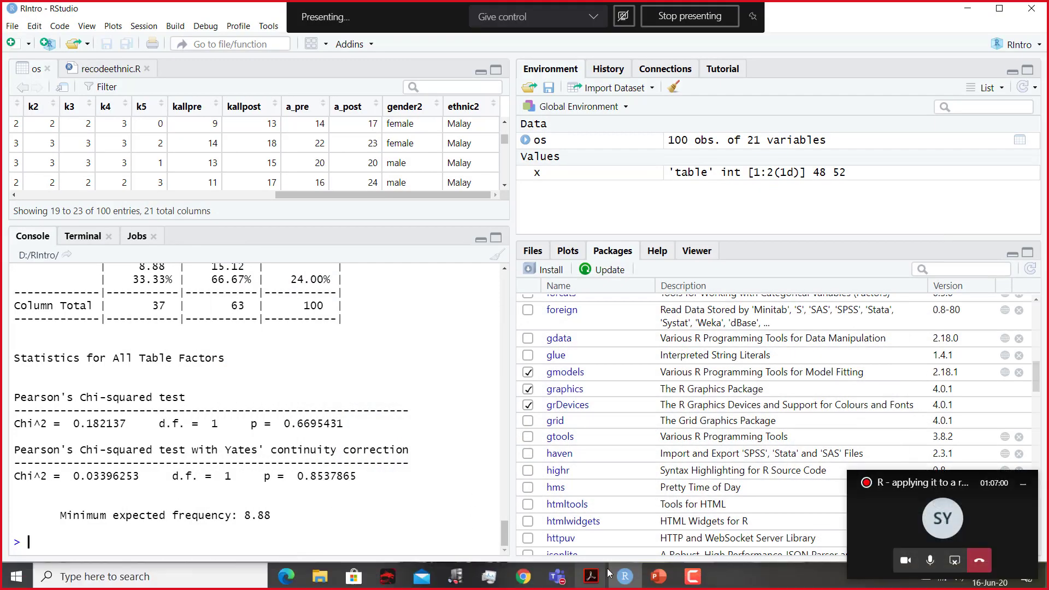
mouse_move(640, 577)
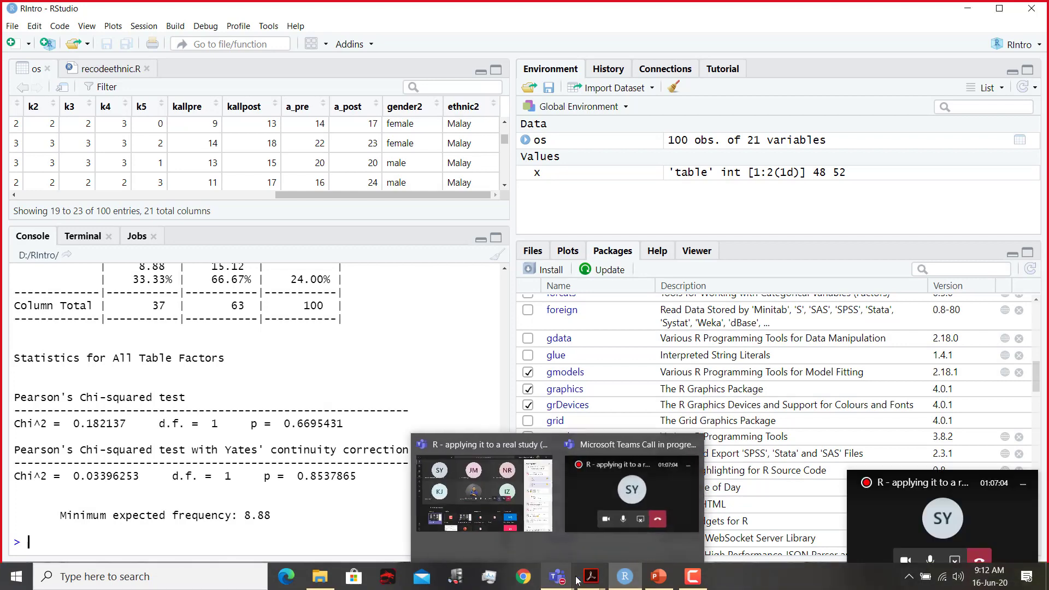
mouse_move(559, 579)
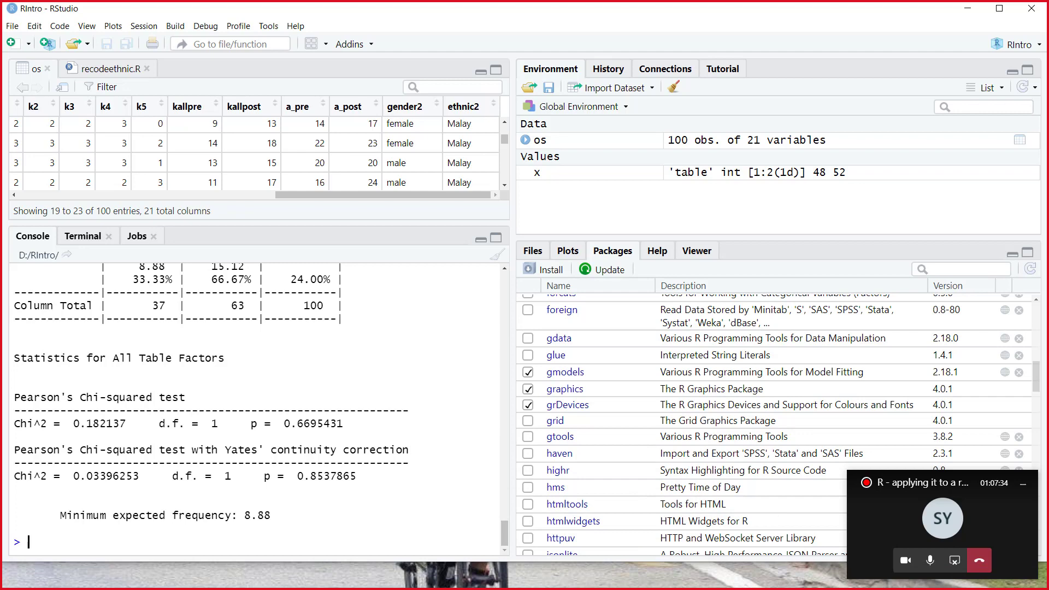
mouse_move(489, 588)
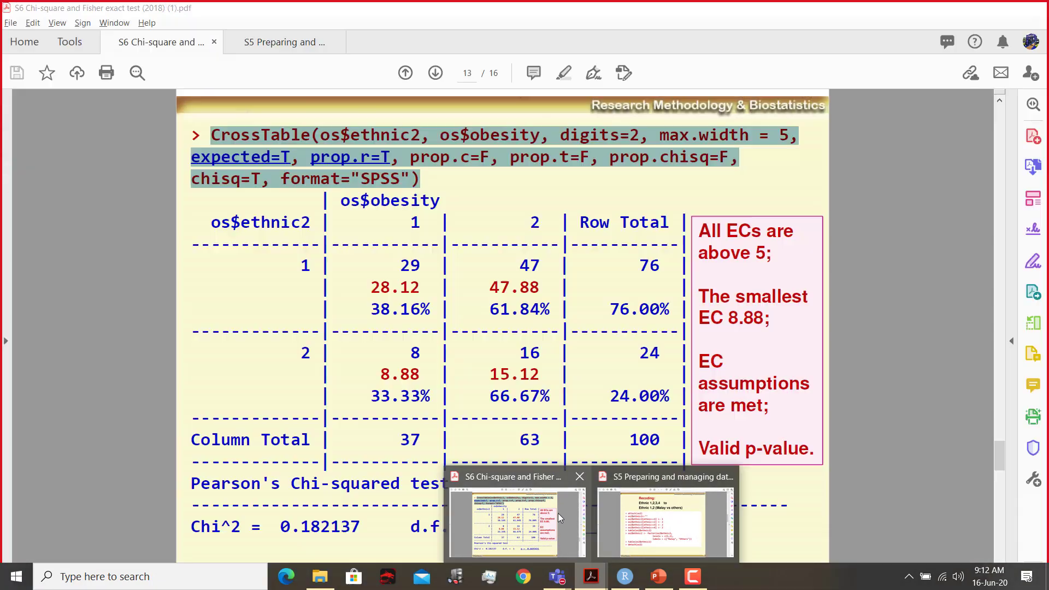
click(559, 513)
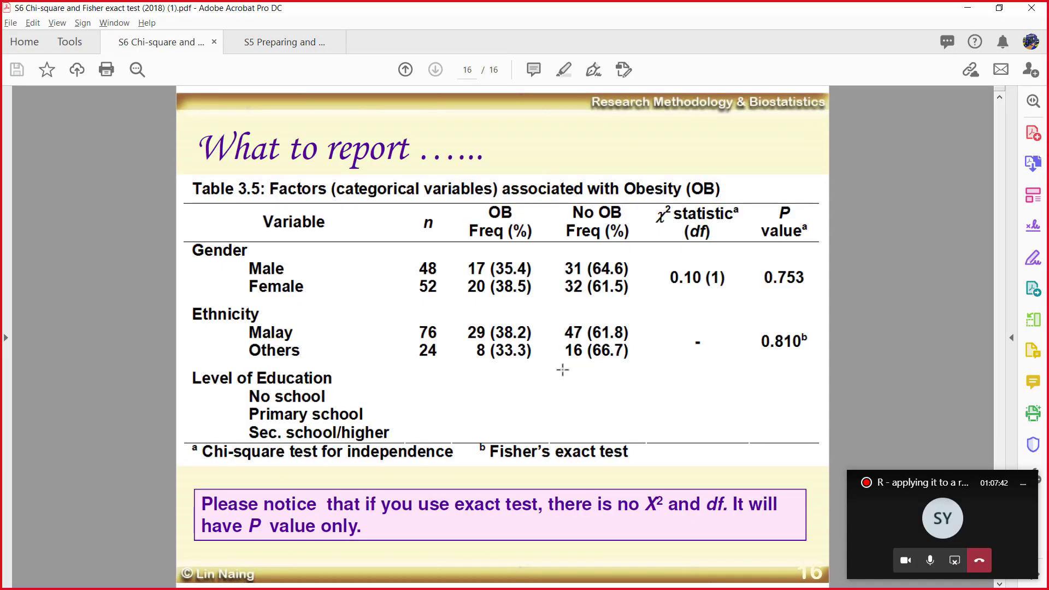
scroll(563, 370, up, 1)
scroll(563, 370, up, 1)
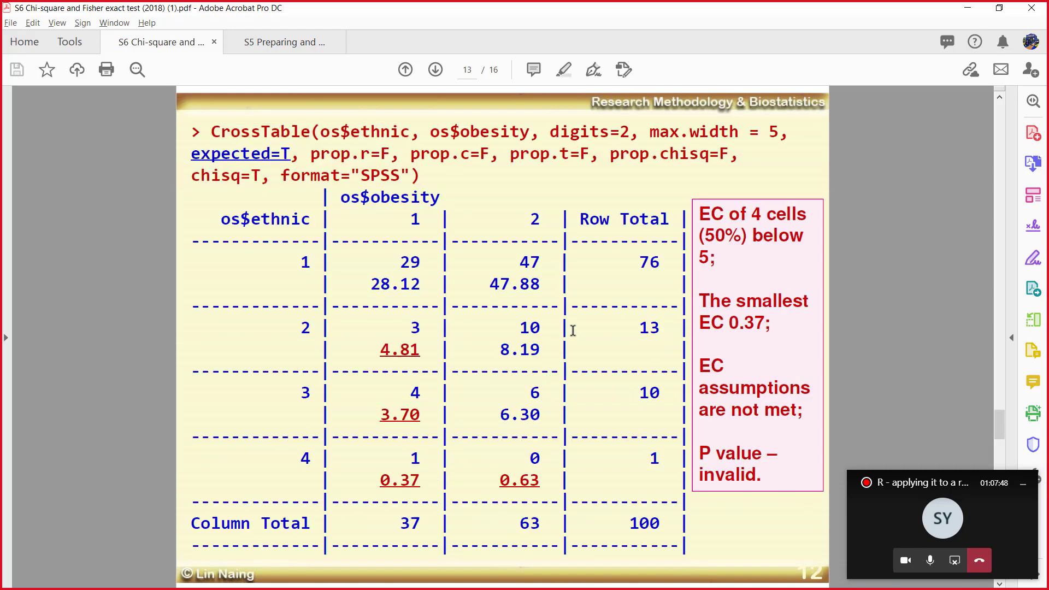
scroll(573, 330, up, 1)
scroll(572, 331, down, 1)
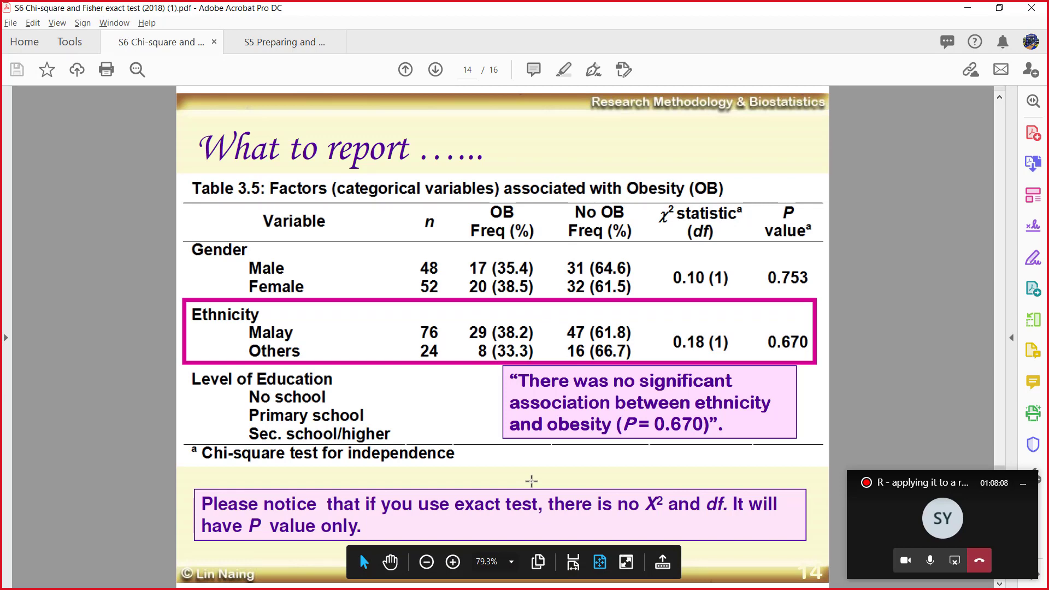
scroll(531, 481, down, 1)
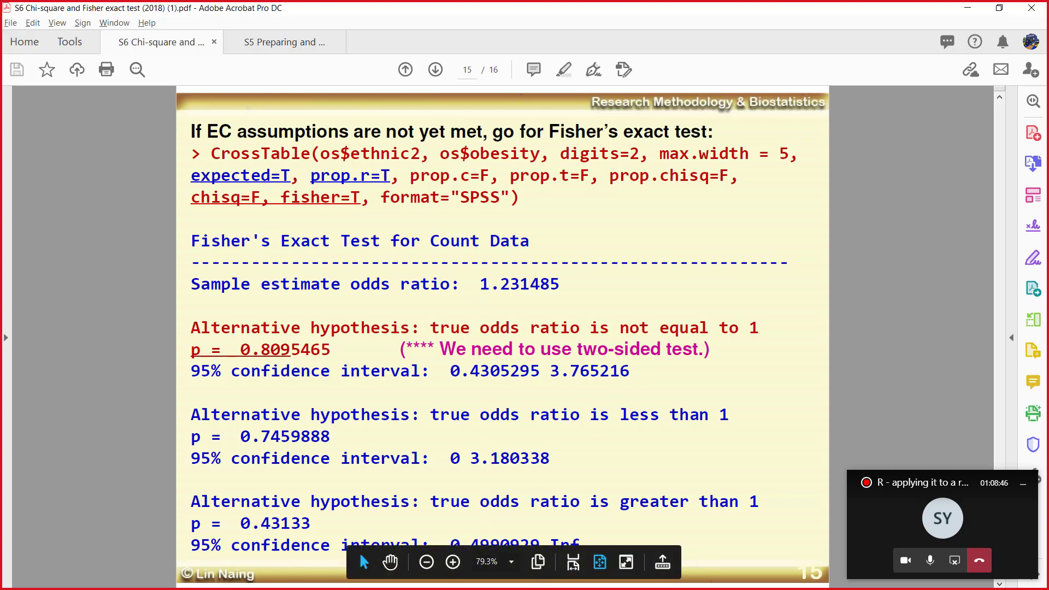
Return to RStudio, recall the last CrossTable command, and change its chisq argument to F
click(968, 9)
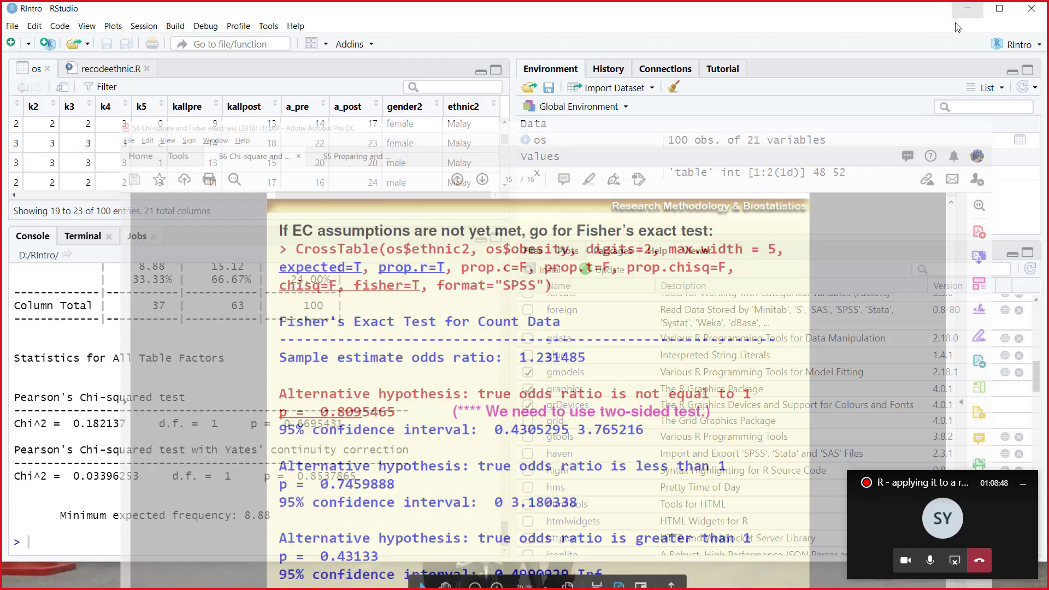
text(CrossTable(os$ethnic2, os$obesity, digits=2, max.width = 5,expected=T, prop.r=T, prop.c=F, prop.t=F, prop.chisq=F, chisq=T, format="SPSS"))
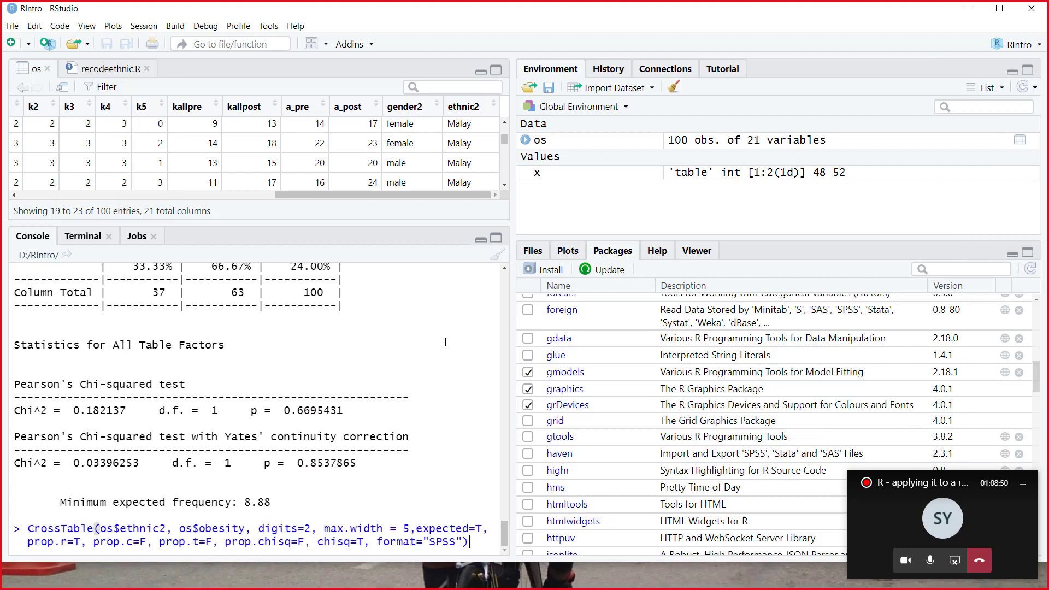
click(363, 542)
key(BackSpace)
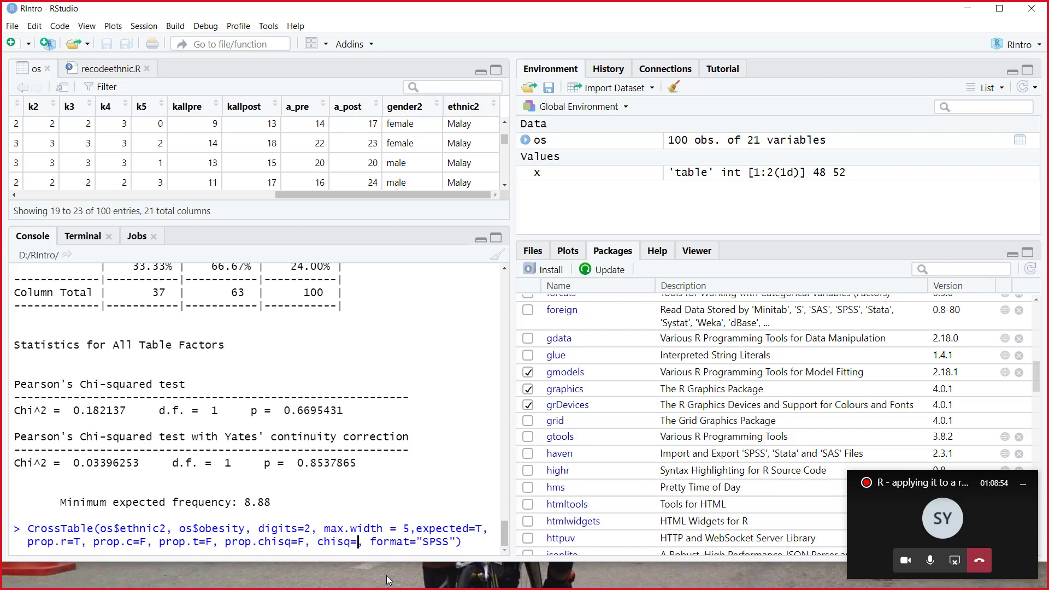
text(F,)
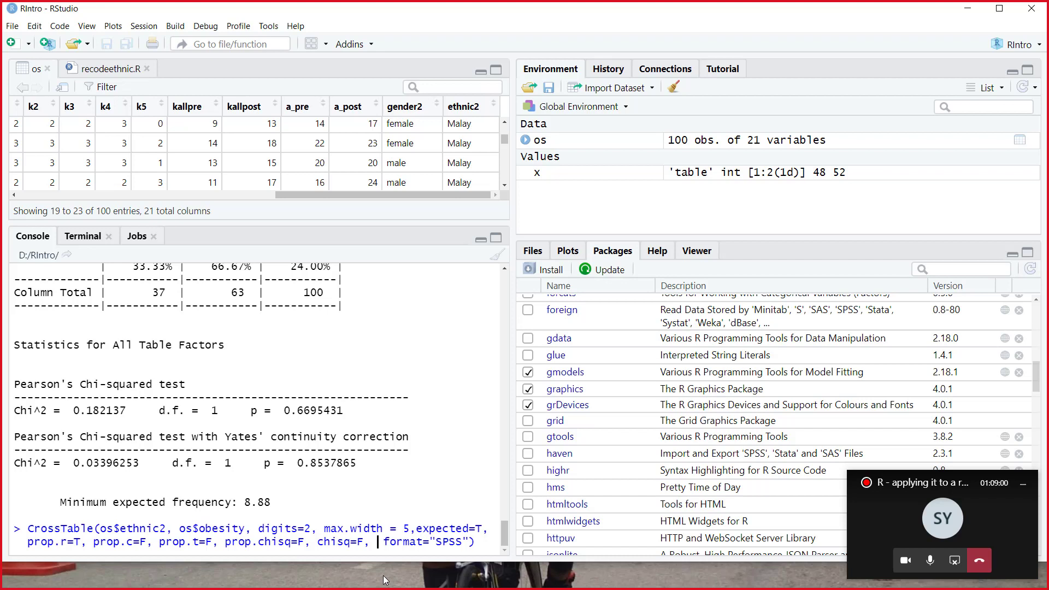
Add fisher=T before format="SPSS" in the CrossTable command and run it for Fisher's exact test
text( fis)
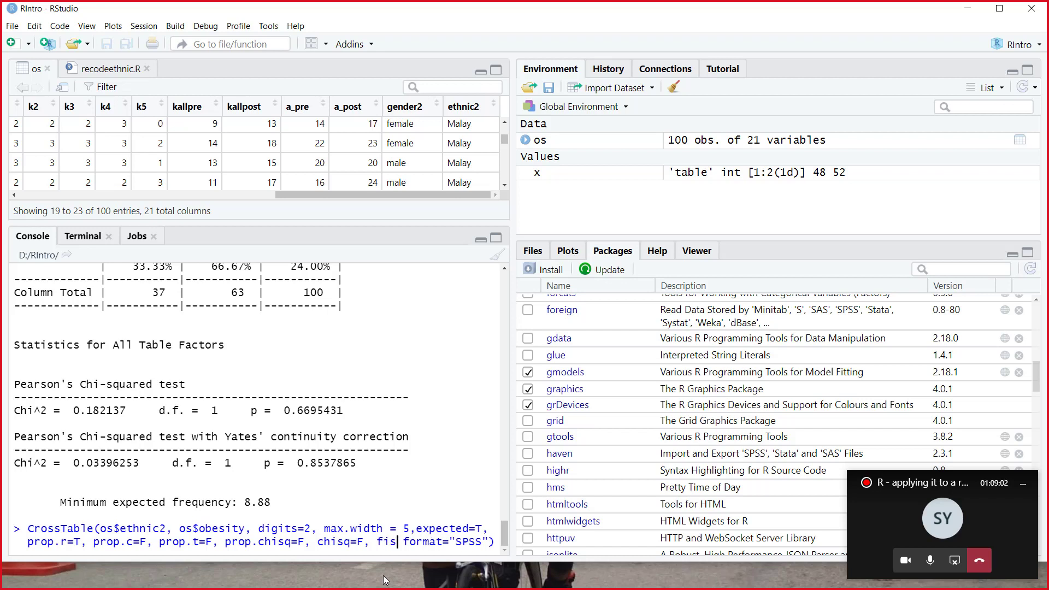
text(her)
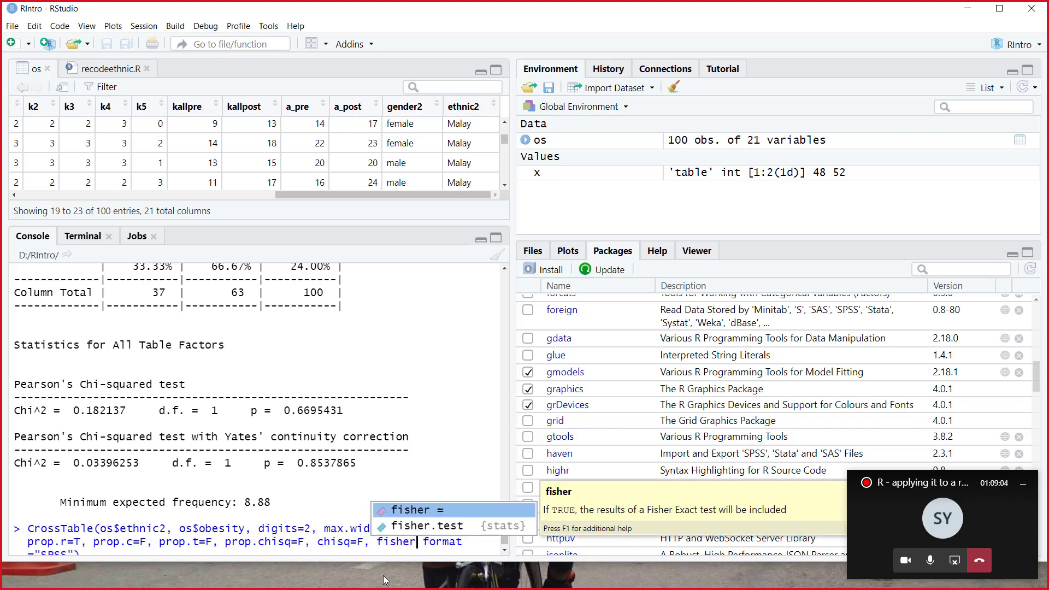
text(=)
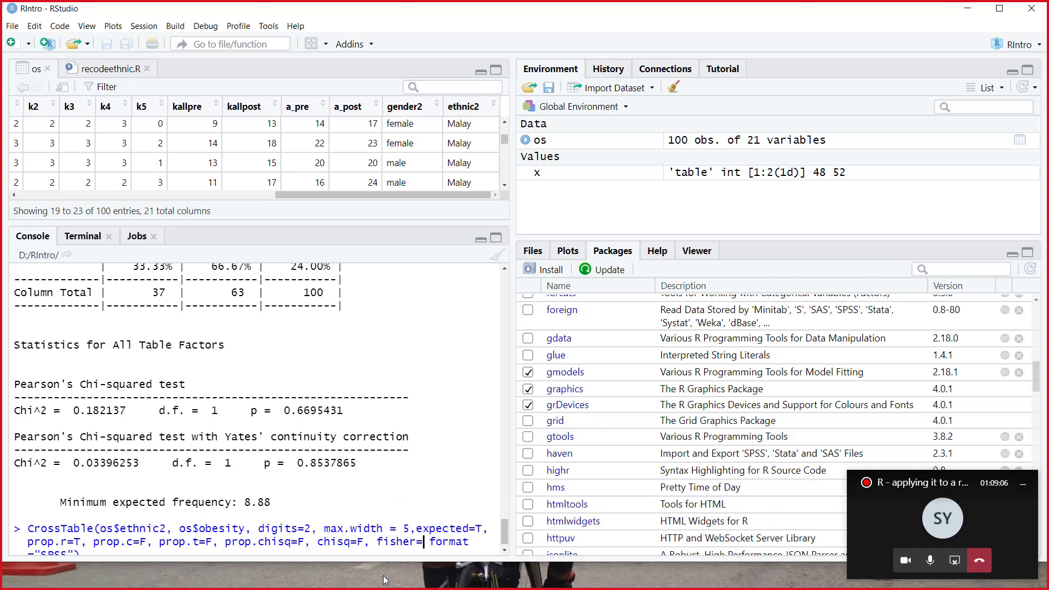
text(T,)
scroll(262, 490, down, 1)
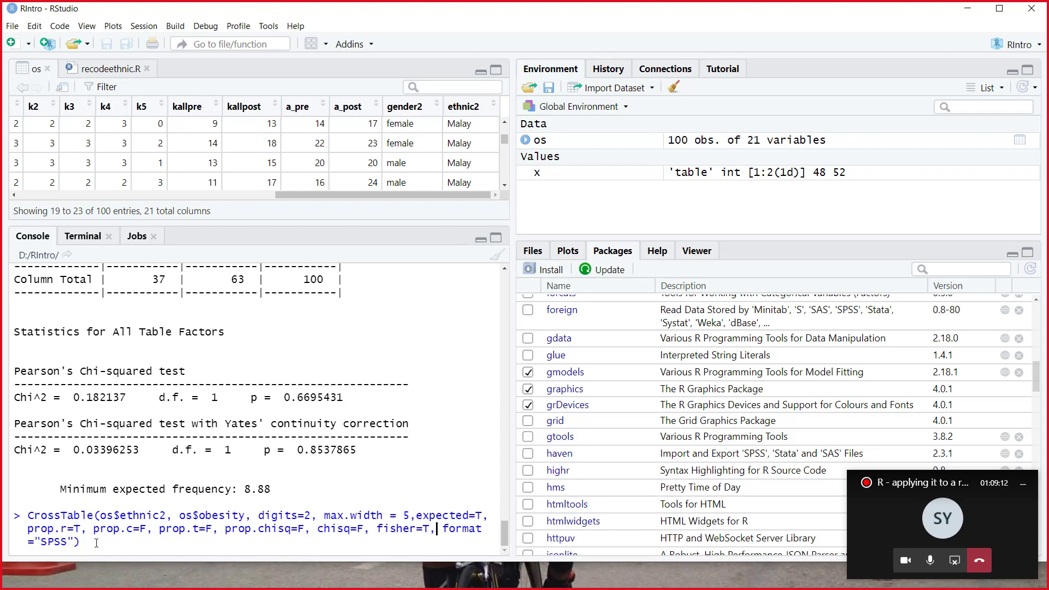
click(140, 540)
key(Return)
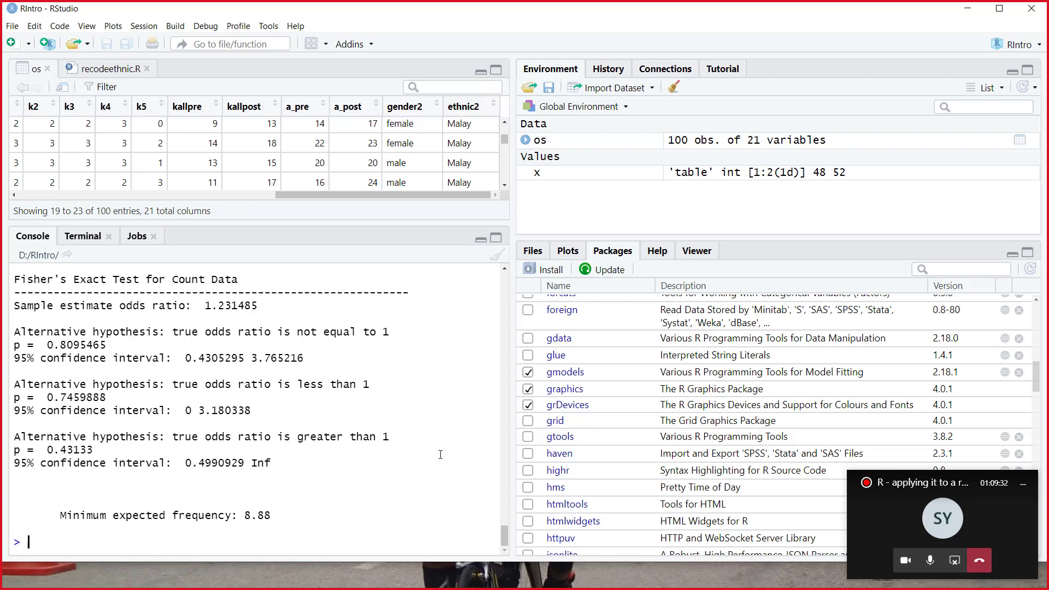
Examine the chi-square and Fisher's exact test results of the CrossTable output in the console
scroll(394, 405, up, 1)
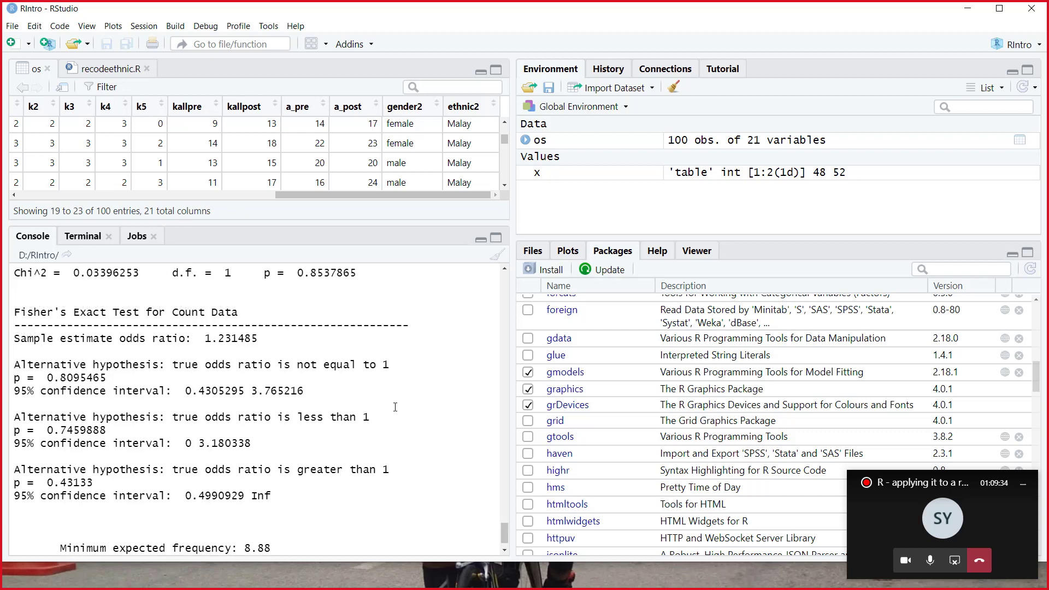
scroll(395, 410, up, 1)
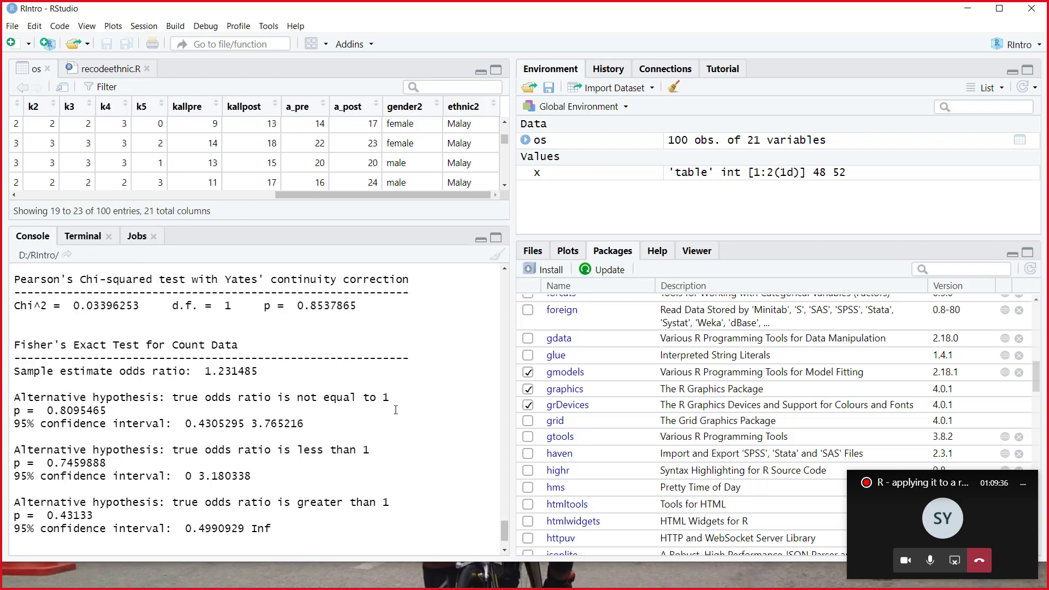
scroll(396, 410, up, 1)
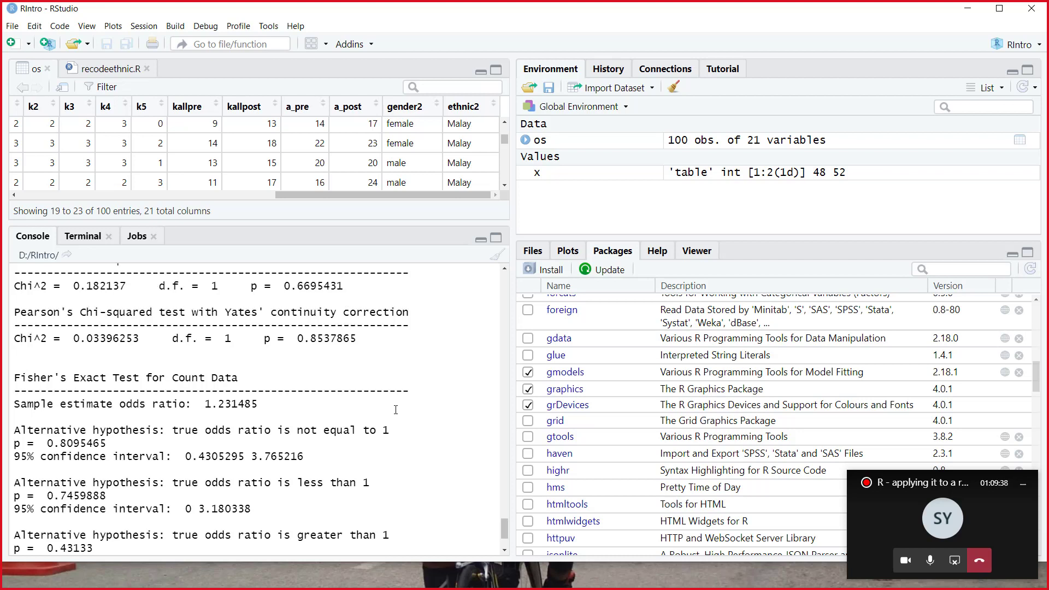
scroll(396, 410, up, 1)
scroll(395, 410, up, 1)
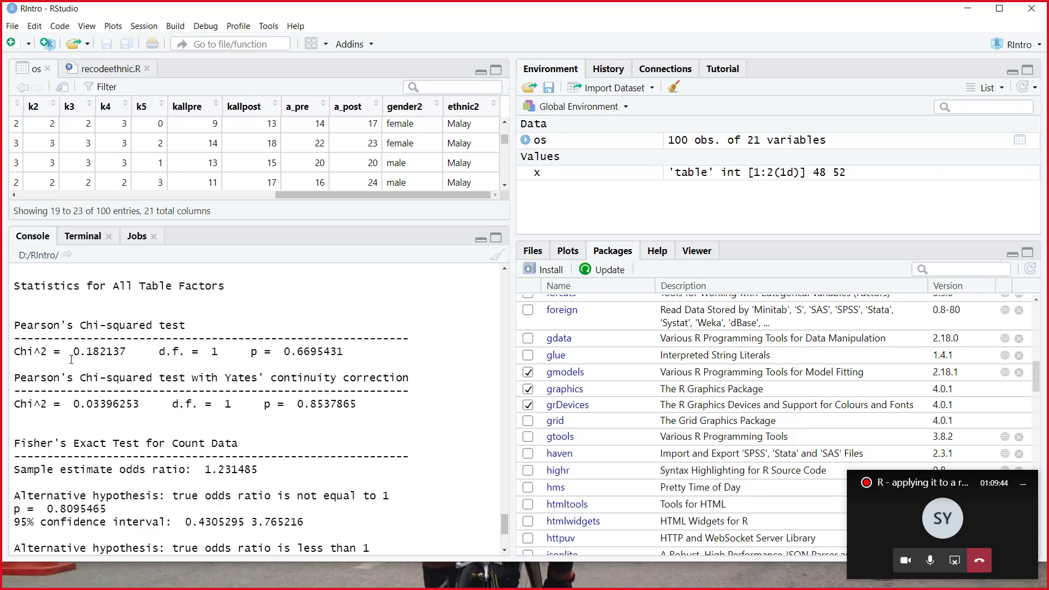
scroll(102, 351, up, 3)
scroll(146, 369, down, 3)
scroll(165, 418, down, 4)
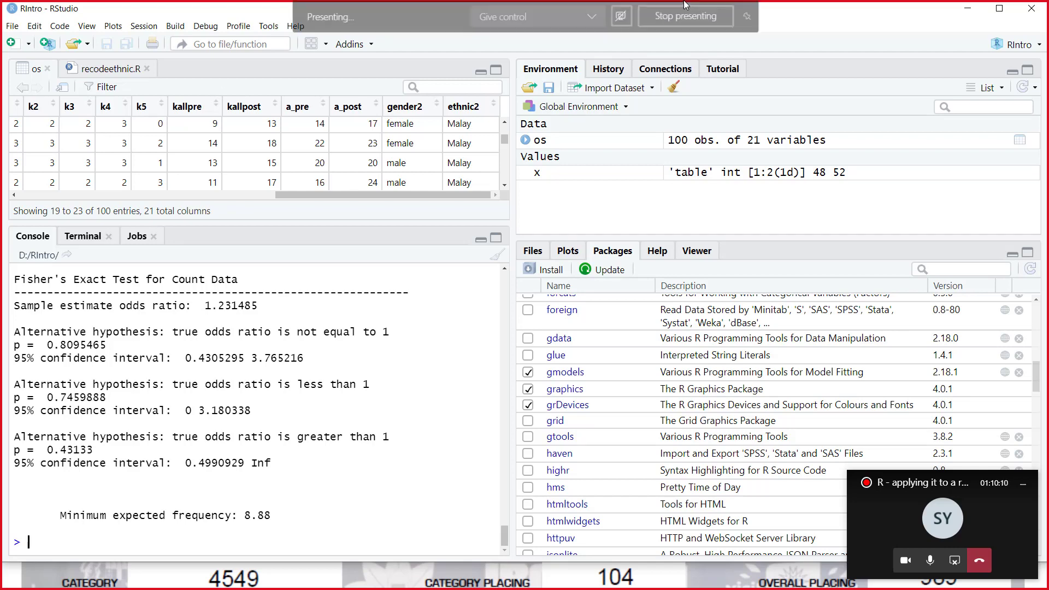
Switch to the S6 chi-square PDF in Adobe Acrobat and examine the two-sided Fisher's test result on page 15 and the reporting table on page 16
click(968, 14)
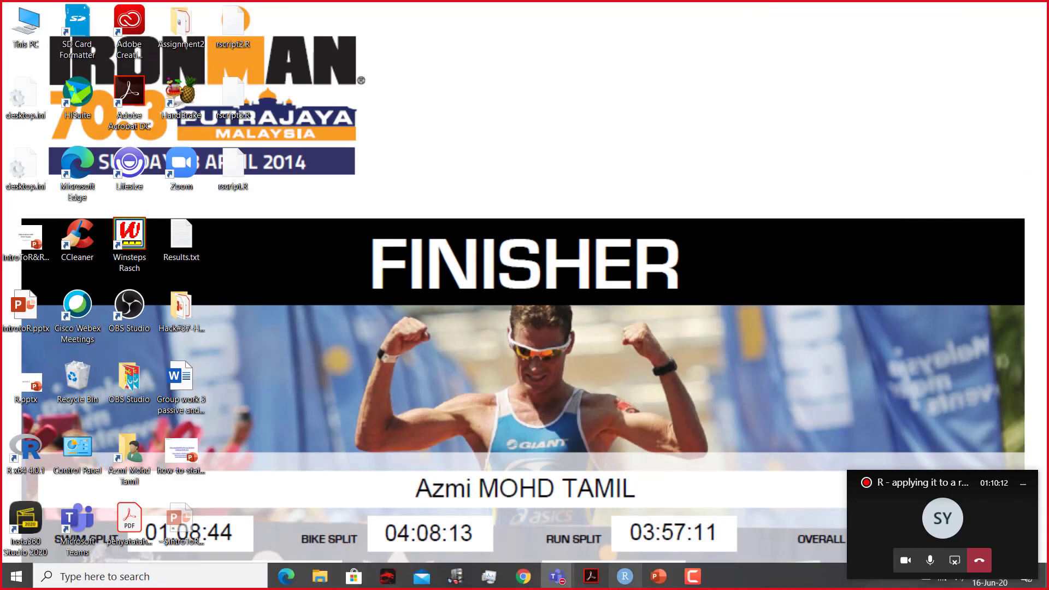
mouse_move(596, 580)
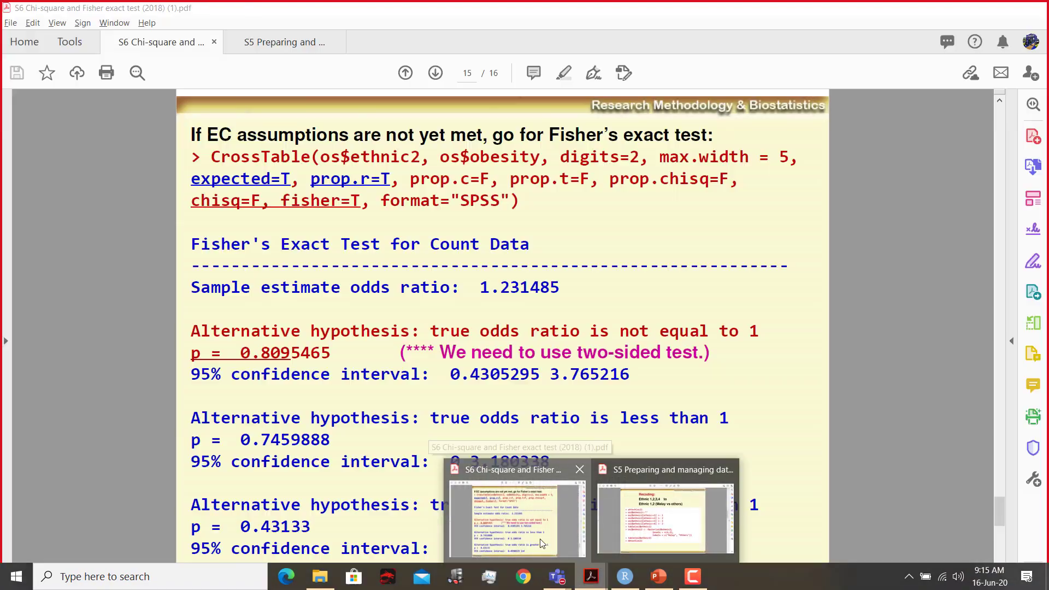
click(542, 543)
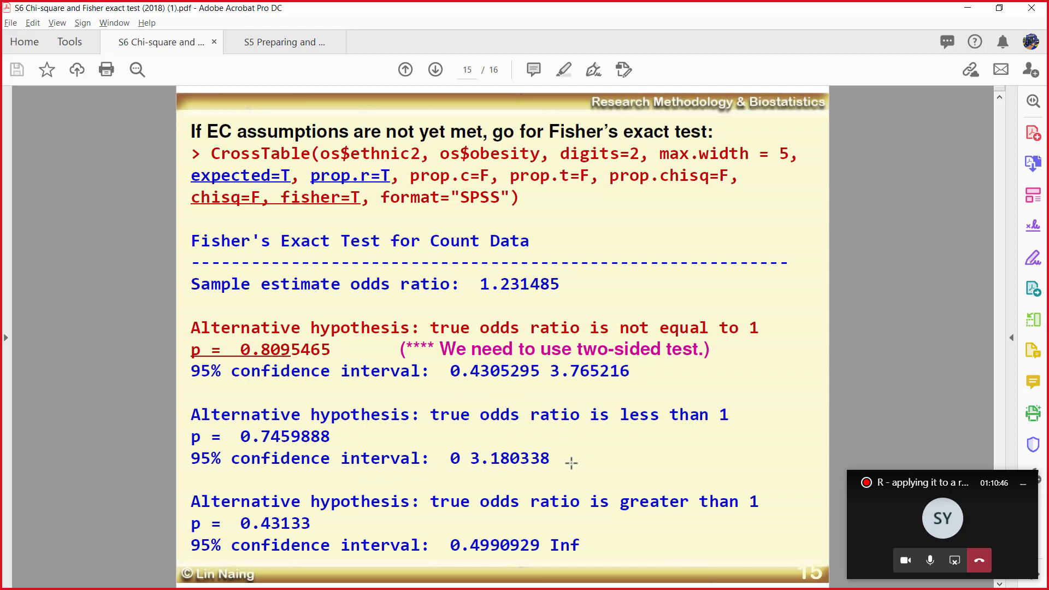
scroll(572, 462, down, 1)
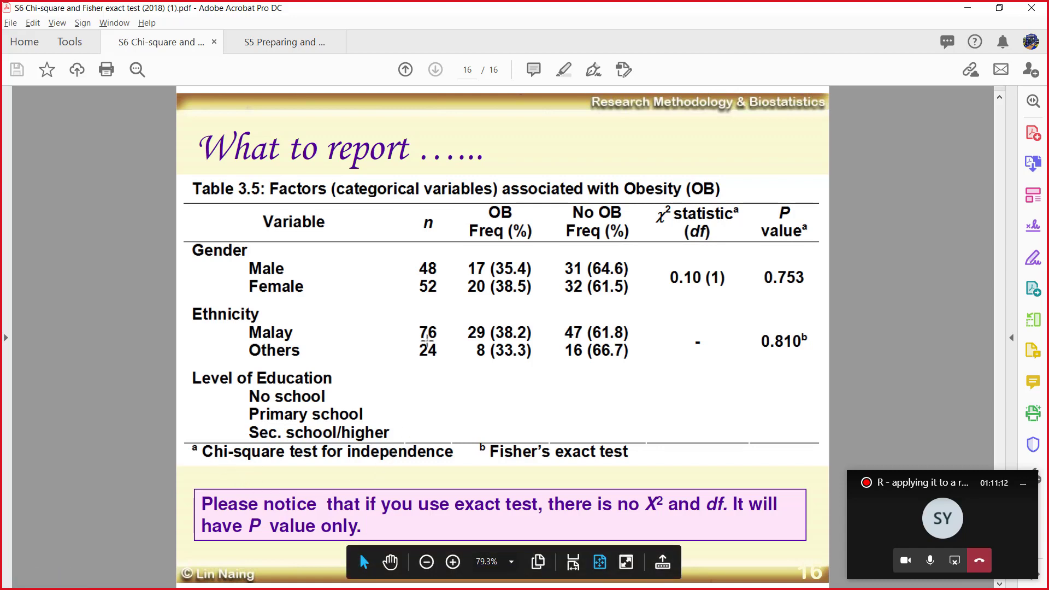
scroll(426, 342, up, 2)
scroll(427, 341, down, 2)
Close the S6 chi-square and S5 data management PDFs
click(215, 42)
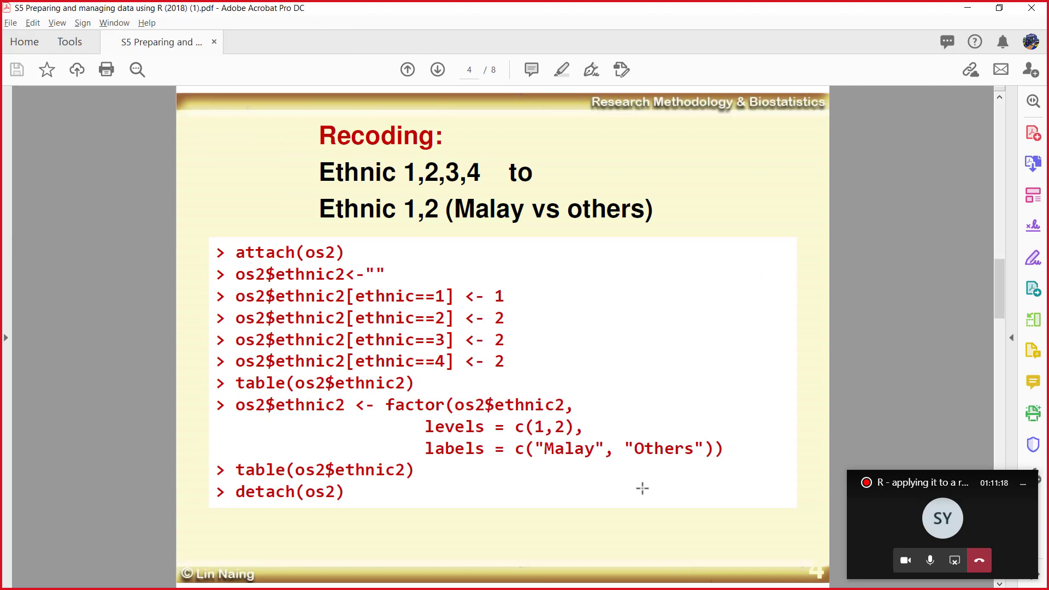
click(214, 42)
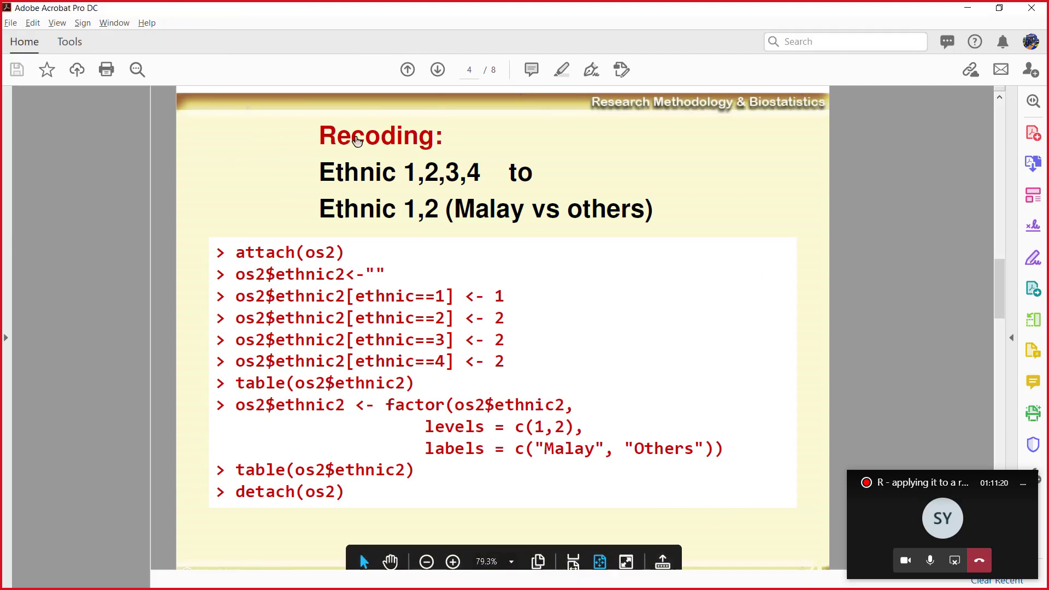
Stop sharing the screen in the Teams meeting and show the meeting conversation
click(956, 560)
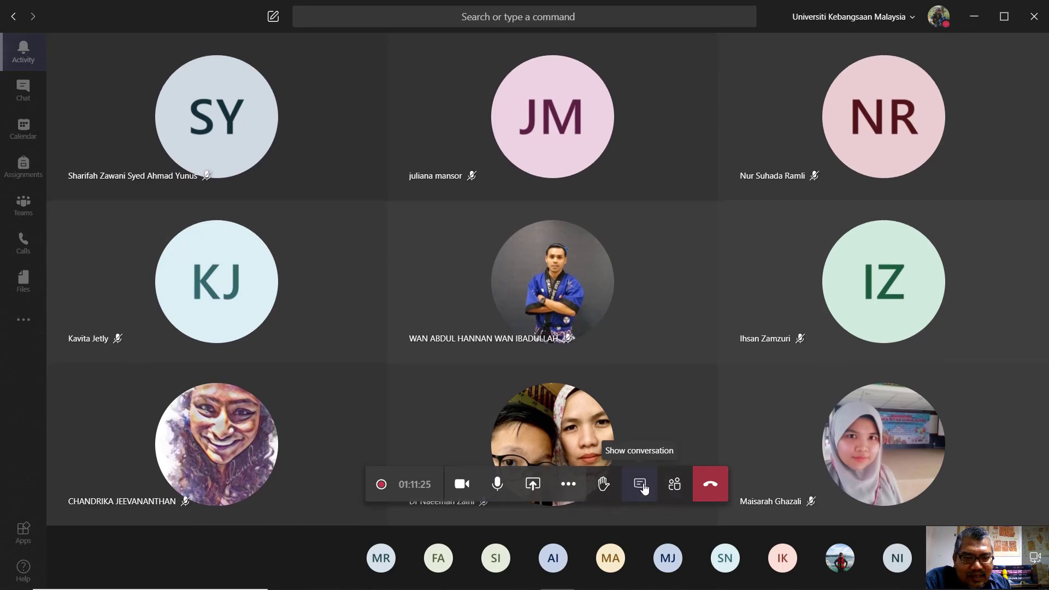
click(643, 488)
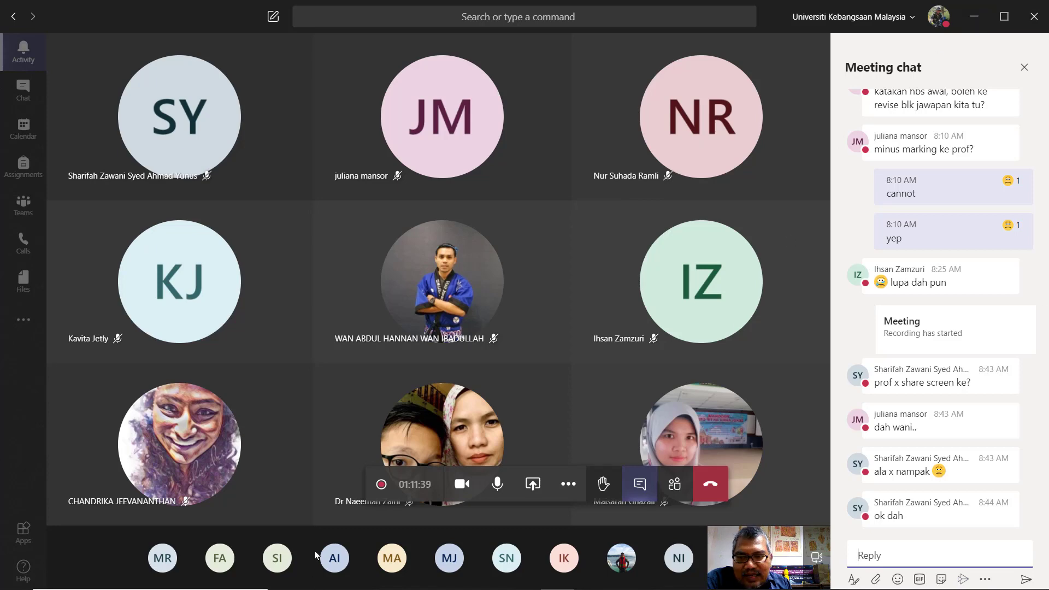
mouse_move(198, 587)
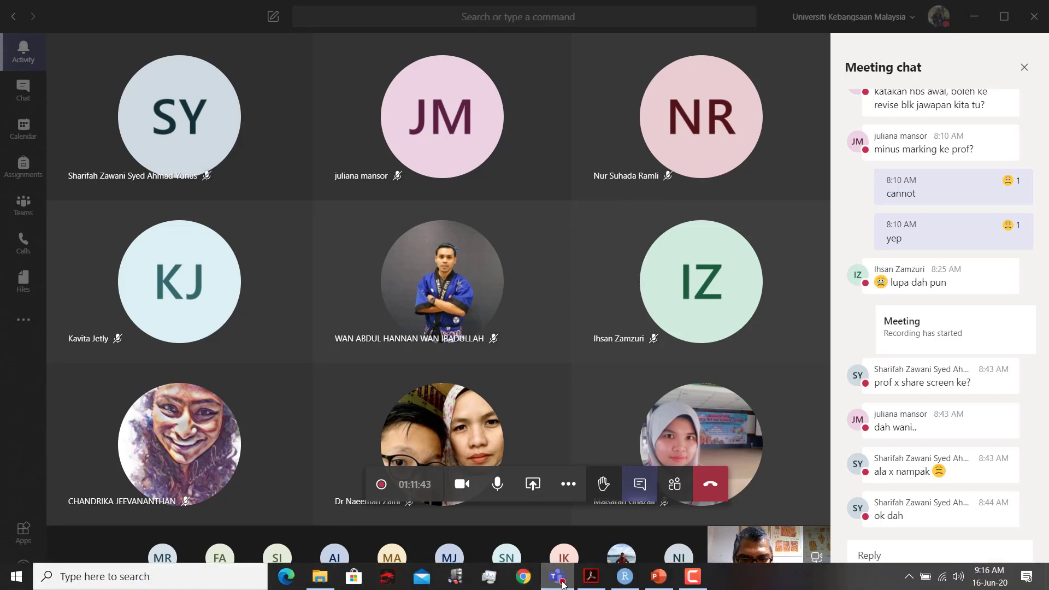
Open S7 Correlation & Linear Regression (2018) (1).pdf from the Stats folder in File Explorer and advance to the correlation coefficient plots on page 3
click(563, 585)
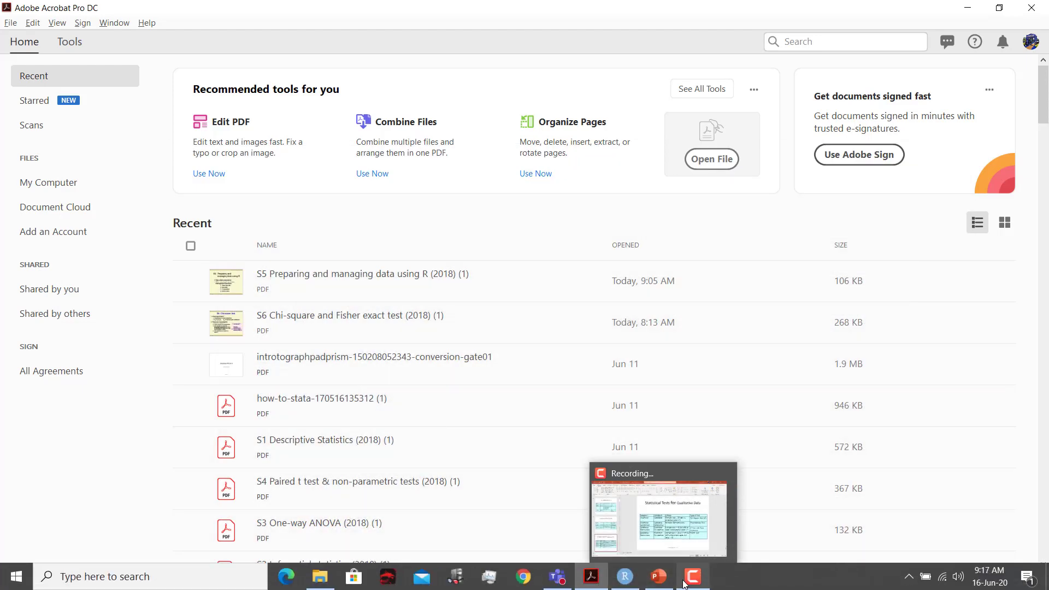
mouse_move(693, 583)
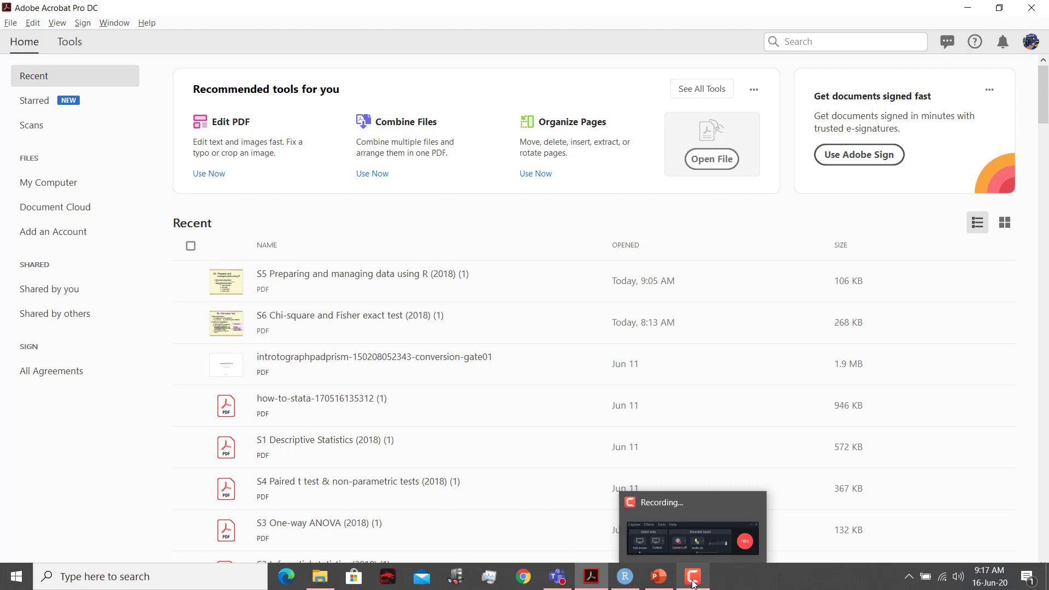
click(592, 584)
click(562, 519)
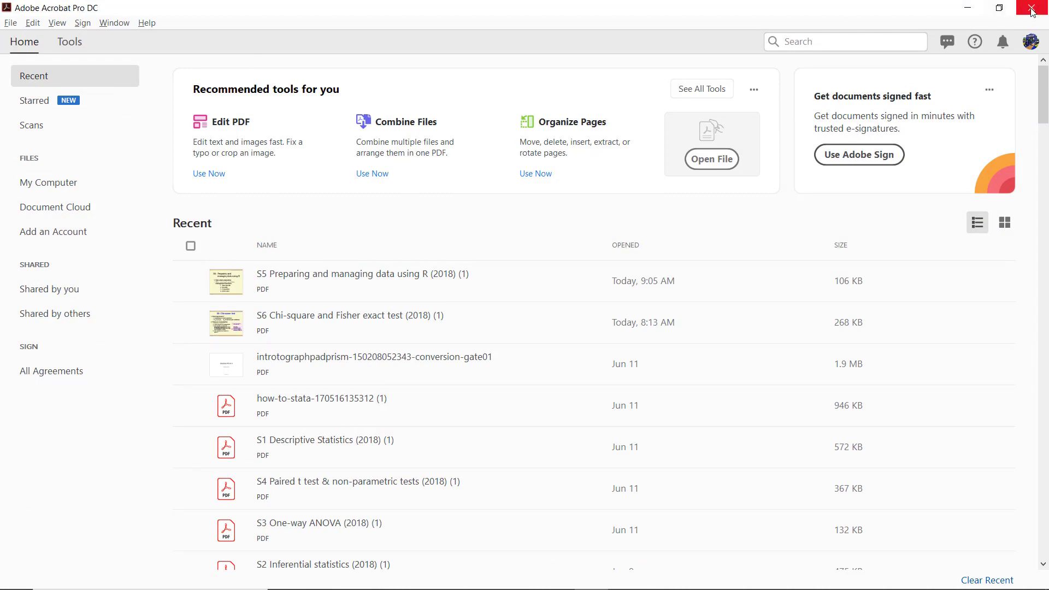
click(968, 8)
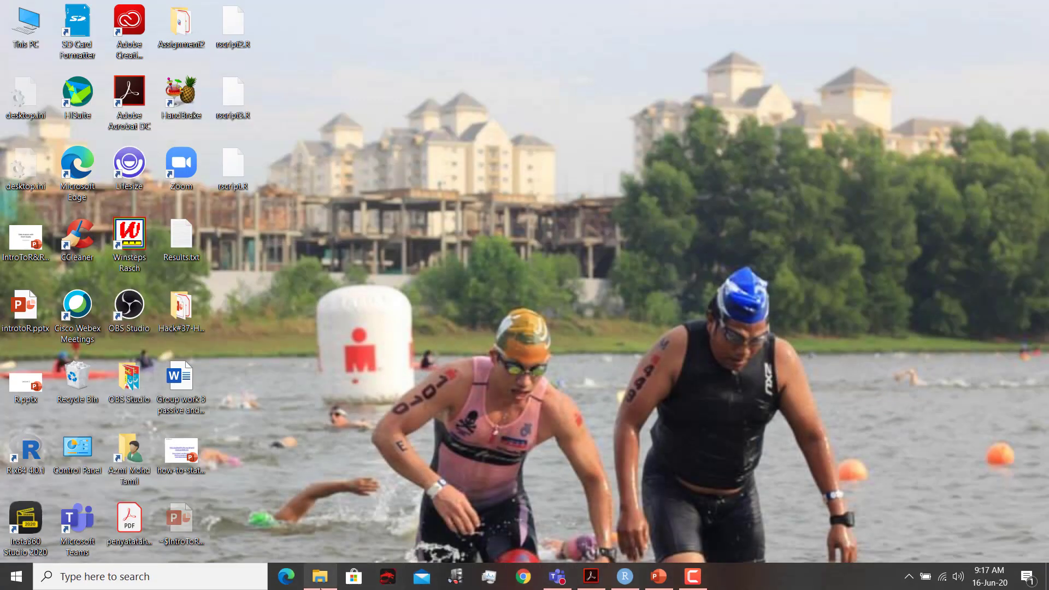
click(321, 577)
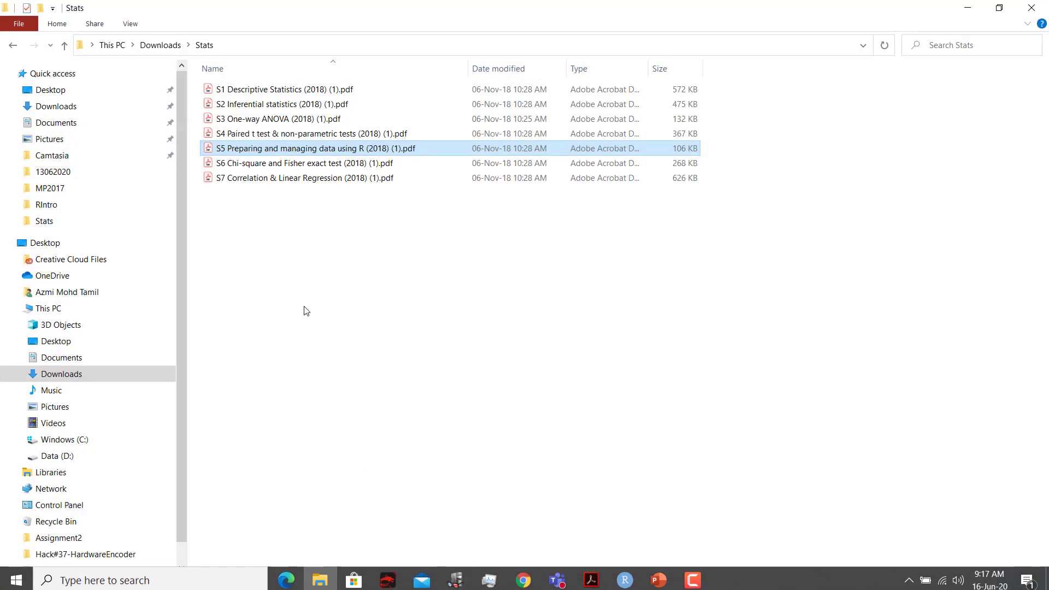
click(314, 181)
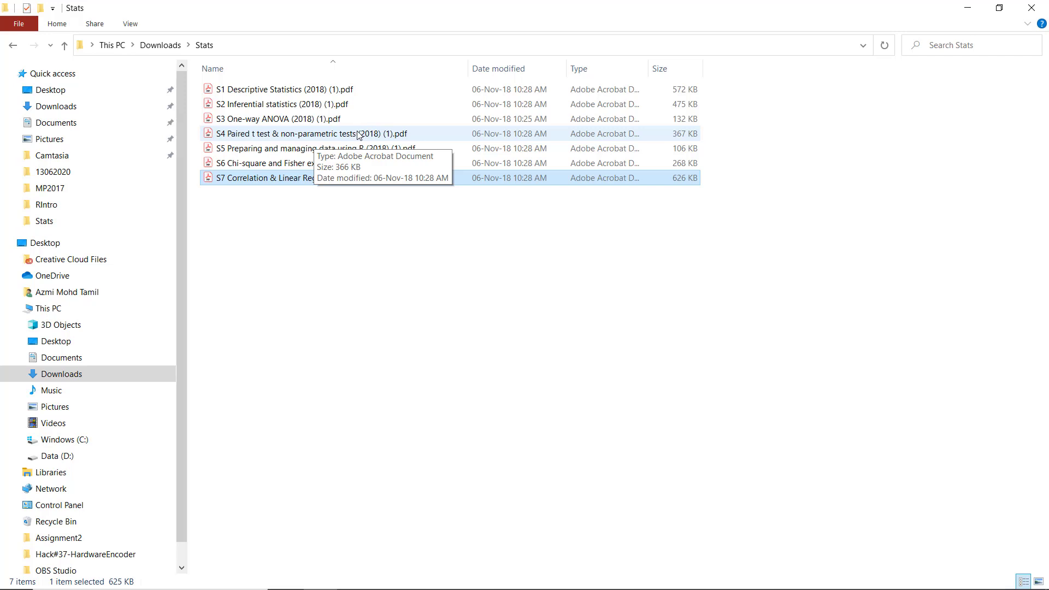
double_click(301, 179)
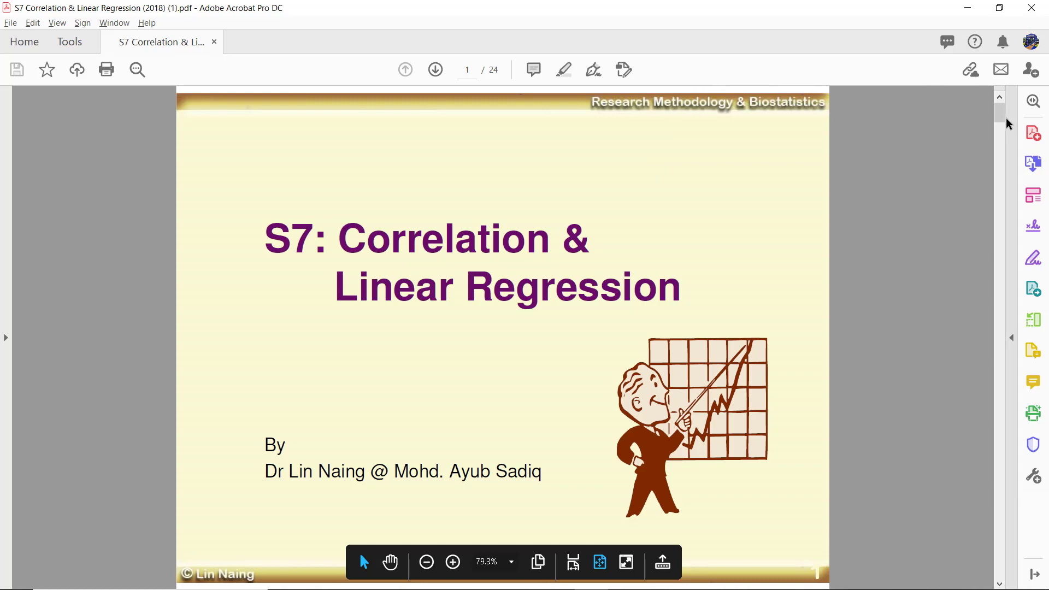
drag(1002, 119, 953, 129)
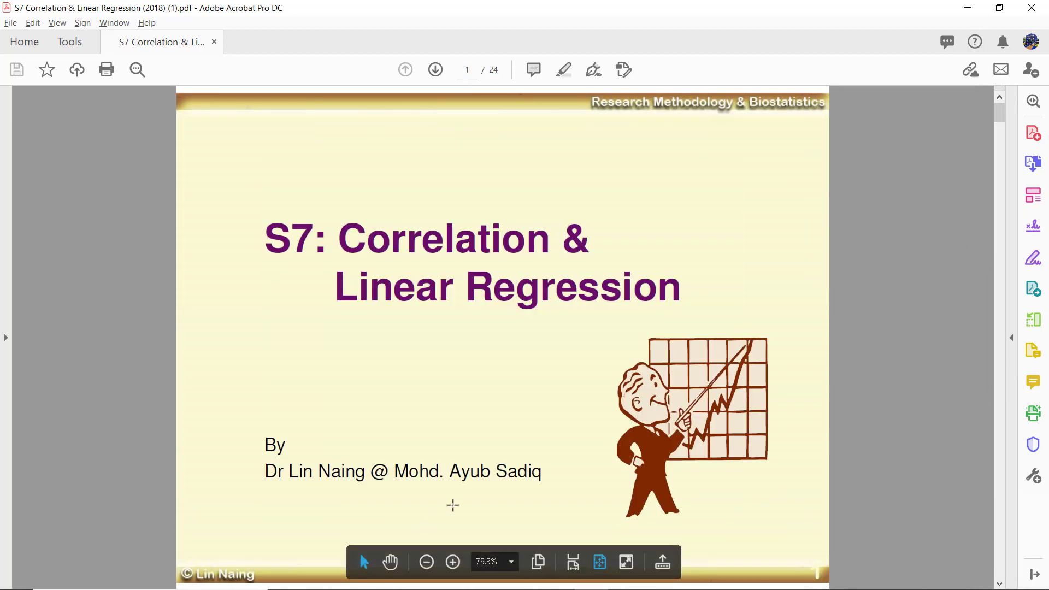
scroll(681, 445, down, 1)
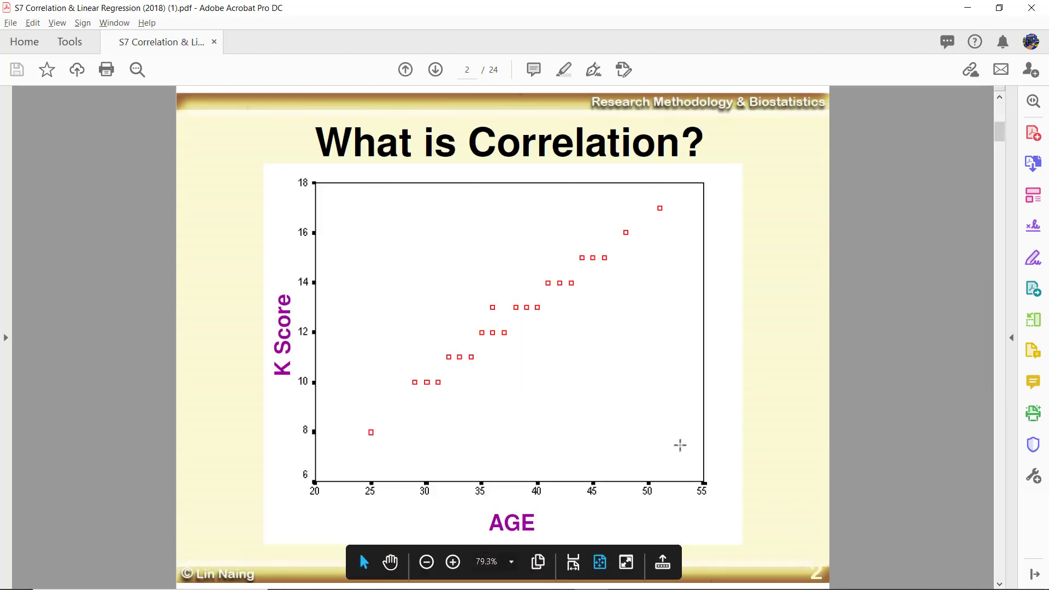
scroll(681, 445, down, 1)
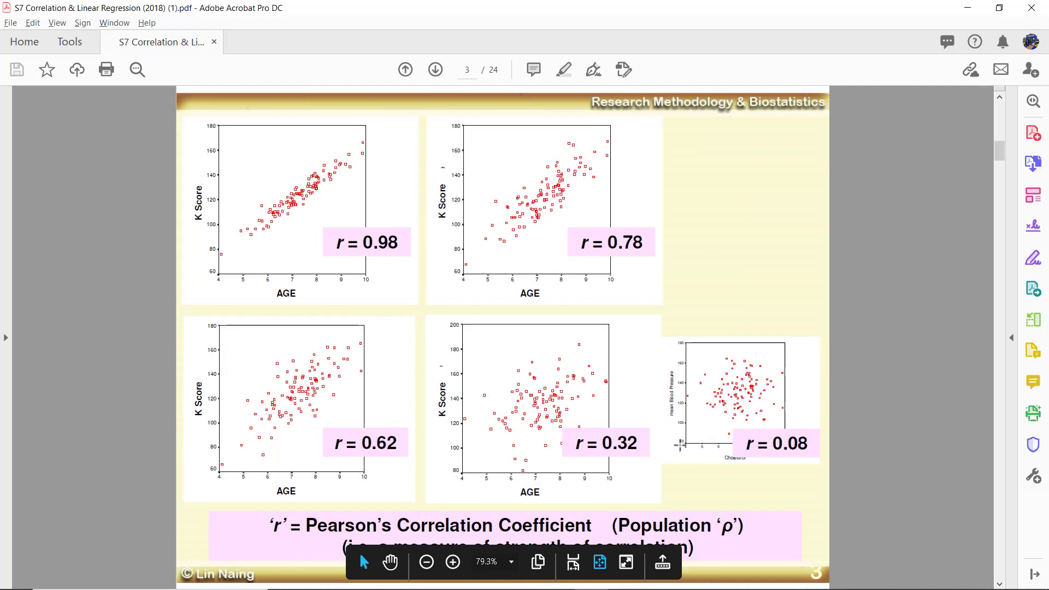
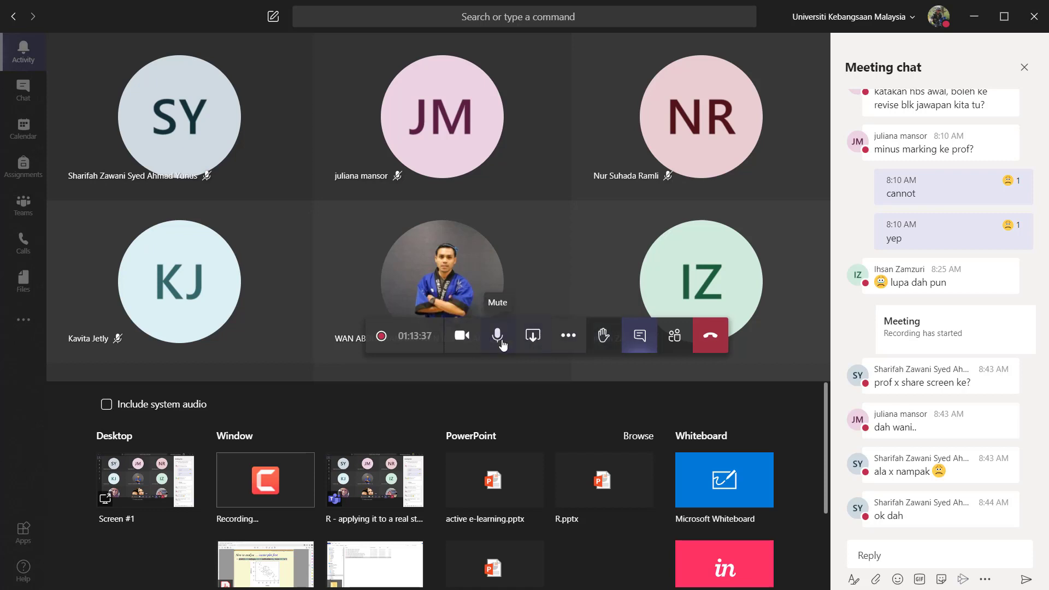
Return to sharing the Screen #1 desktop in the Teams meeting
click(533, 344)
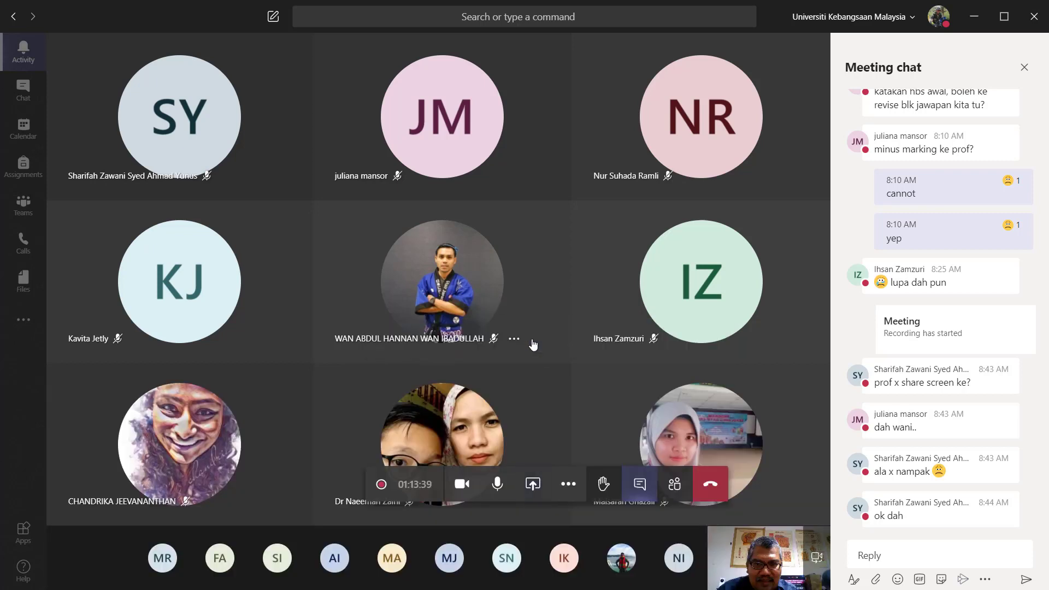
click(538, 488)
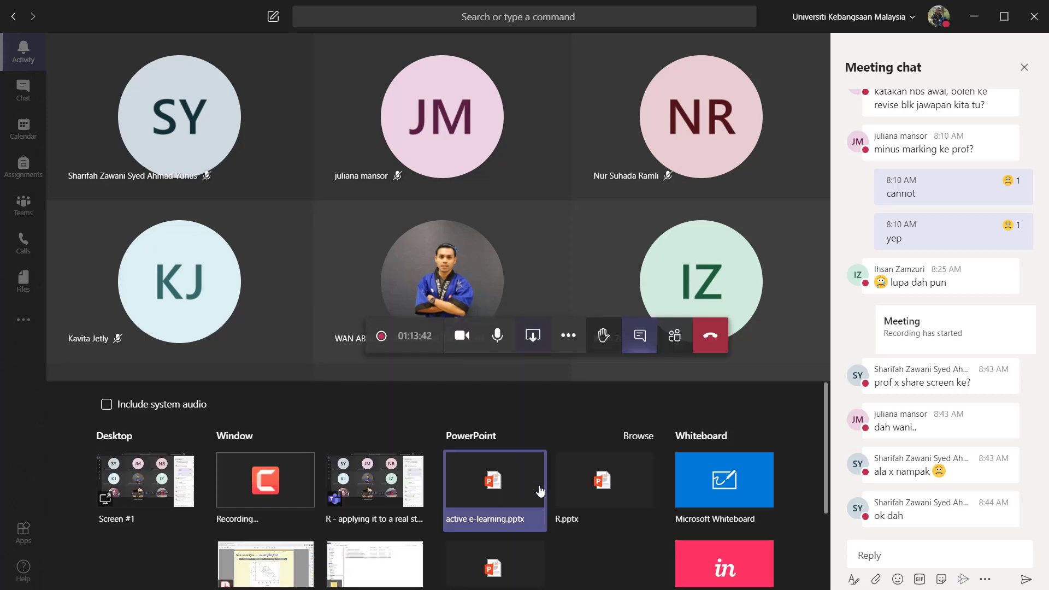
click(143, 504)
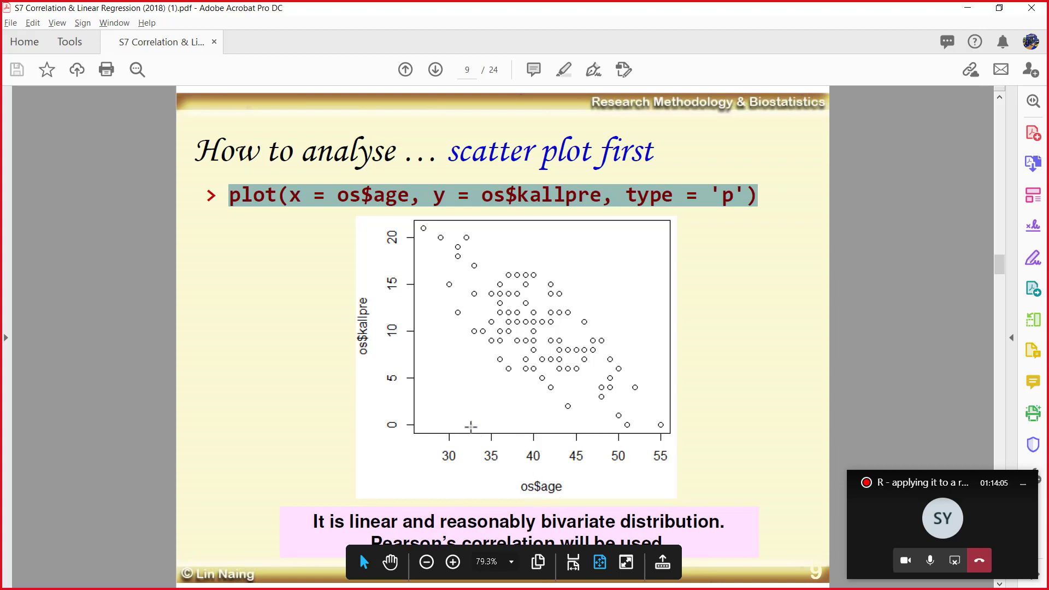
Copy plot(x = os$age, y = os$kallpre, type = 'p') from page 9 of the S7 PDF and paste it into the RStudio console
right_click(638, 201)
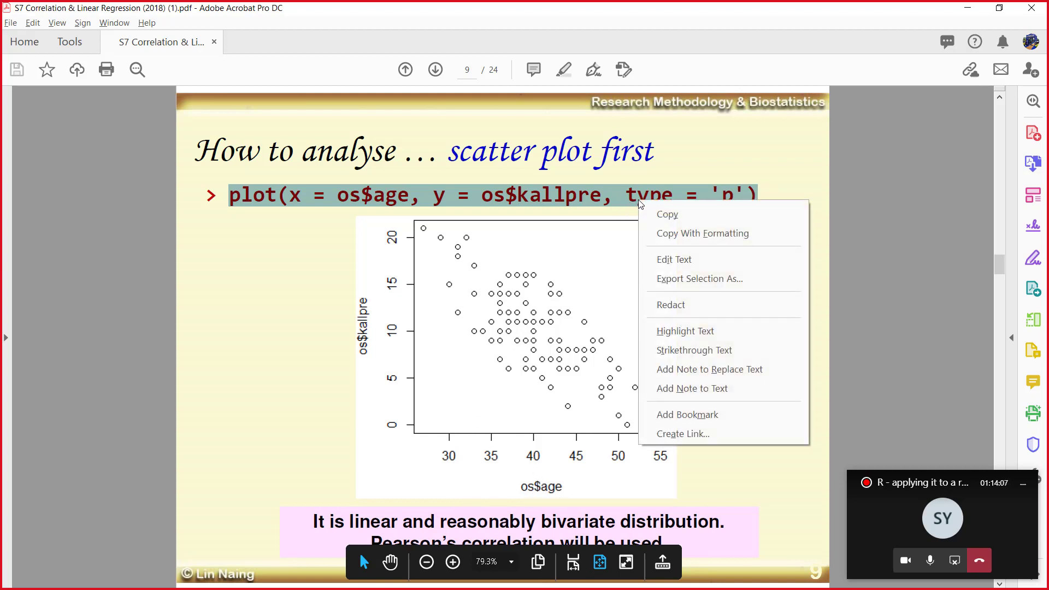
click(662, 216)
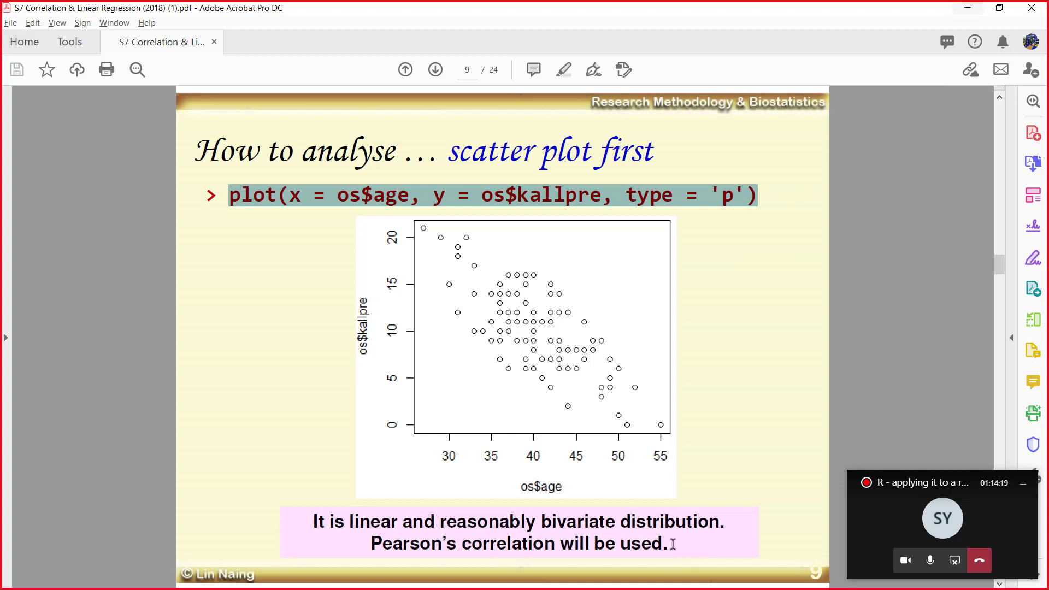
mouse_move(634, 588)
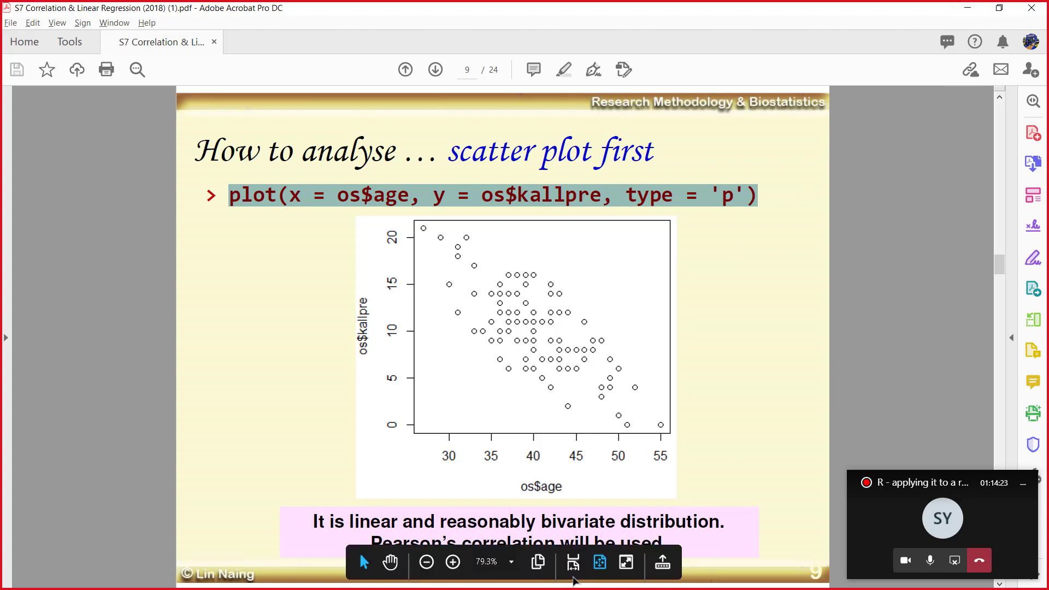
key(alt+Tab)
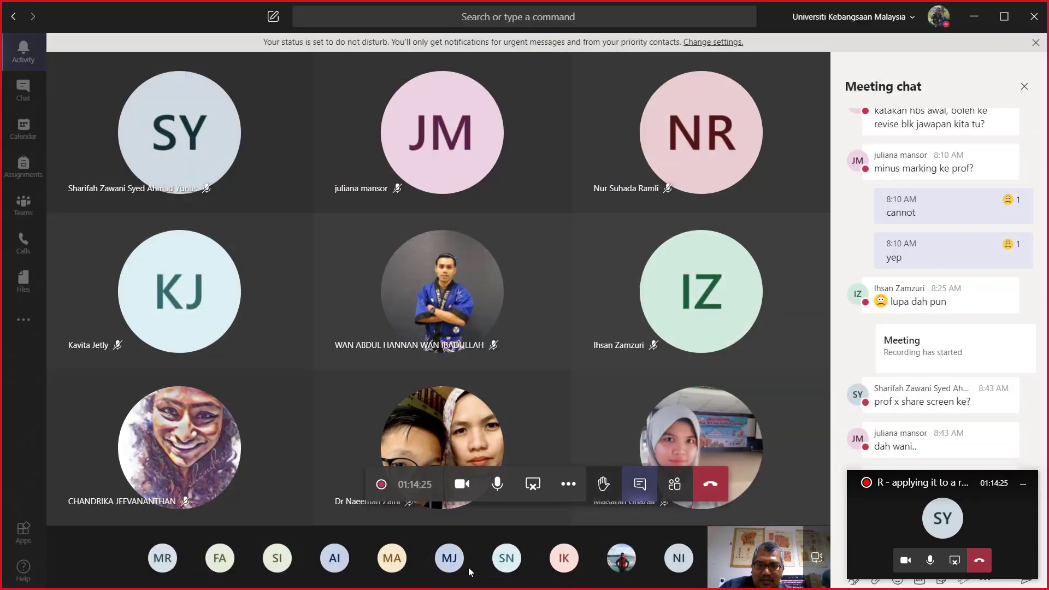
key(alt+Tab)
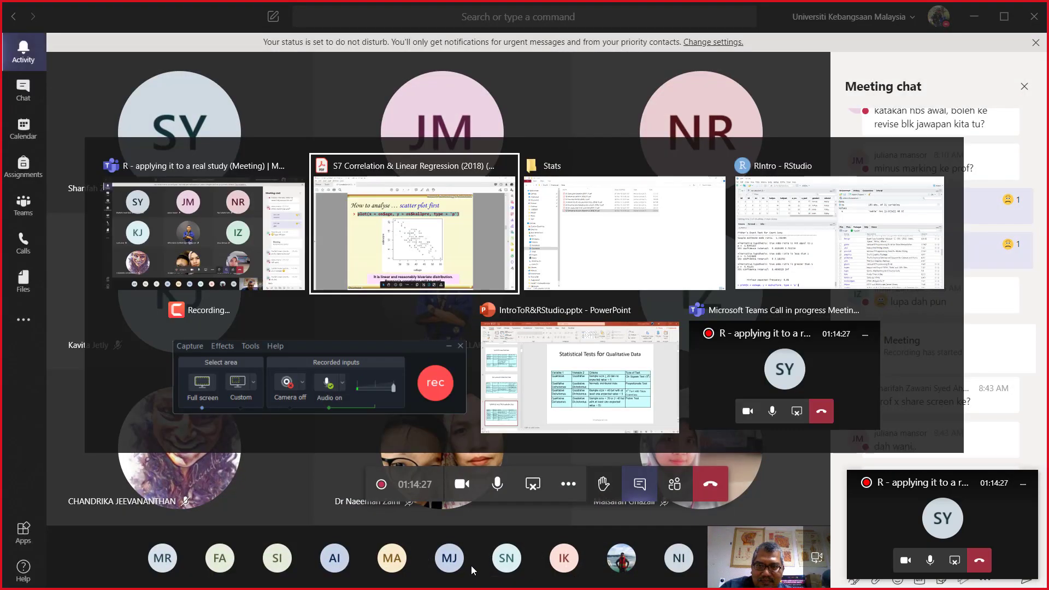
key(alt+Tab)
key(alt+Tab)
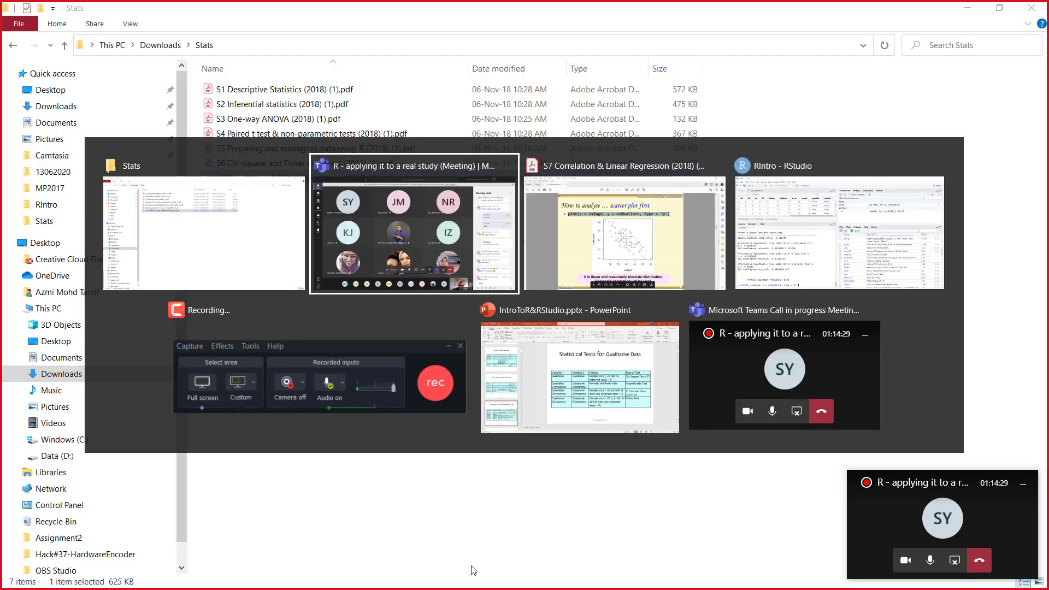
key(alt+Tab)
key(alt+Tab)
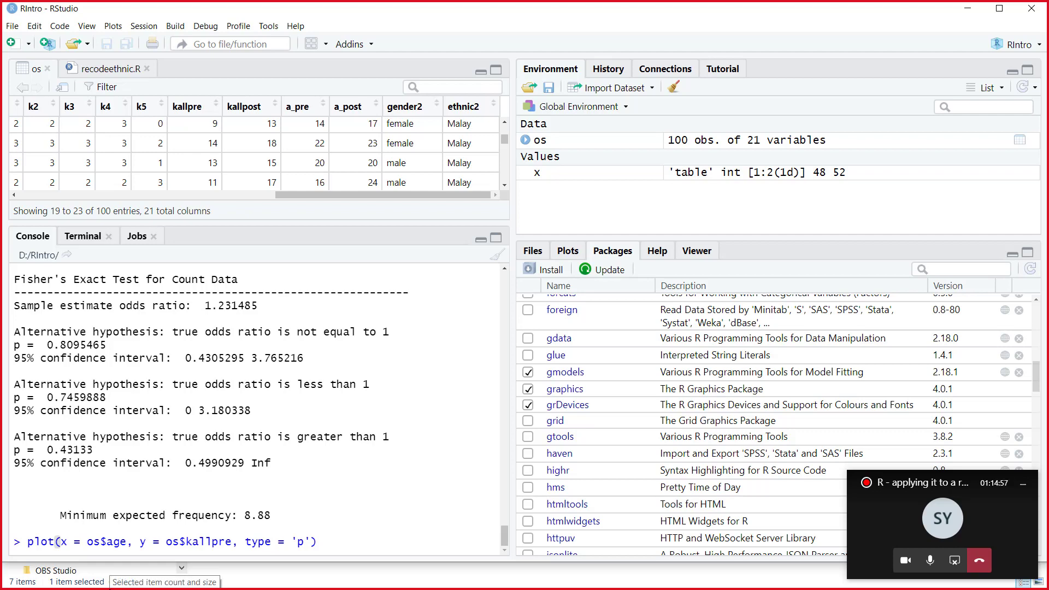
Run the scatter plot command for os$age and os$kallpre, and move the Teams call window off the plot
key(Return)
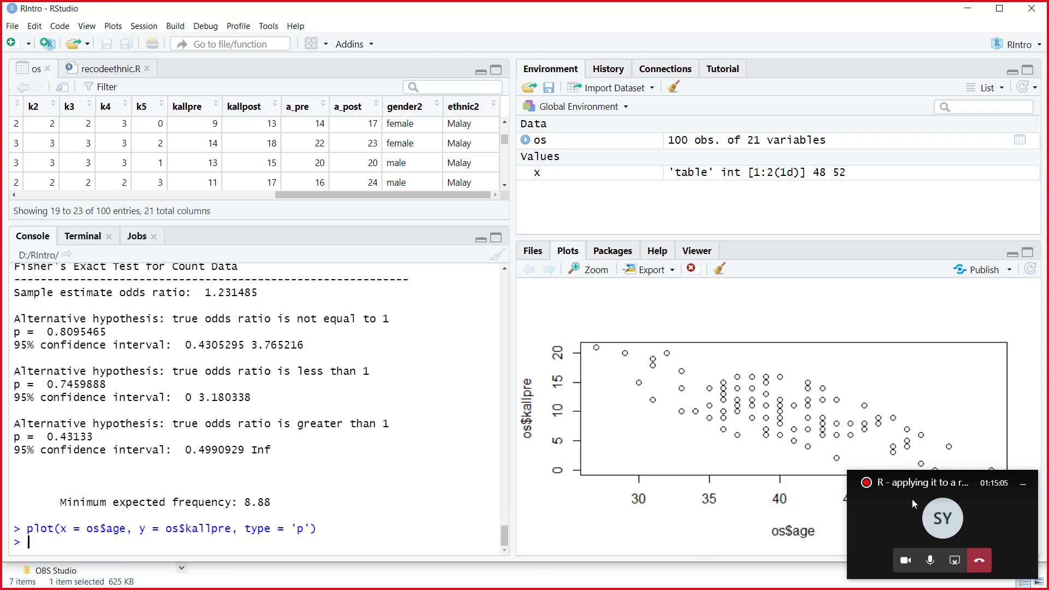
drag(951, 481, 921, 585)
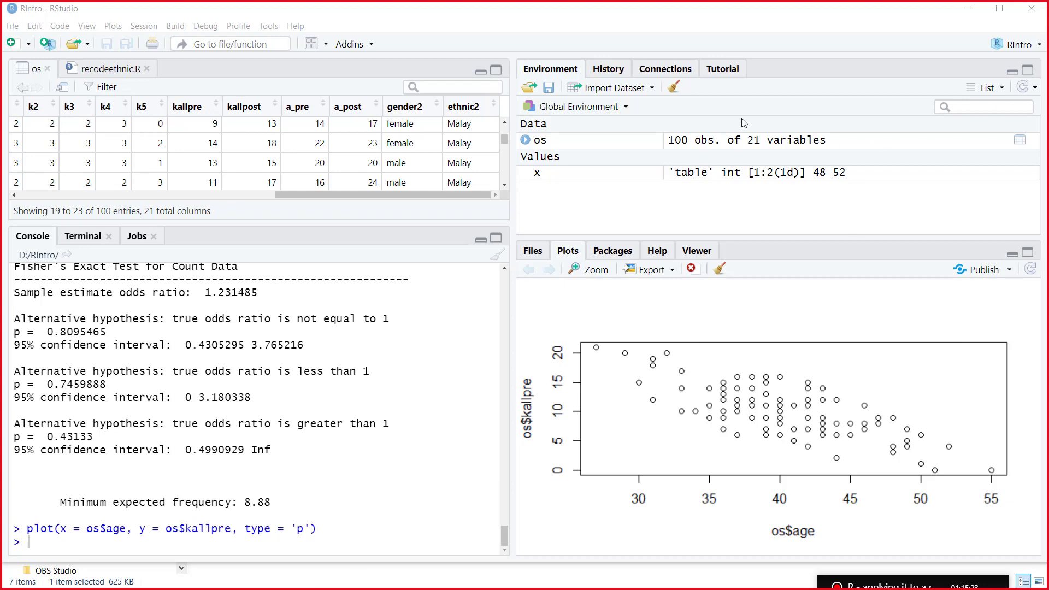
Switch to the S7 PDF and copy cor.test(os$age, os$kallpre, method="pearson") from page 10
click(974, 11)
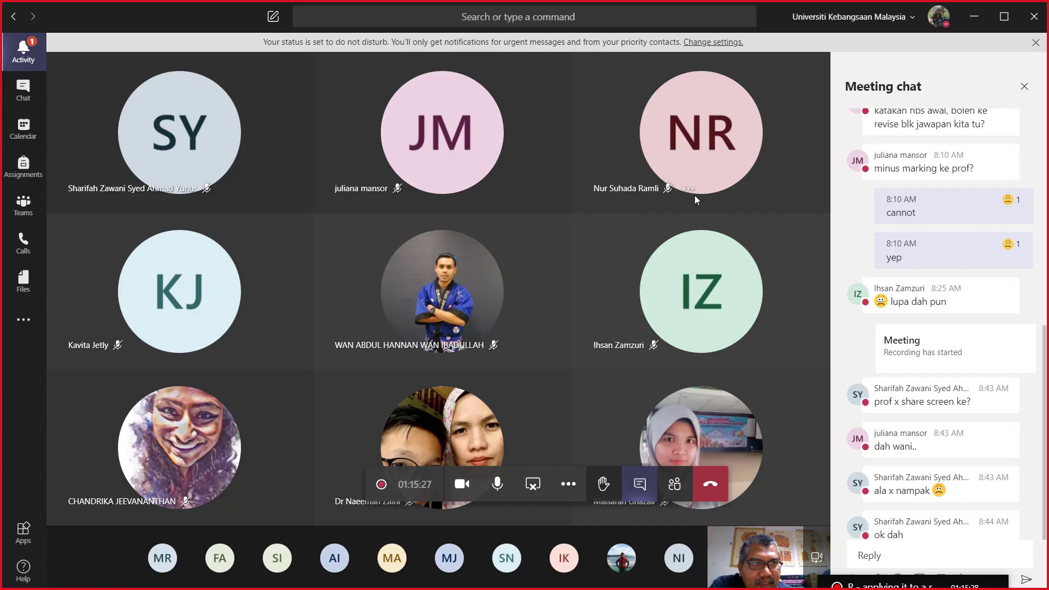
click(1032, 8)
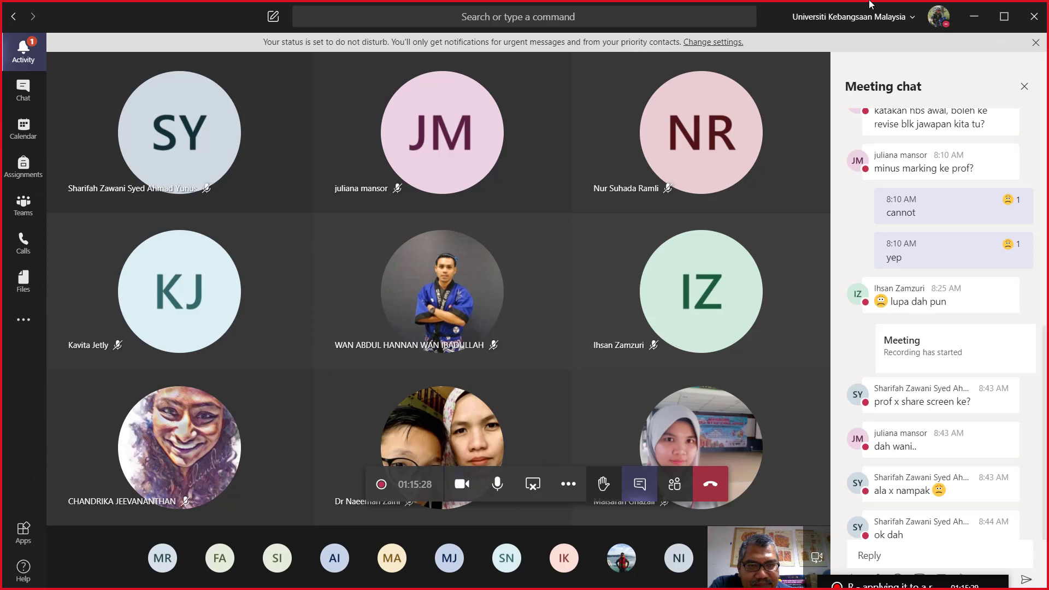
click(974, 16)
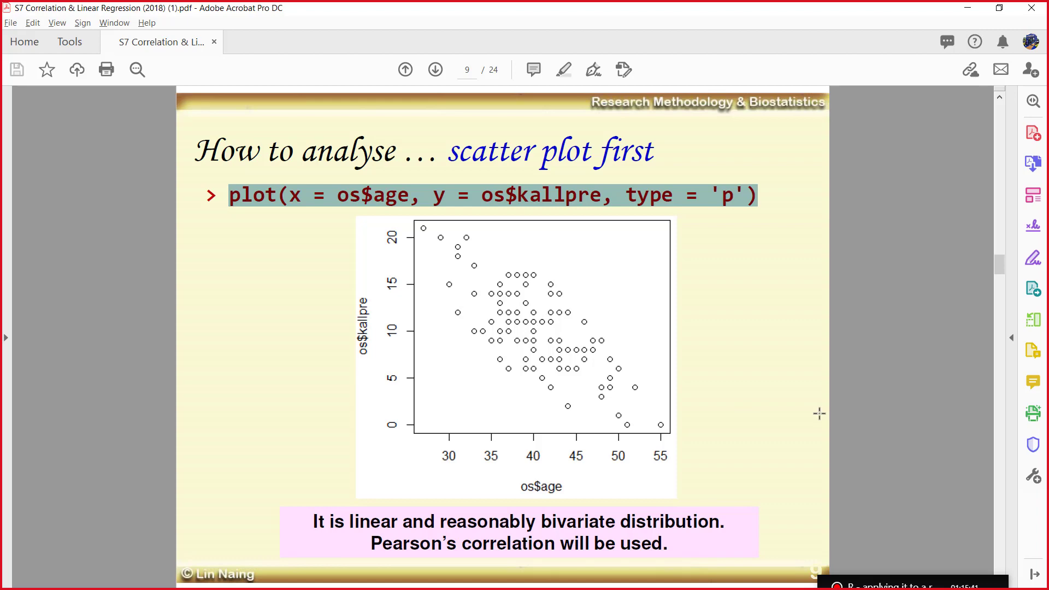
key(Right)
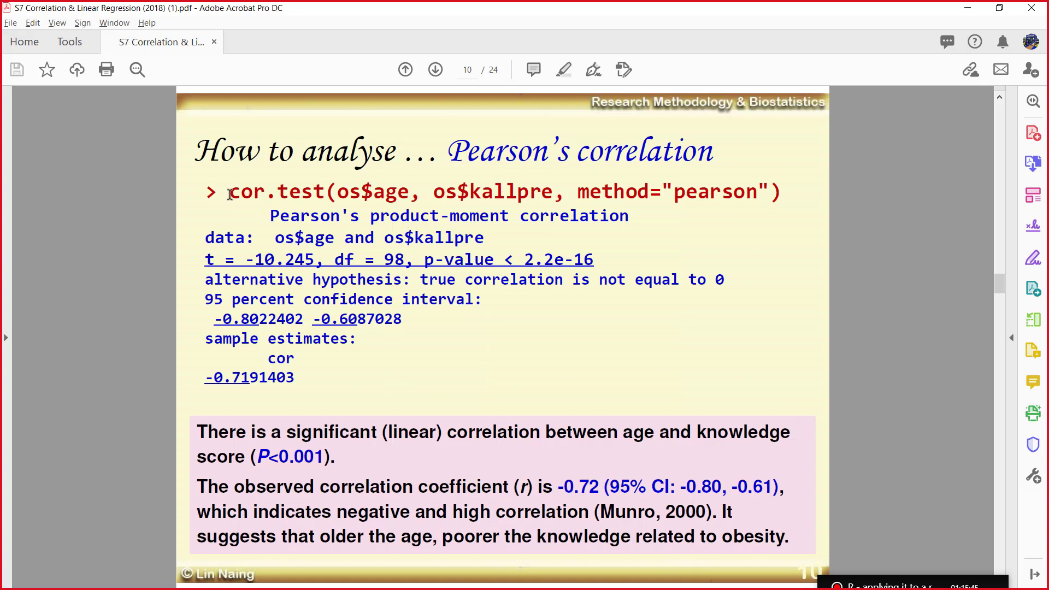
drag(231, 194, 783, 198)
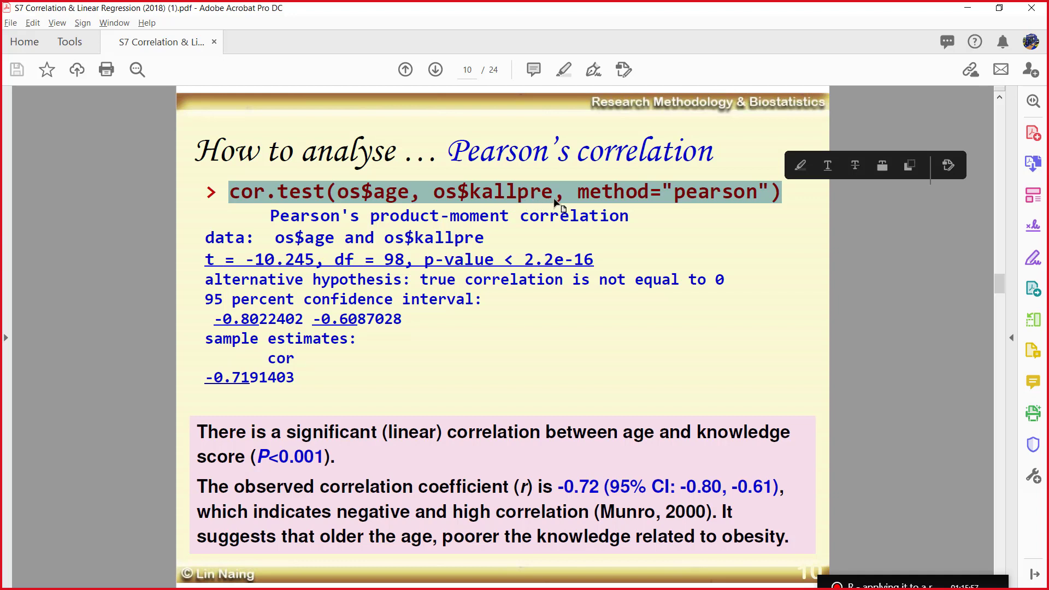
right_click(571, 199)
click(602, 213)
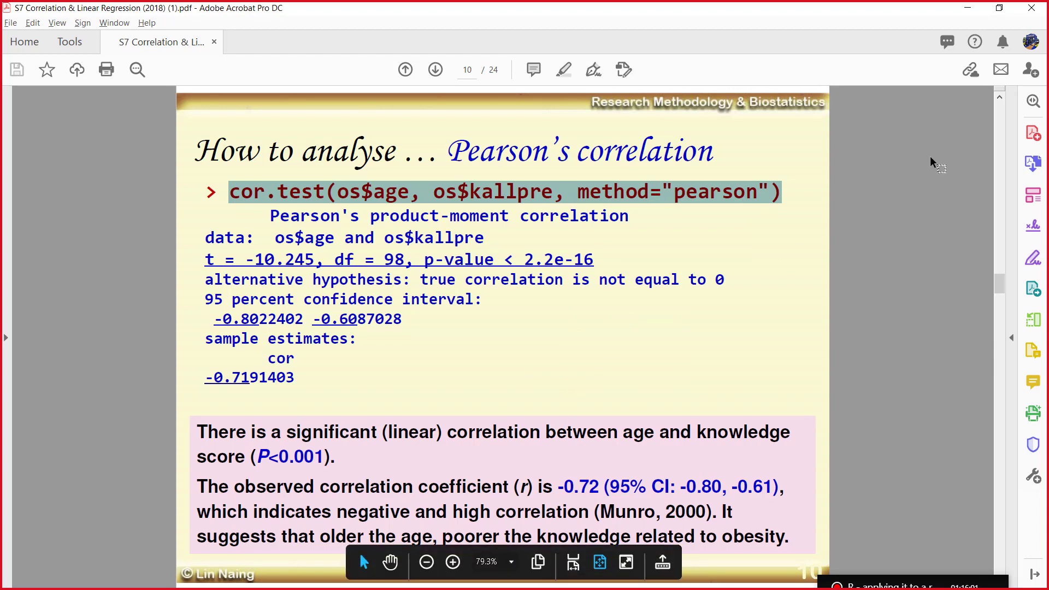
Switch to Teams and open the newest reply in the activity feed to read the General channel conversation
click(968, 8)
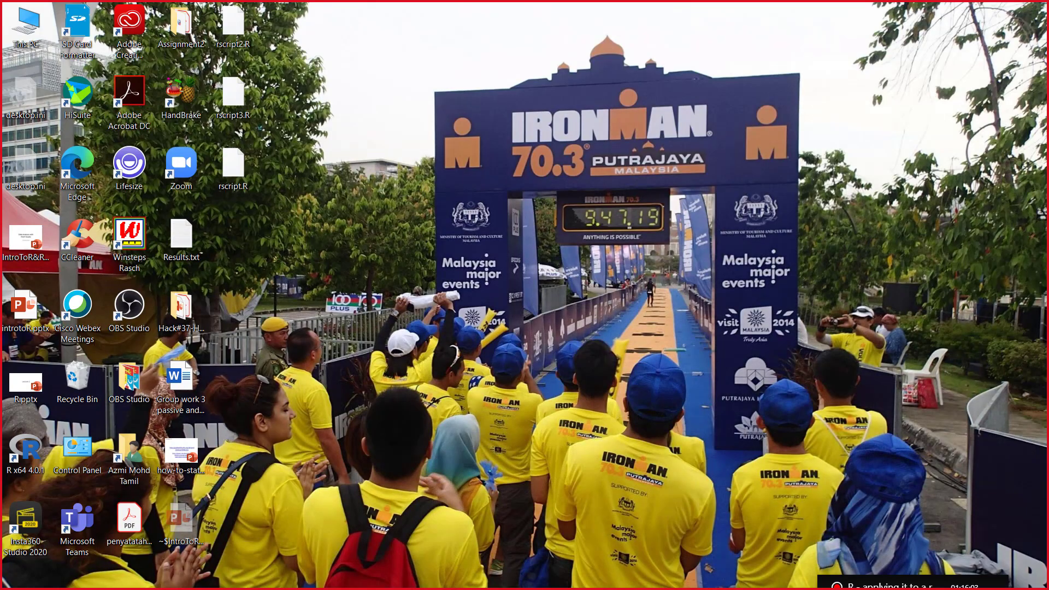
mouse_move(562, 584)
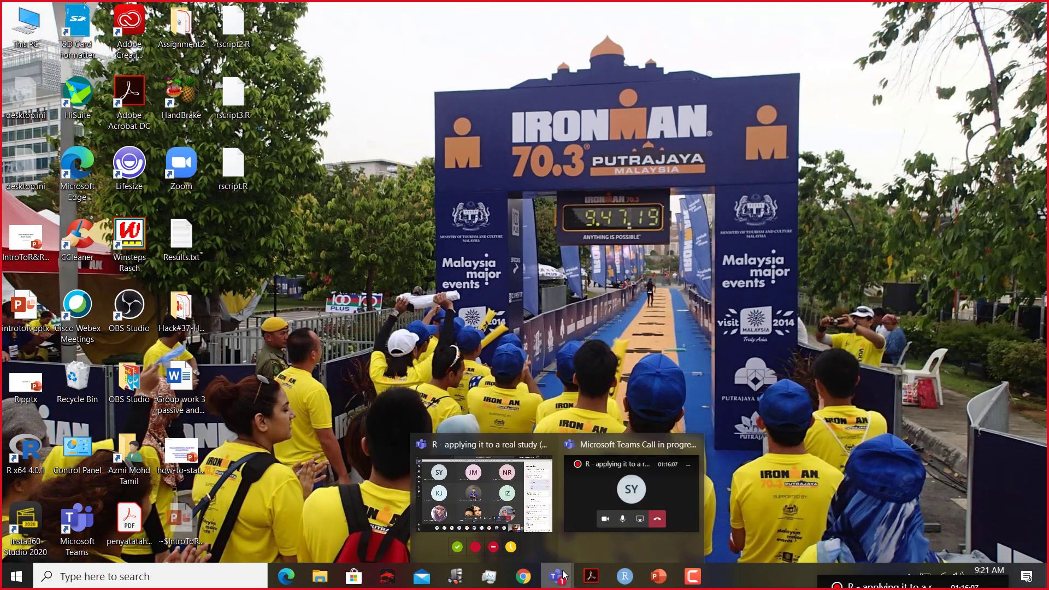
click(497, 494)
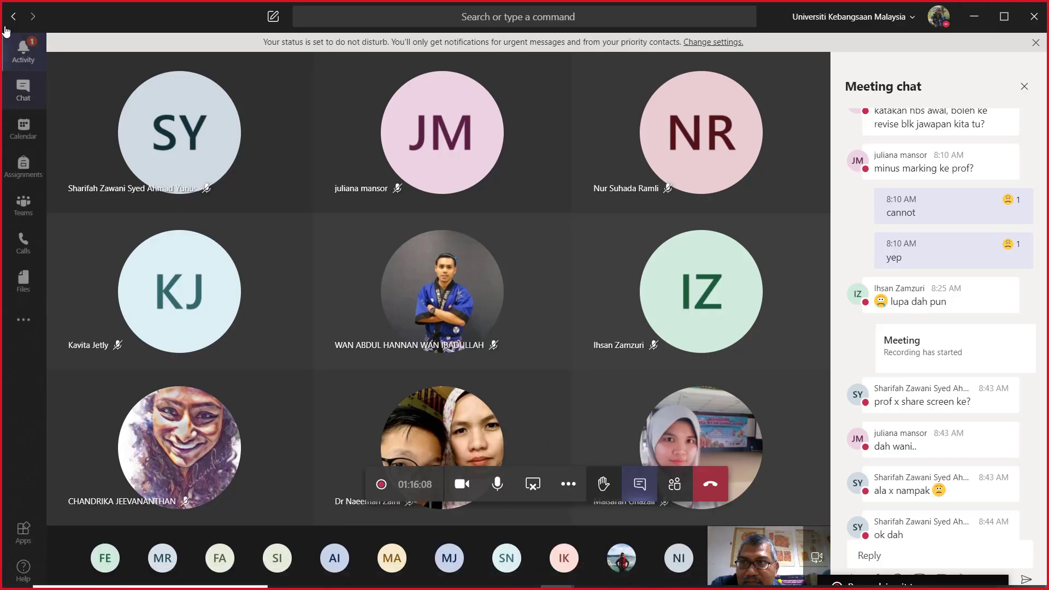
click(13, 47)
click(244, 118)
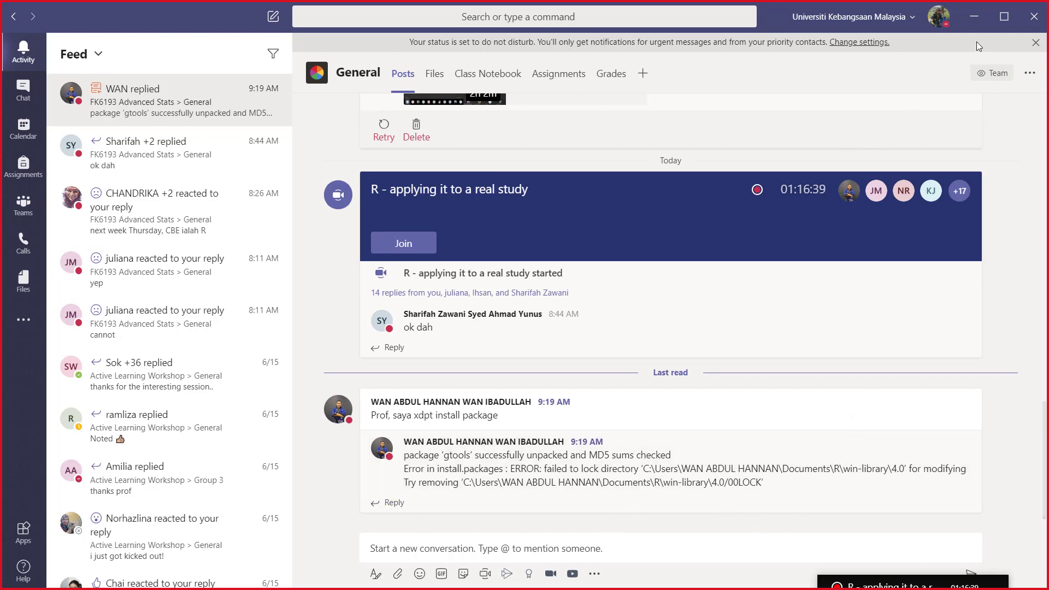
Return to RStudio, paste cor.test(os$age, os$kallpre, method="pearson") into the console and run it
click(973, 20)
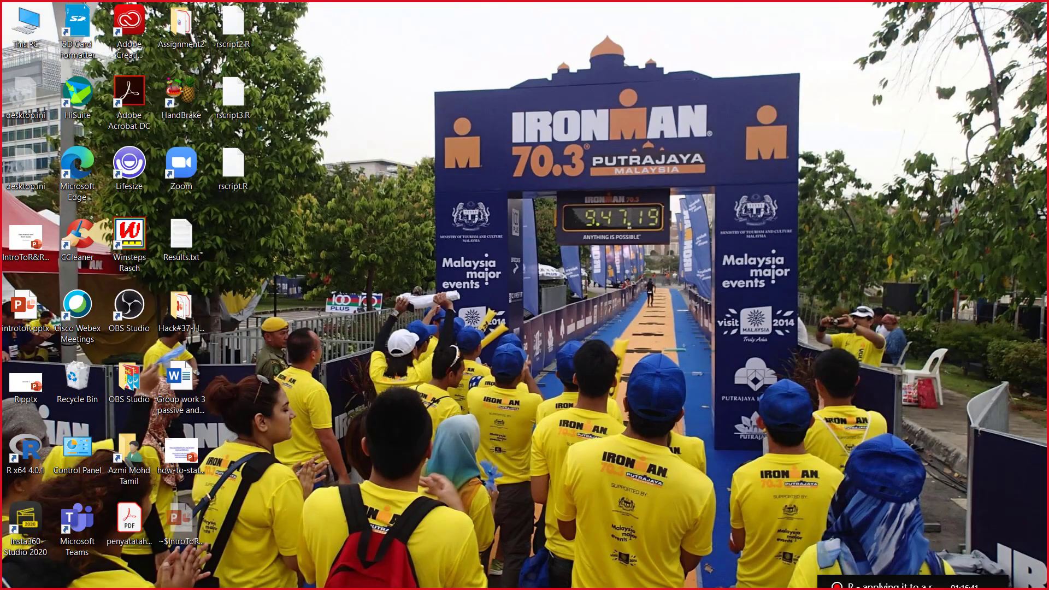
mouse_move(601, 587)
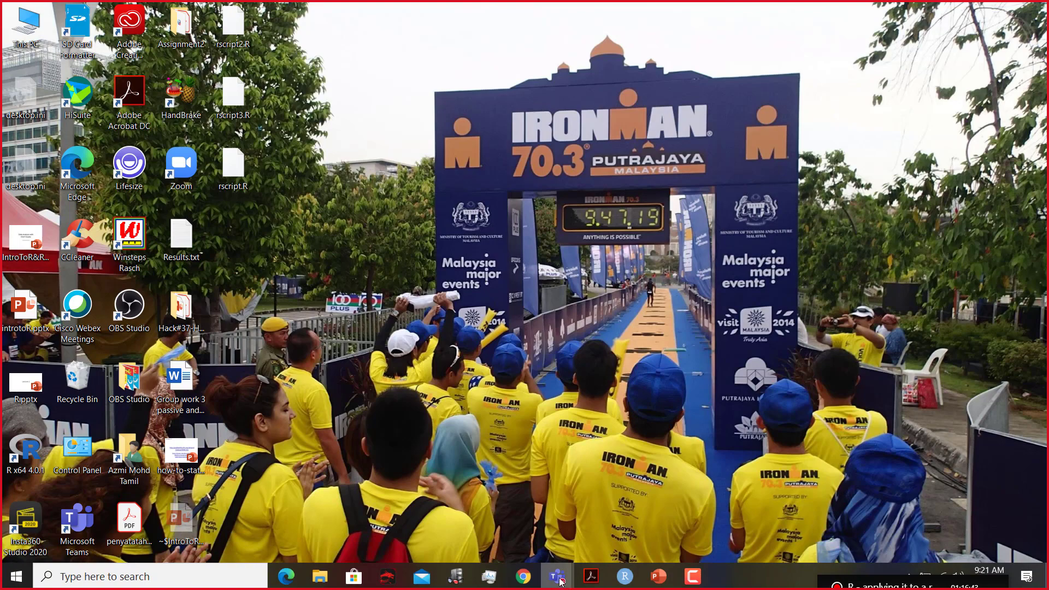
mouse_move(560, 580)
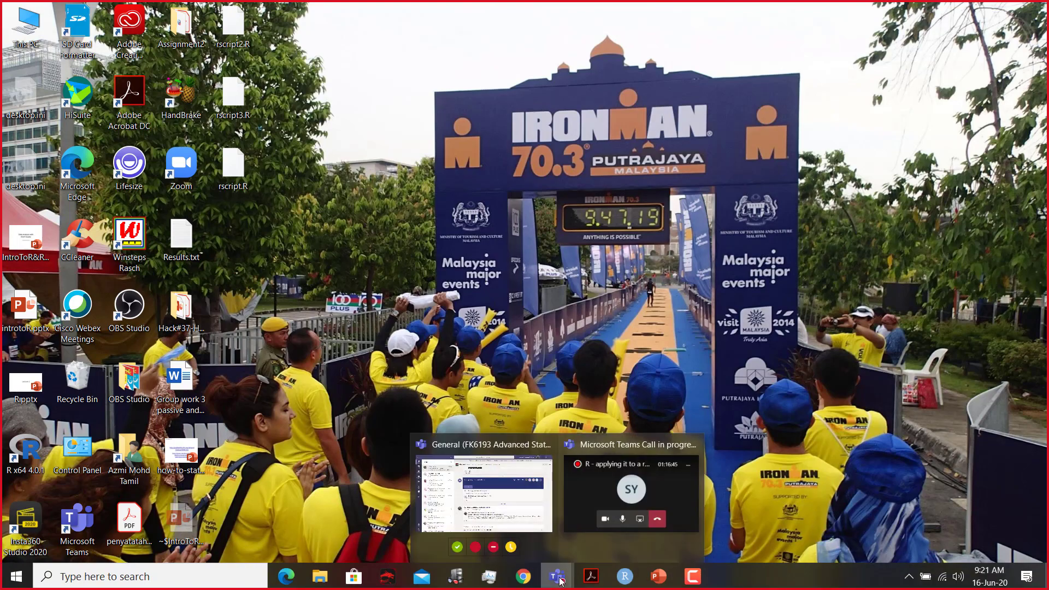
click(693, 577)
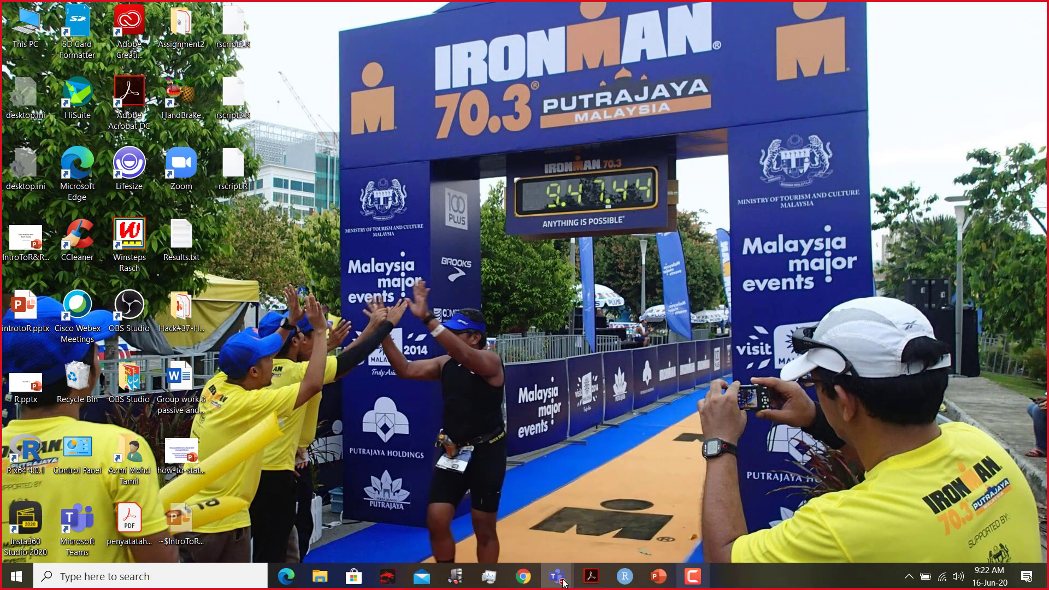
mouse_move(563, 582)
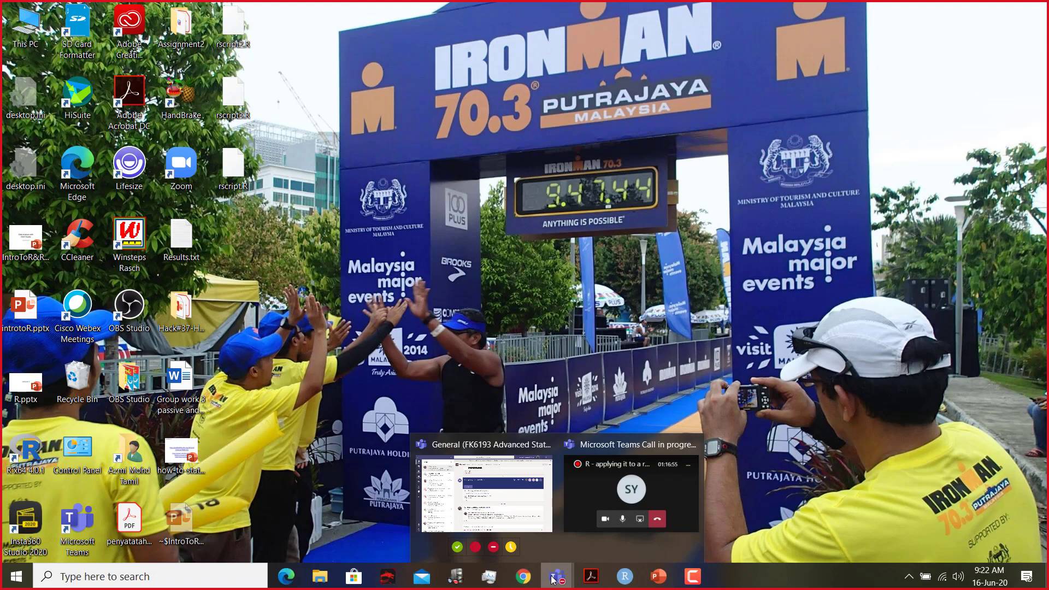
click(624, 578)
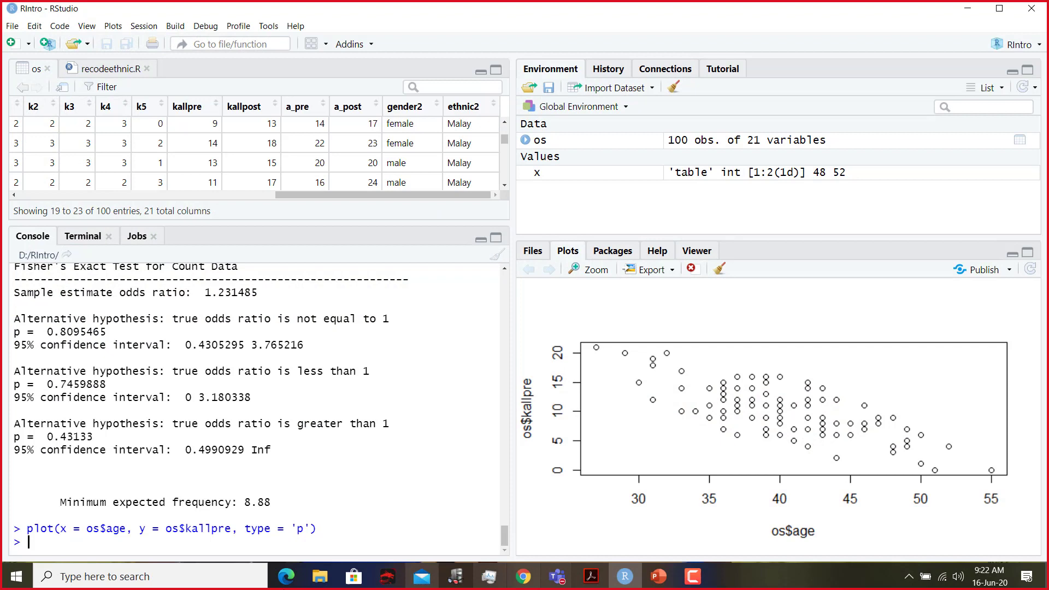
right_click(59, 541)
click(77, 491)
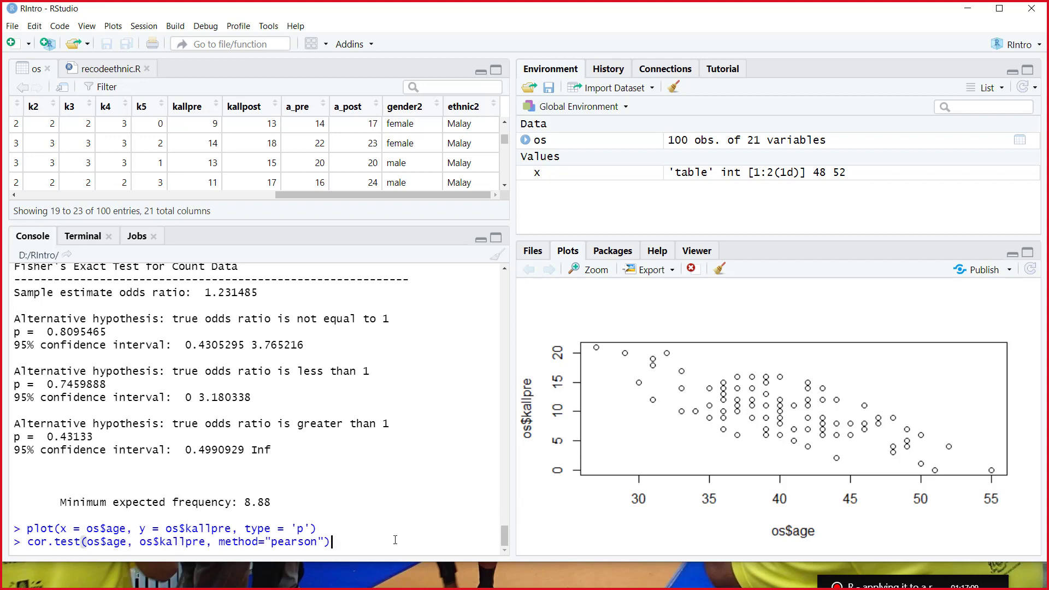
key(Return)
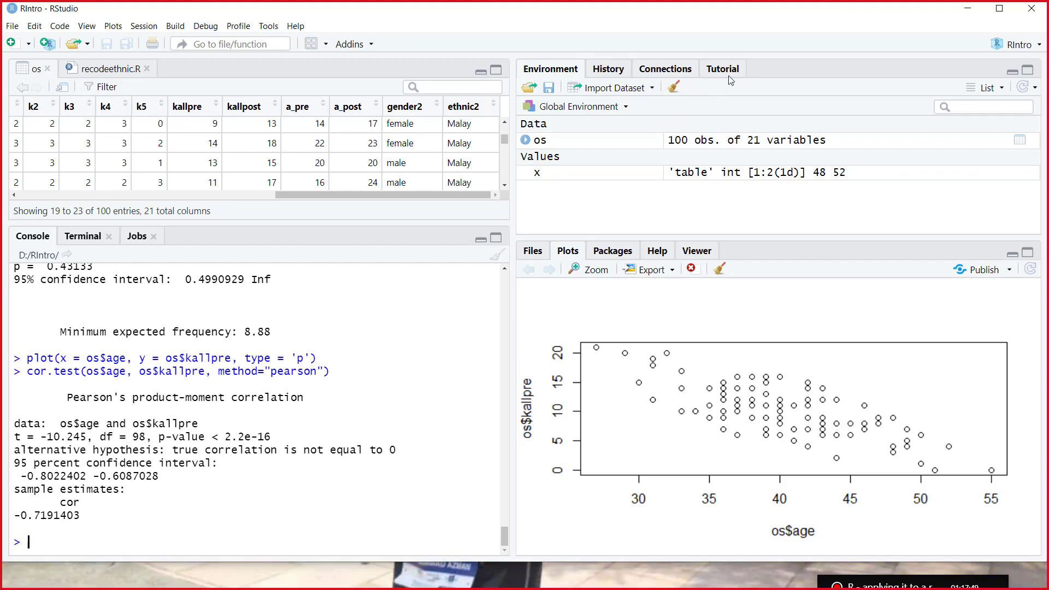
click(968, 9)
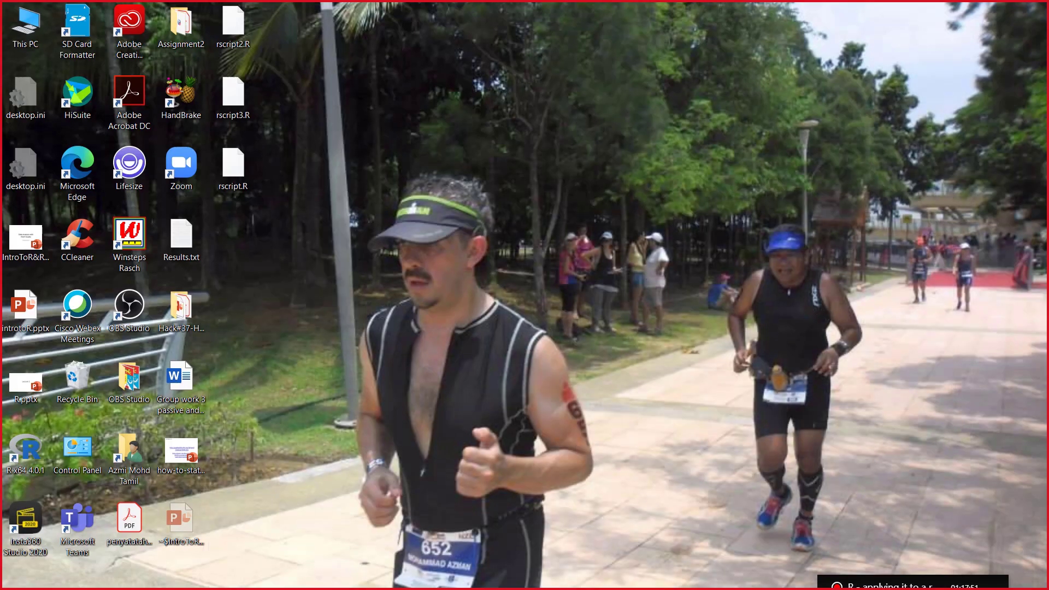
mouse_move(546, 587)
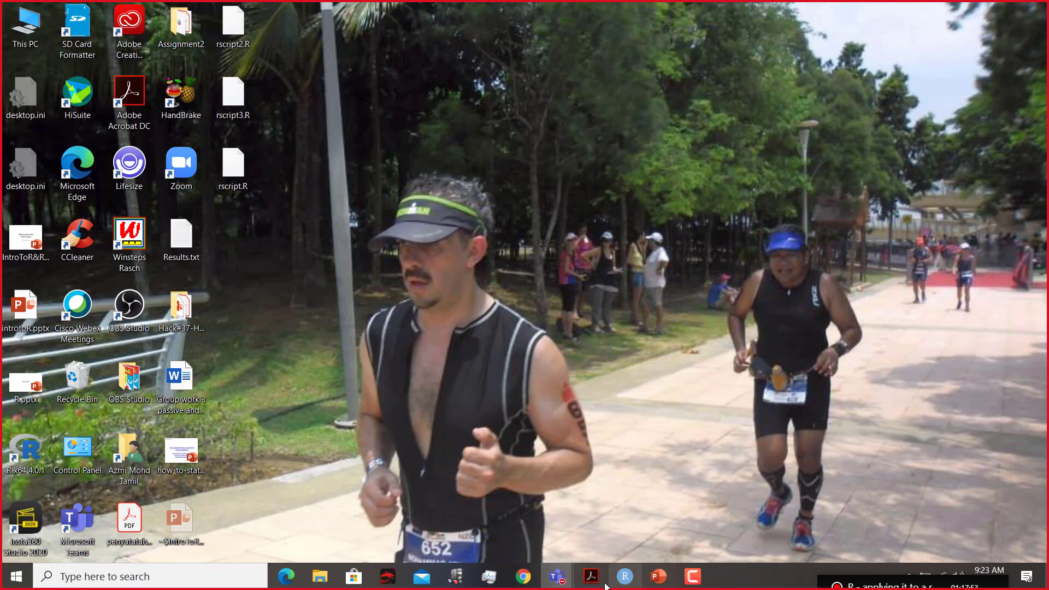
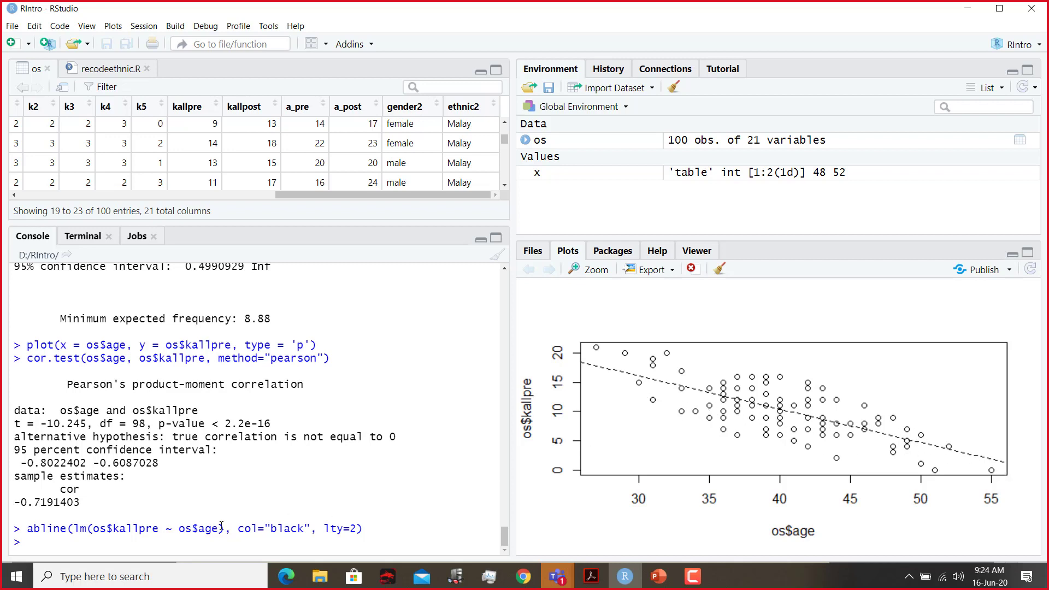
Recall the abline(lm(os$kallpre ~ os$age)) command, change its colour to "red" with lty=2 kept, and run it
key(Up)
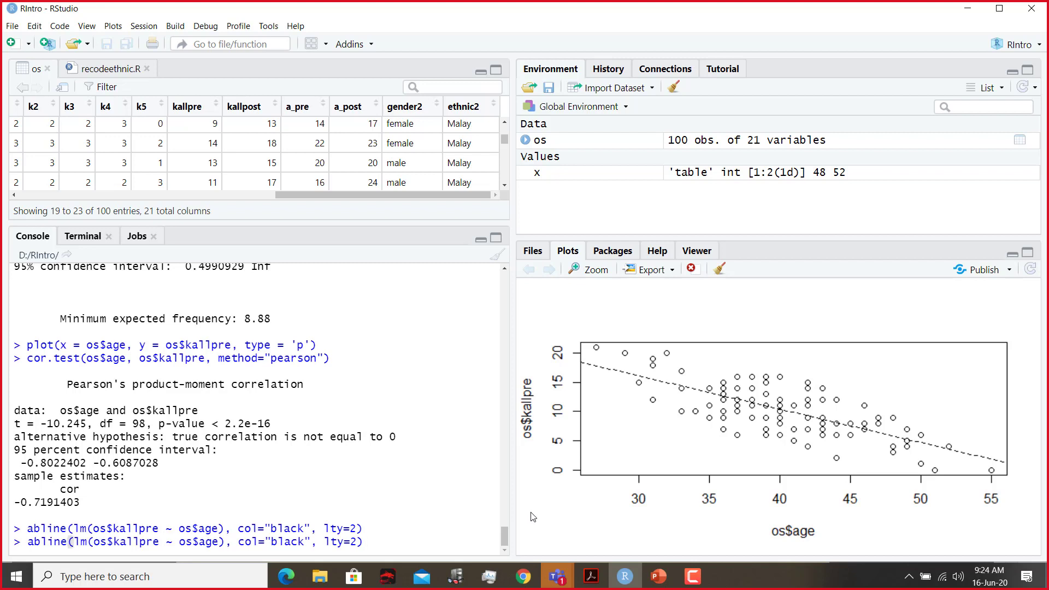
key(Left)
key(Right)
key(BackSpace)
key(BackSpace)
key(BackSpace)
key(BackSpace)
key(BackSpace)
text(red)
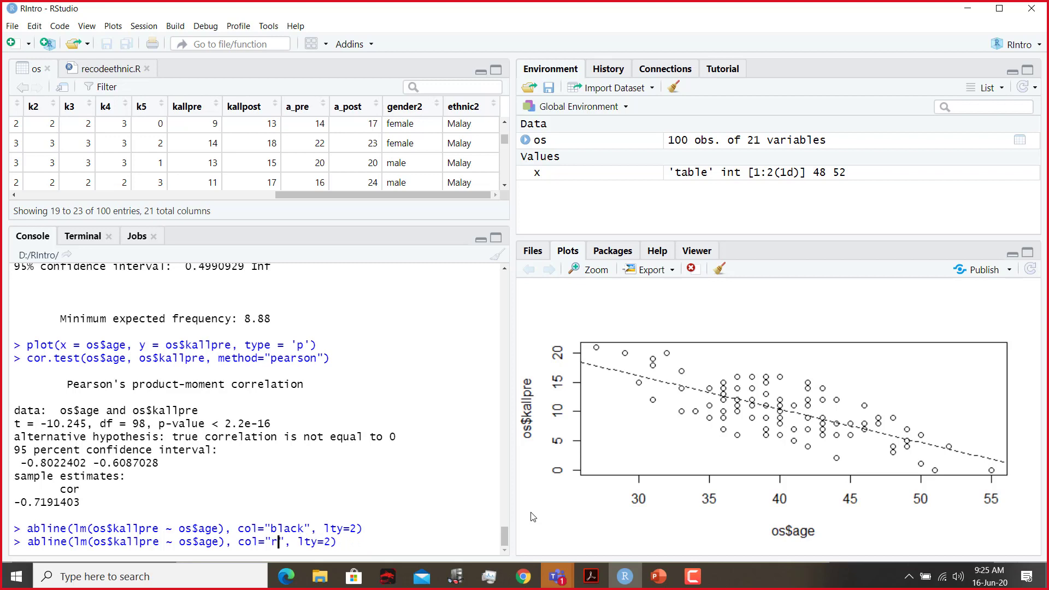
key(Return)
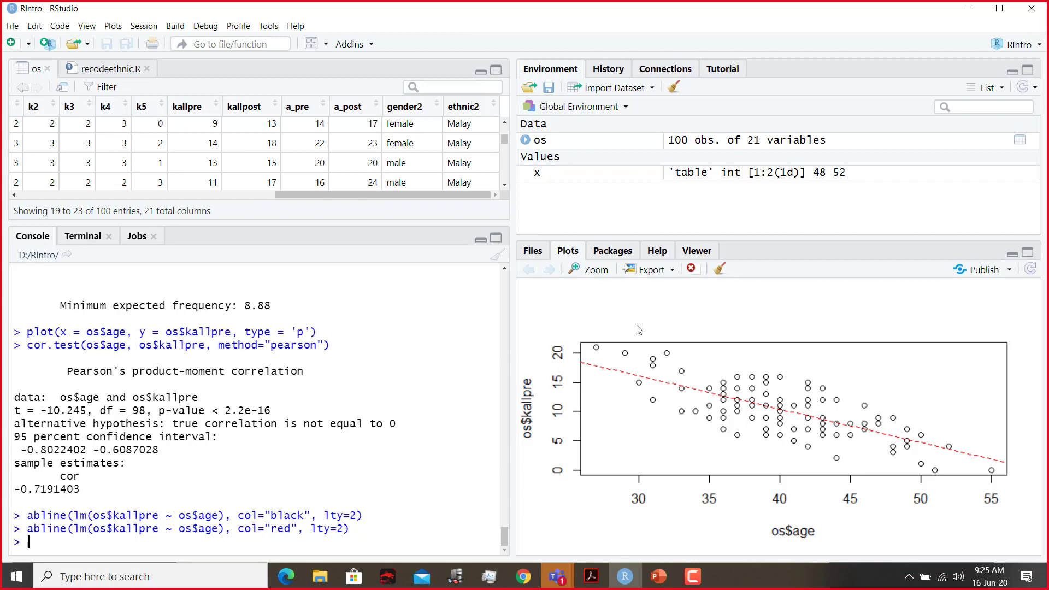
Switch to the S7 PDF and copy kn_age = lm(os$kallpre~os$age) from page 19
click(968, 8)
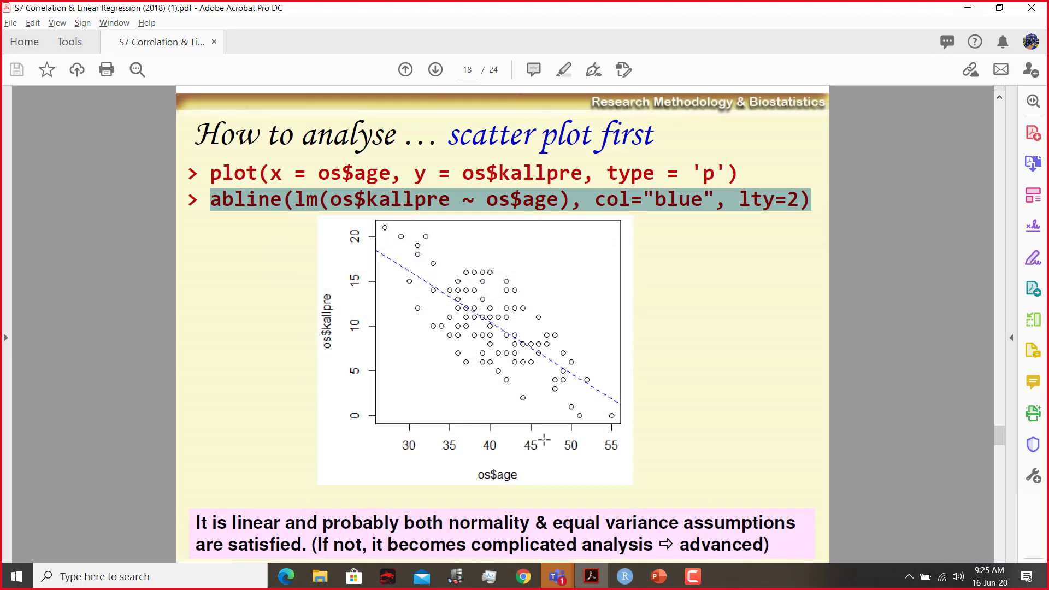
scroll(520, 431, down, 2)
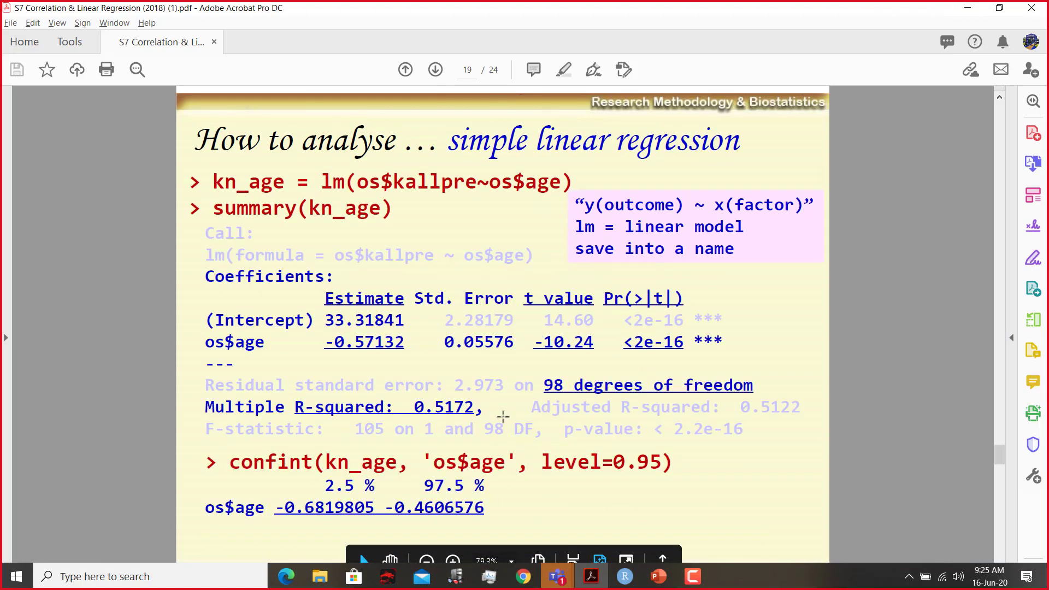
scroll(503, 417, up, 2)
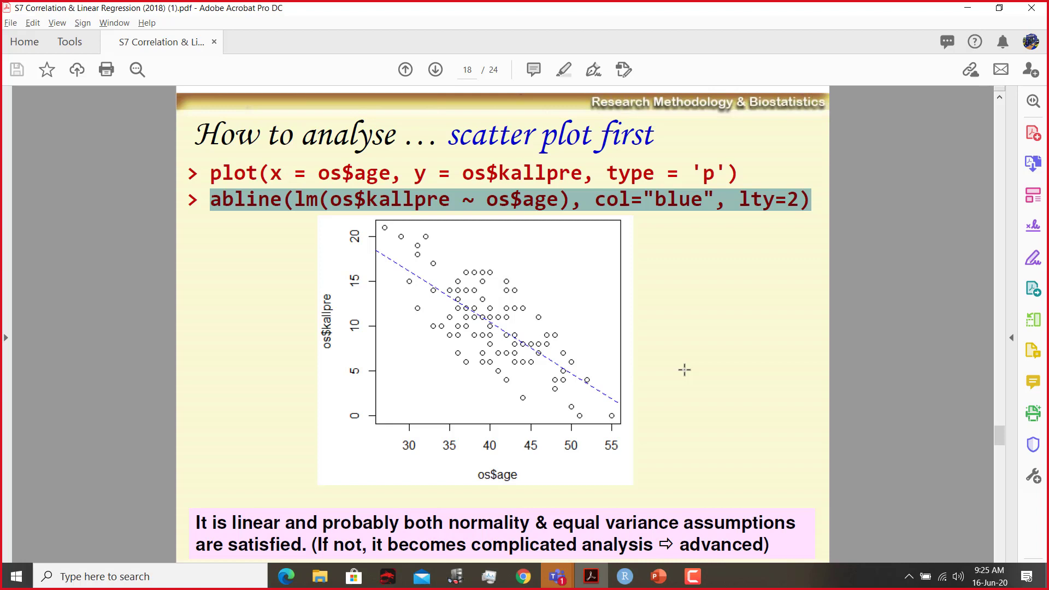
scroll(566, 323, down, 1)
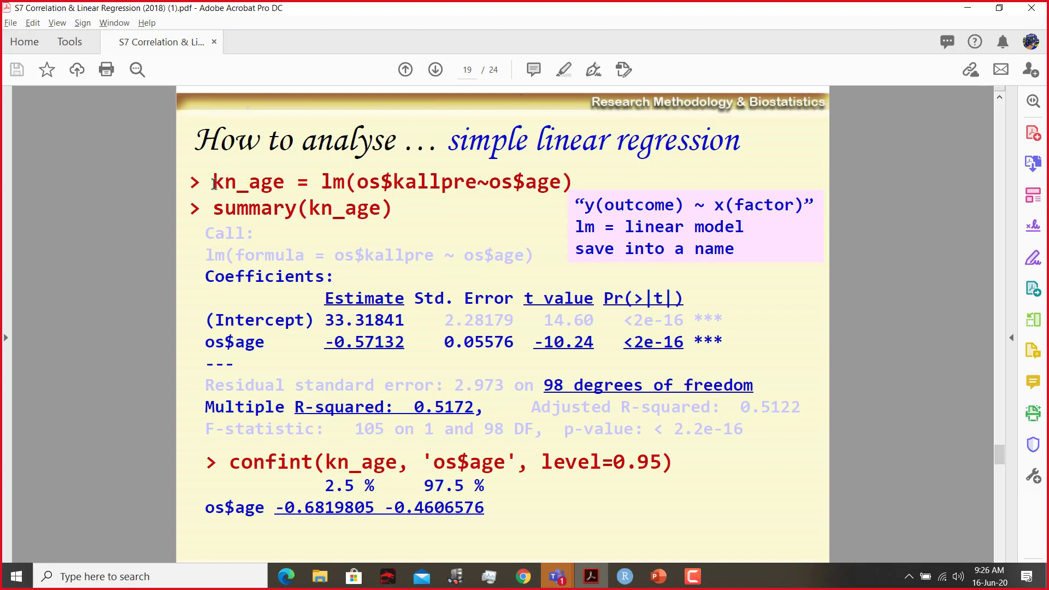
drag(213, 183, 569, 179)
key(ctrl+c)
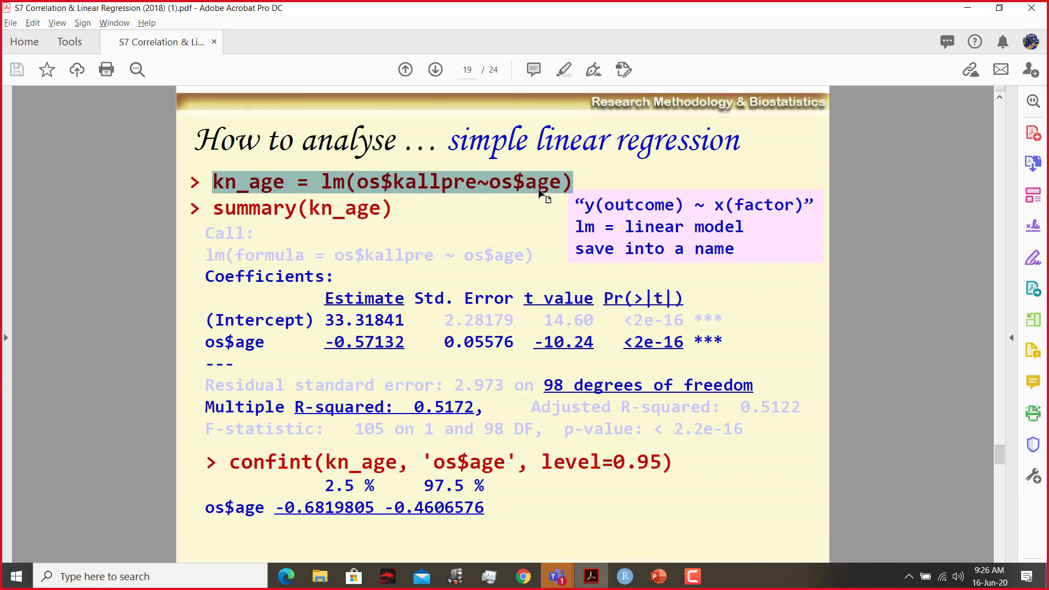
Run the copied kn_age = lm(os$kallpre~os$age) in the RStudio console and open the kn_age object for viewing
click(626, 577)
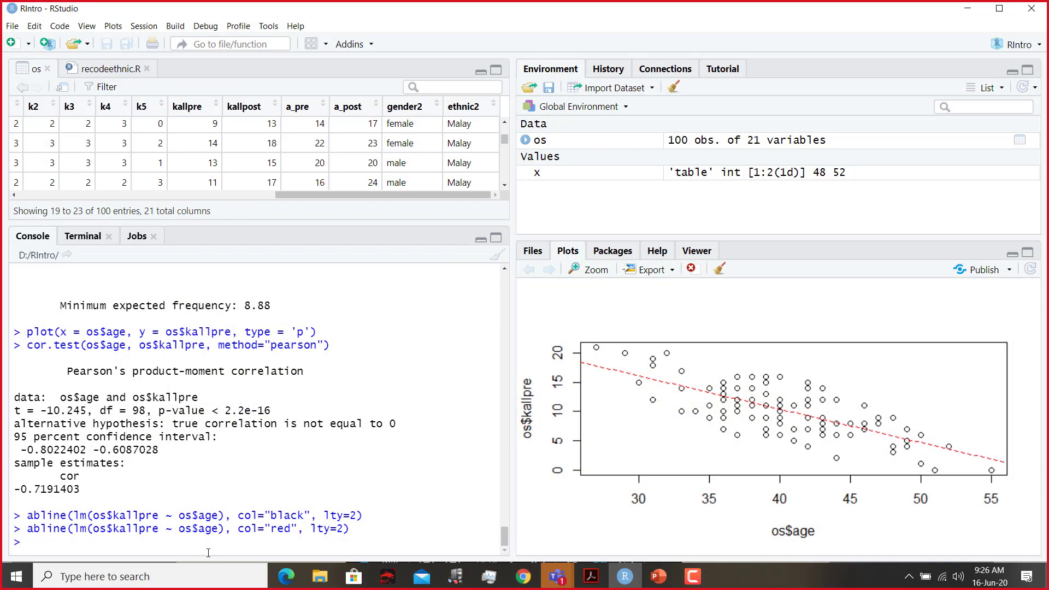
key(ctrl+v)
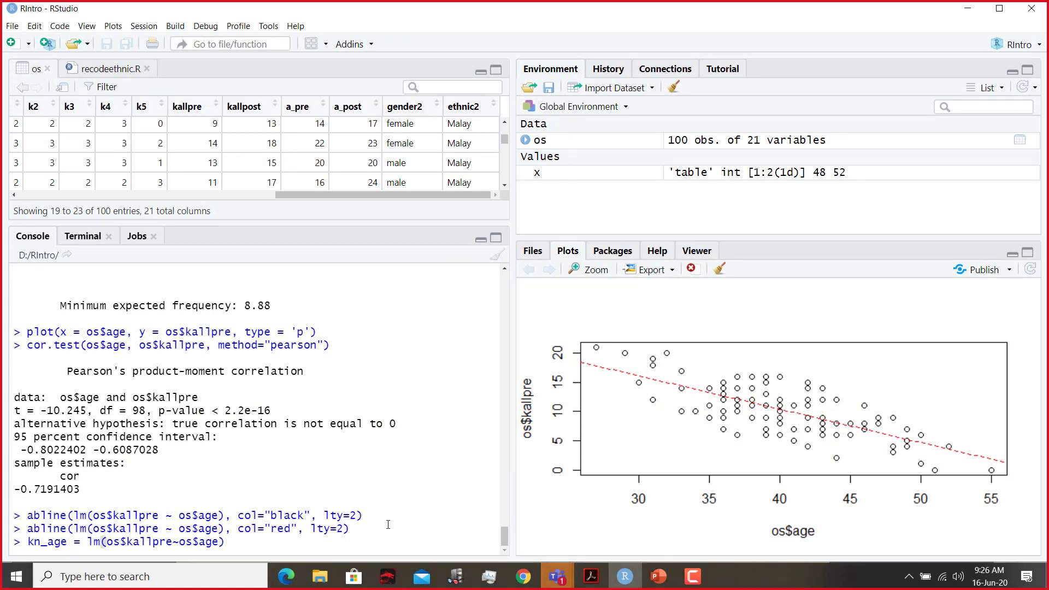
key(Return)
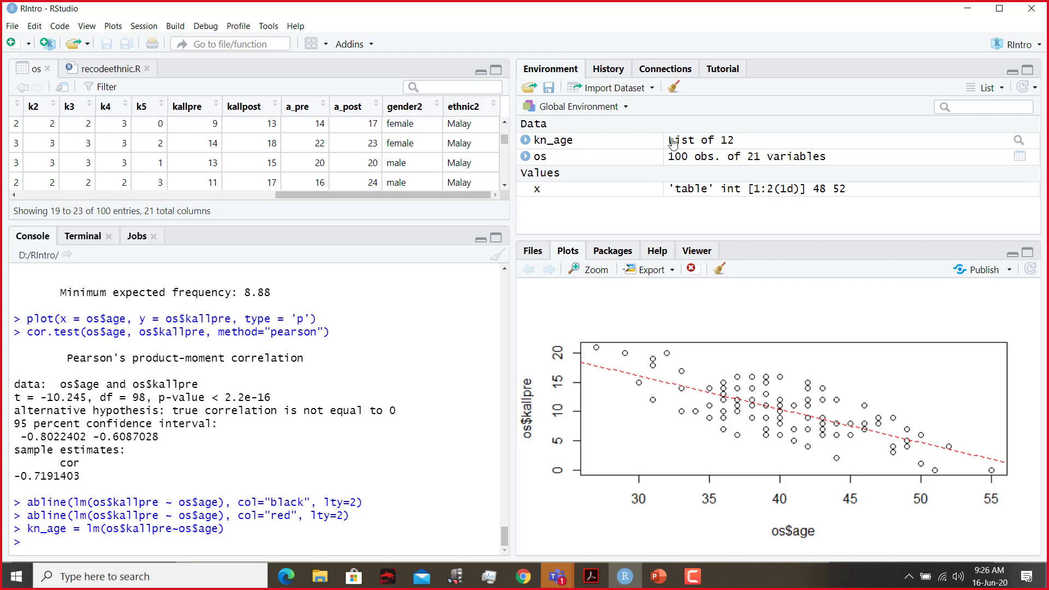
click(695, 143)
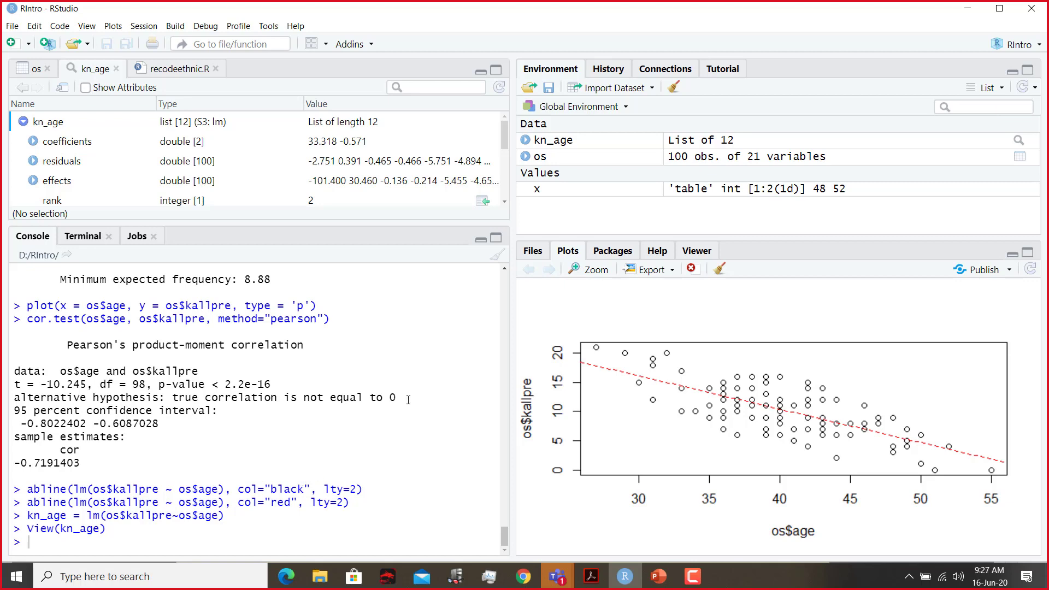
Switch to the S7 PDF and copy summary(kn_age) from the simple linear regression slide on page 19
click(968, 8)
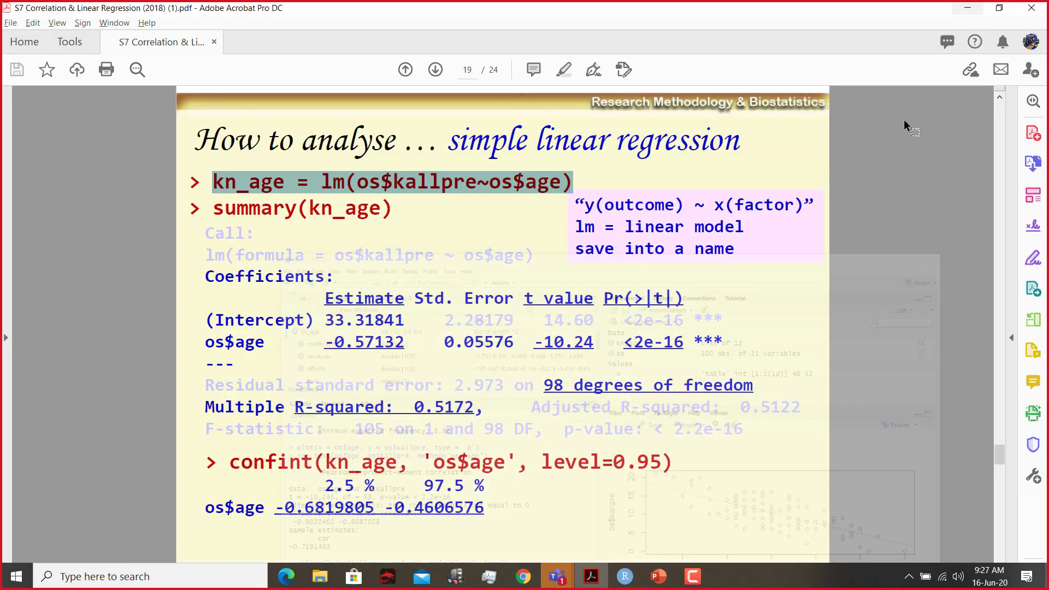
drag(224, 209, 218, 211)
double_click(218, 211)
click(358, 208)
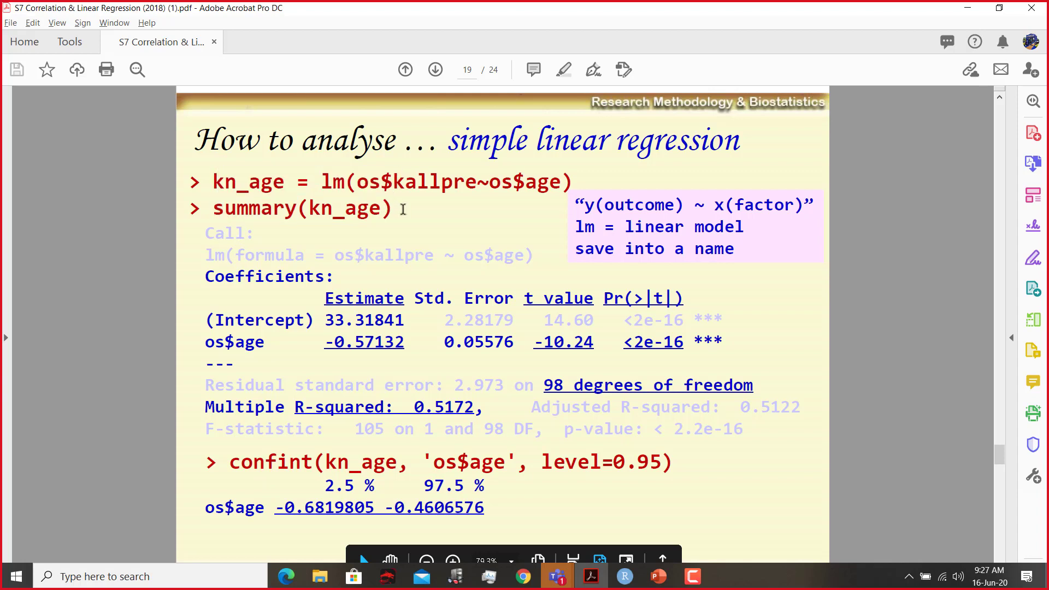
drag(403, 209, 212, 211)
key(ctrl+c)
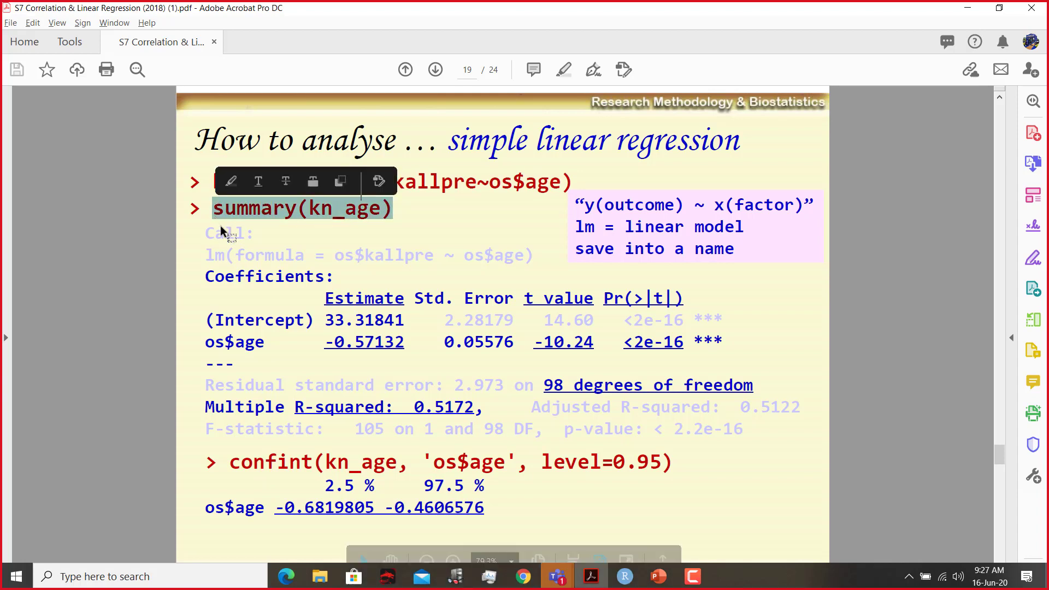
Return to RStudio, paste summary(kn_age) into the console and run it
click(967, 8)
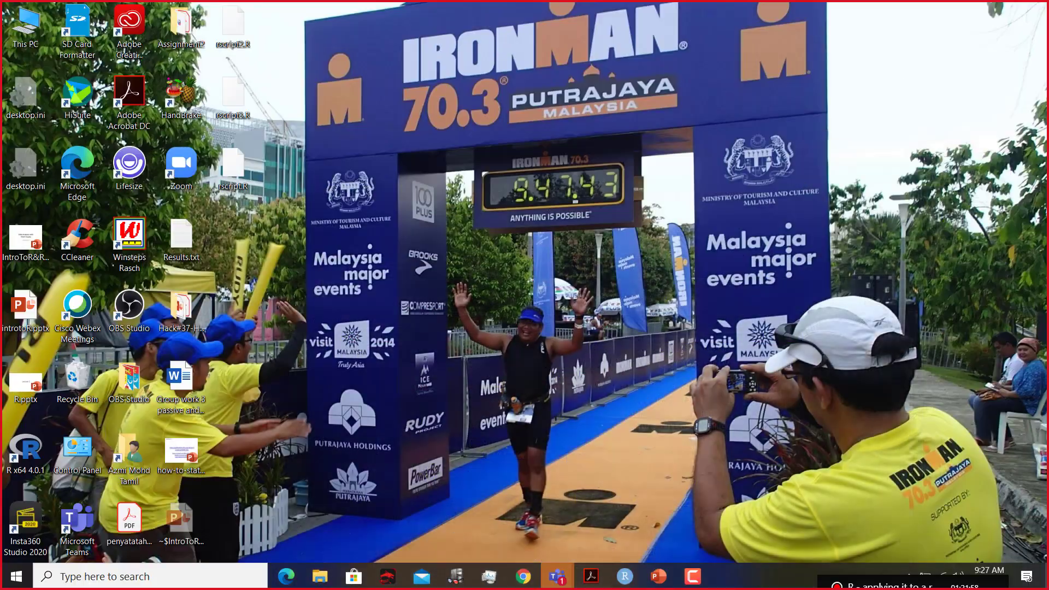
click(625, 576)
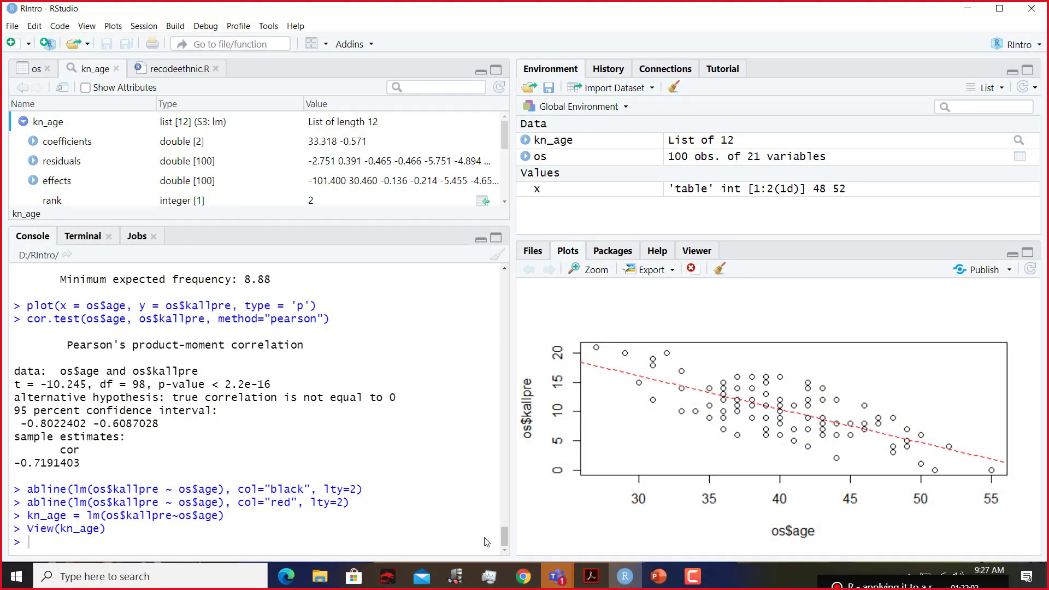
right_click(57, 549)
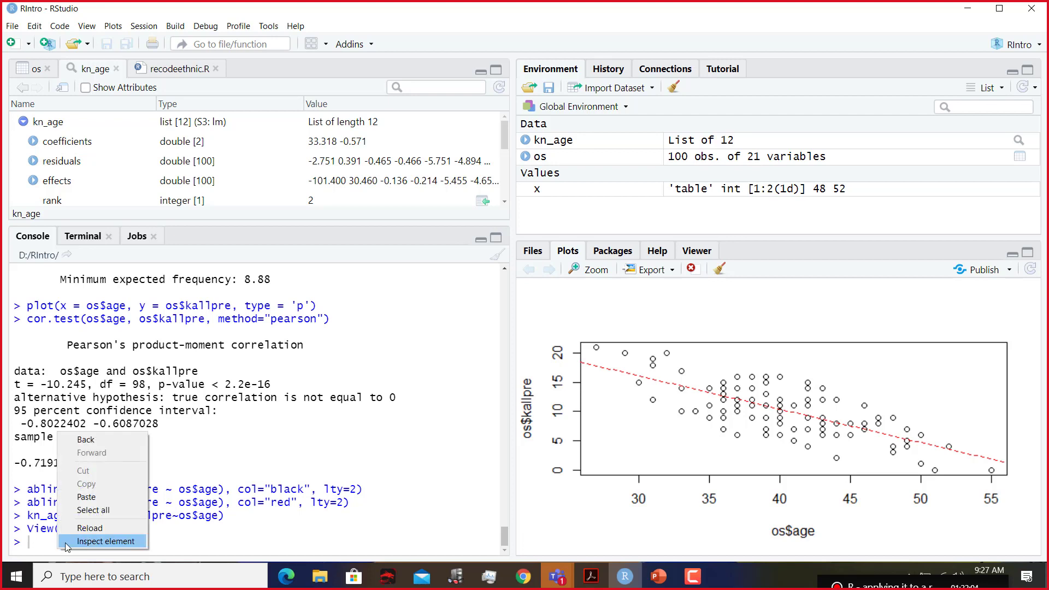
click(99, 494)
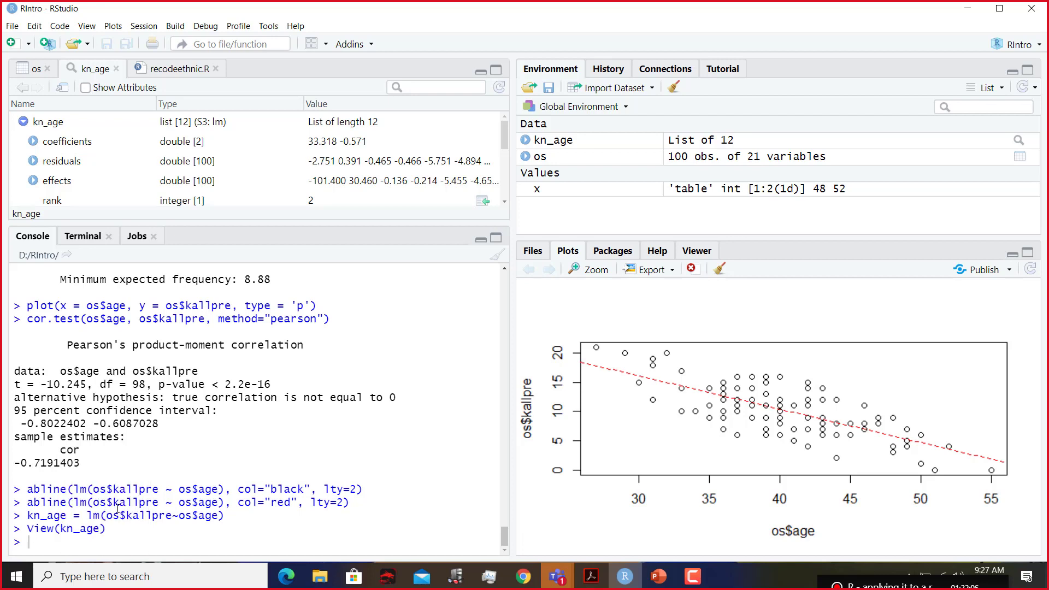
right_click(62, 548)
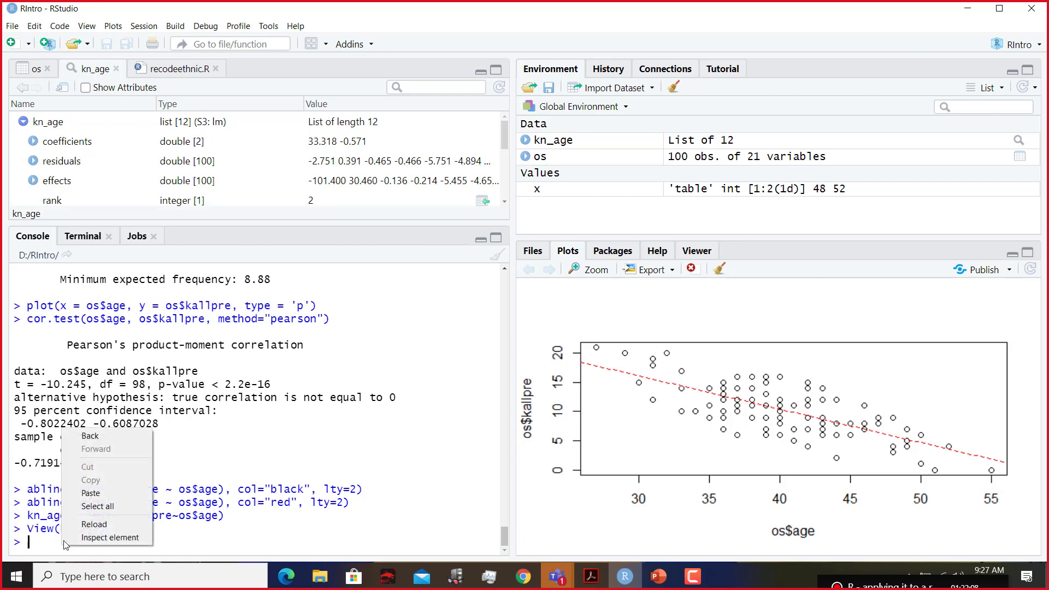
click(92, 495)
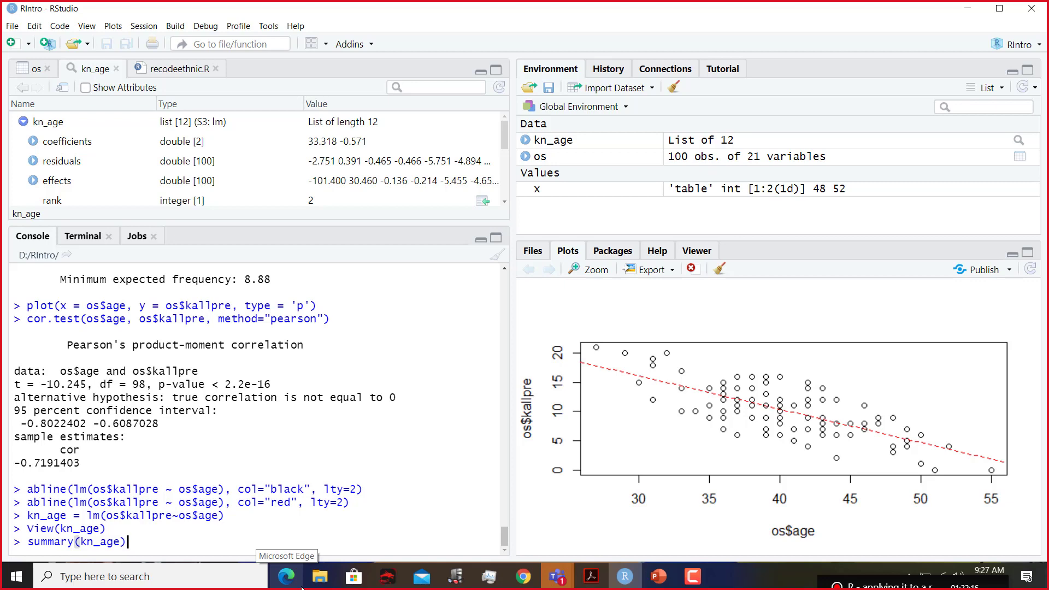
key(Return)
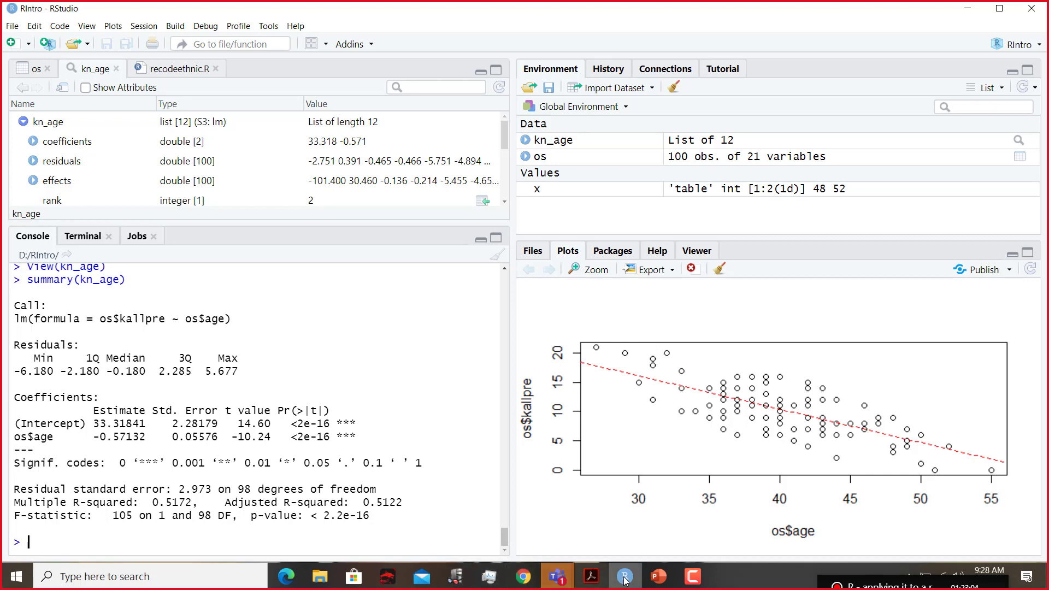
Switch back to the S7 PDF and copy confint(kn_age, 'os$age', level=0.95) from page 19
click(585, 581)
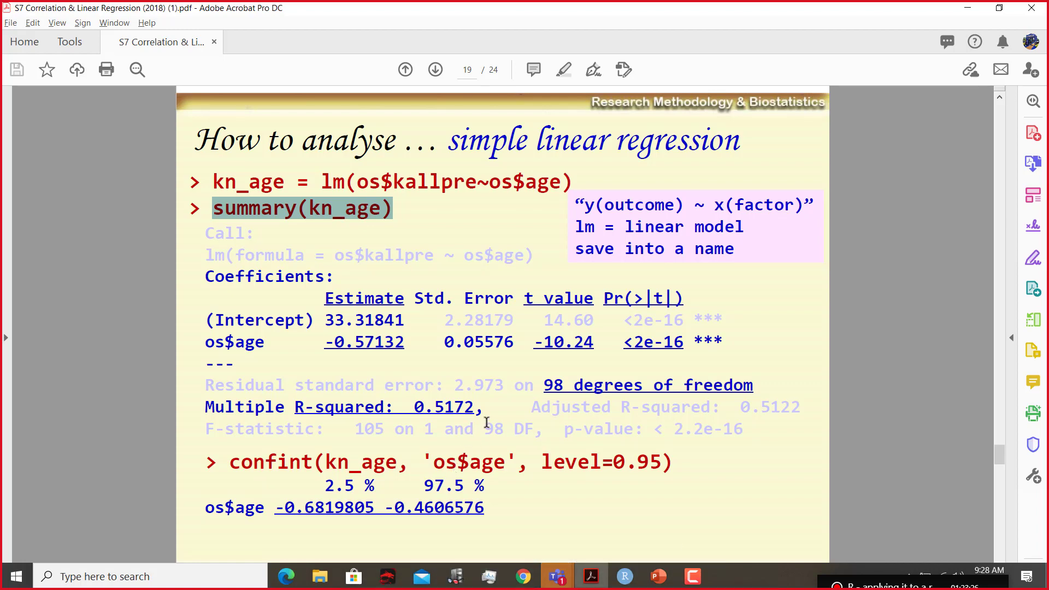
scroll(493, 418, down, 2)
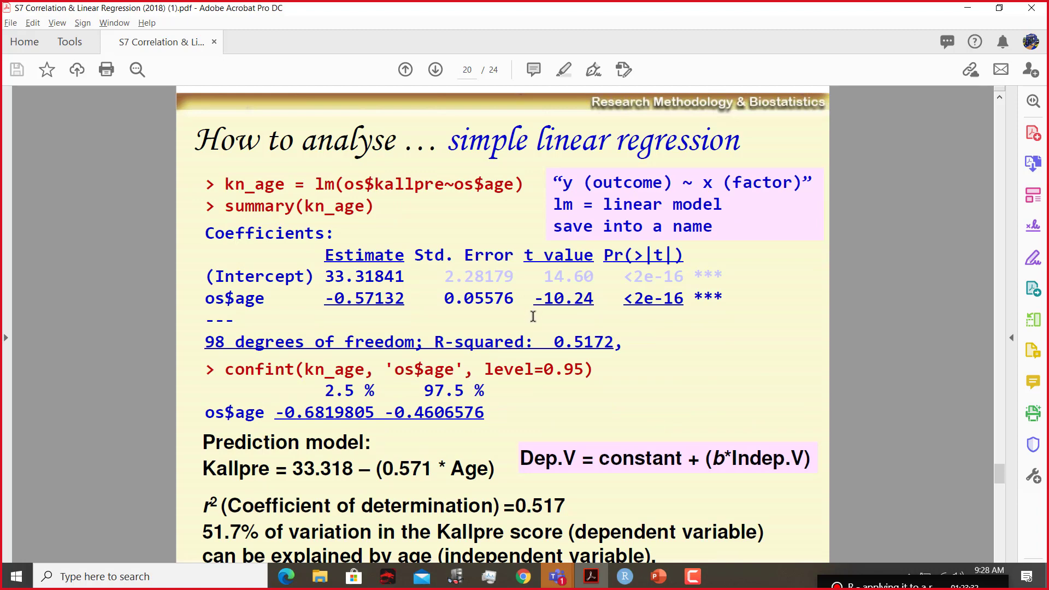
scroll(533, 317, up, 2)
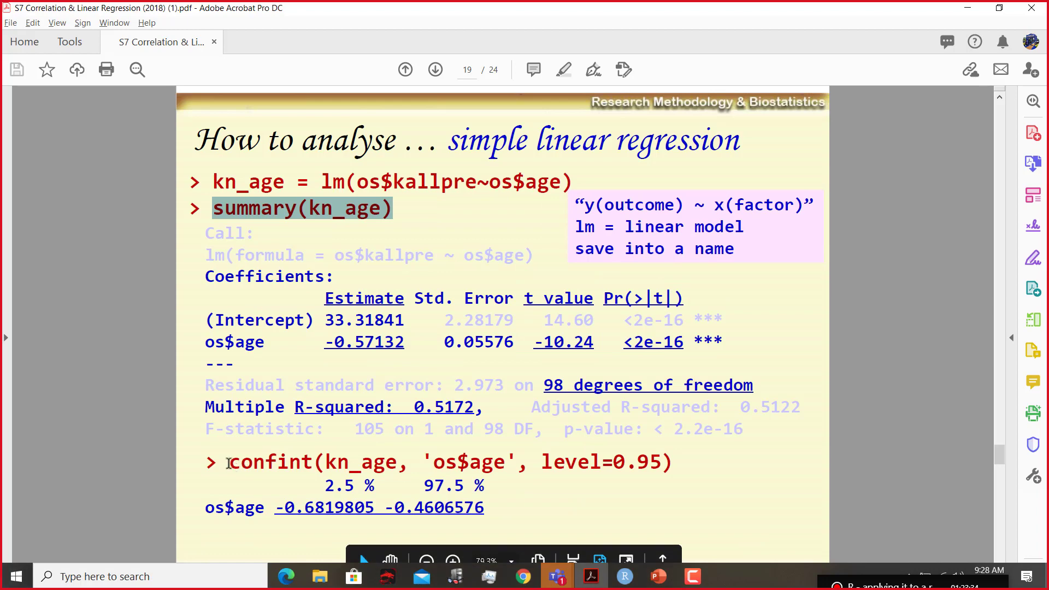
drag(229, 463, 664, 463)
key(ctrl+c)
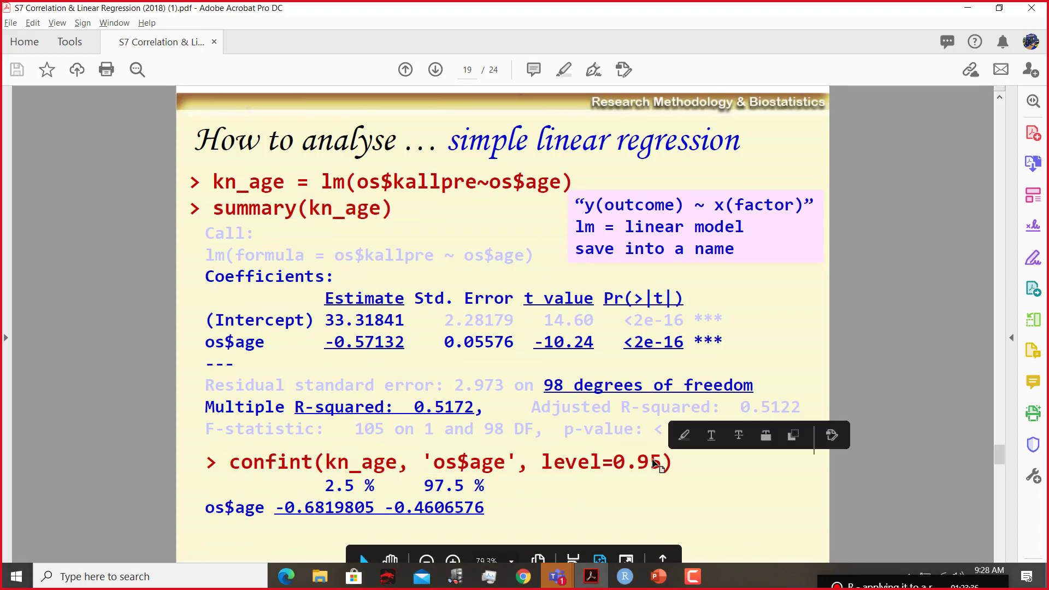
right_click(616, 469)
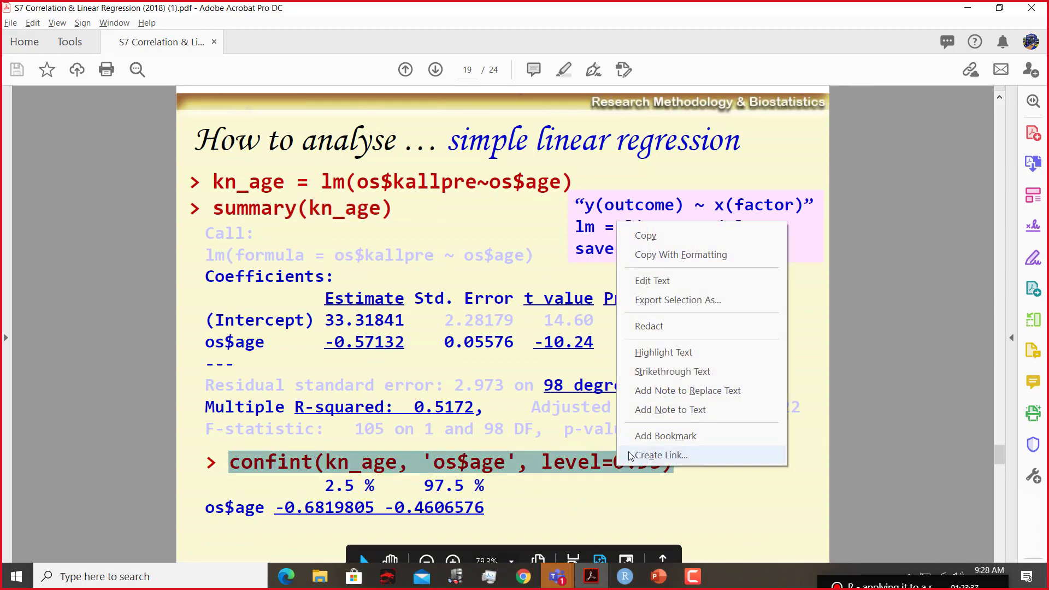
click(680, 237)
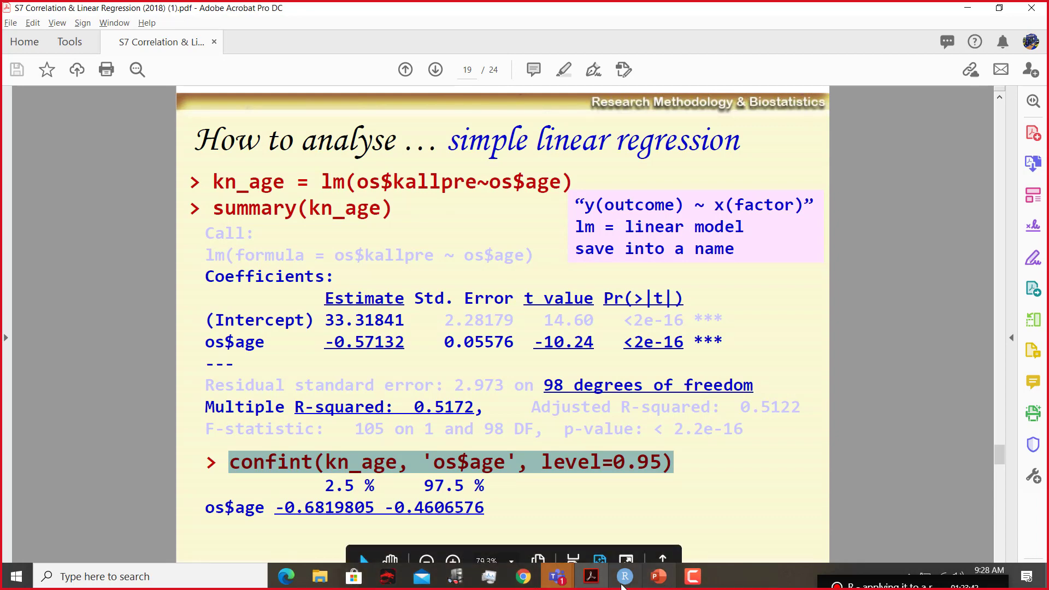
Switch to the General channel in Microsoft Teams, check the newest reply in the activity feed and minimize the window
click(558, 581)
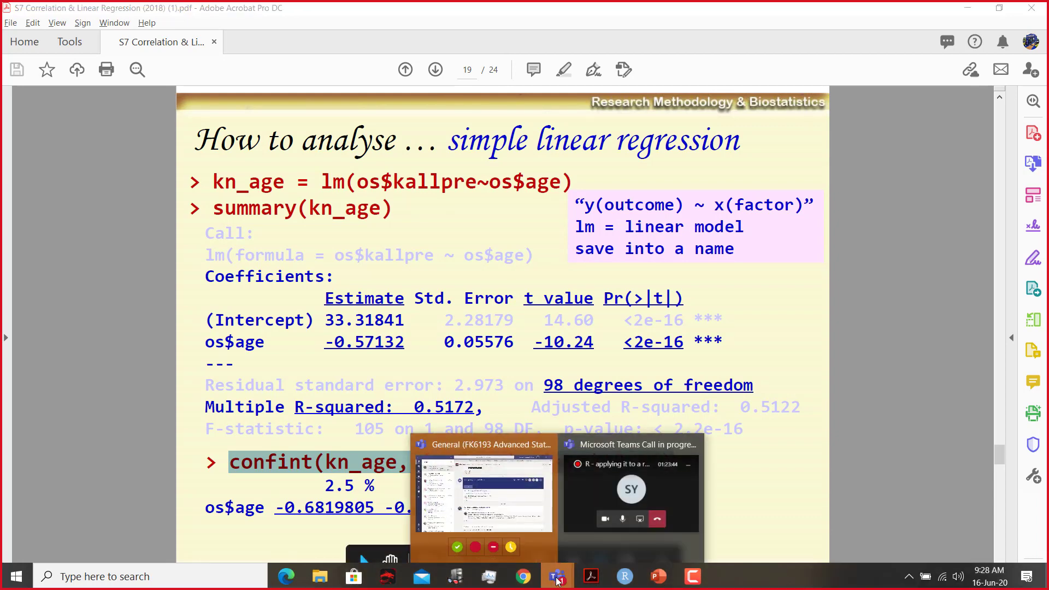
click(484, 494)
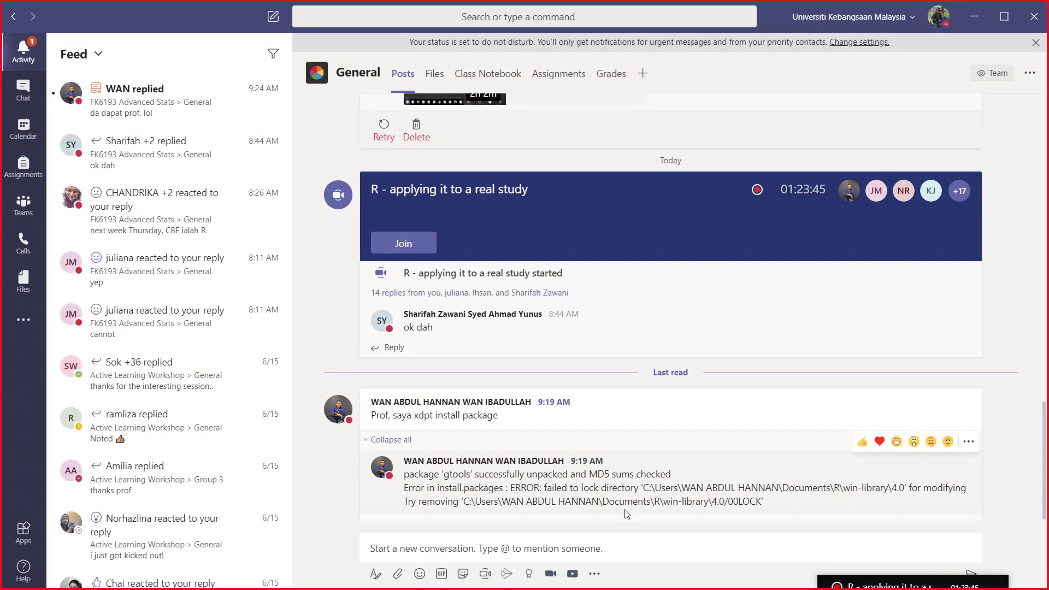
click(201, 127)
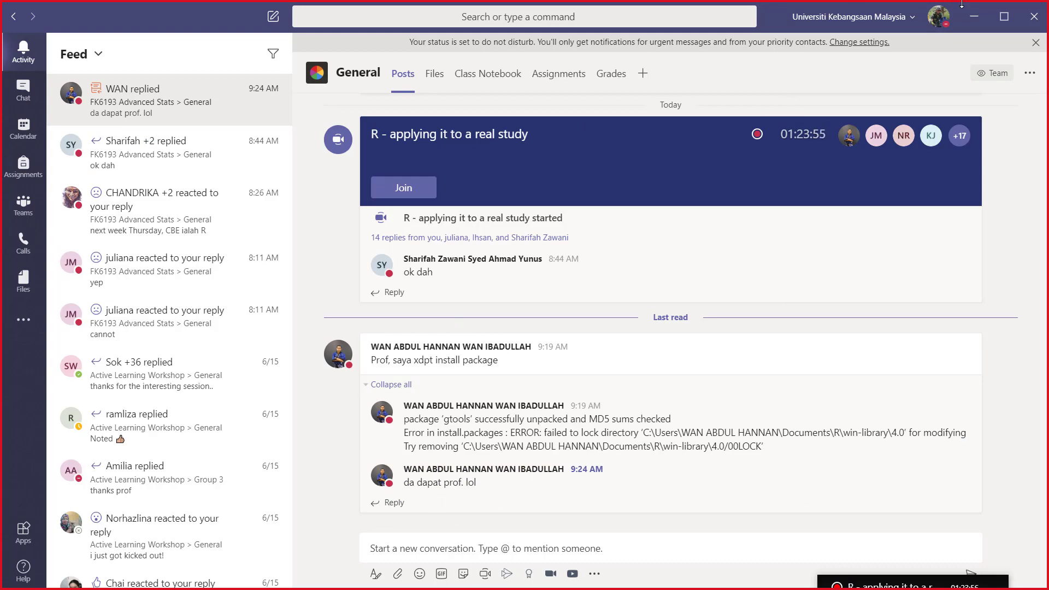
click(974, 17)
Return to RStudio, paste confint(kn_age, 'os$age', level=0.95) into the console and run it
mouse_move(508, 580)
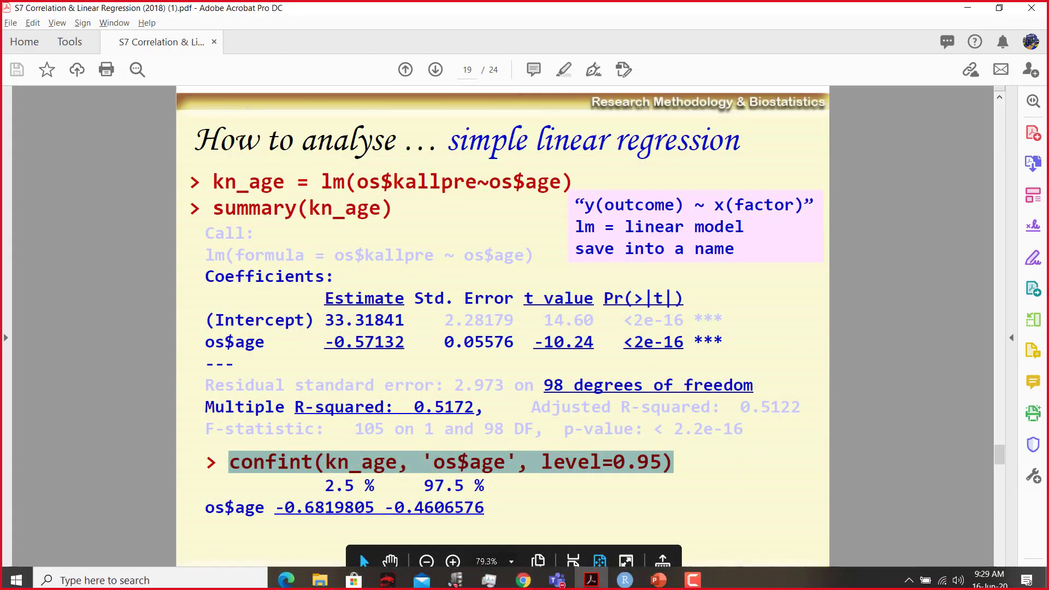
click(623, 583)
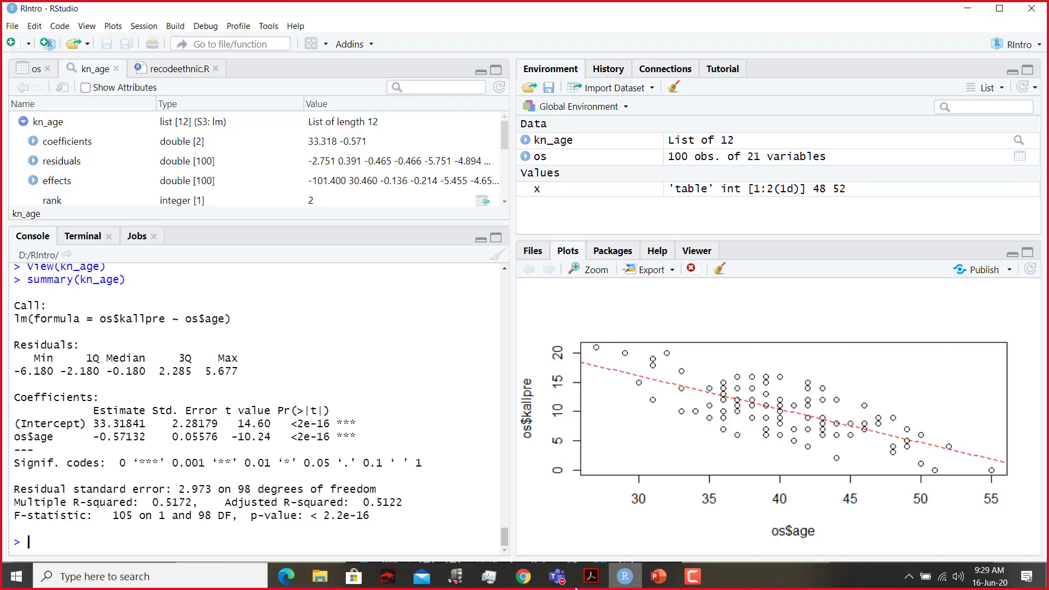
right_click(37, 543)
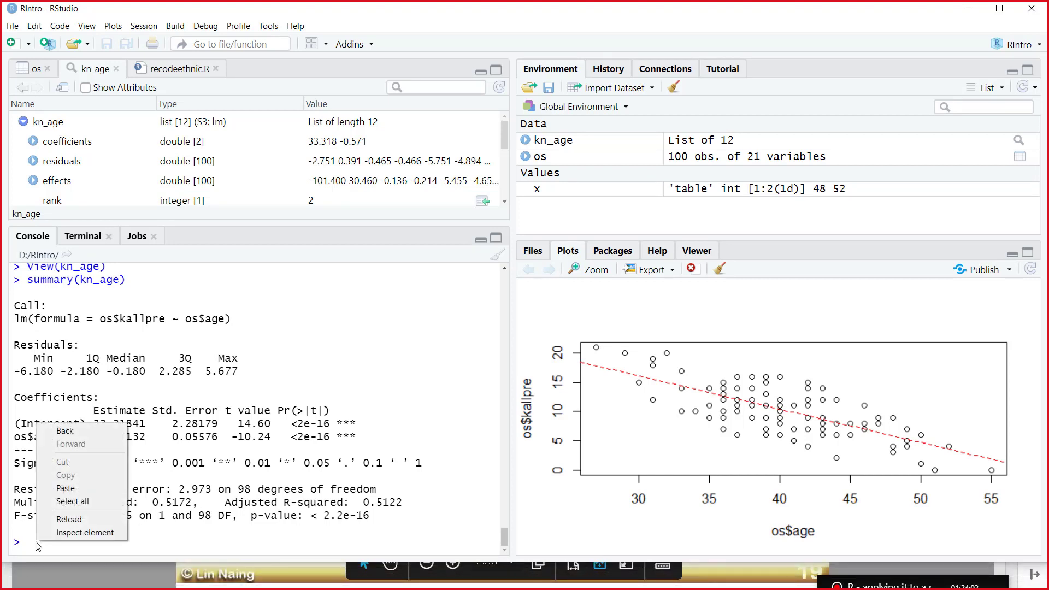
click(74, 489)
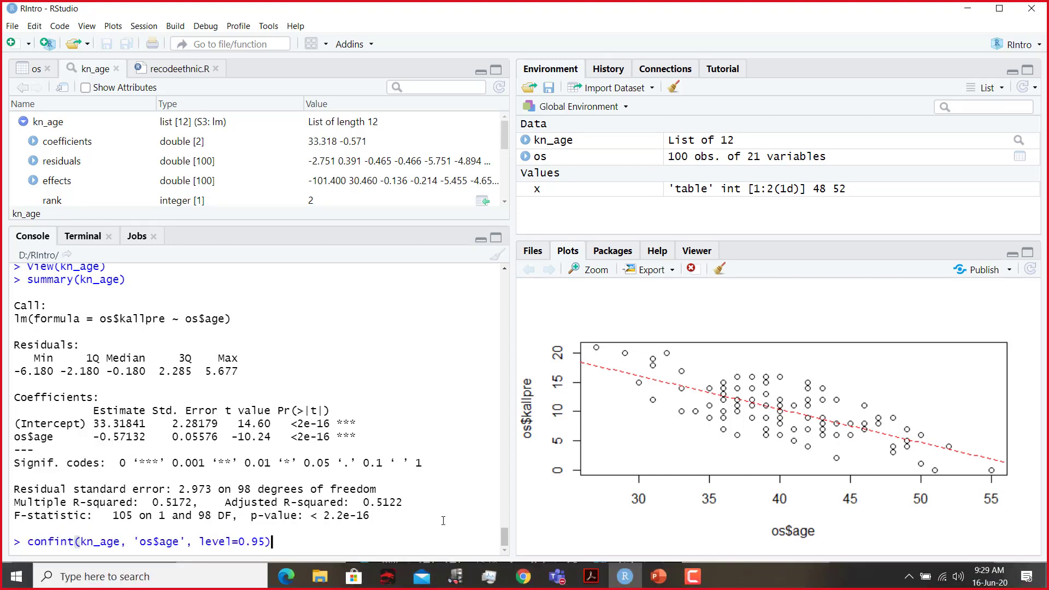
key(Return)
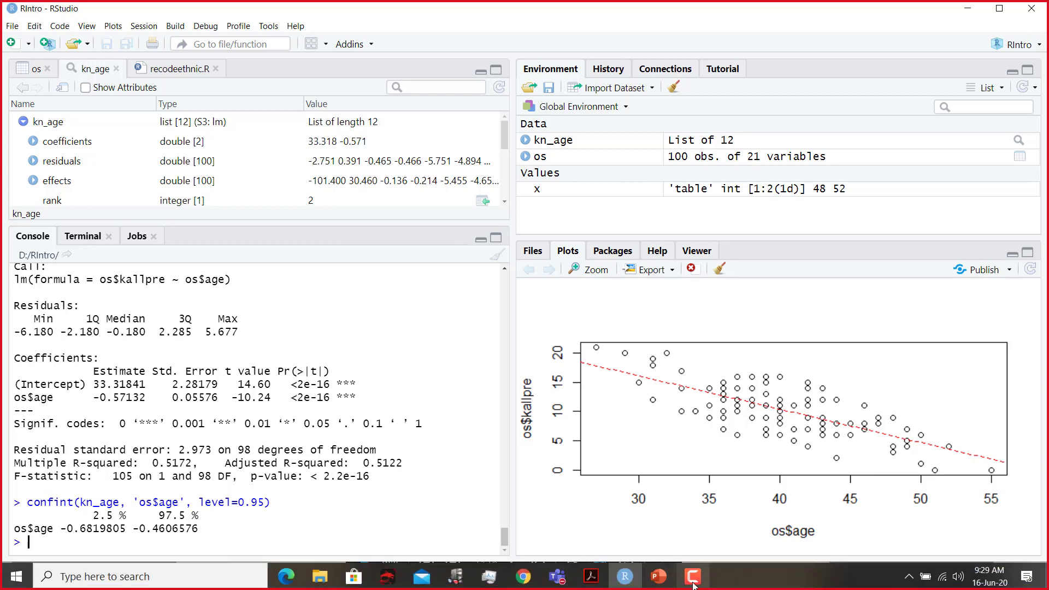
Switch to the S7 PDF, read the regression interpretation and reporting slides through page 24, and close the document
mouse_move(661, 586)
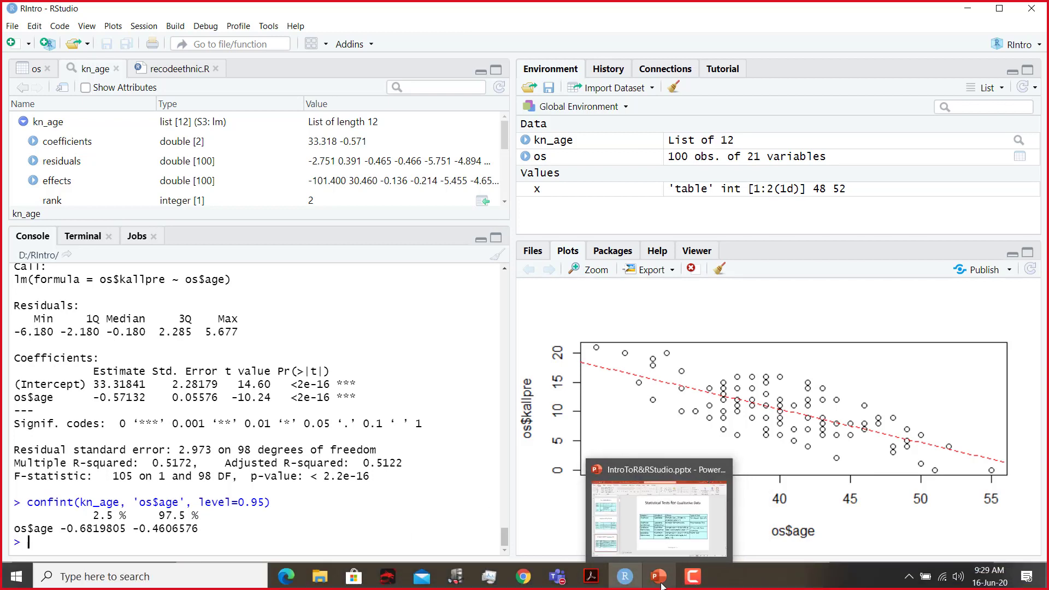
click(592, 576)
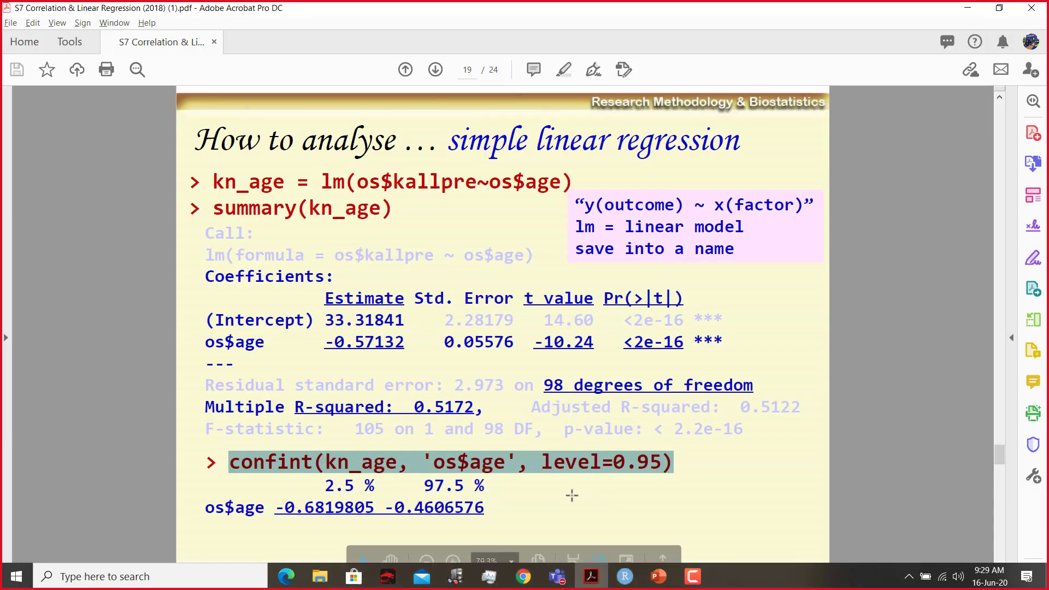
scroll(530, 415, down, 1)
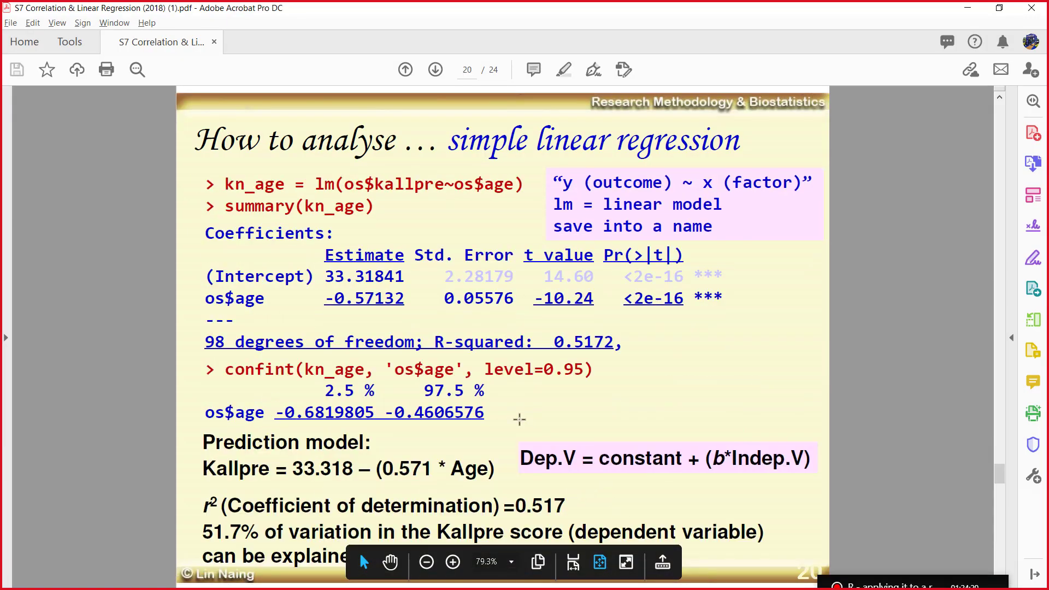
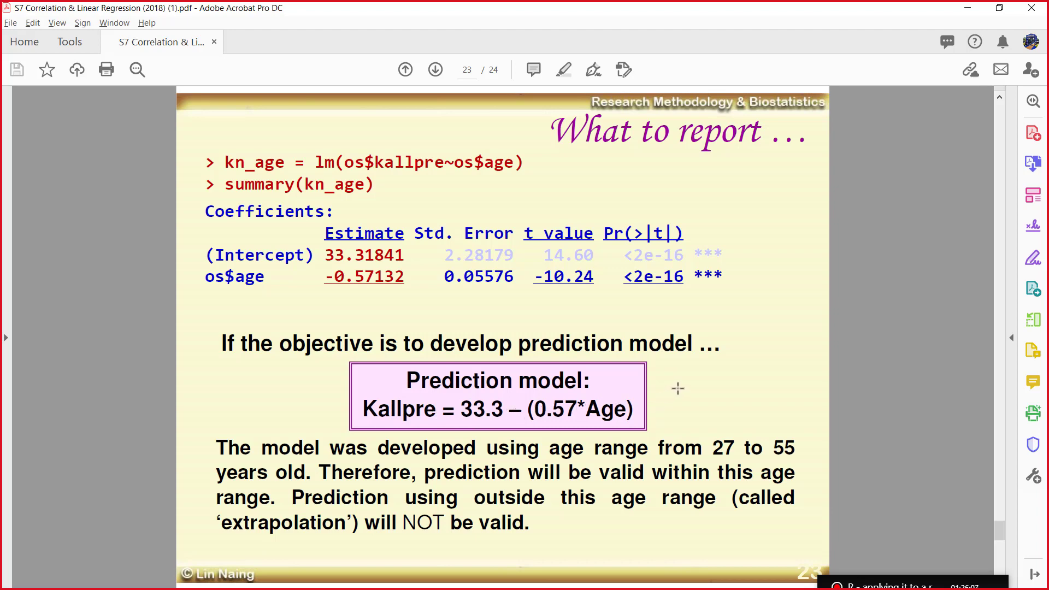
scroll(678, 388, down, 2)
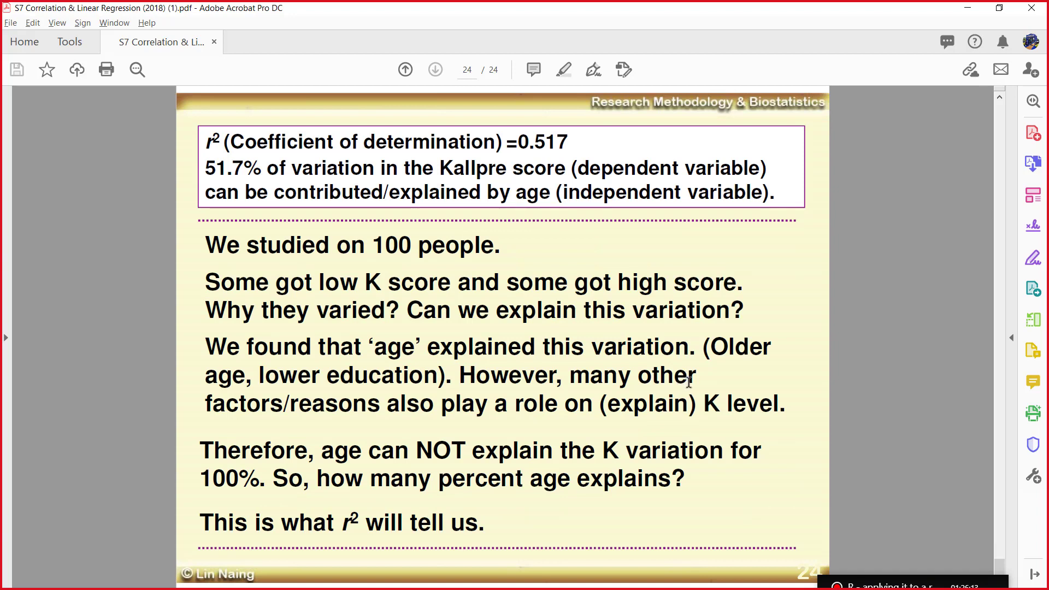
click(1032, 8)
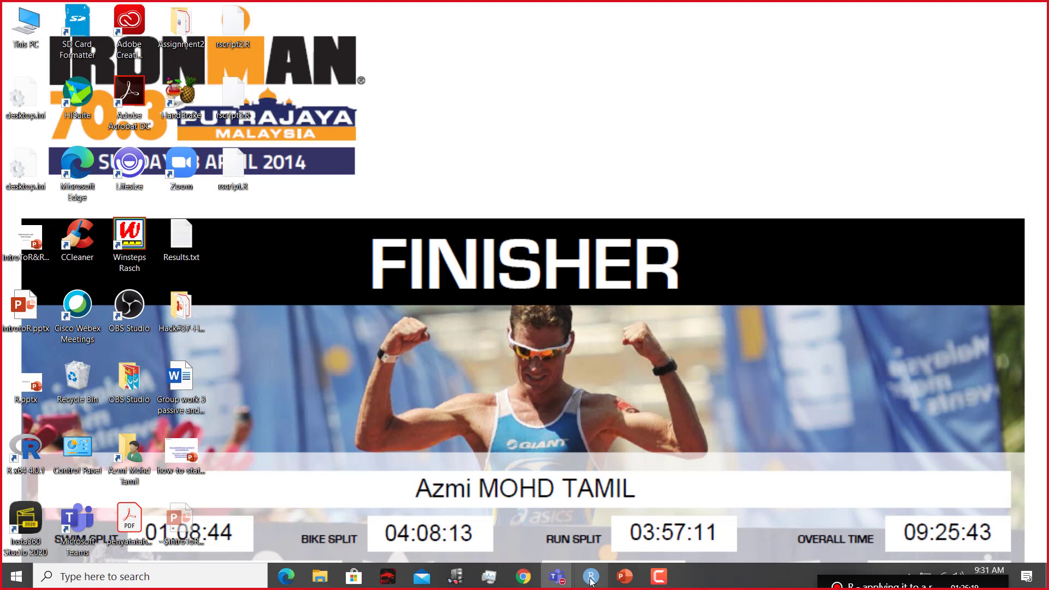
Switch to Microsoft Teams, bring the floating window of the ongoing call into view and stop sharing the screen
mouse_move(560, 574)
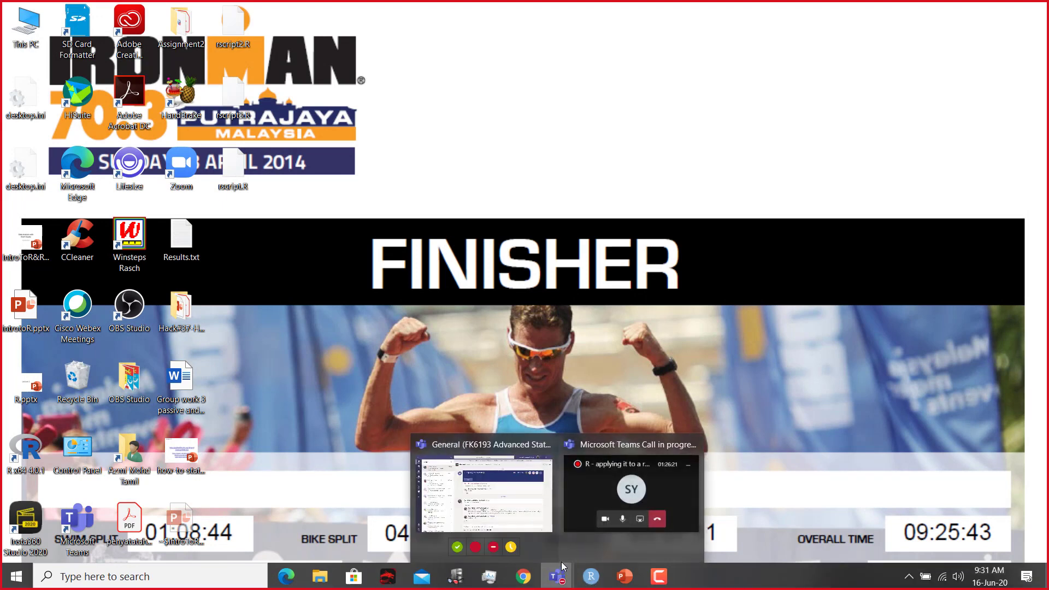
click(588, 480)
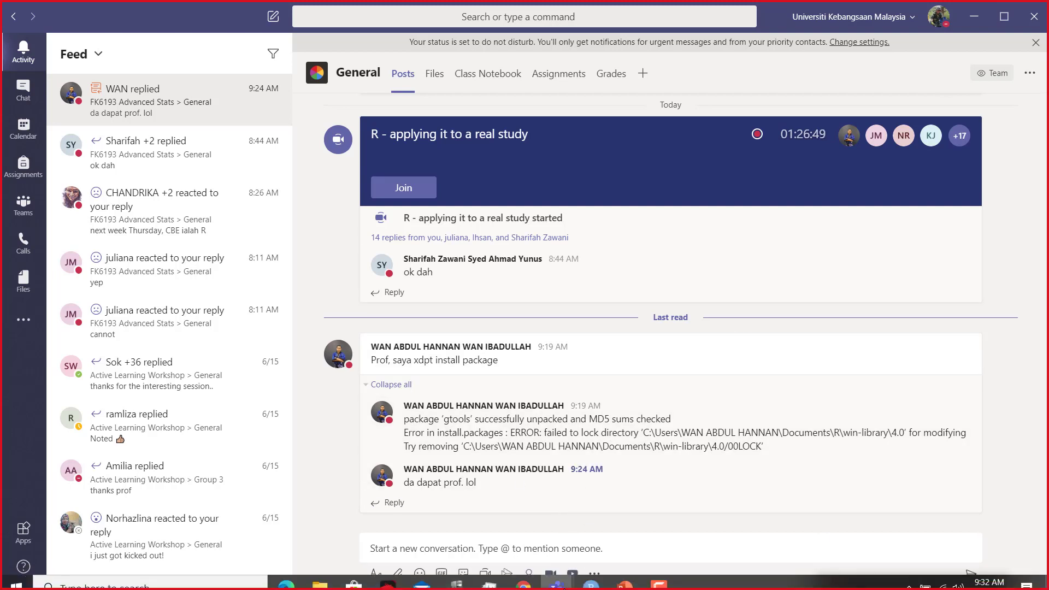
mouse_move(556, 576)
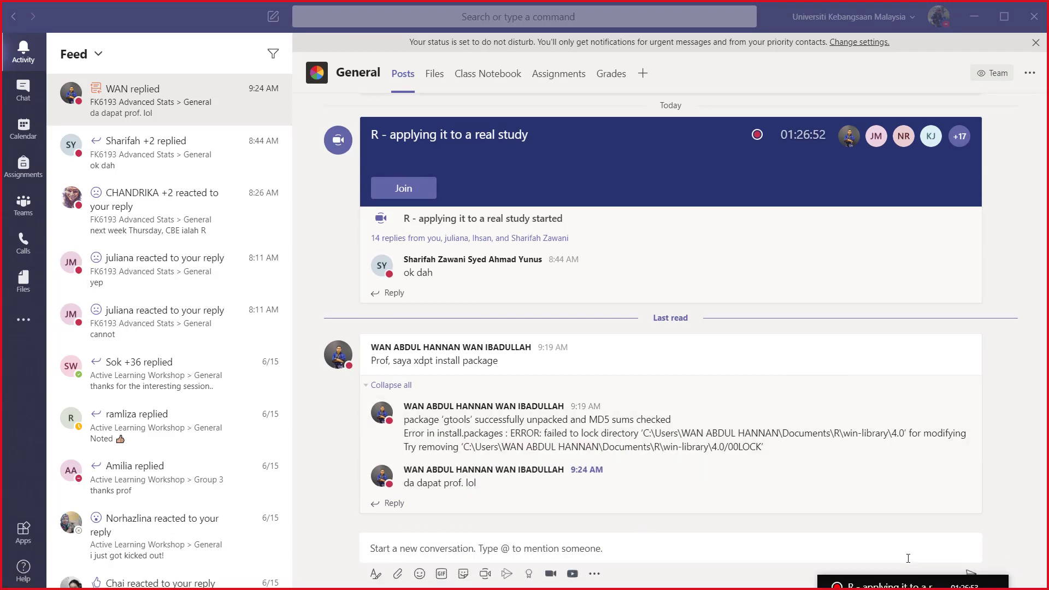
drag(909, 537, 858, 354)
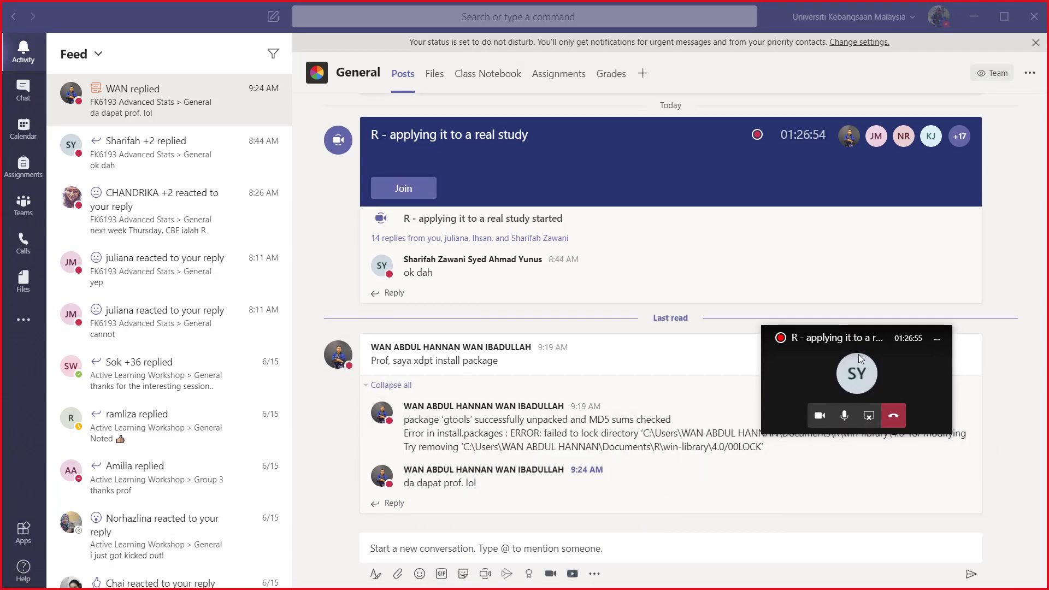
click(872, 416)
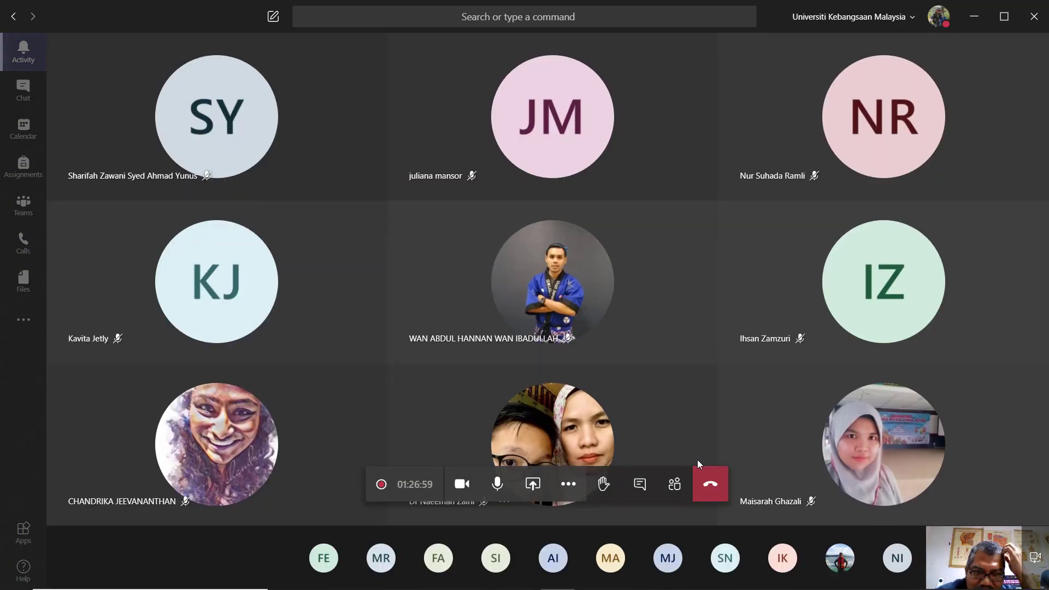
Stop the recording of the ongoing meeting and confirm it
click(568, 485)
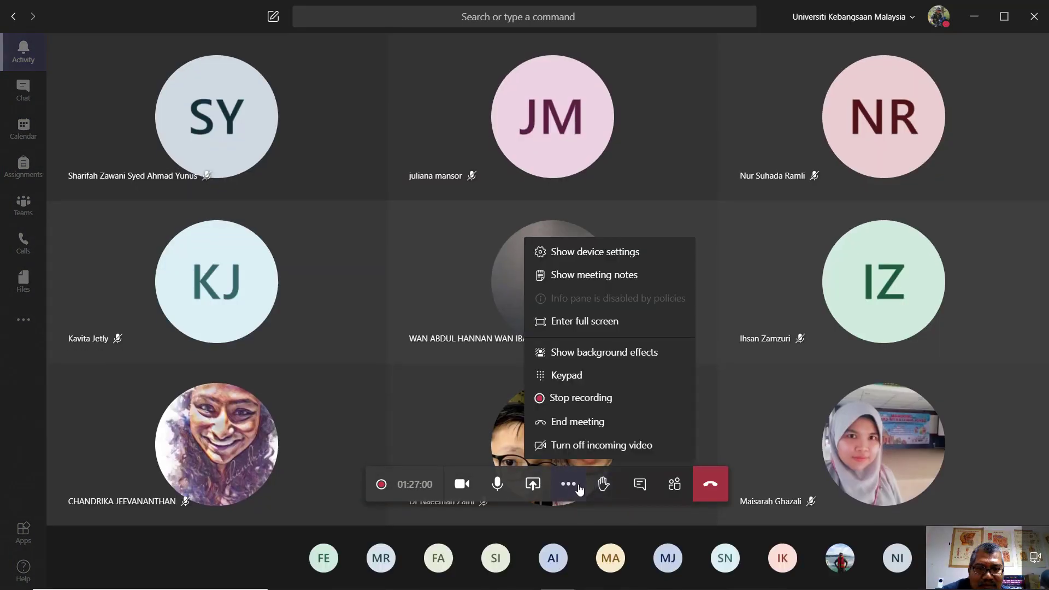
click(588, 394)
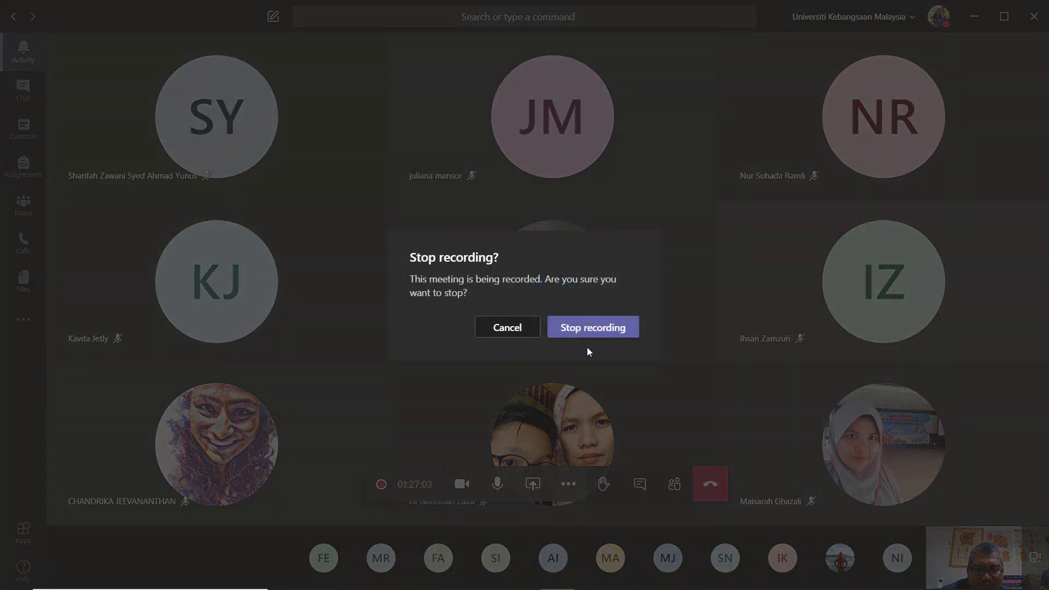
click(597, 330)
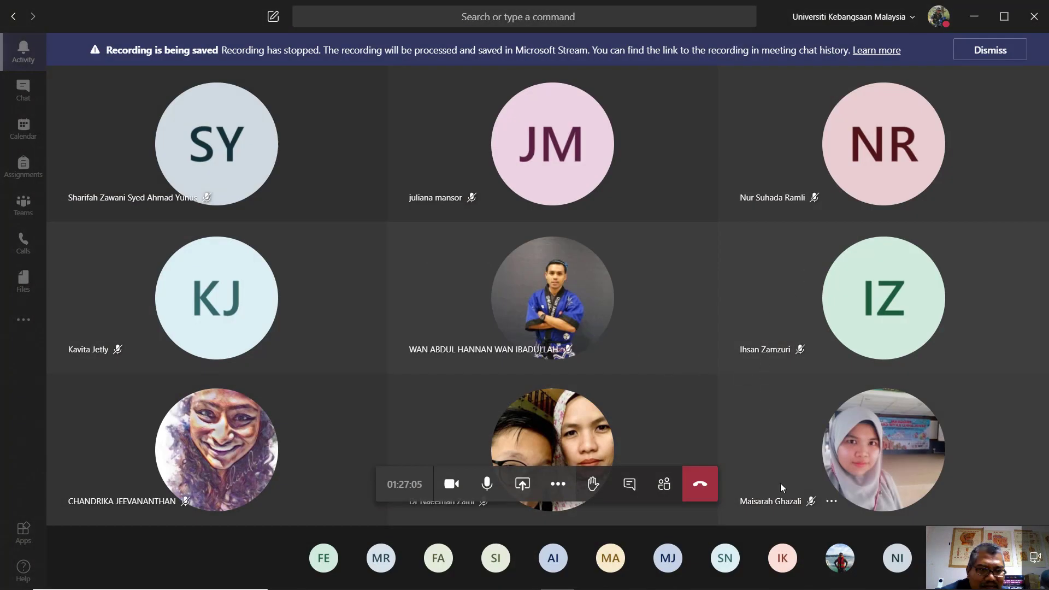
Open the meeting chat to read the latest messages and dismiss the notice about the saved recording
mouse_move(605, 559)
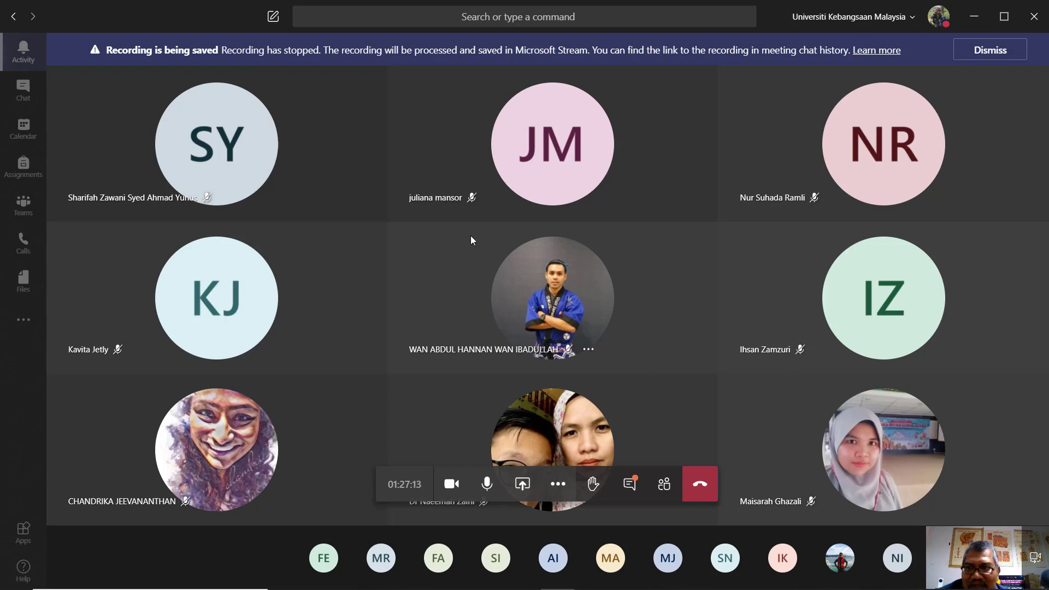
click(901, 560)
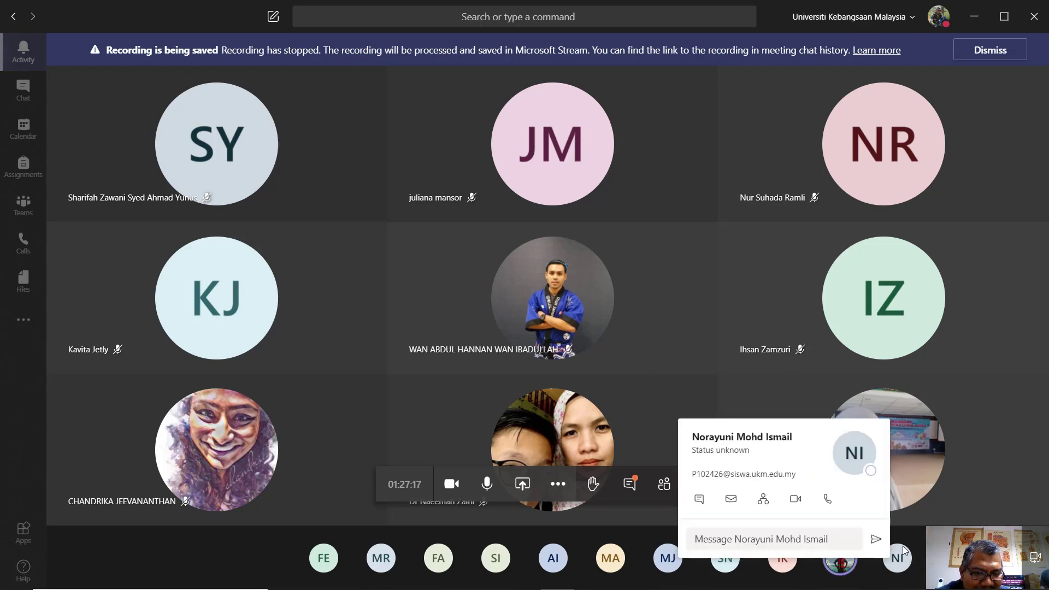
click(630, 485)
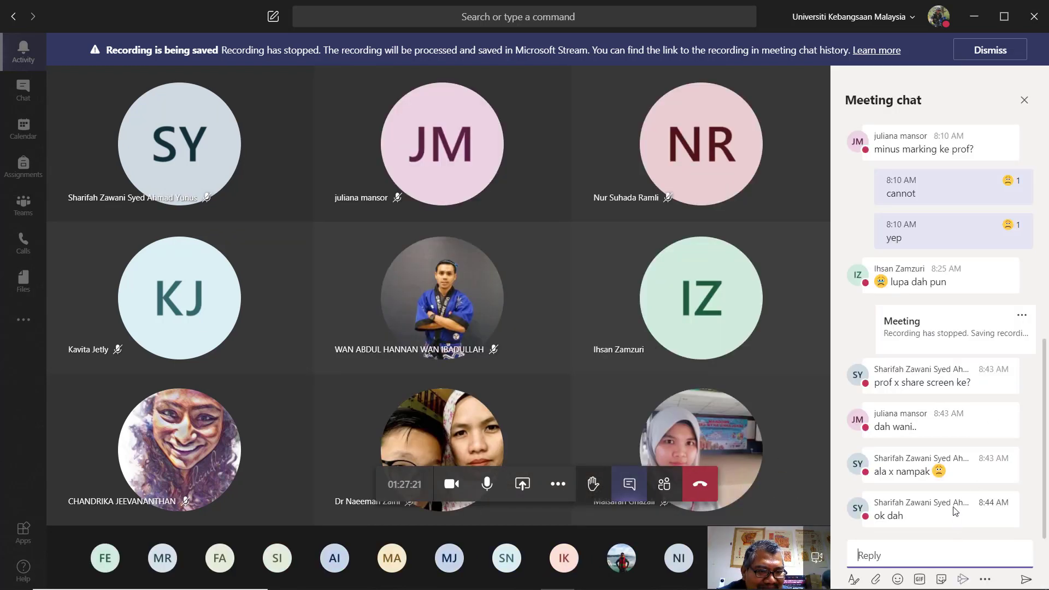
mouse_move(952, 483)
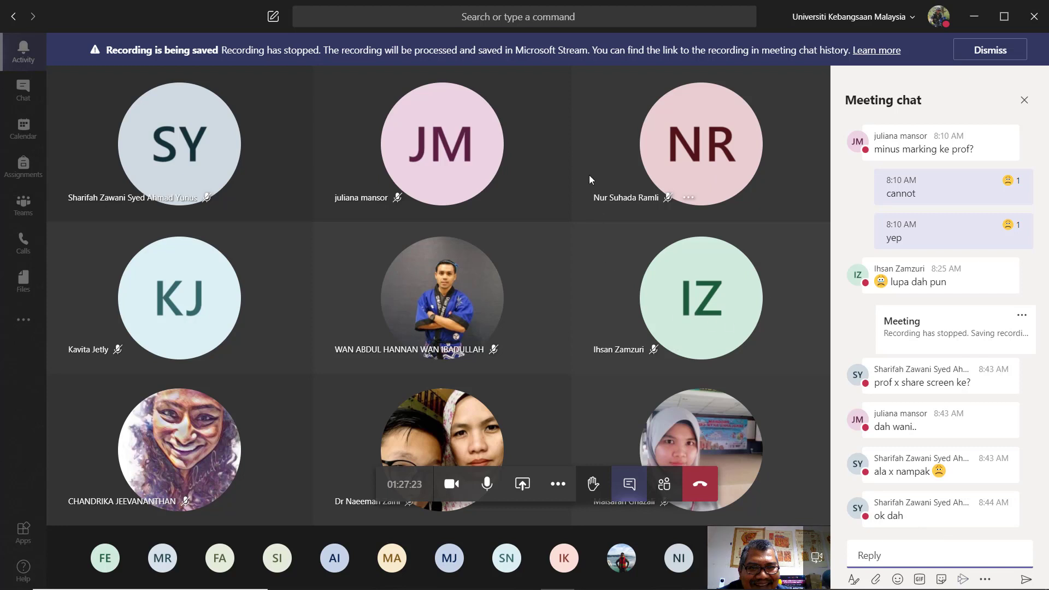
click(992, 51)
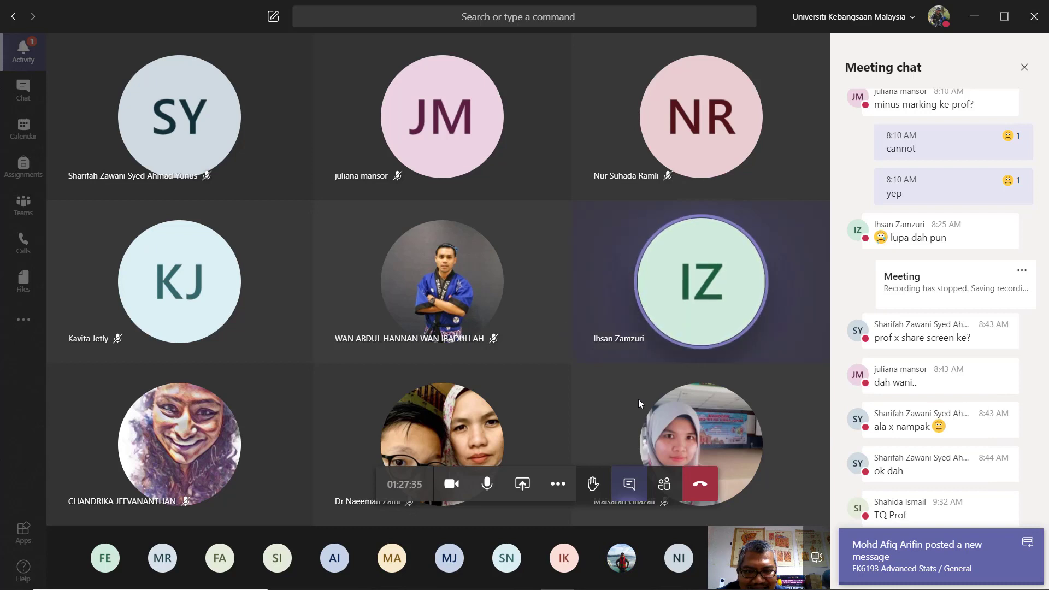
Share the whole desktop, Screen #1, in the call without system audio
mouse_move(624, 581)
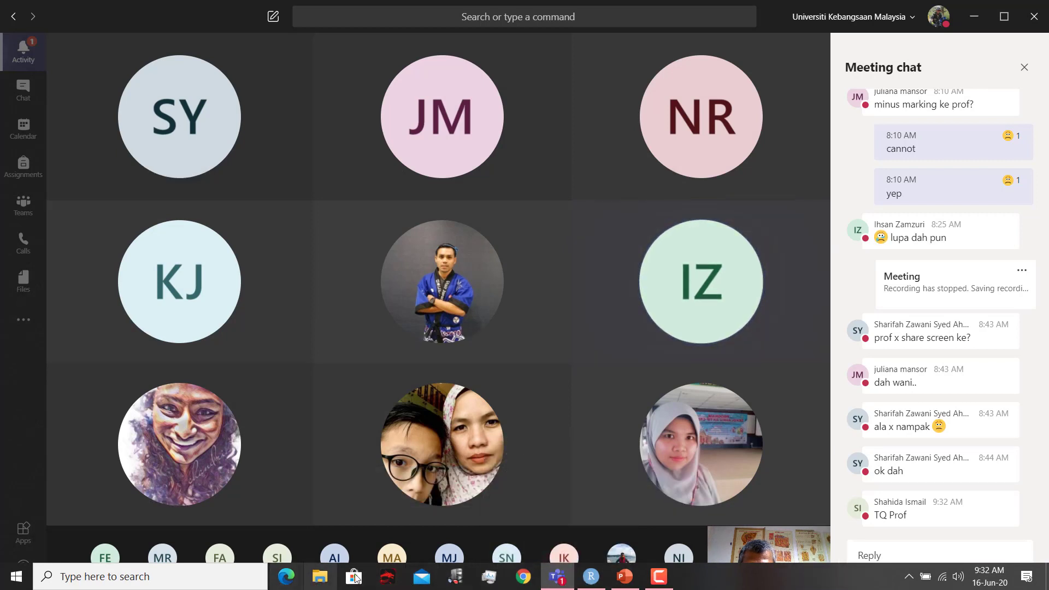
mouse_move(557, 586)
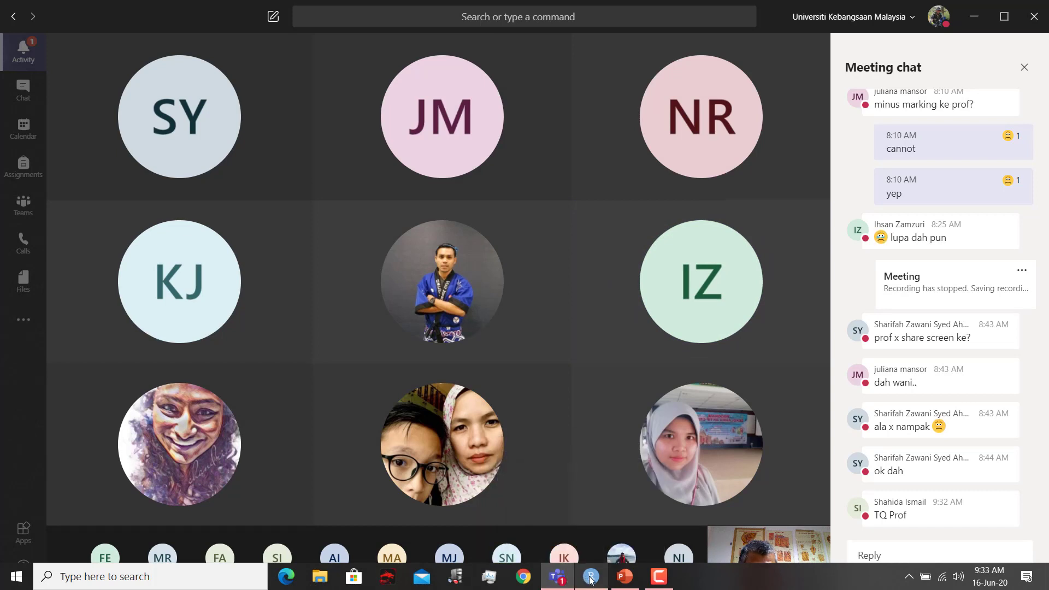
mouse_move(689, 420)
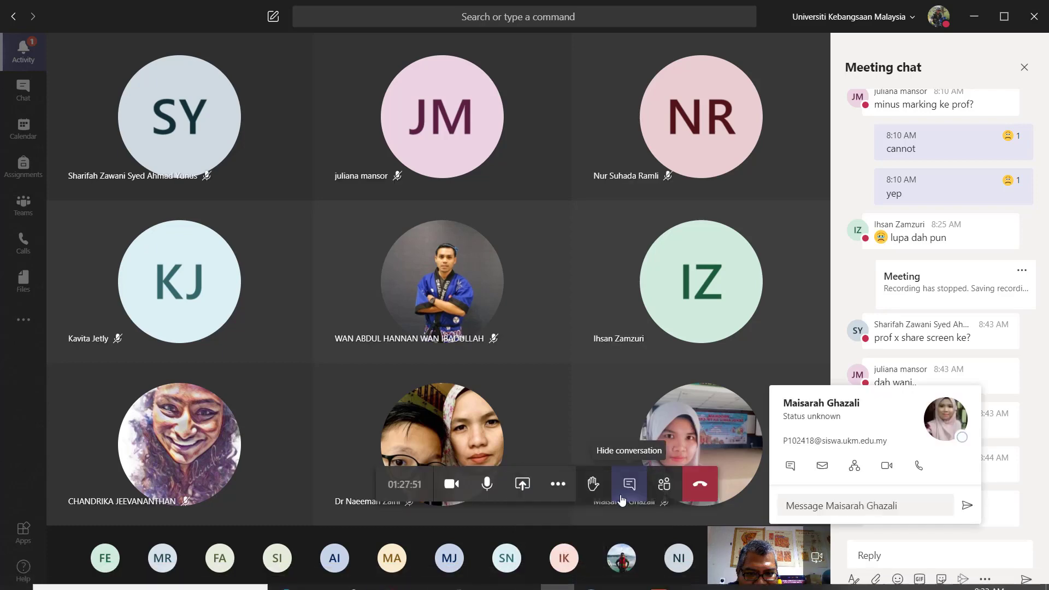
click(517, 486)
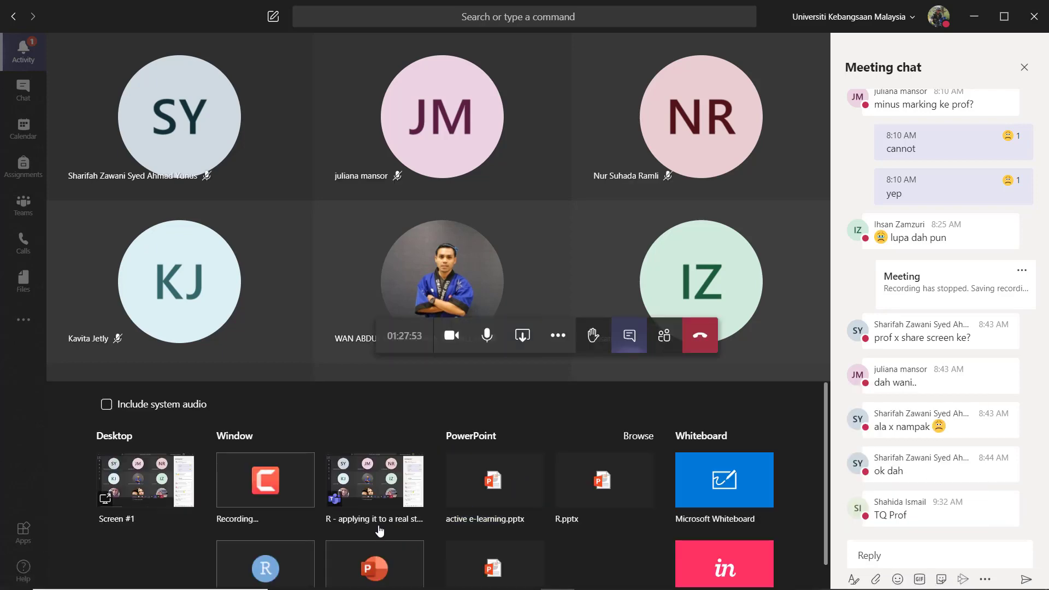
click(144, 495)
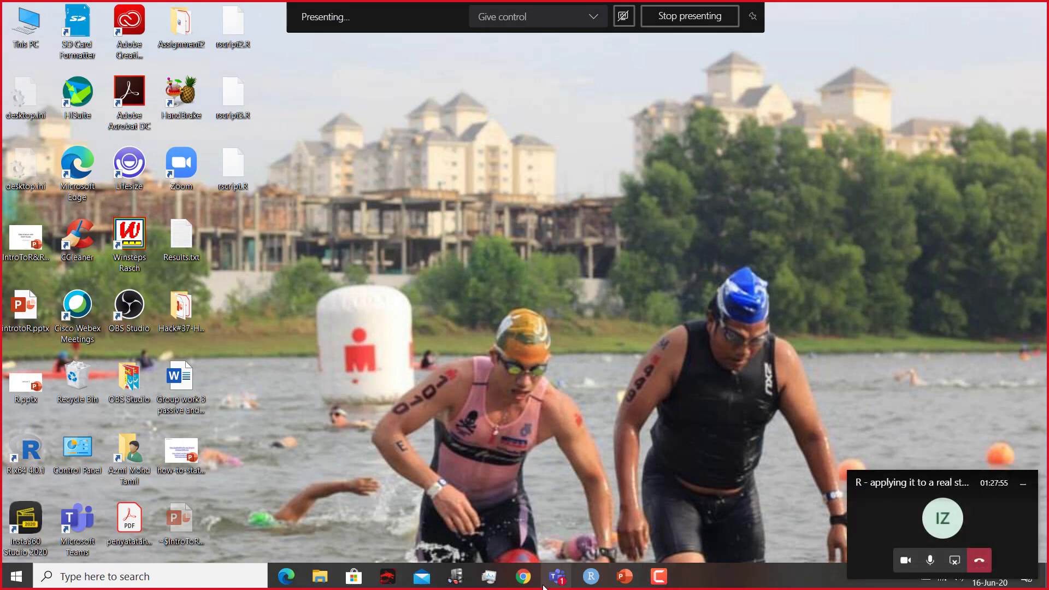
Switch to RStudio, review the regression summary, confidence interval and fitted scatter plot, and minimize the window
click(589, 582)
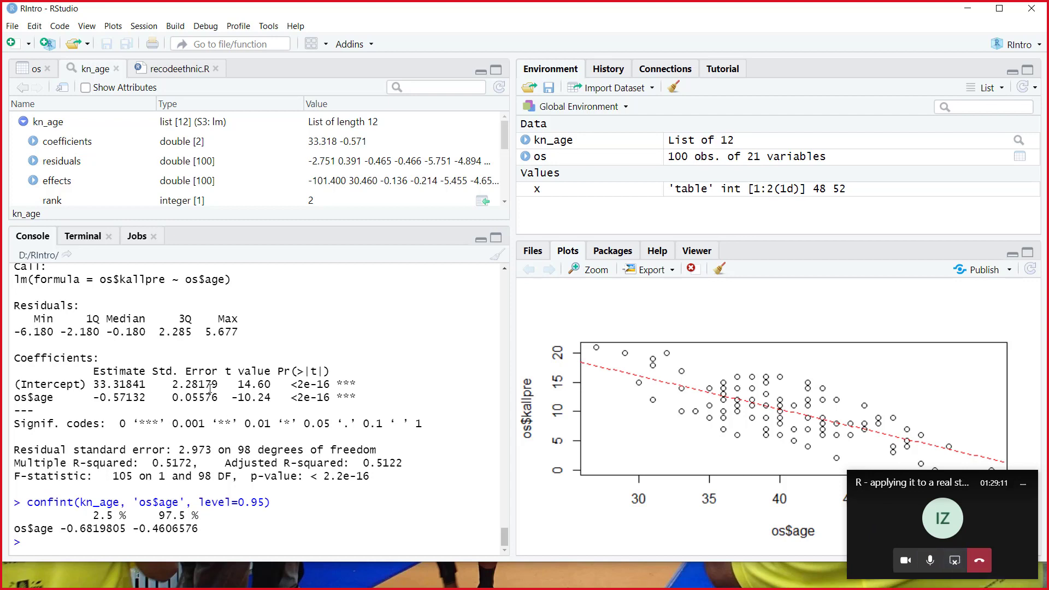
mouse_move(951, 587)
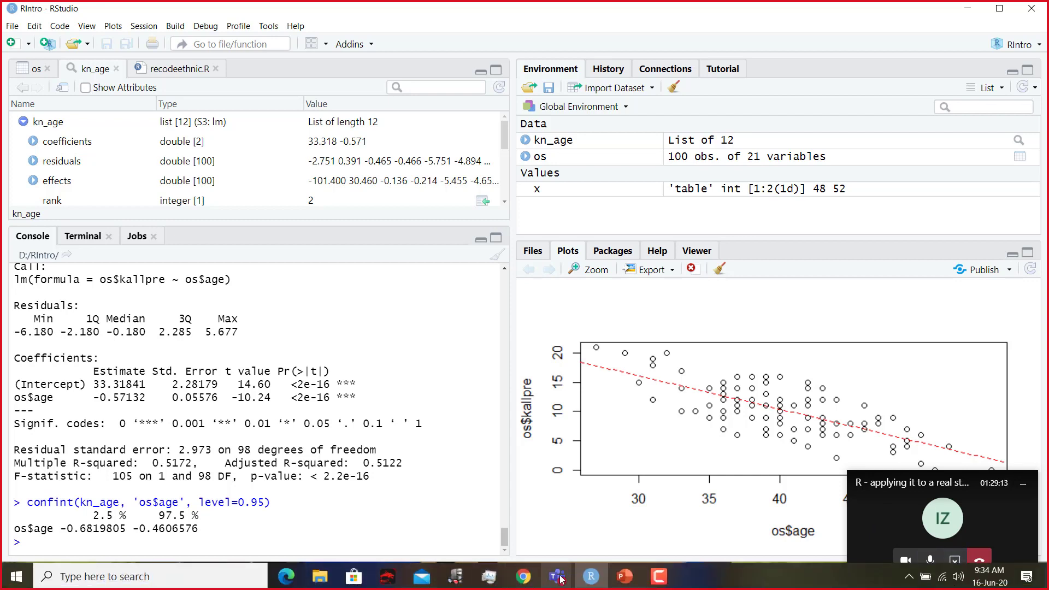
mouse_move(556, 581)
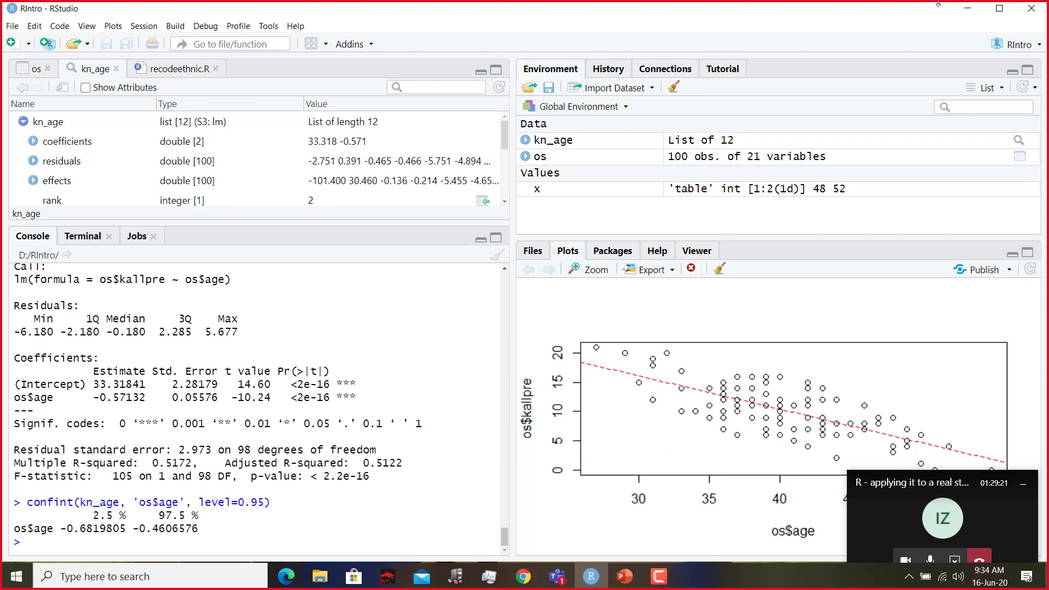
click(592, 578)
mouse_move(164, 588)
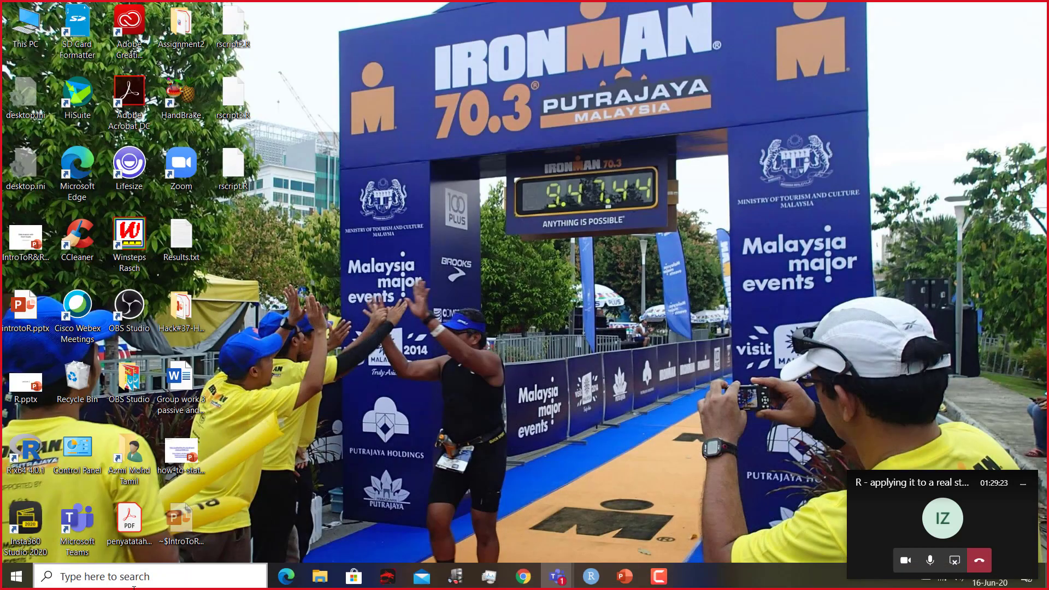
Switch to File Explorer and open S7 Correlation & Linear Regression (2018) (1).pdf from the Stats folder in Downloads
click(320, 578)
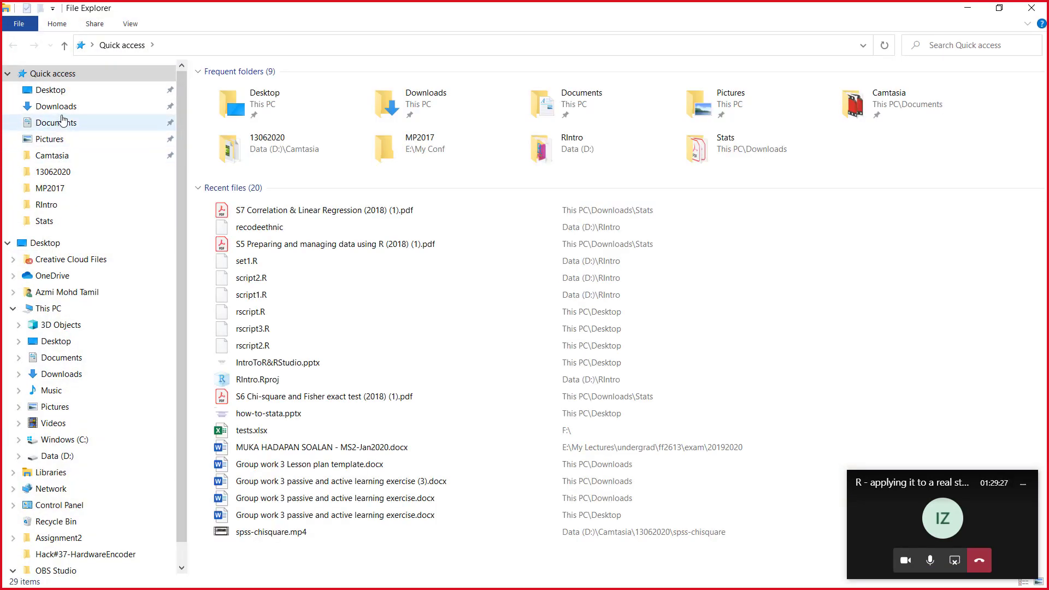
click(60, 106)
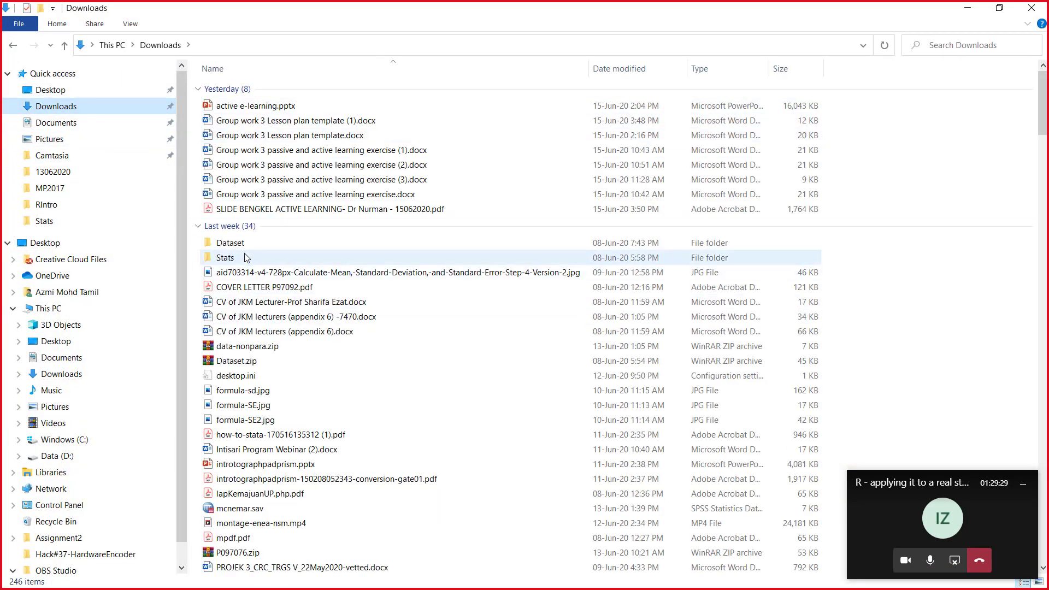
double_click(225, 258)
double_click(300, 178)
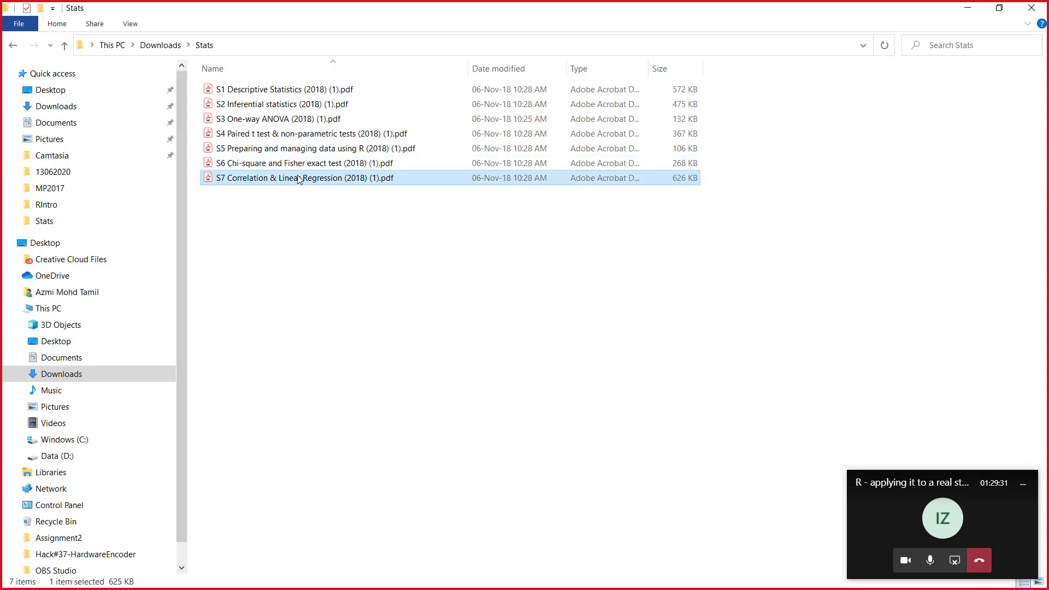
Read the S7 slides on the scatter plot and simple linear regression up to page 21, and close the document and Adobe Acrobat
scroll(482, 417, down, 12)
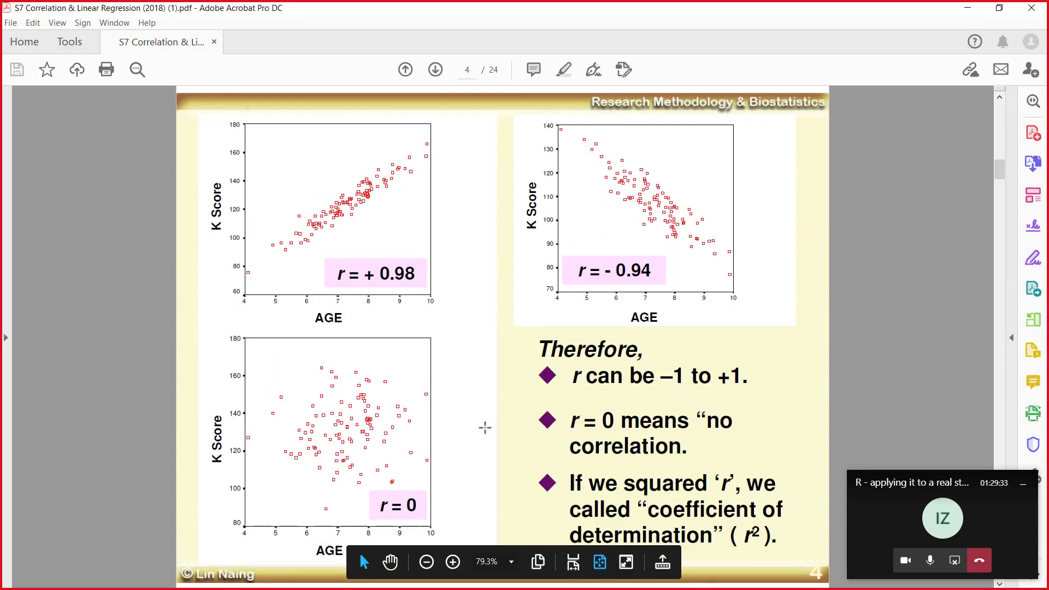
scroll(518, 432, down, 10)
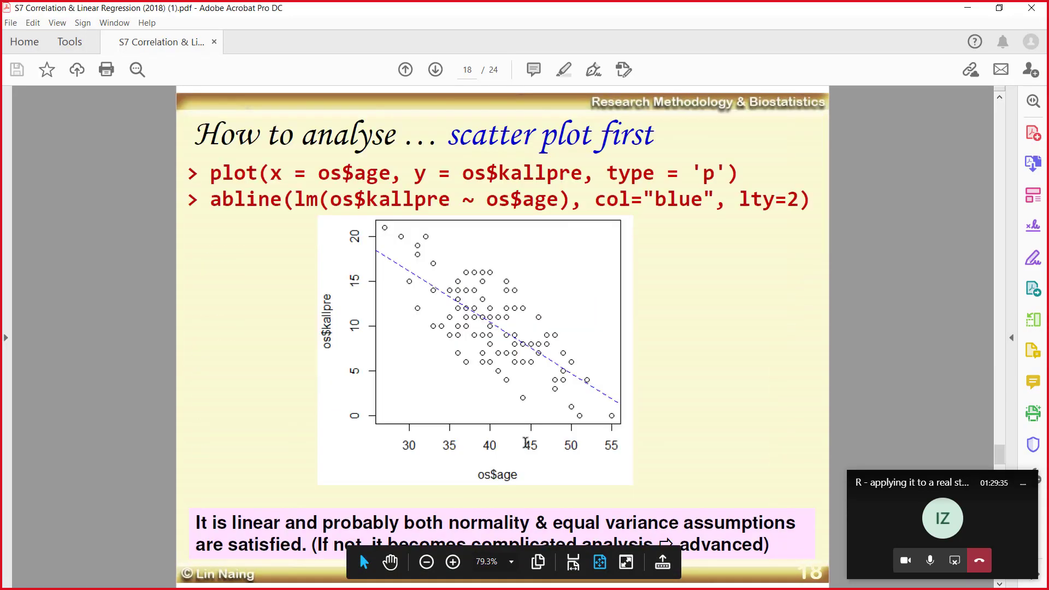
scroll(526, 443, up, 2)
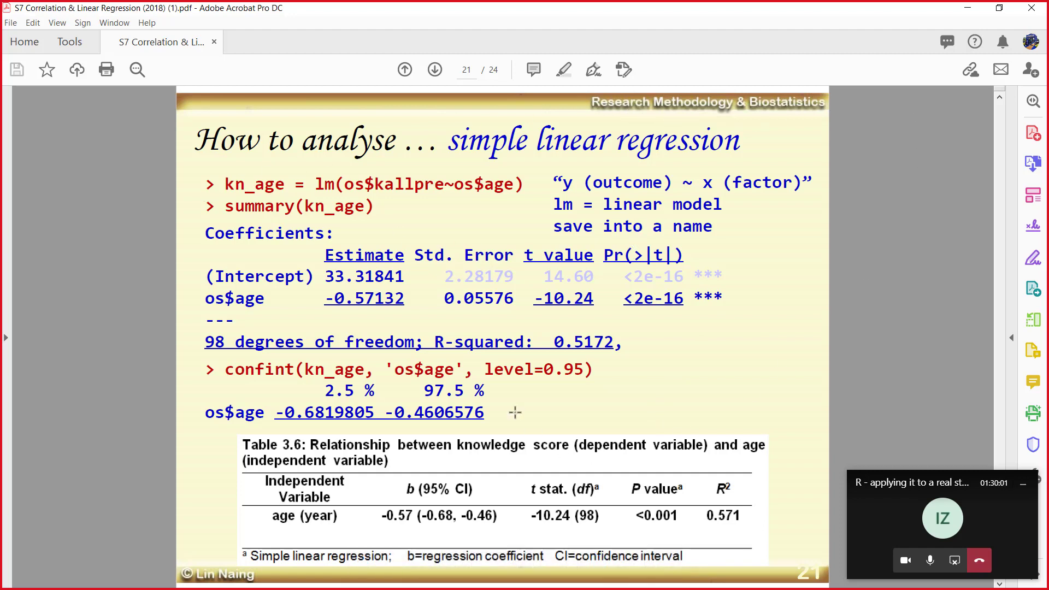
click(214, 43)
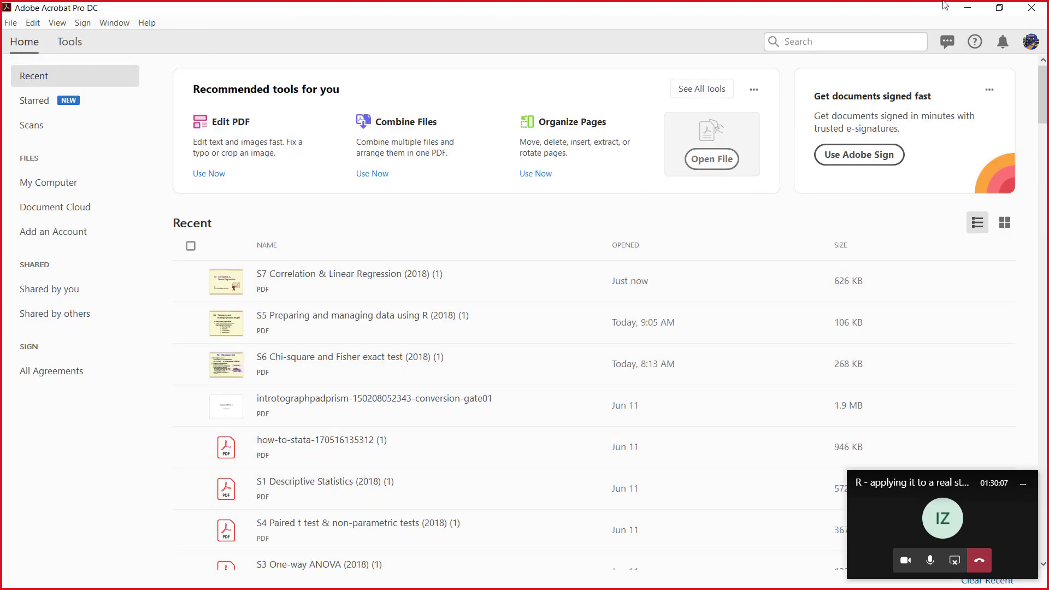
click(1032, 9)
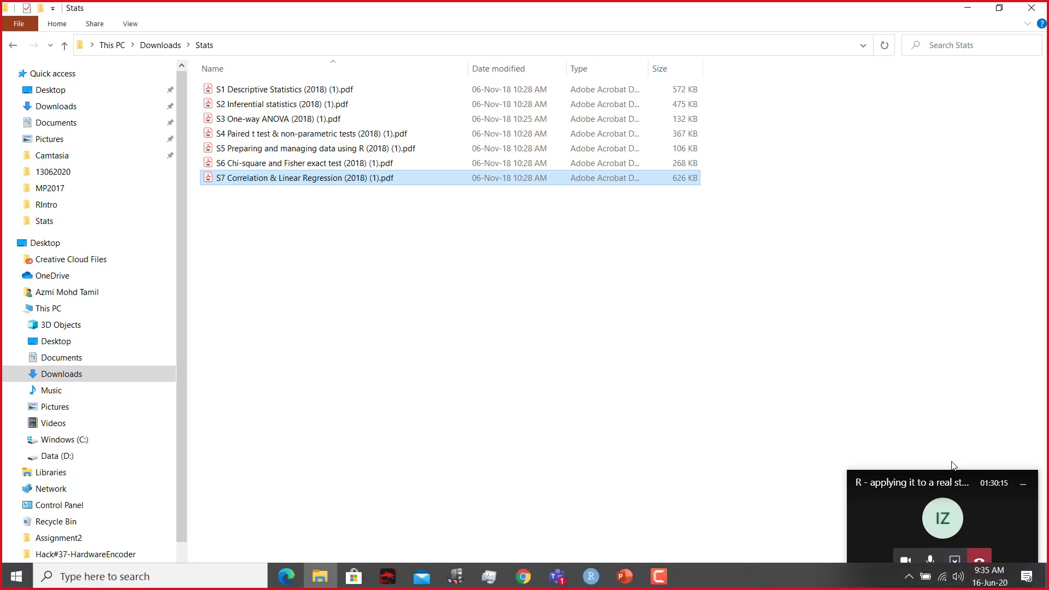
Move the floating call window towards the middle of the screen, stop sharing and dismiss the do-not-disturb notice in Microsoft Teams
drag(941, 485, 399, 254)
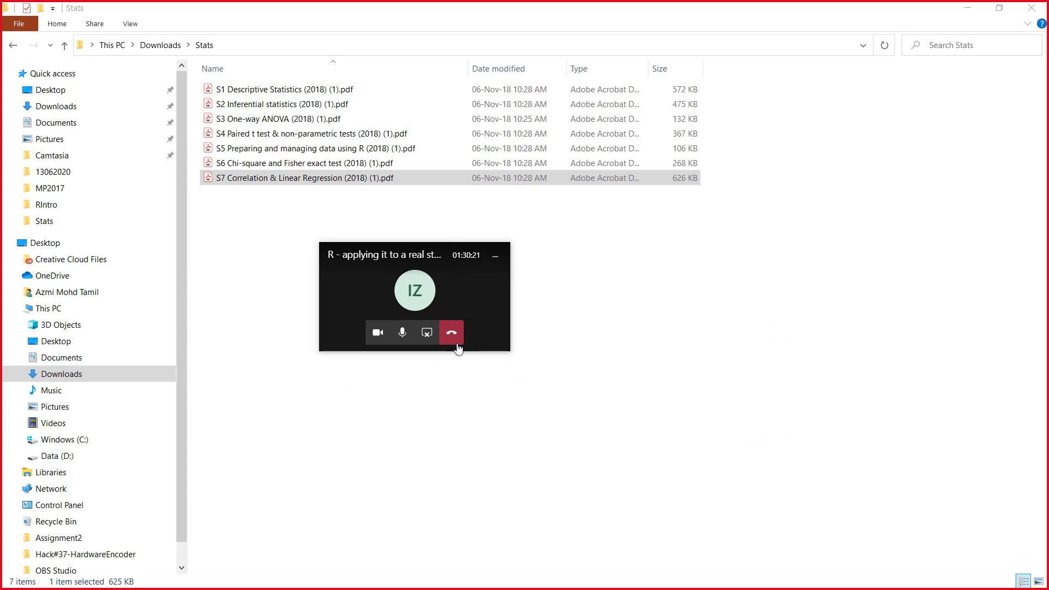
click(428, 333)
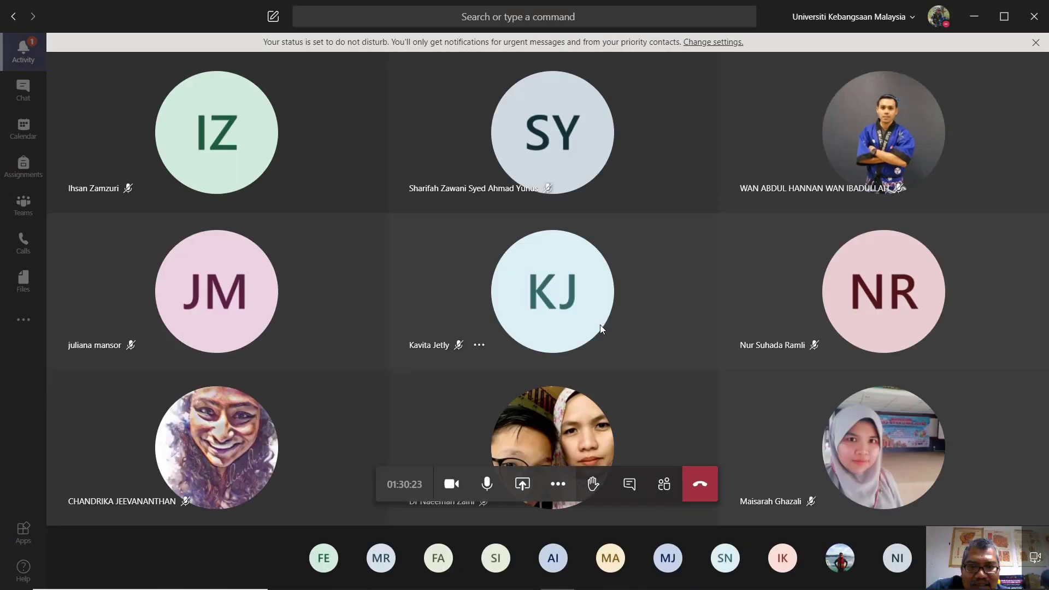
mouse_move(834, 435)
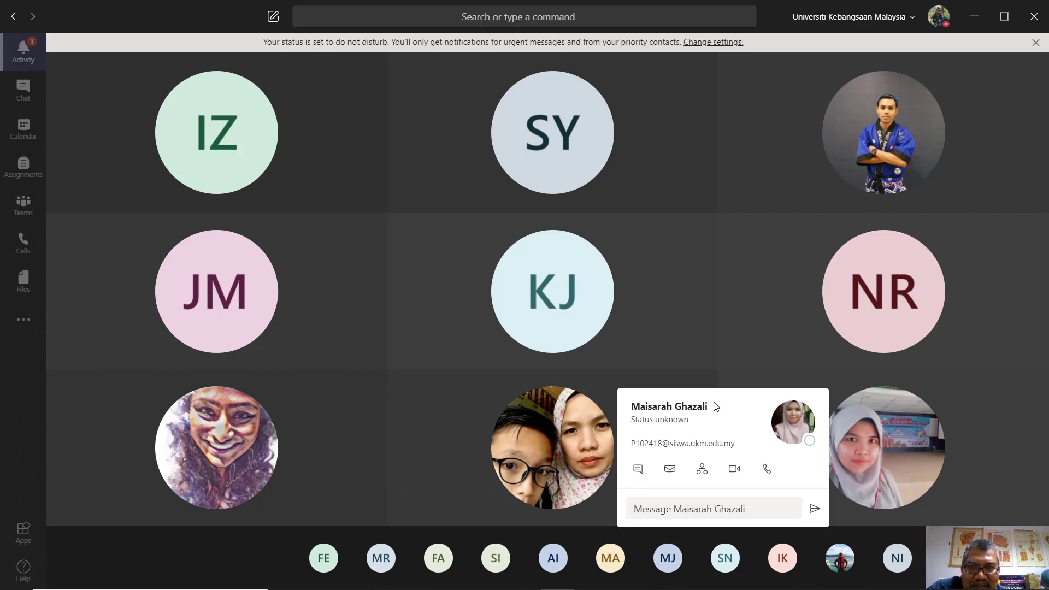
click(1036, 42)
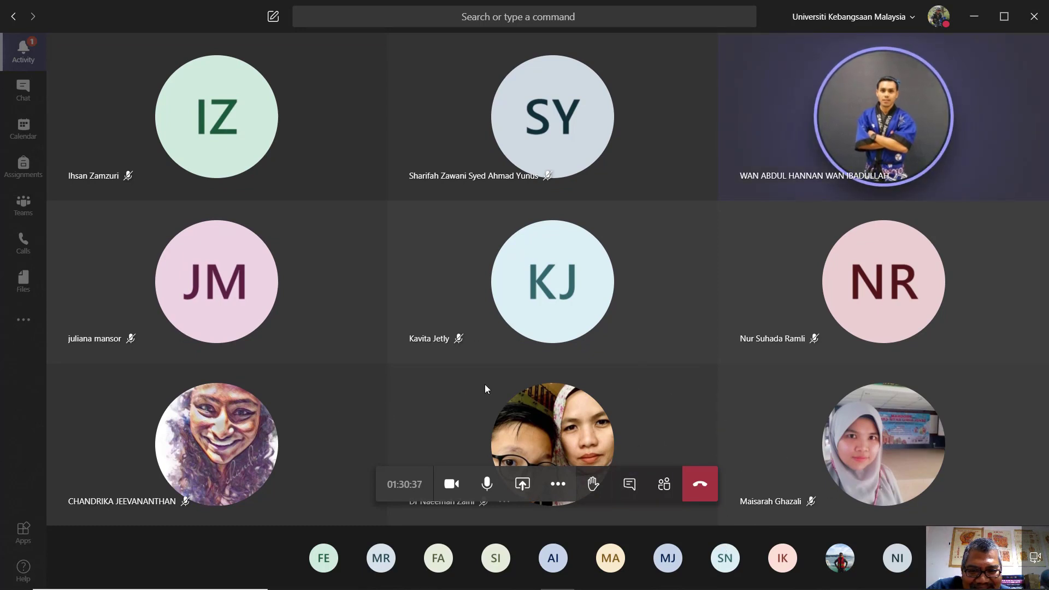
Leave the meeting without starting a new recording and close the Microsoft Teams window
click(527, 406)
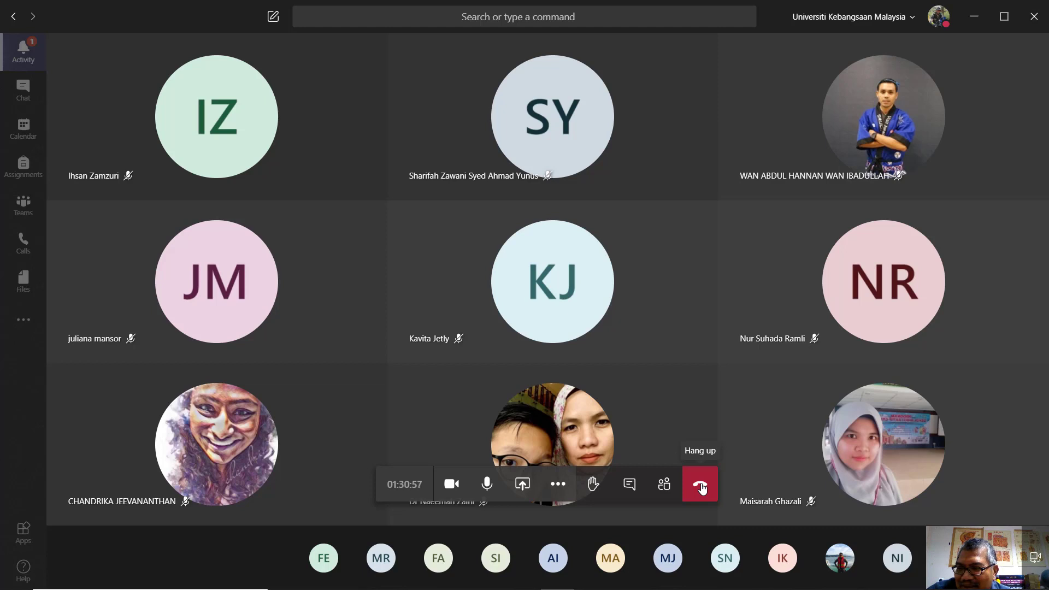
click(556, 484)
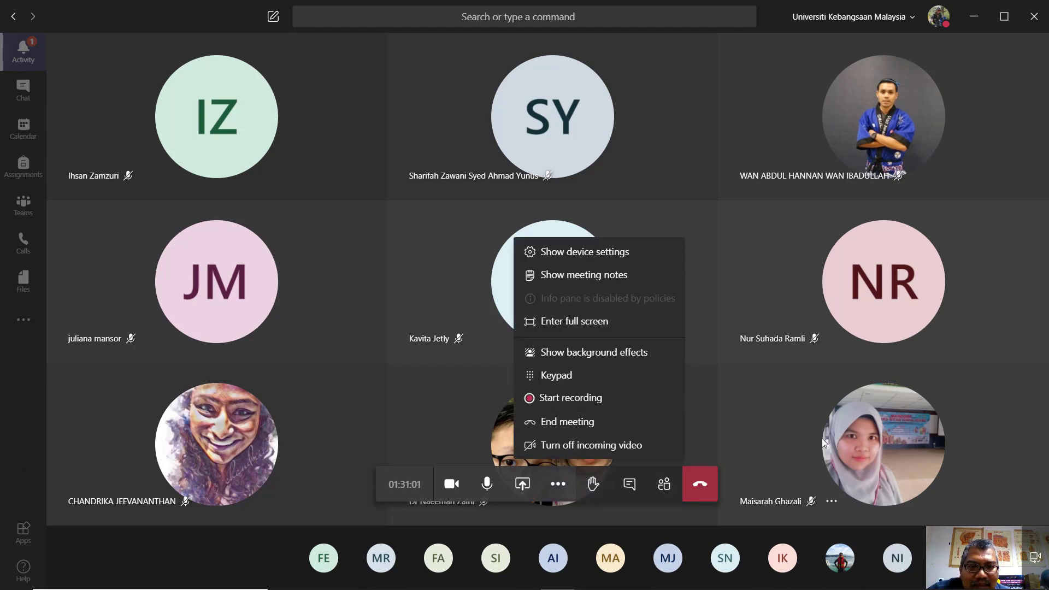
click(698, 485)
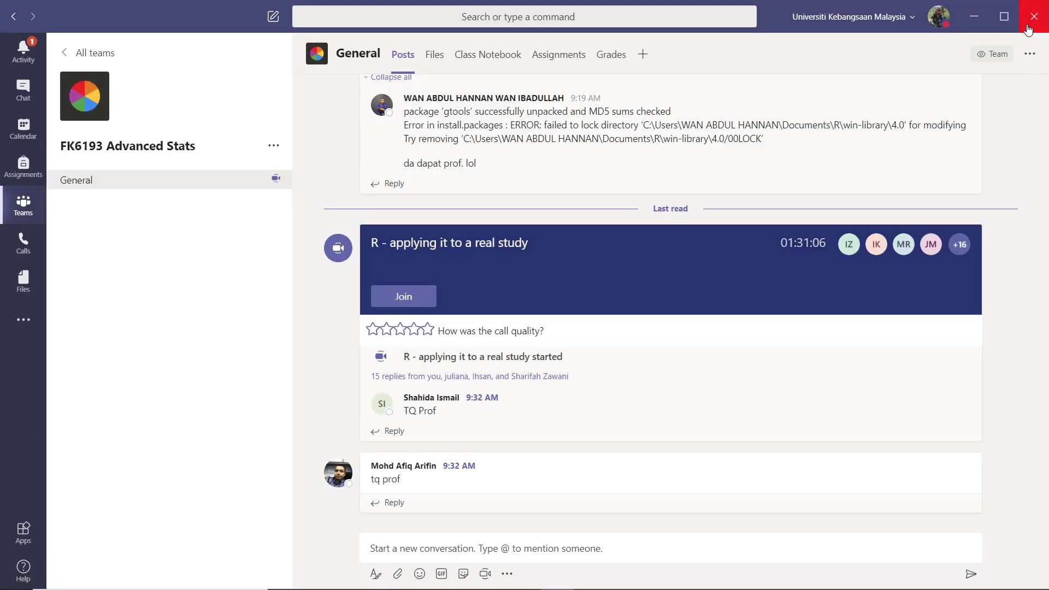
click(1034, 16)
mouse_move(780, 574)
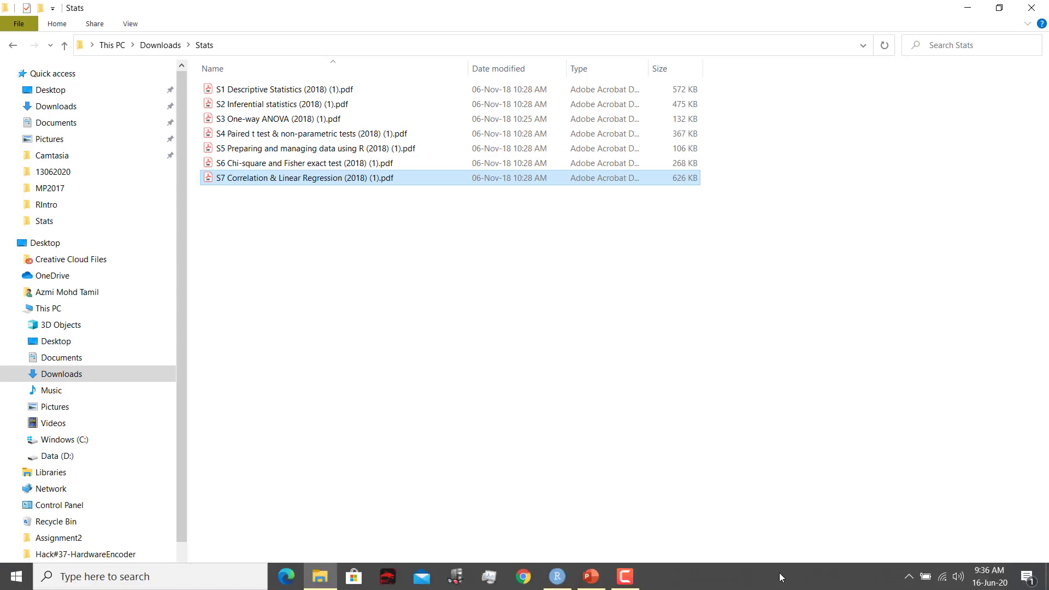